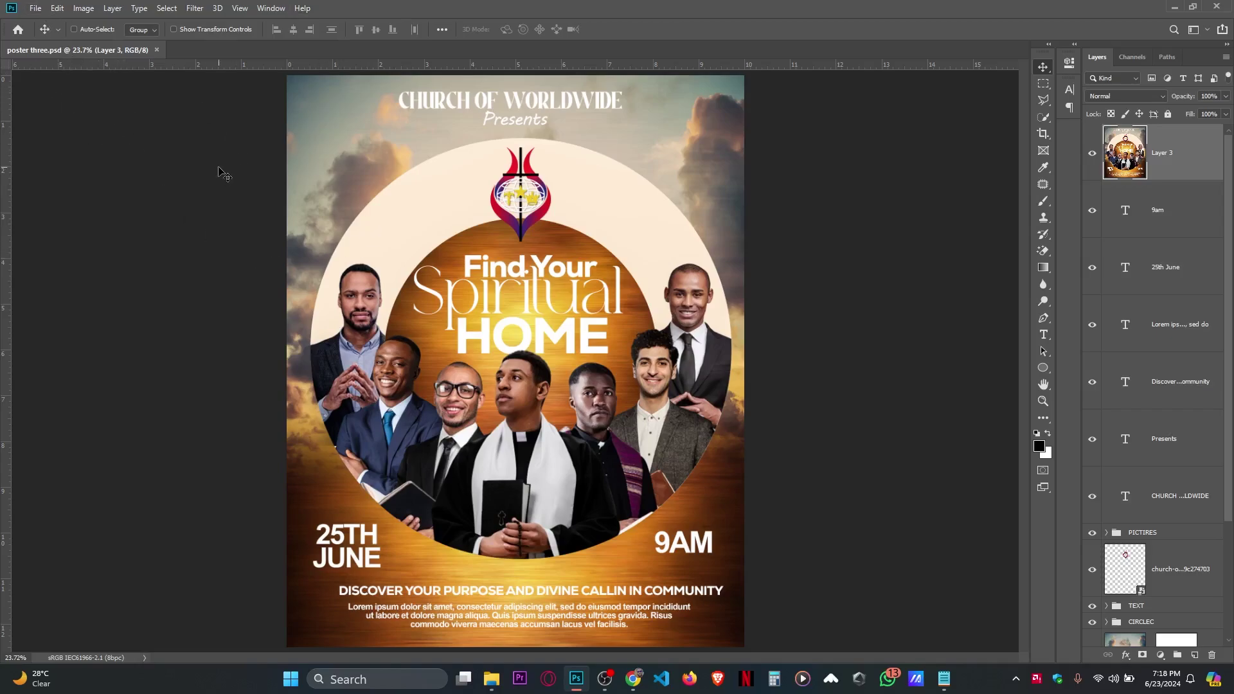
Create a new 4 x 5 inch, 300 ppi RGB document named "poster design part3".
click(38, 9)
click(49, 26)
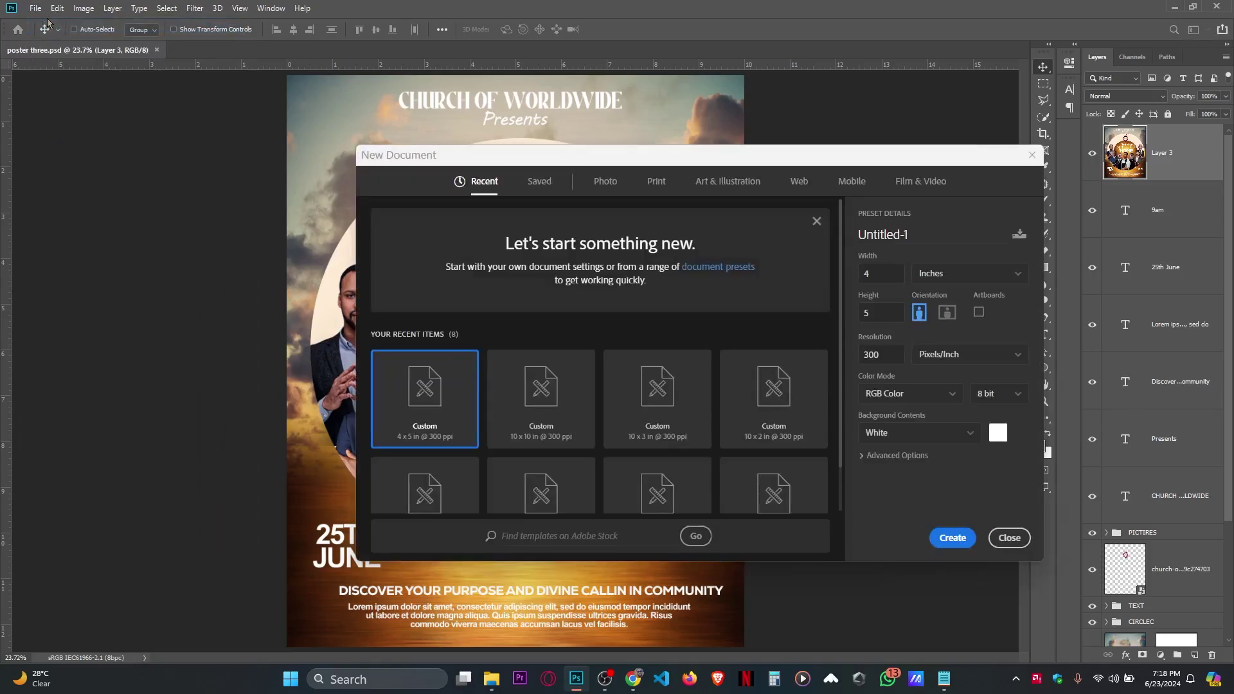
double_click(924, 236)
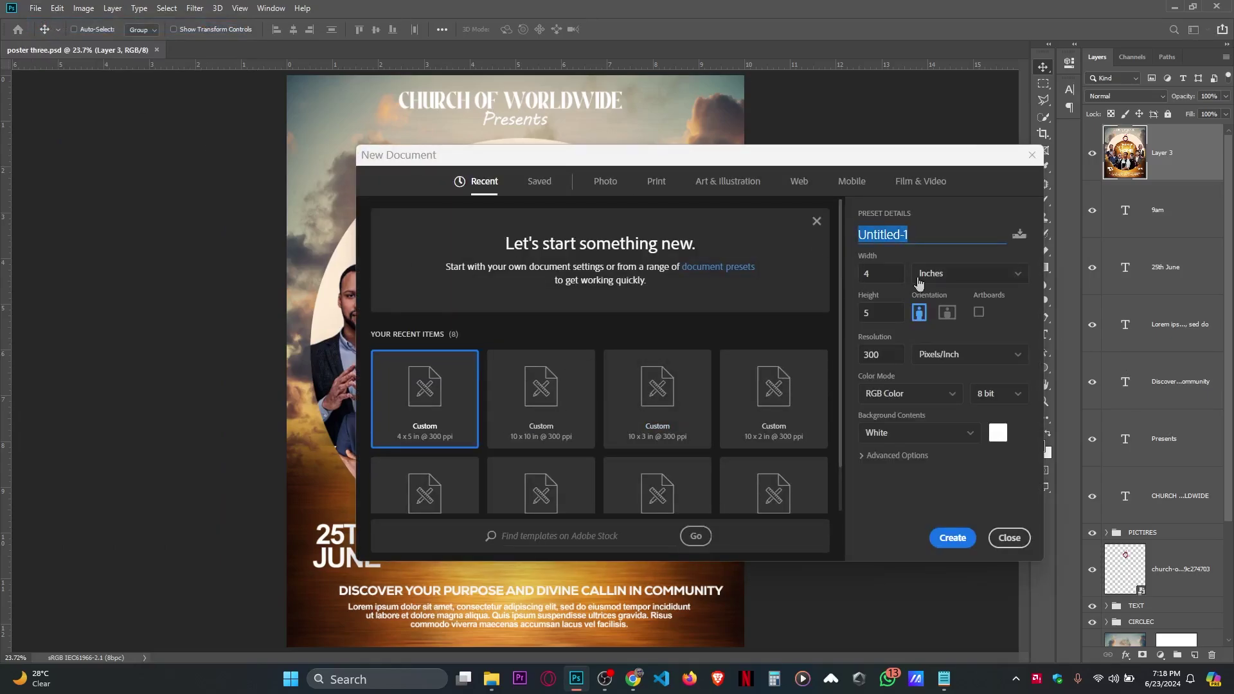
text(poster design)
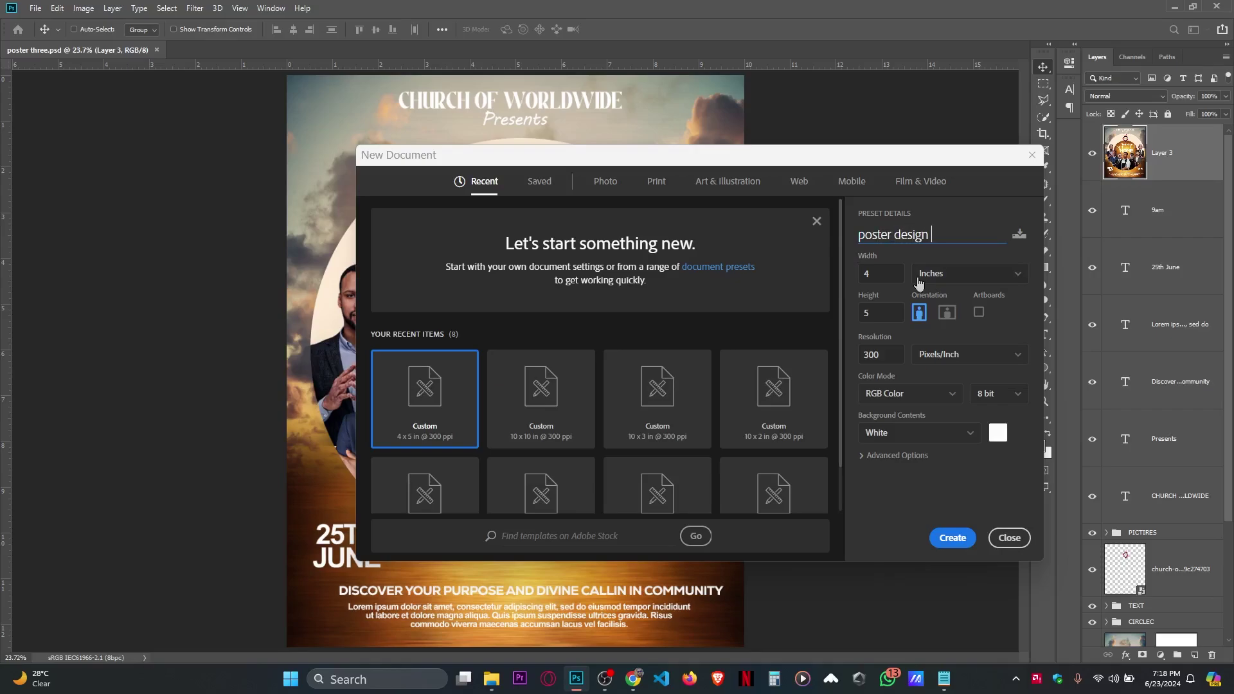
text( part3)
click(952, 537)
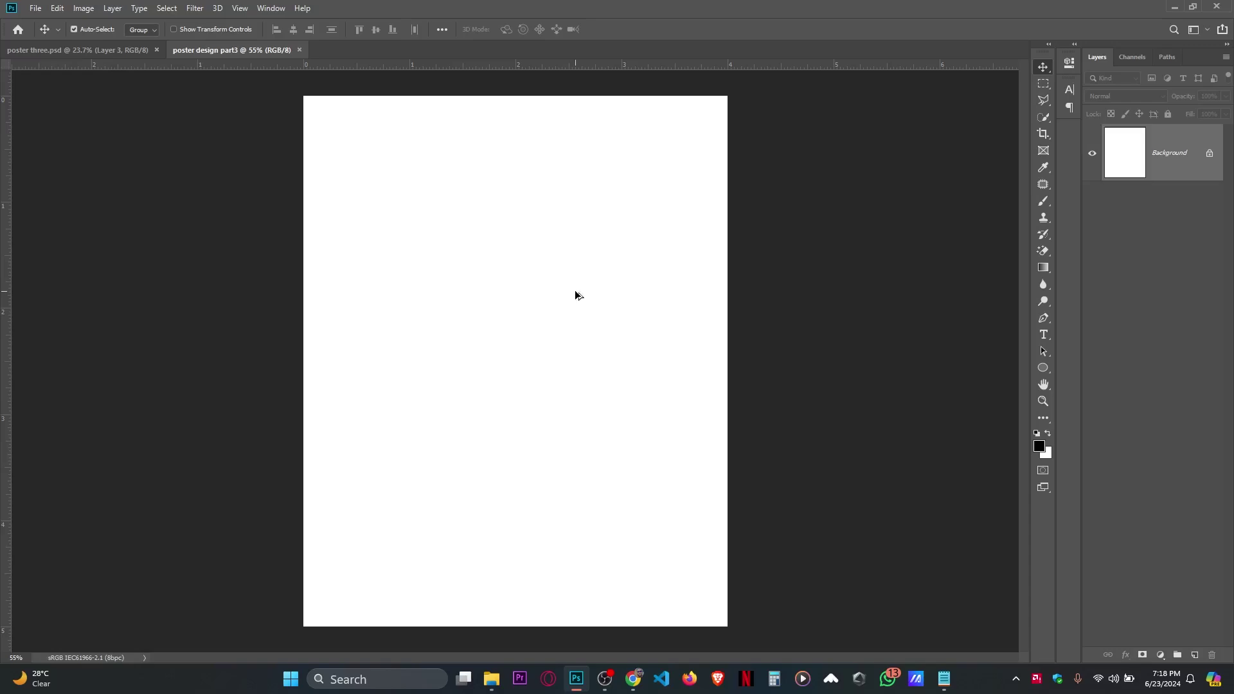
key(ctrl+alt+i)
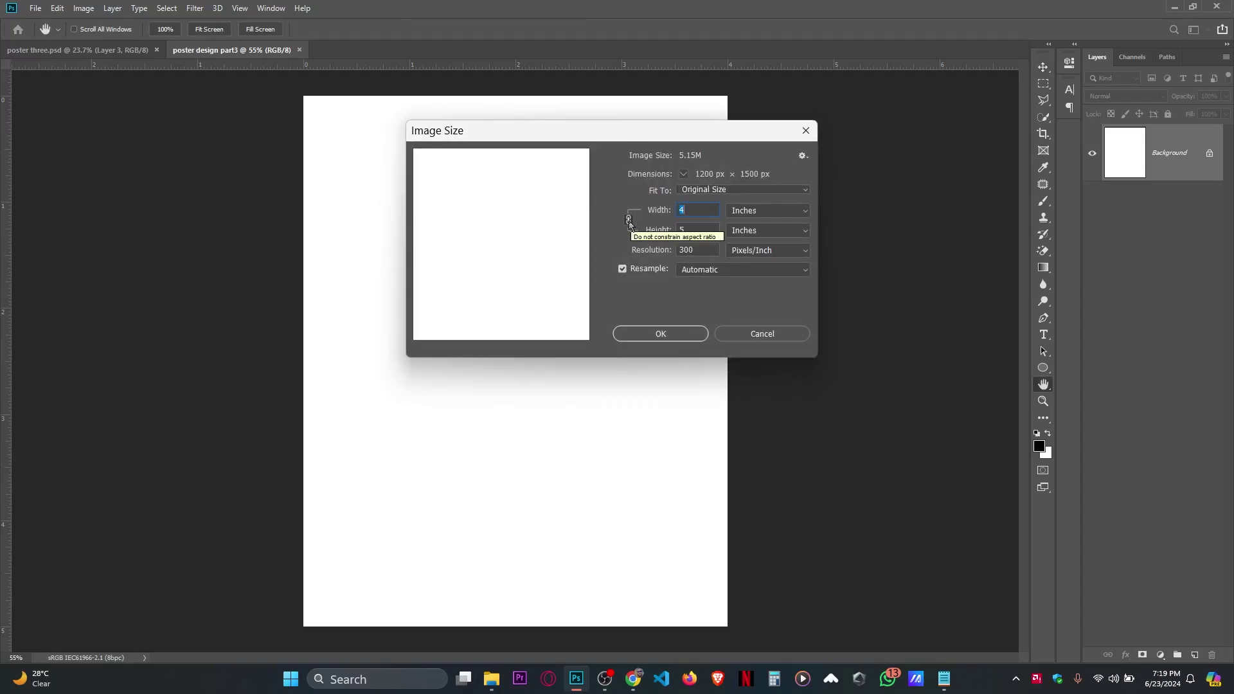
key(alt)
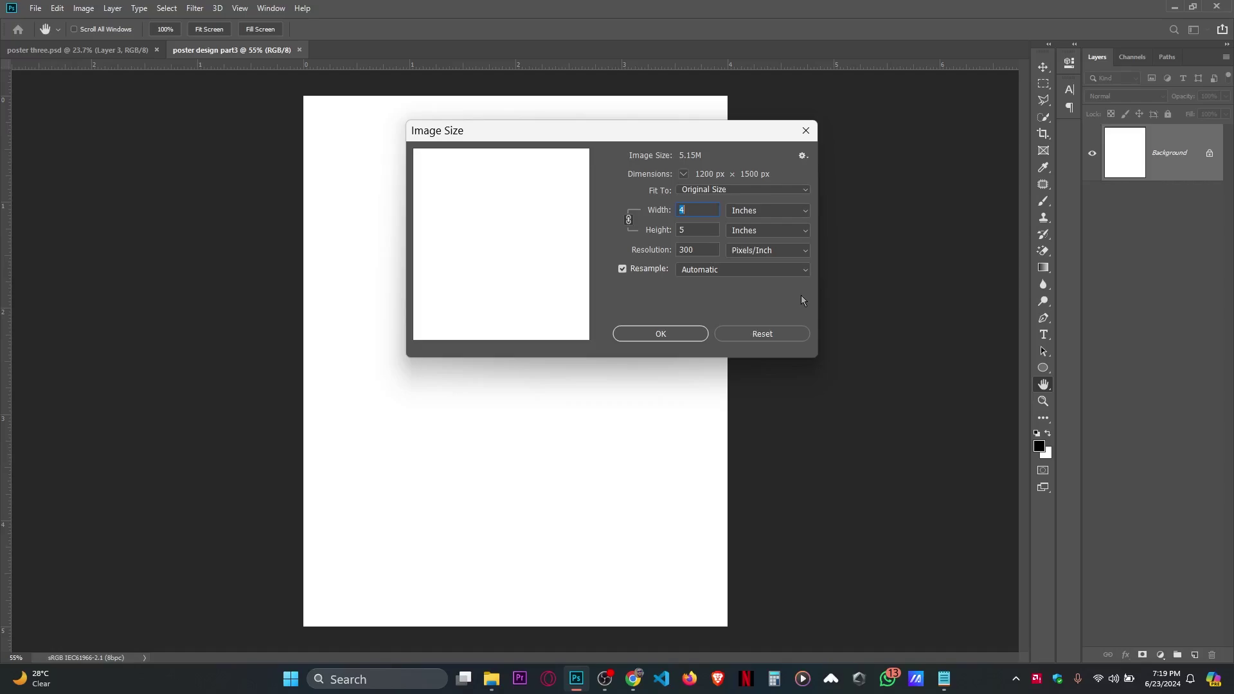
click(89, 8)
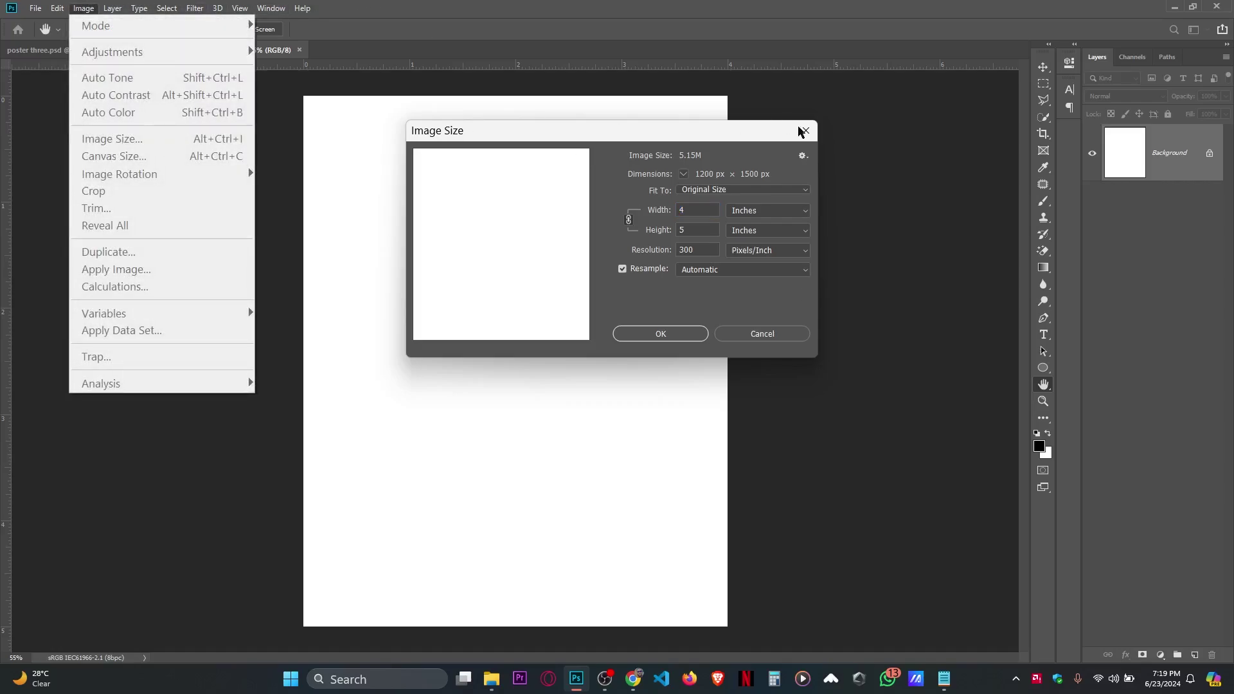
click(811, 130)
click(806, 130)
Resize the image to 10 inches wide with its proportions kept.
click(84, 8)
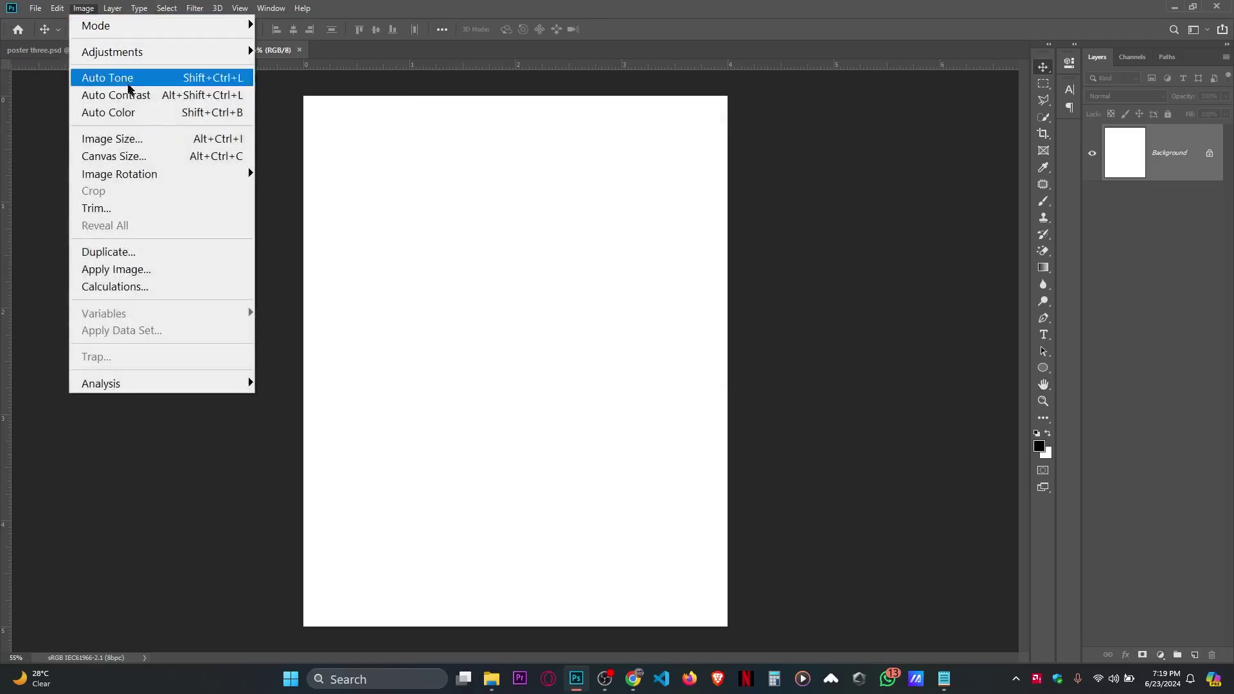
click(142, 142)
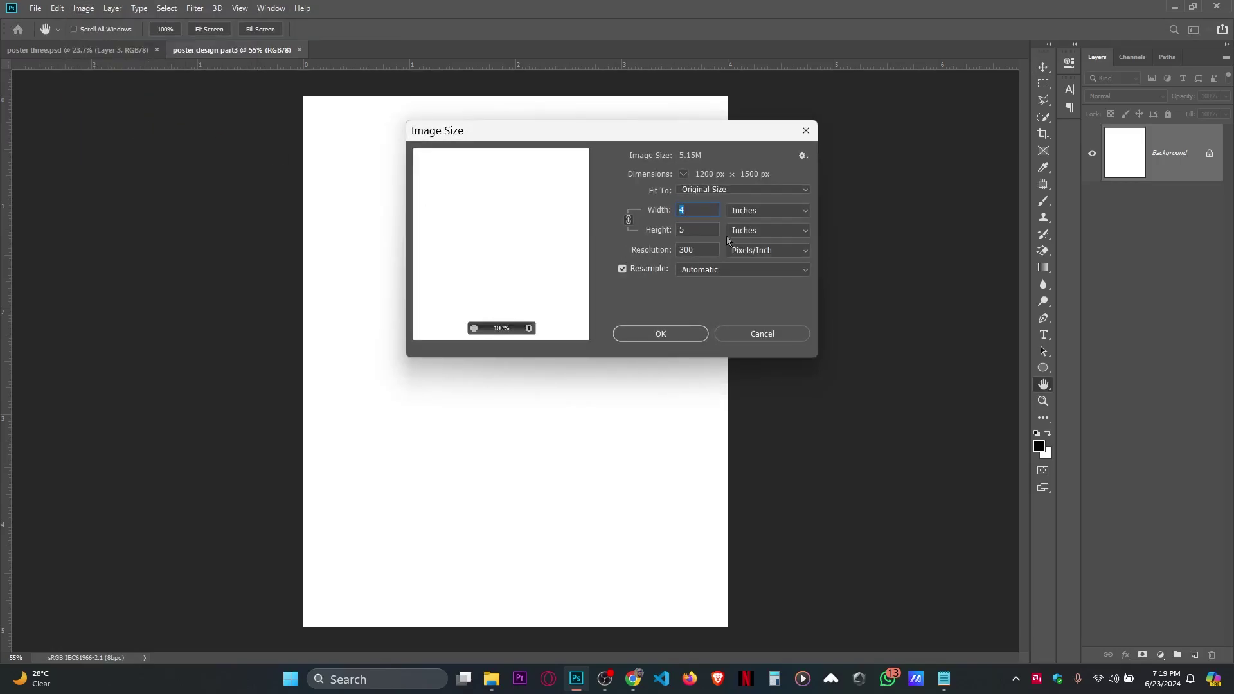
text(10)
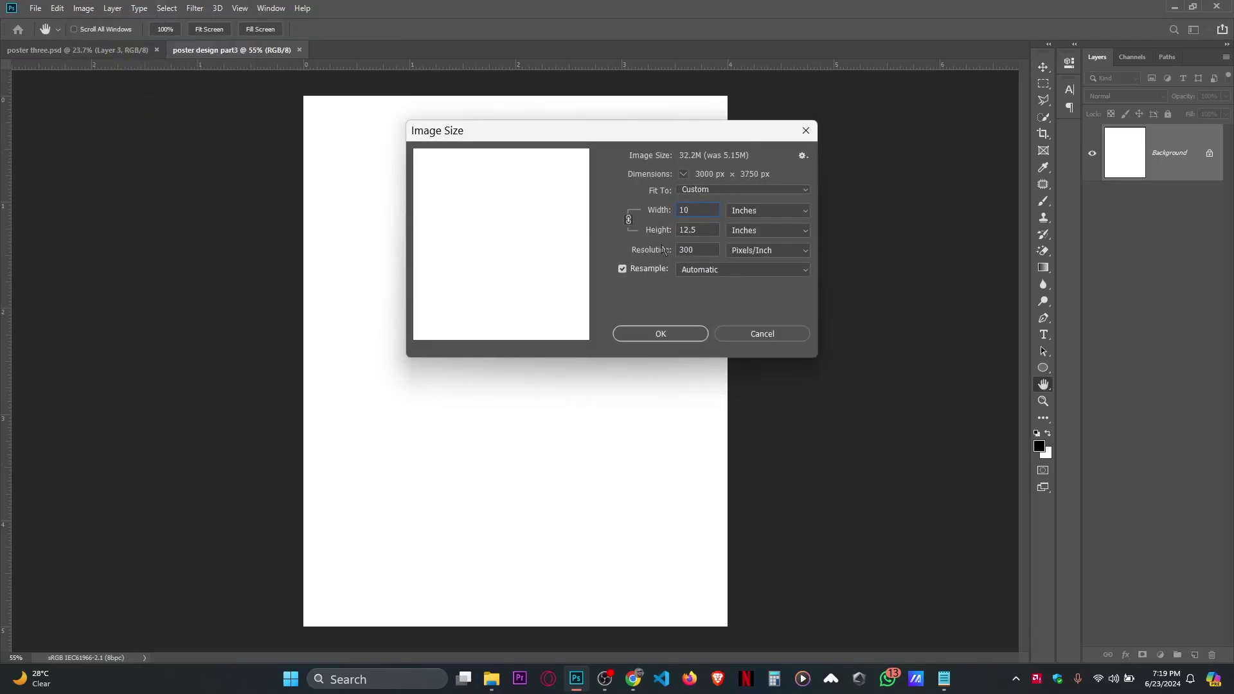
click(662, 347)
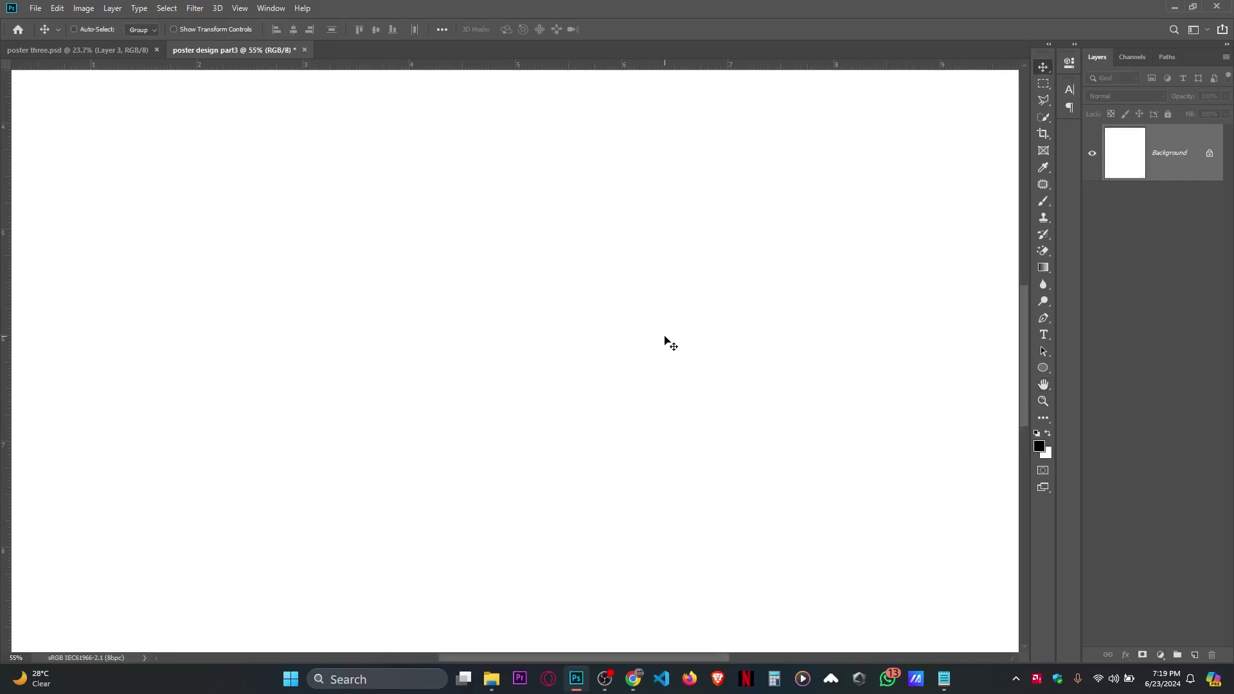
Place the orange-sky-with-clouds image from the Downloads folder into the new poster document.
scroll(665, 337, down, 5)
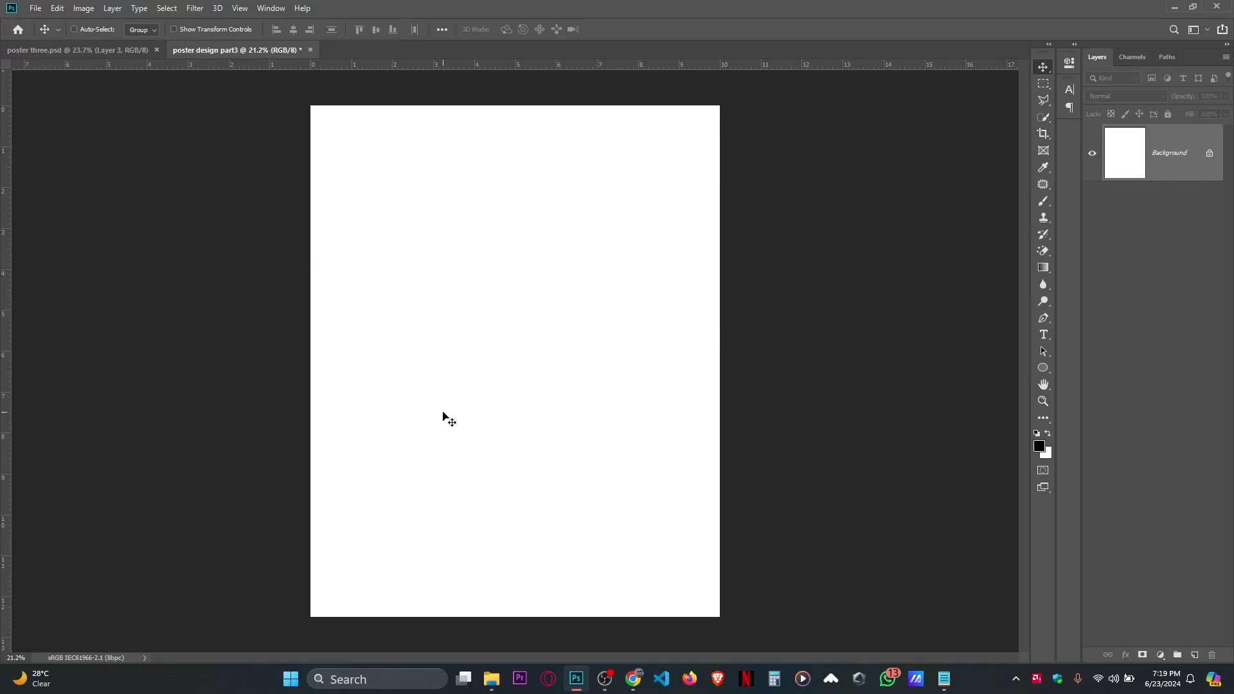
click(495, 680)
click(96, 170)
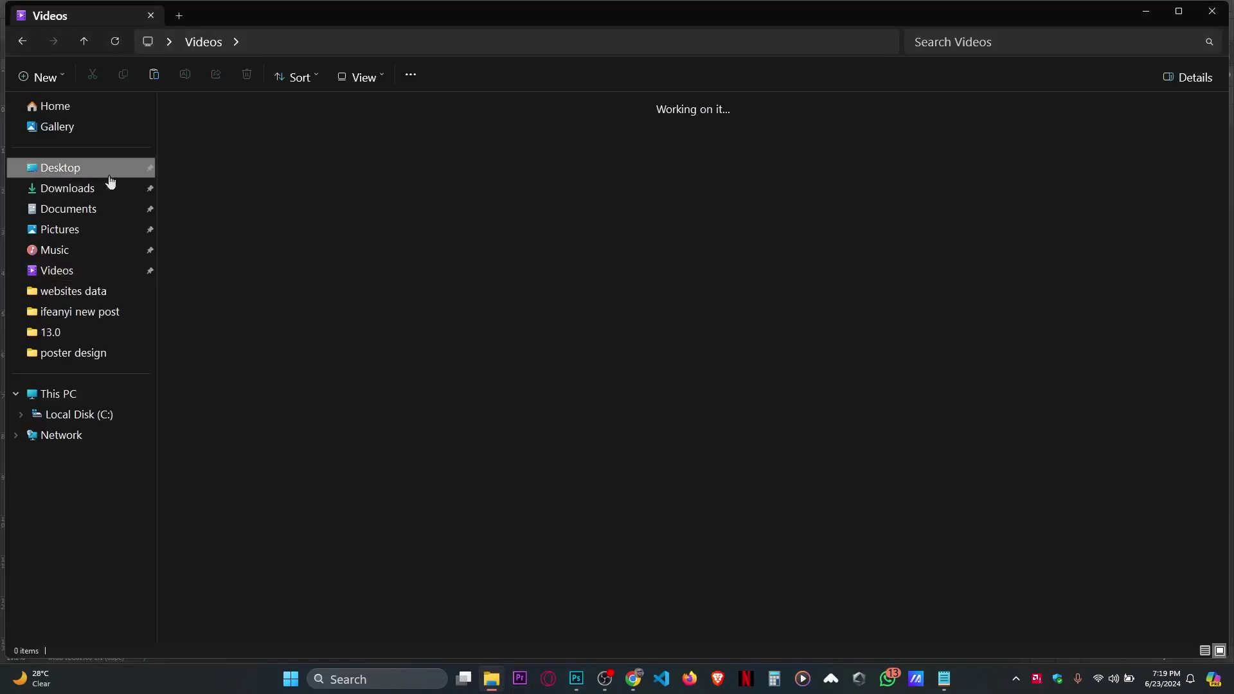
scroll(462, 546, down, 5)
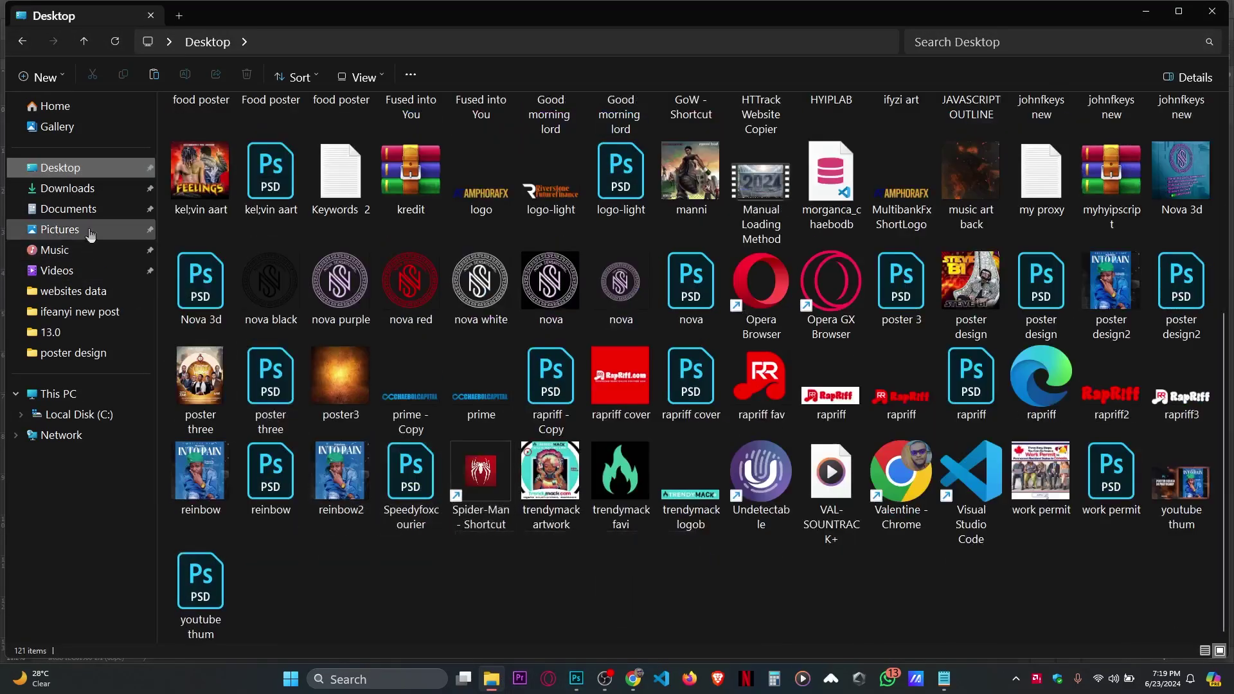
click(77, 188)
drag(200, 286, 459, 161)
Enlarge the placed sky image proportionally to about 154% so it spans beyond the canvas width, and commit the placement.
drag(515, 260, 515, 151)
drag(519, 226, 519, 171)
drag(515, 369, 509, 474)
key(Return)
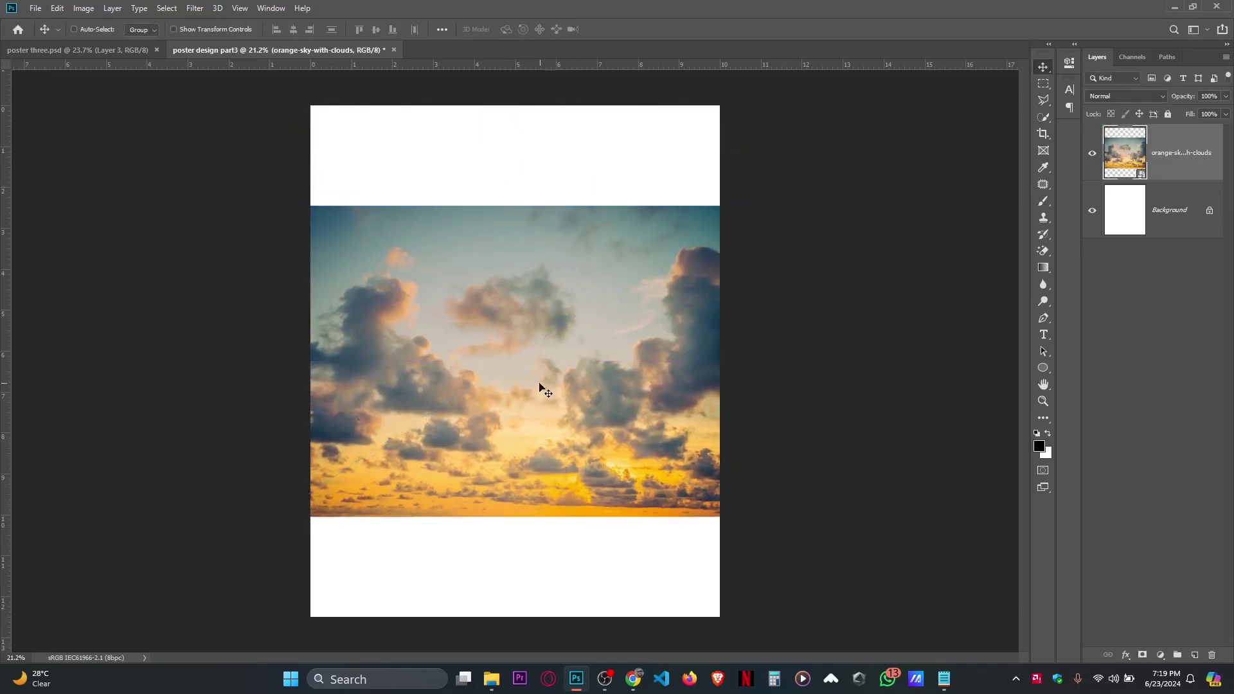
Place the poster3 gold texture image from the Desktop folder into the poster document.
click(499, 681)
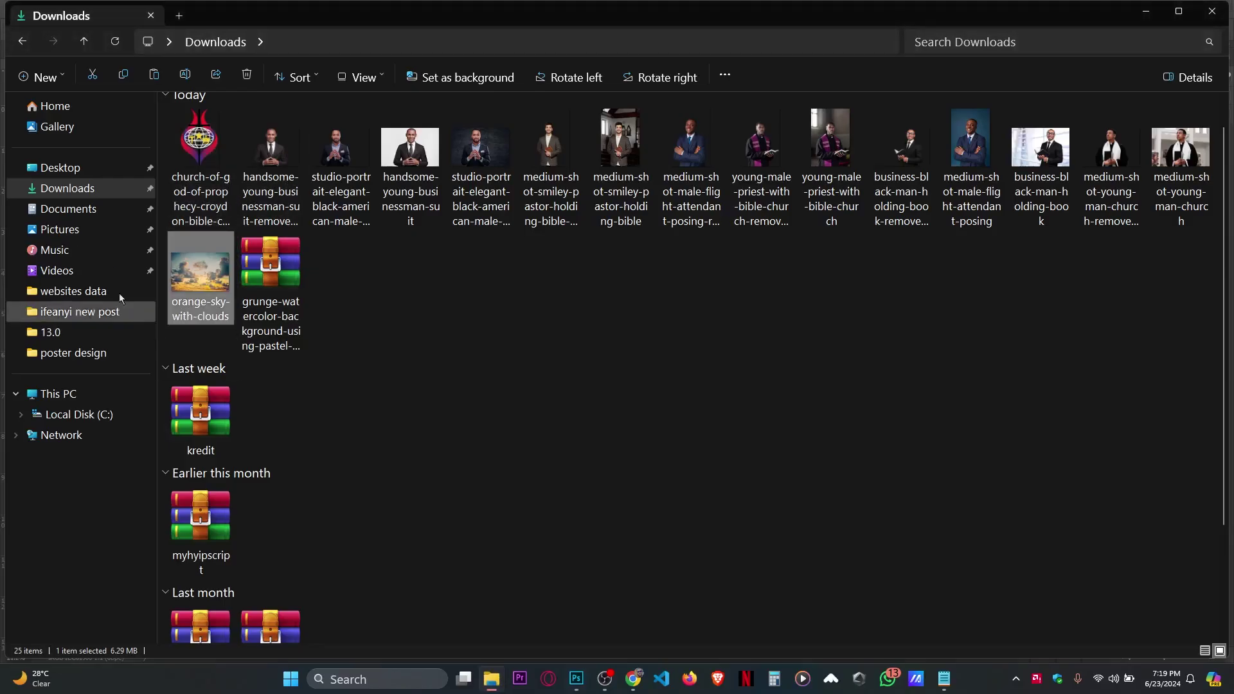
click(60, 168)
scroll(422, 485, down, 6)
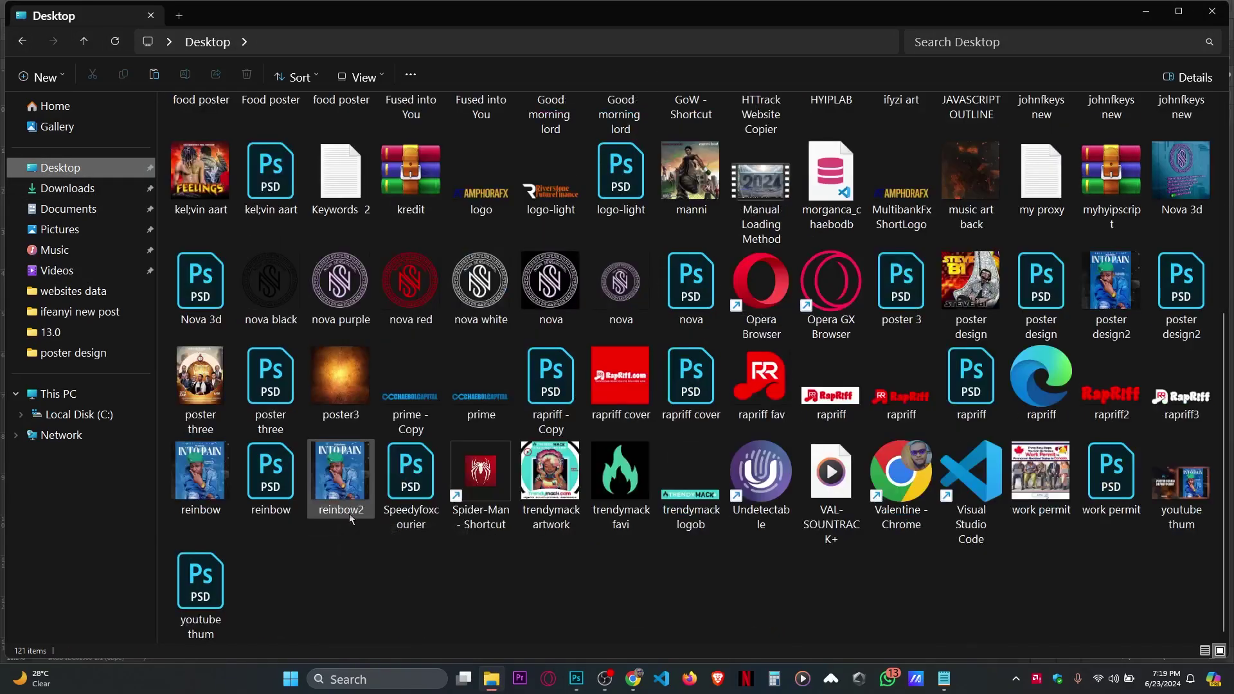
click(340, 383)
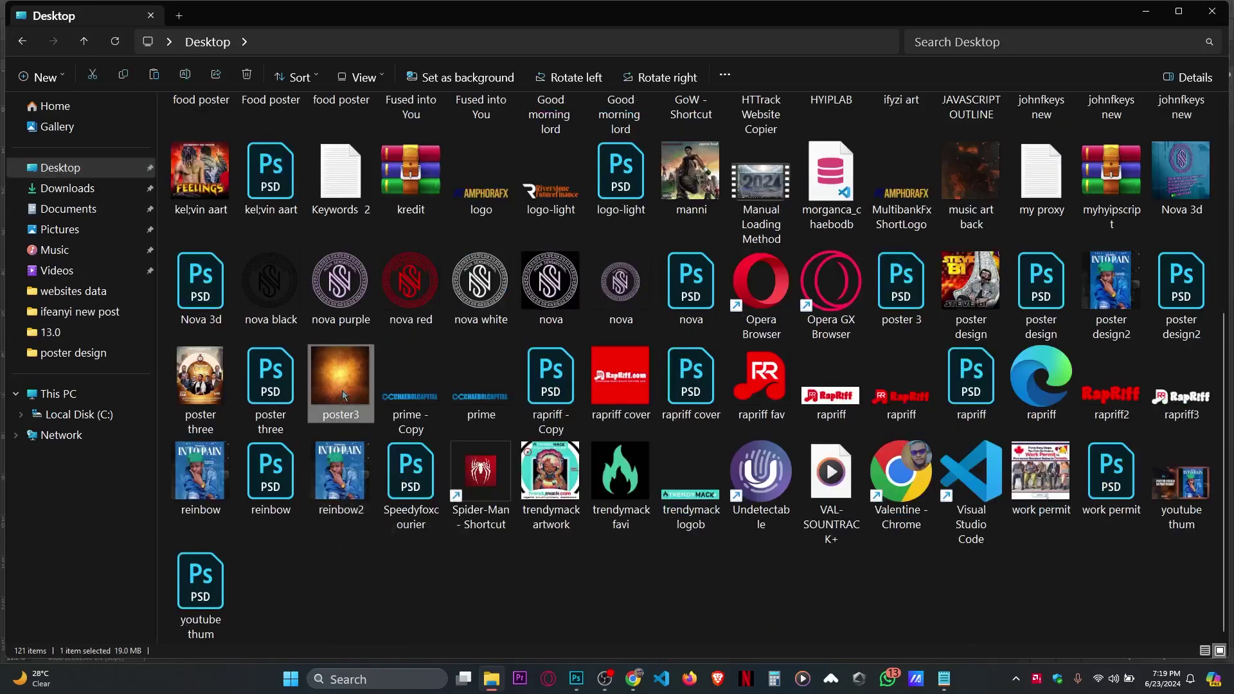
click(576, 671)
Scale the poster3 texture to about 83%, position it over the lower part of the canvas and commit the placement.
drag(534, 350, 525, 300)
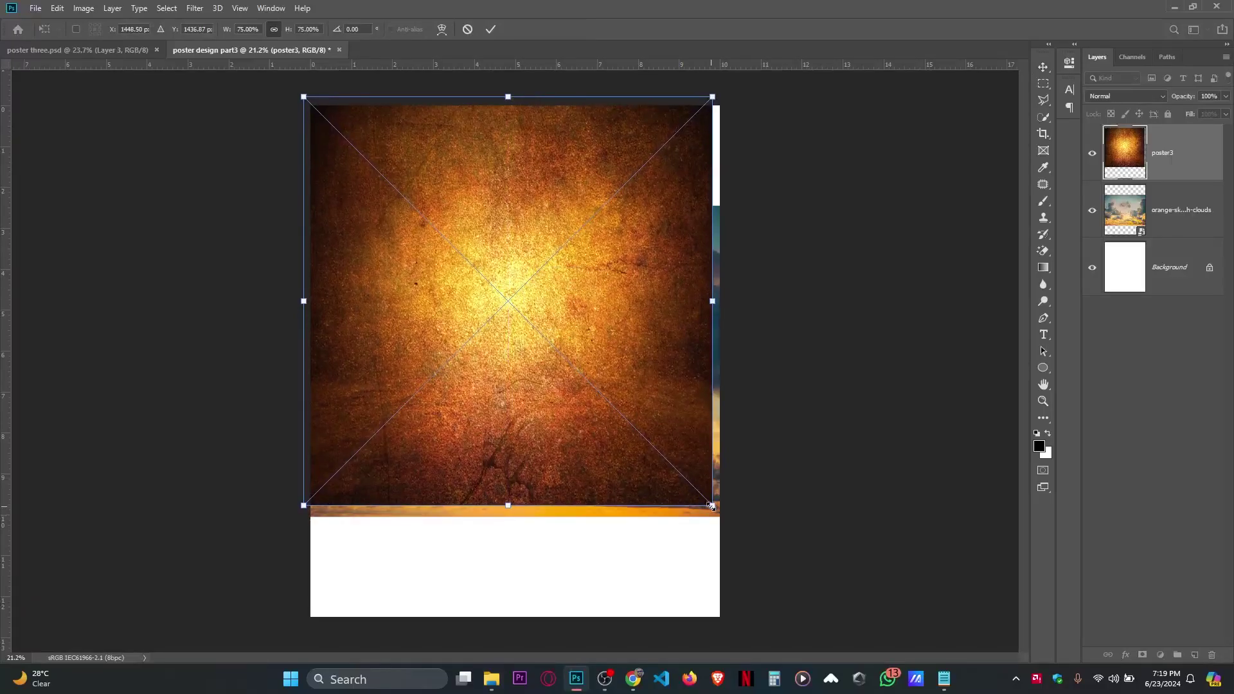
drag(712, 505, 743, 536)
scroll(596, 357, down, 2)
drag(596, 358, 568, 490)
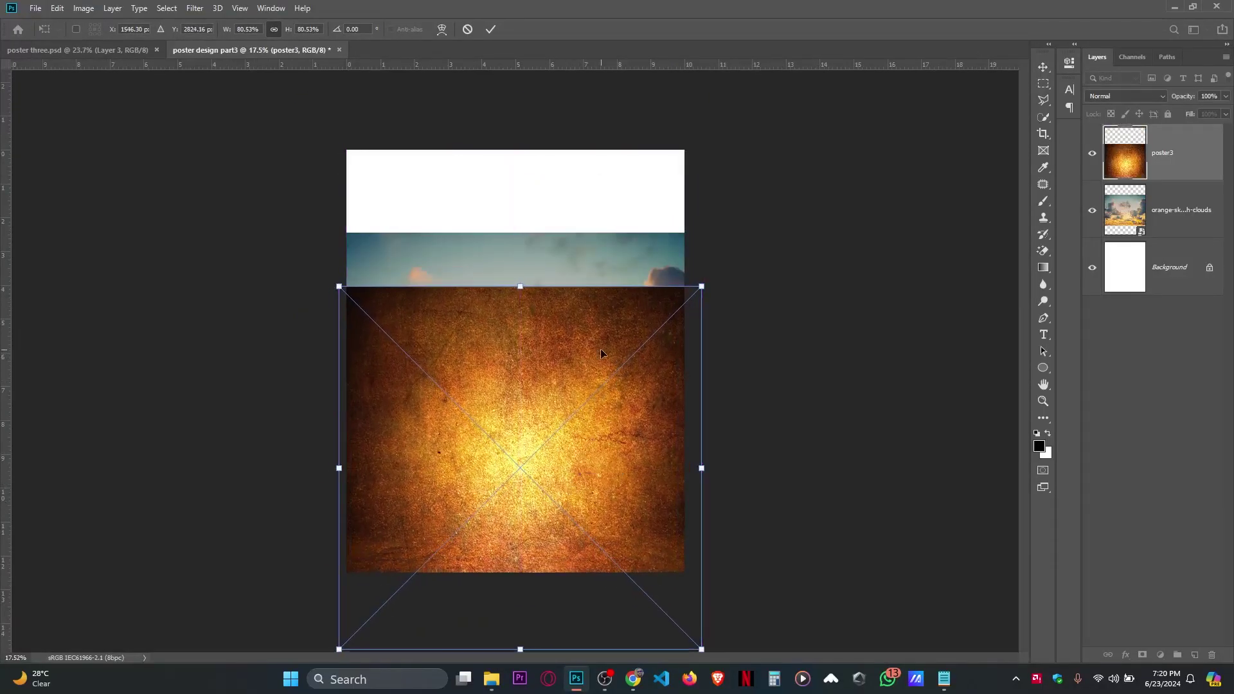
drag(520, 287, 512, 276)
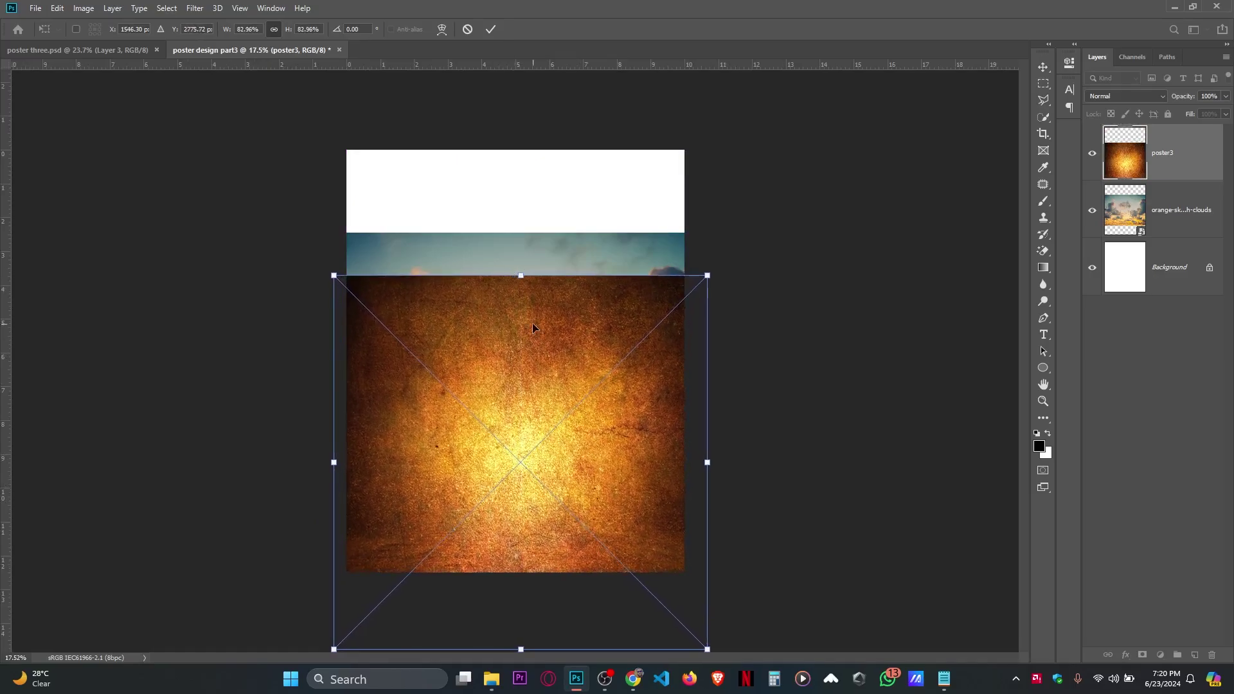
key(Return)
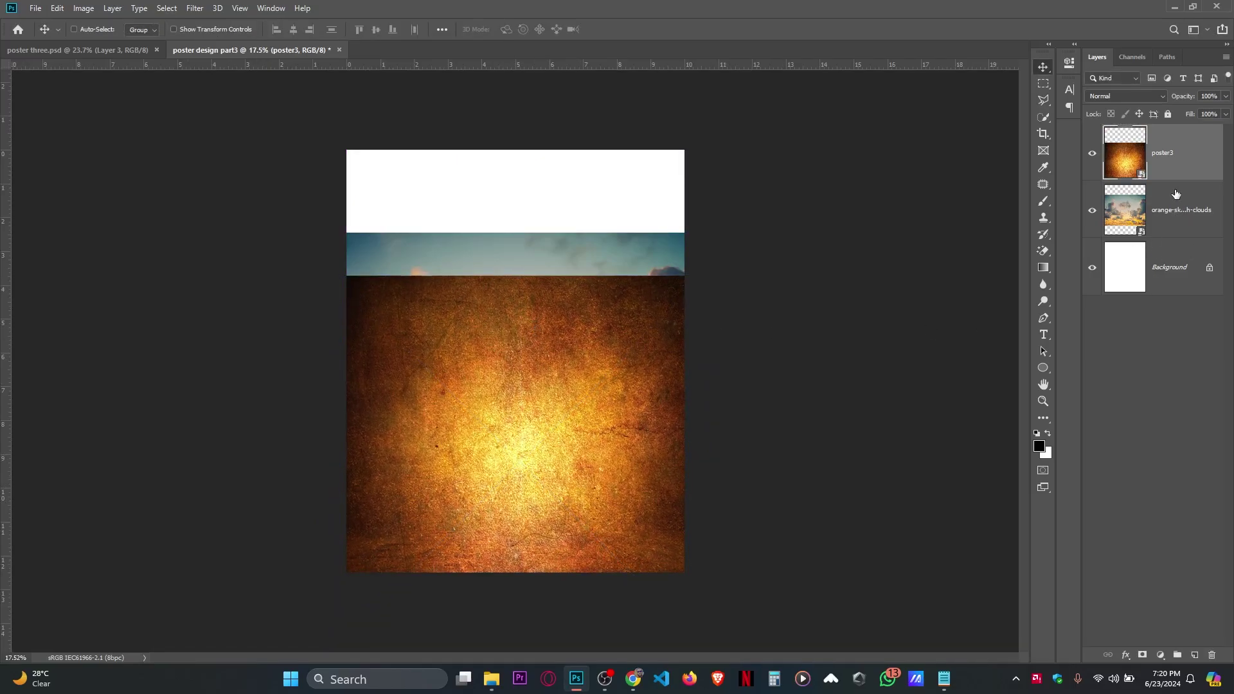
Duplicate the poster3 layer and delete the original, keeping only the copy.
key(ctrl+j)
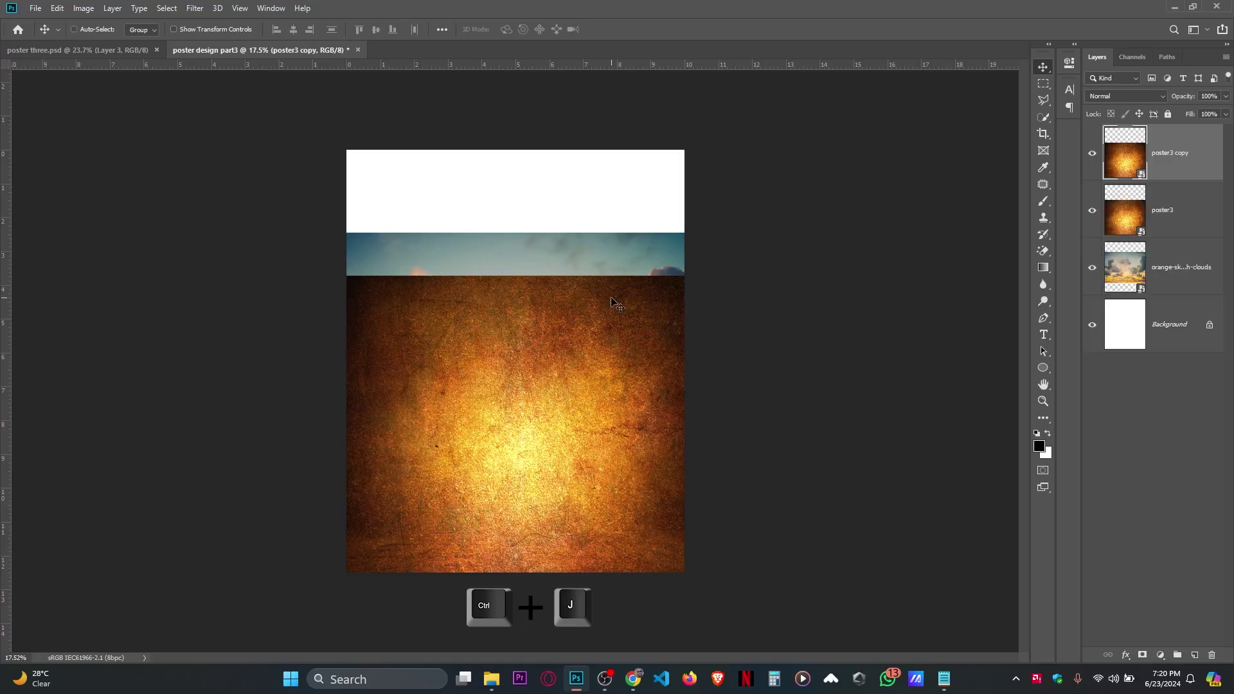
drag(563, 304, 561, 248)
key(ctrl+z)
click(1186, 215)
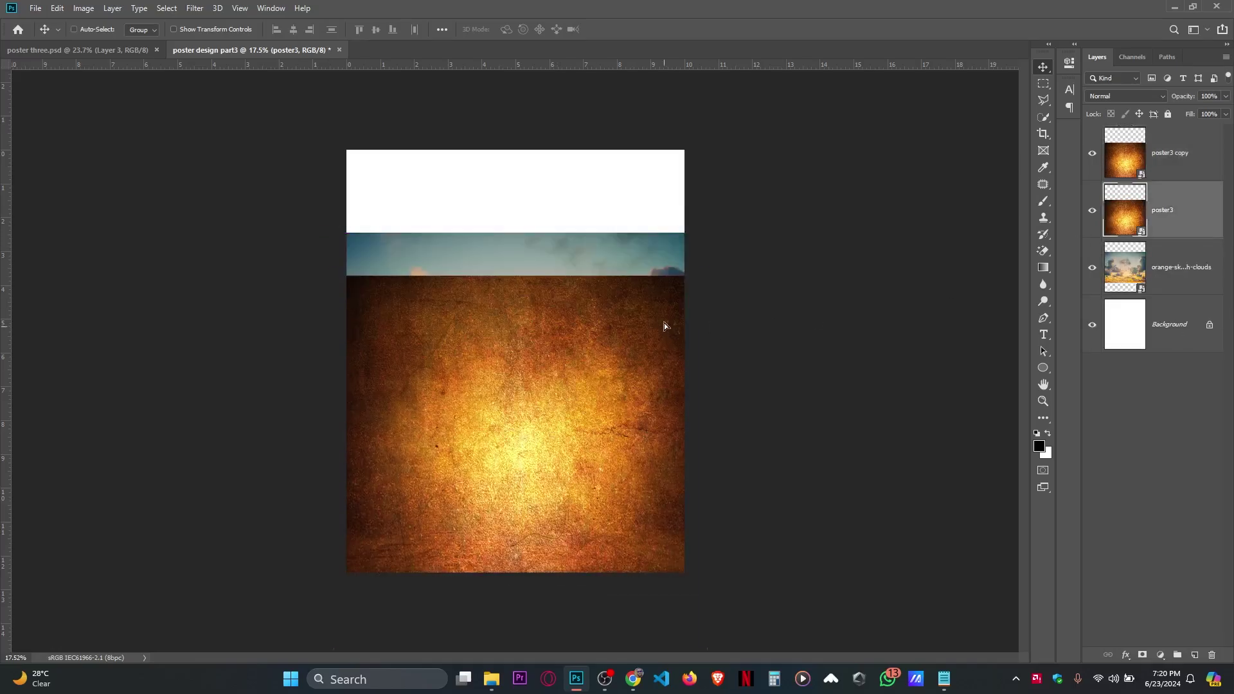
drag(664, 323, 665, 192)
key(Delete)
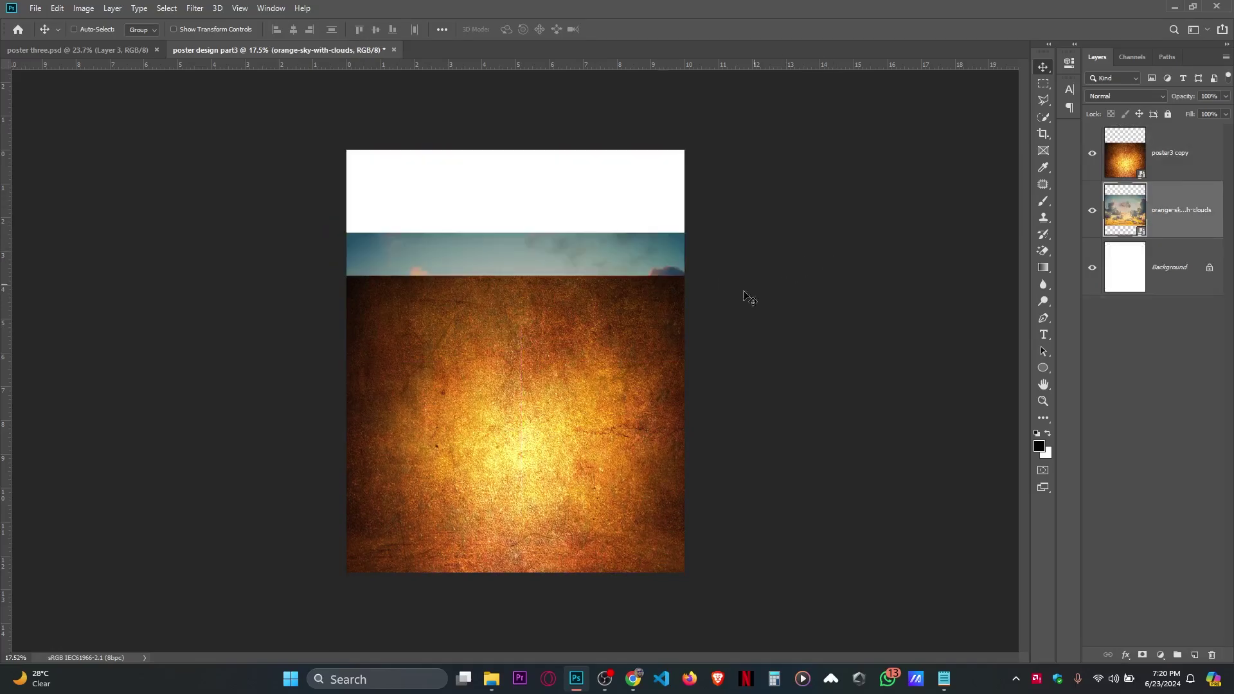
Move the poster3 copy up, stretch its height to about 97% to cover the canvas, and place its layer below the sky layer.
click(1164, 153)
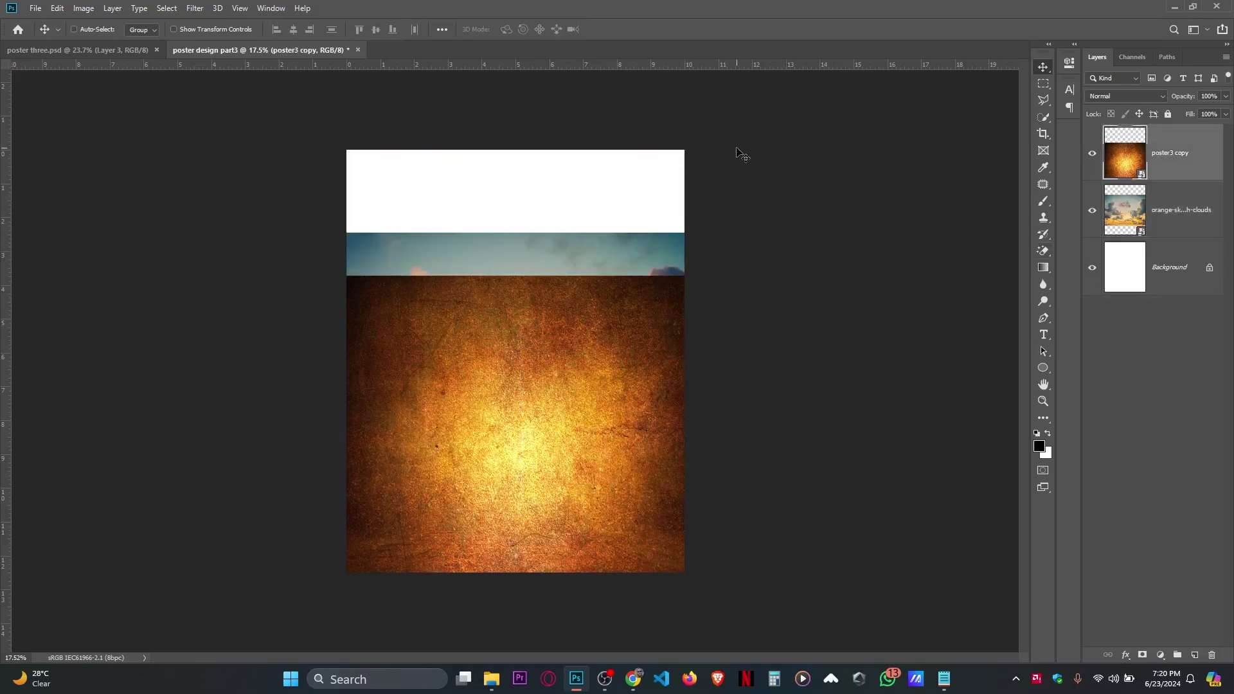
drag(585, 435, 579, 288)
key(ctrl+t)
drag(522, 514, 516, 579)
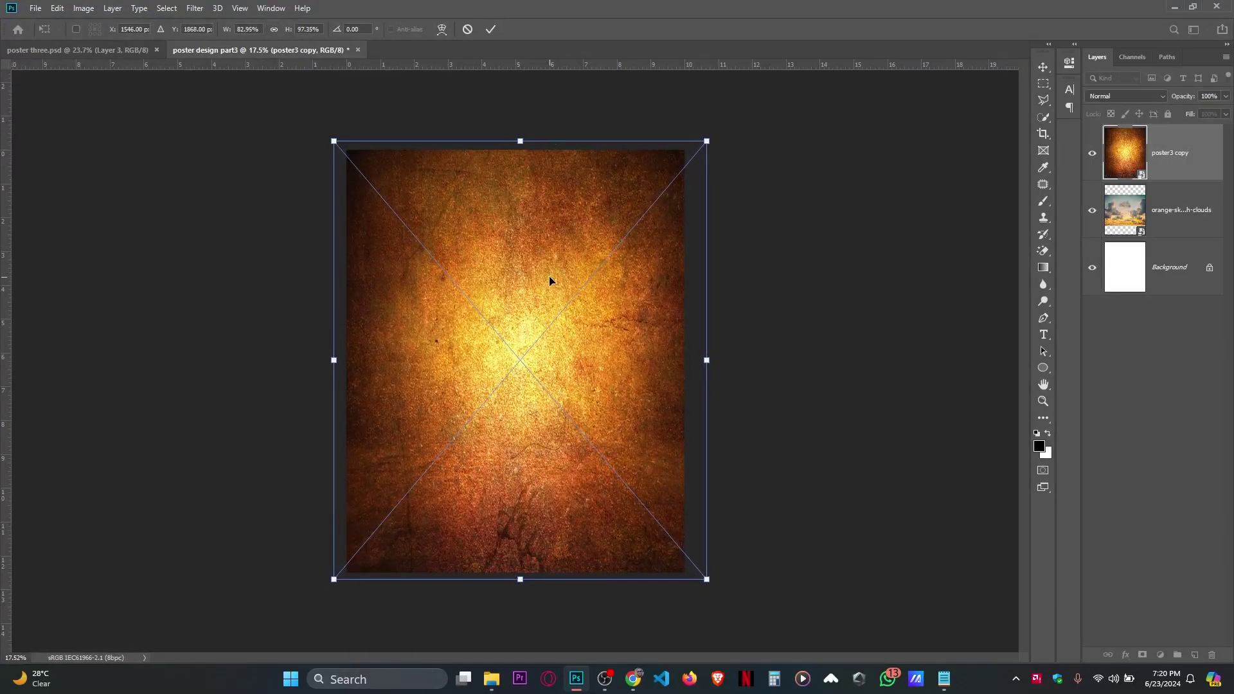
key(Return)
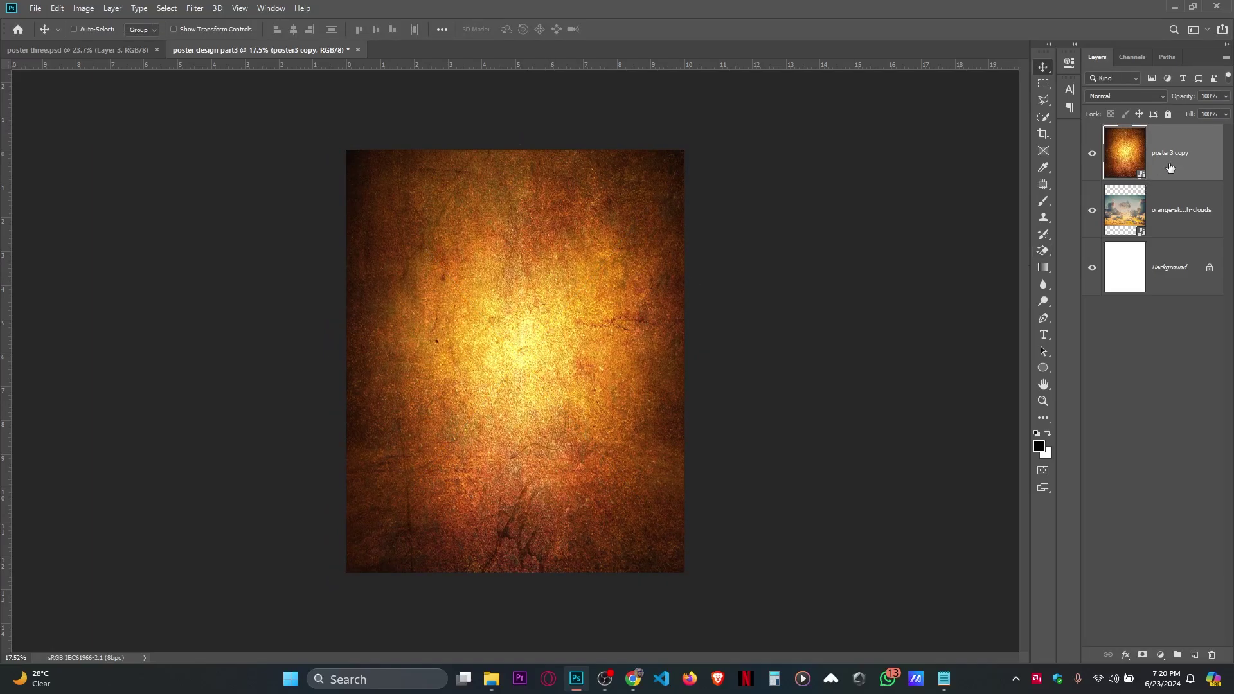
drag(1170, 168, 1169, 225)
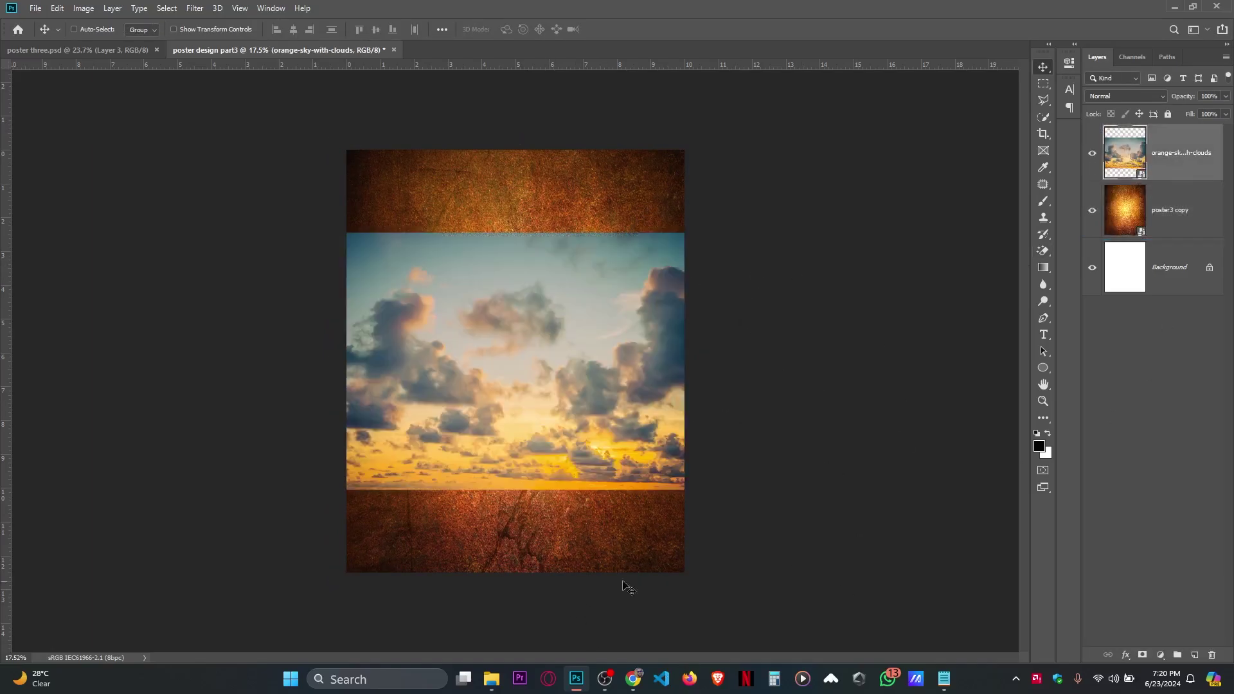
Move the sky image to the canvas's upper edge and stretch its lower edge down to cover about two-thirds of the poster.
drag(625, 437, 618, 348)
key(ctrl+t)
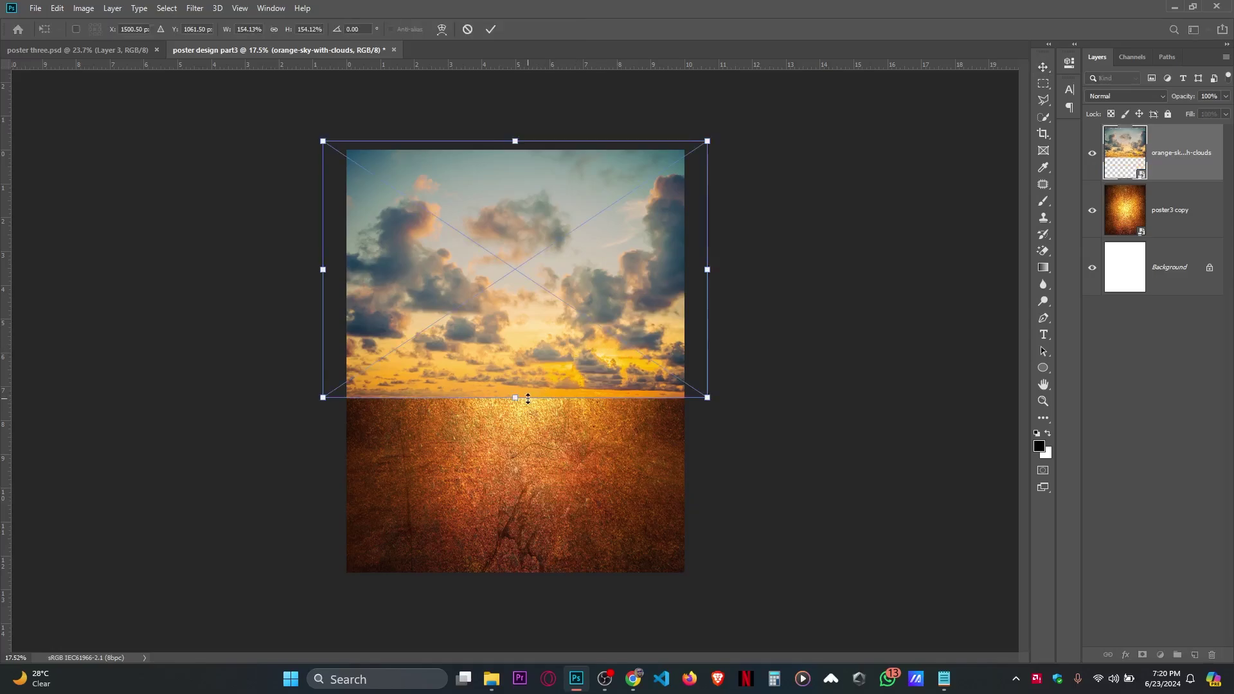
drag(523, 399, 526, 443)
key(Return)
Add a layer mask to the sky layer and set up a Soft Round brush with 0% hardness.
key(ctrl+0)
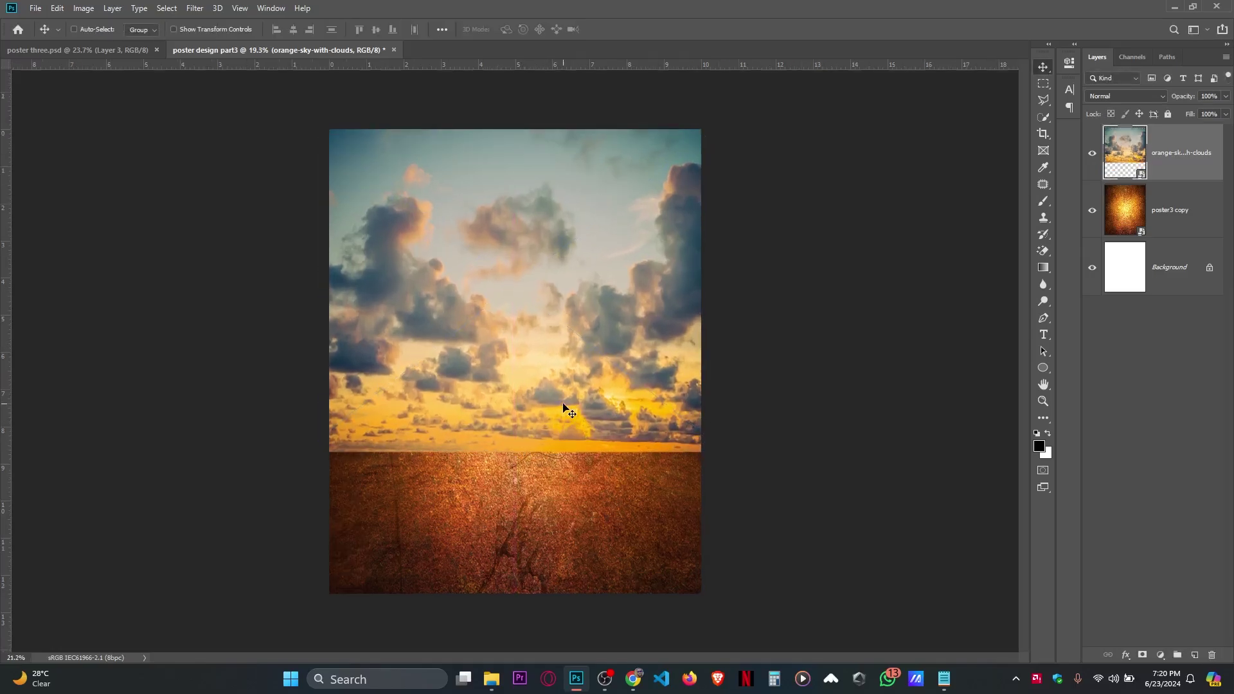
scroll(564, 408, down, 1)
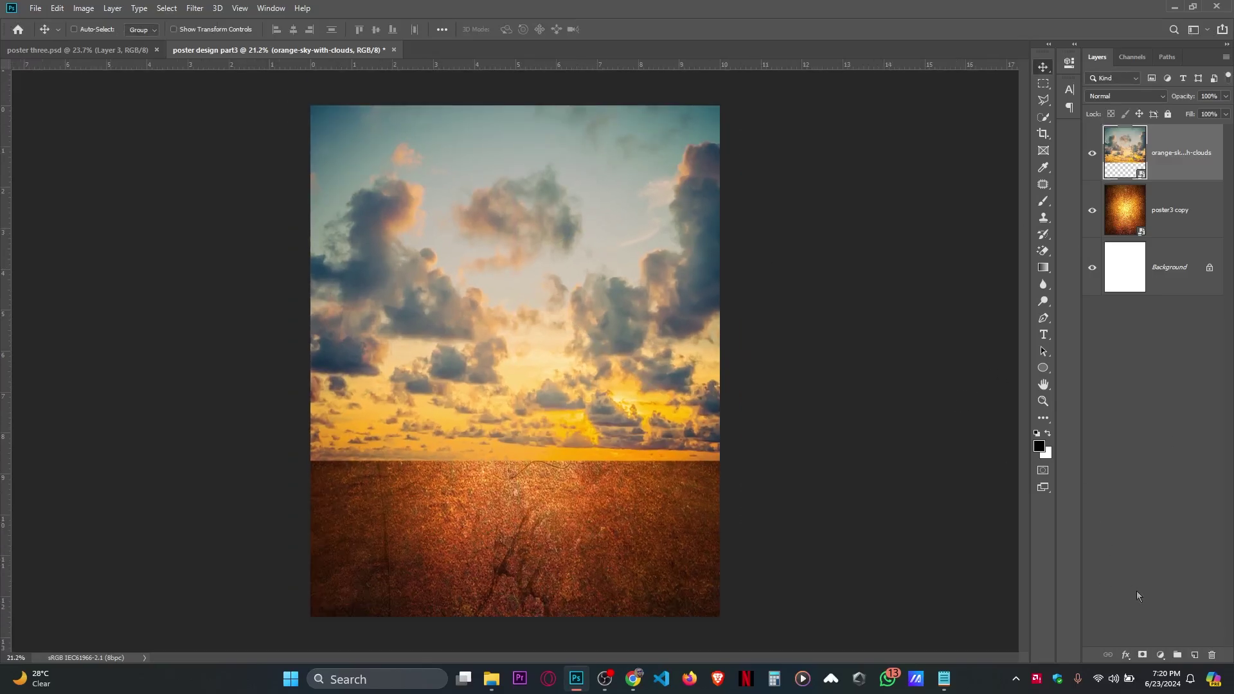
click(1144, 655)
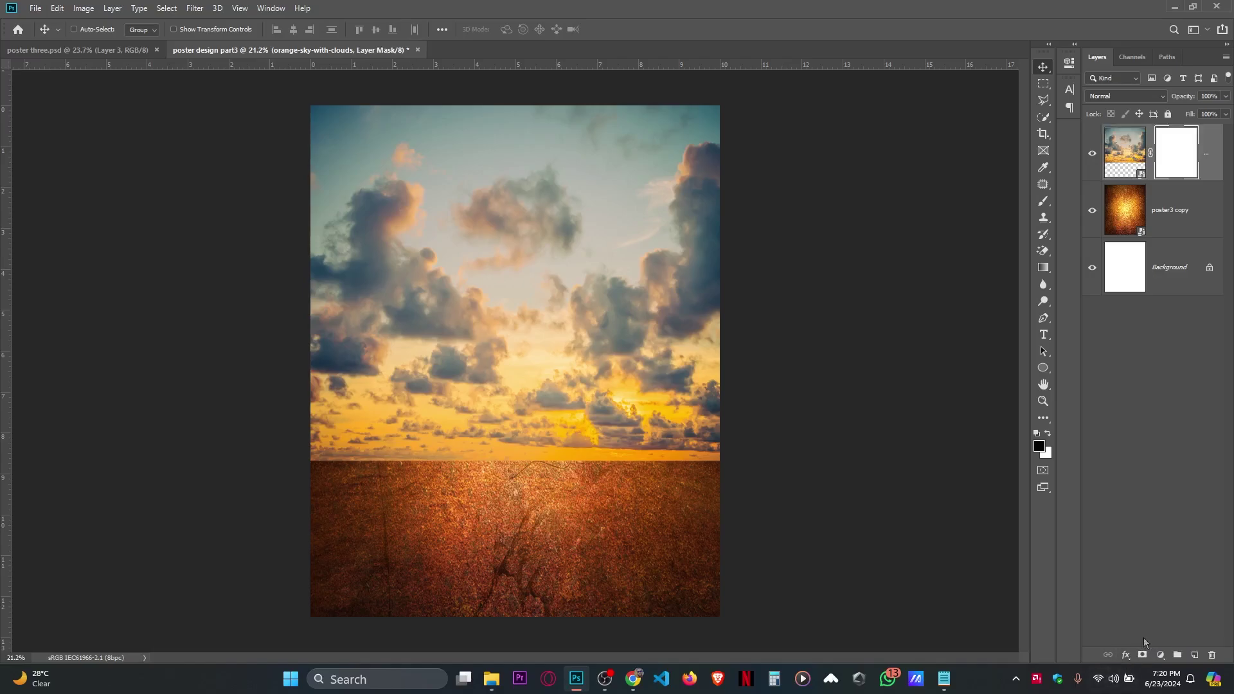
click(1042, 202)
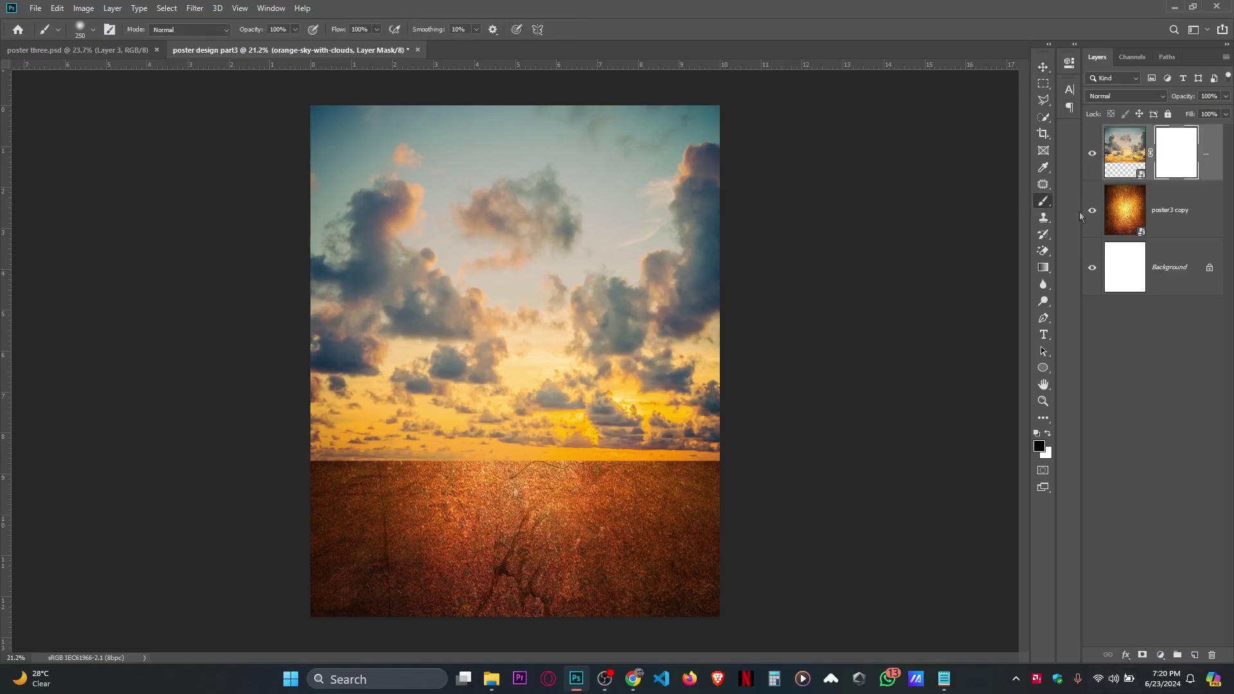
click(91, 37)
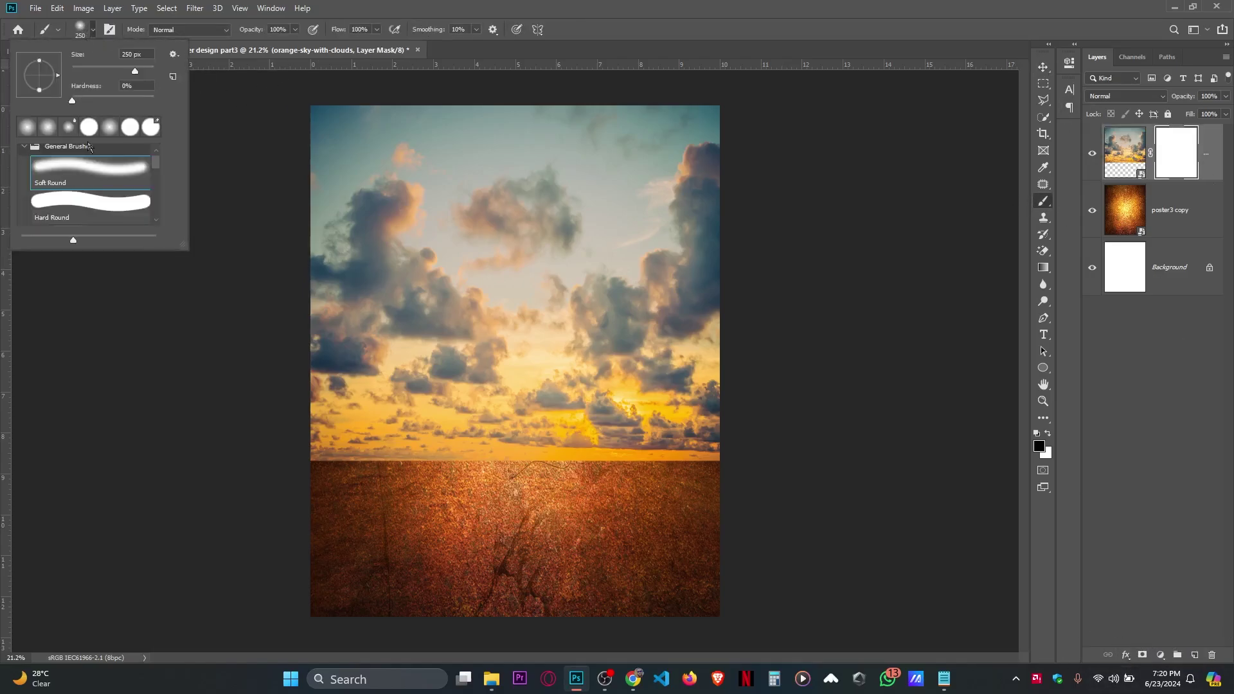
scroll(97, 174, up, 1)
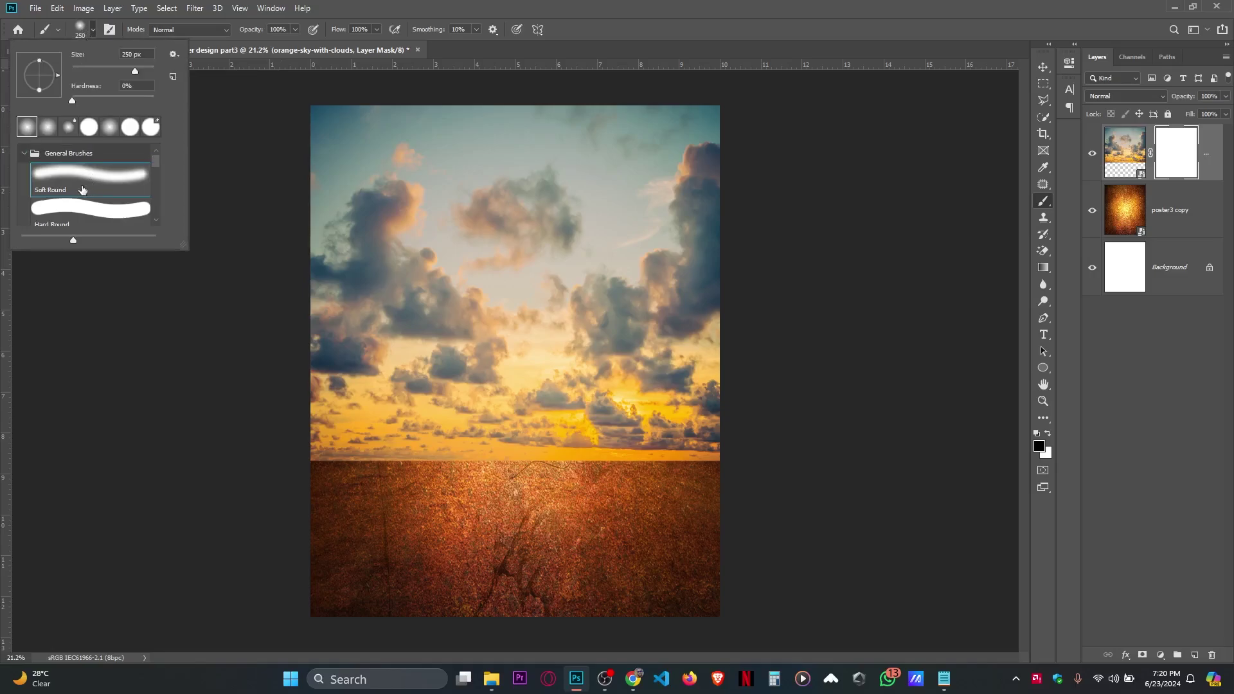
right_click(581, 265)
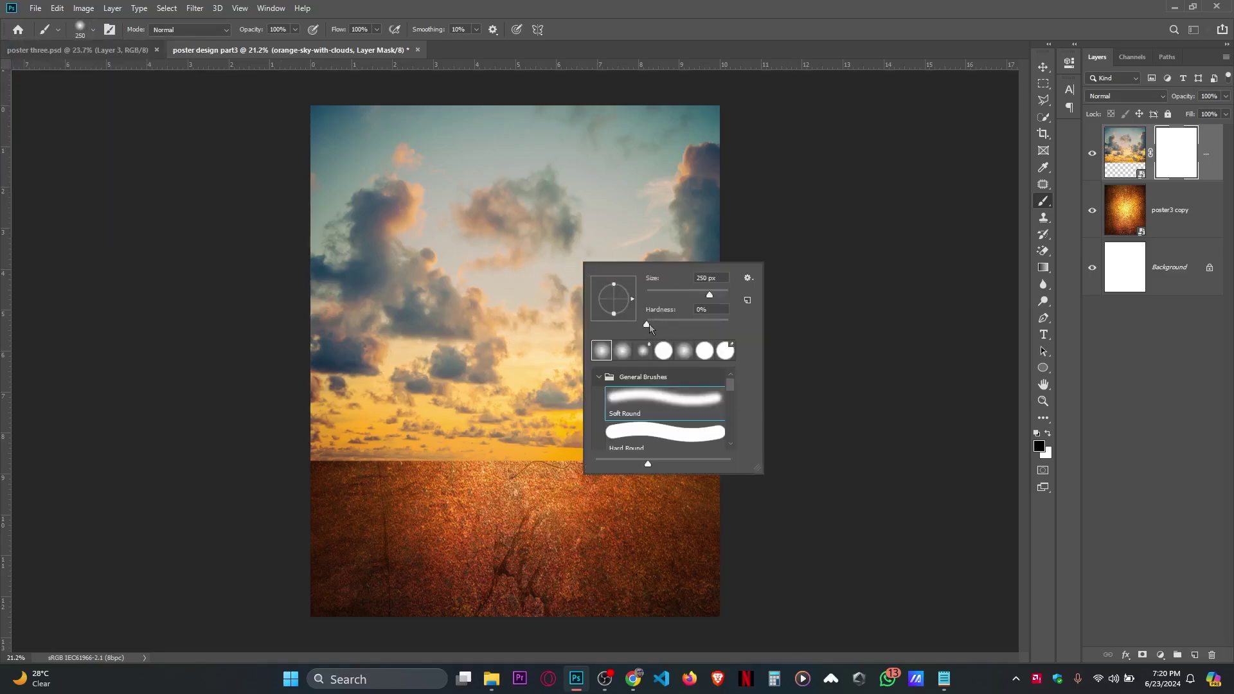
click(649, 323)
click(572, 293)
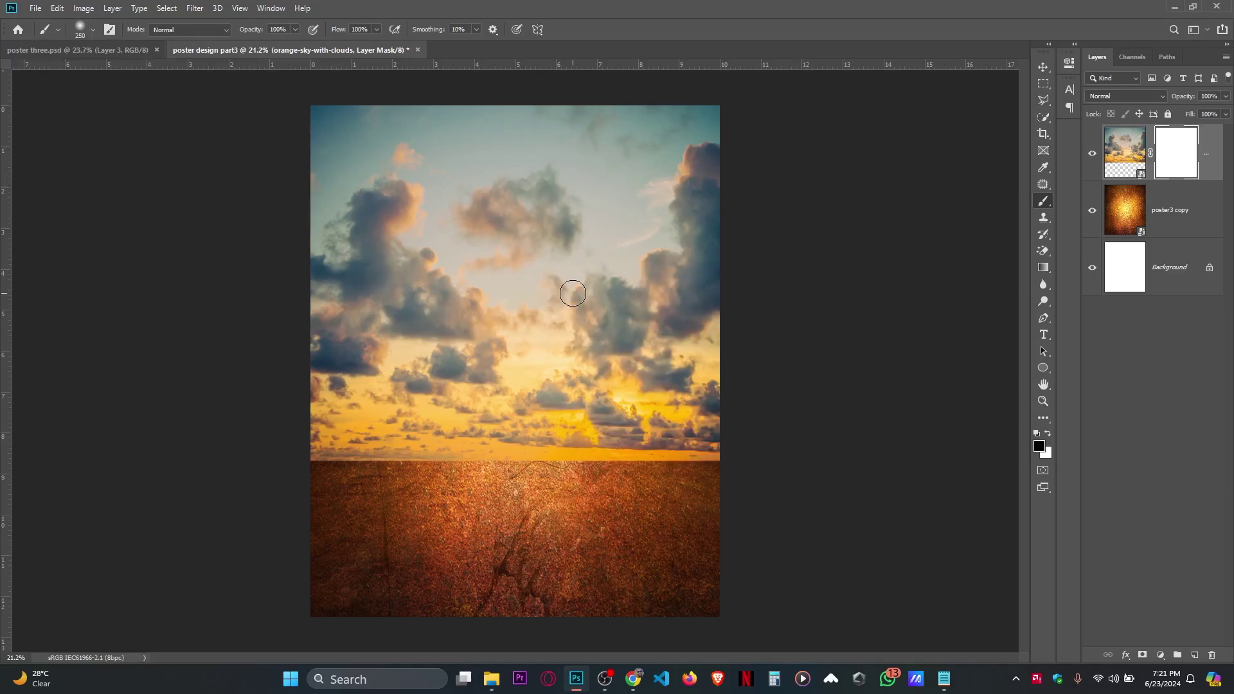
key(bracketright)
key(bracketright)
key(bracketright)
key(bracketright)
key(bracketright)
key(bracketright)
key(bracketright)
right_click(578, 238)
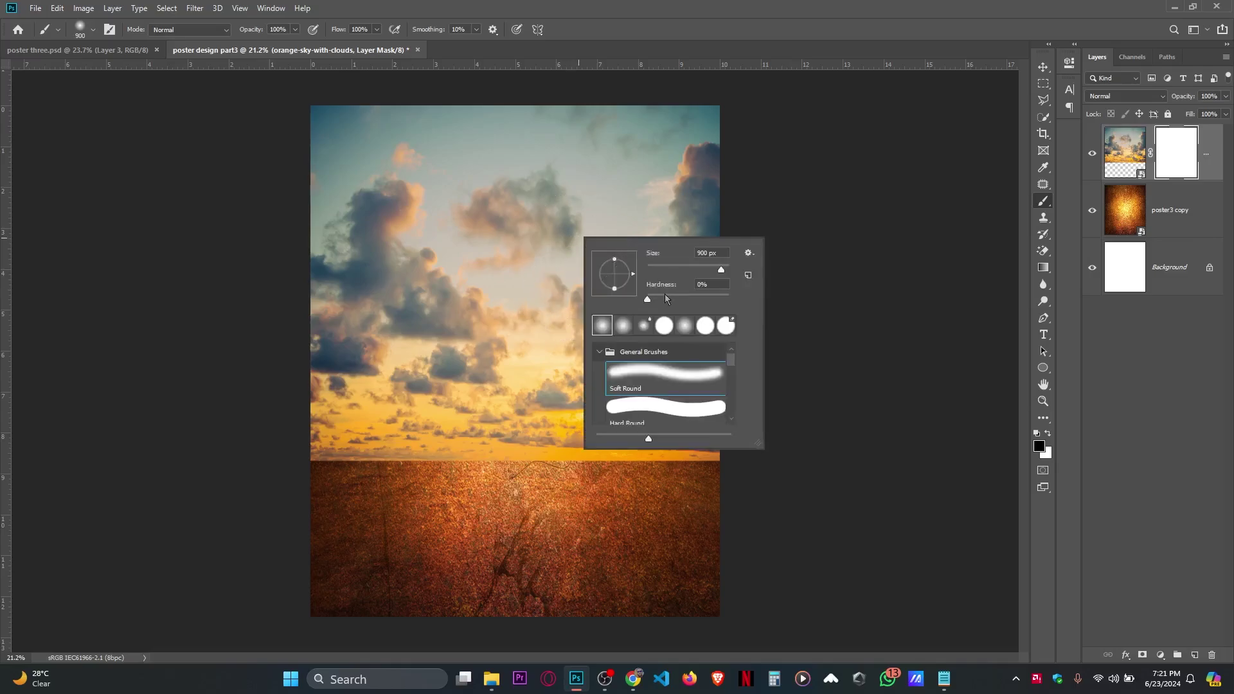
drag(716, 273, 691, 277)
mouse_move(714, 273)
mouse_down()
mouse_move(725, 273)
mouse_move(713, 273)
mouse_up()
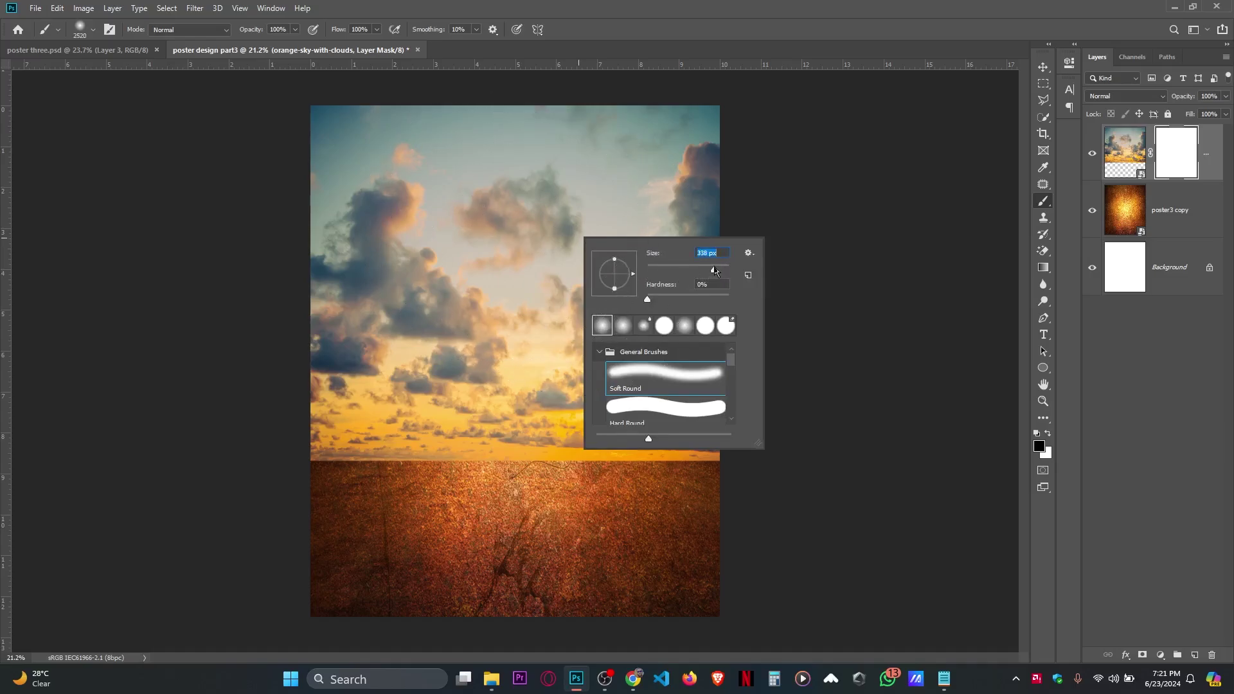
click(530, 238)
key(ctrl+z)
Enlarge the brush to 1400 px and paint black across the lower part of the sky's mask to fade it into the gold texture.
key(bracketright)
key(bracketright)
key(bracketright)
key(bracketright)
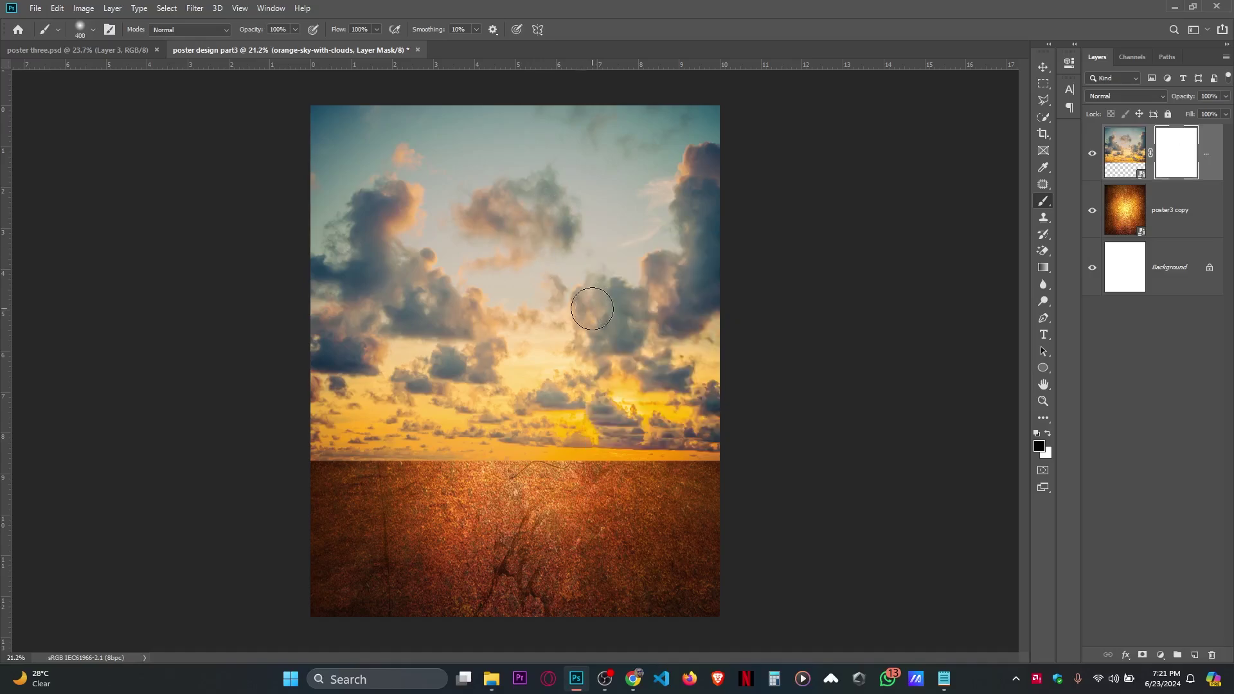
key(bracketright)
key(bracketright)
key(bracketright)
key(bracketright)
key(bracketright)
key(bracketright)
key(bracketright)
mouse_move(790, 548)
mouse_down()
mouse_move(766, 471)
mouse_move(219, 478)
mouse_up()
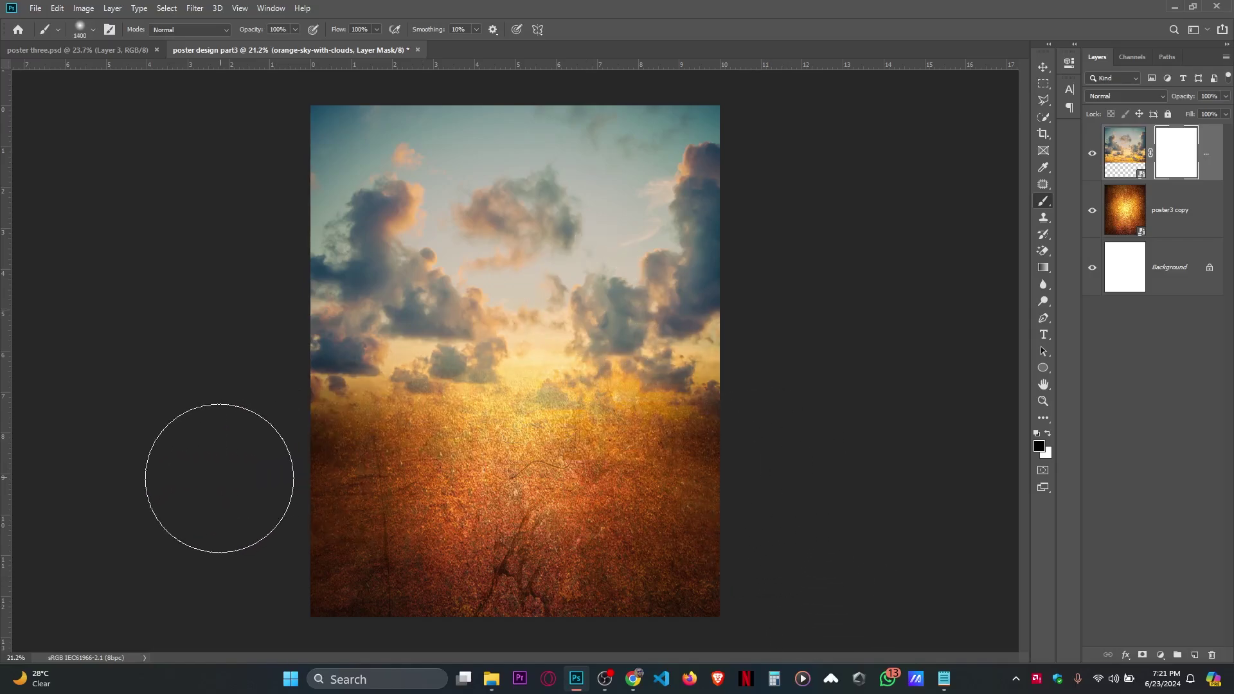
click(1044, 68)
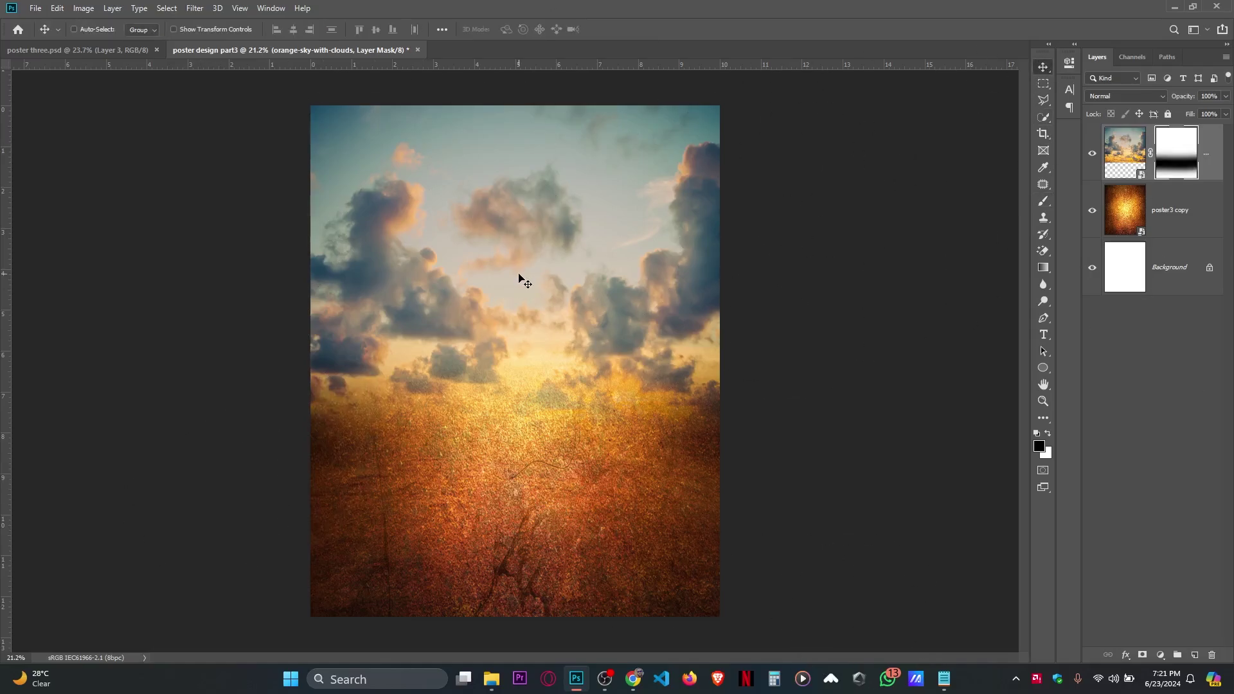
Draw a black-filled circle about 2618 px in diameter with the Ellipse tool and move it to around the poster's centre.
scroll(650, 257, down, 2)
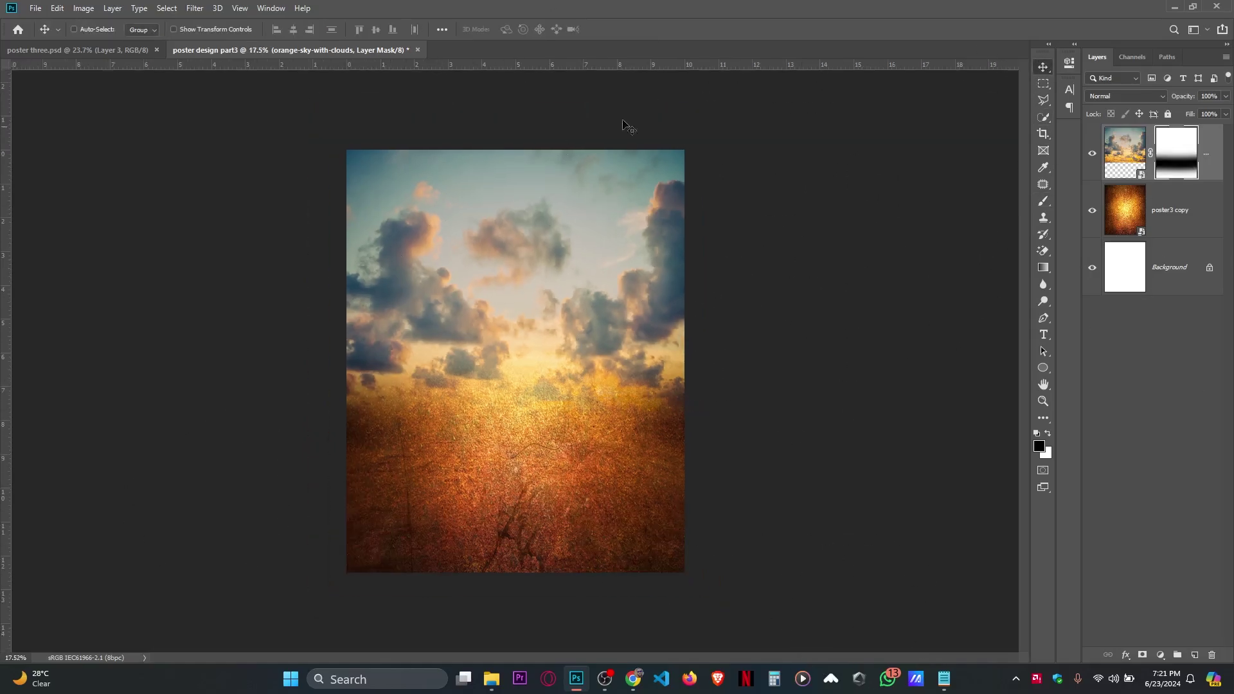
click(1043, 367)
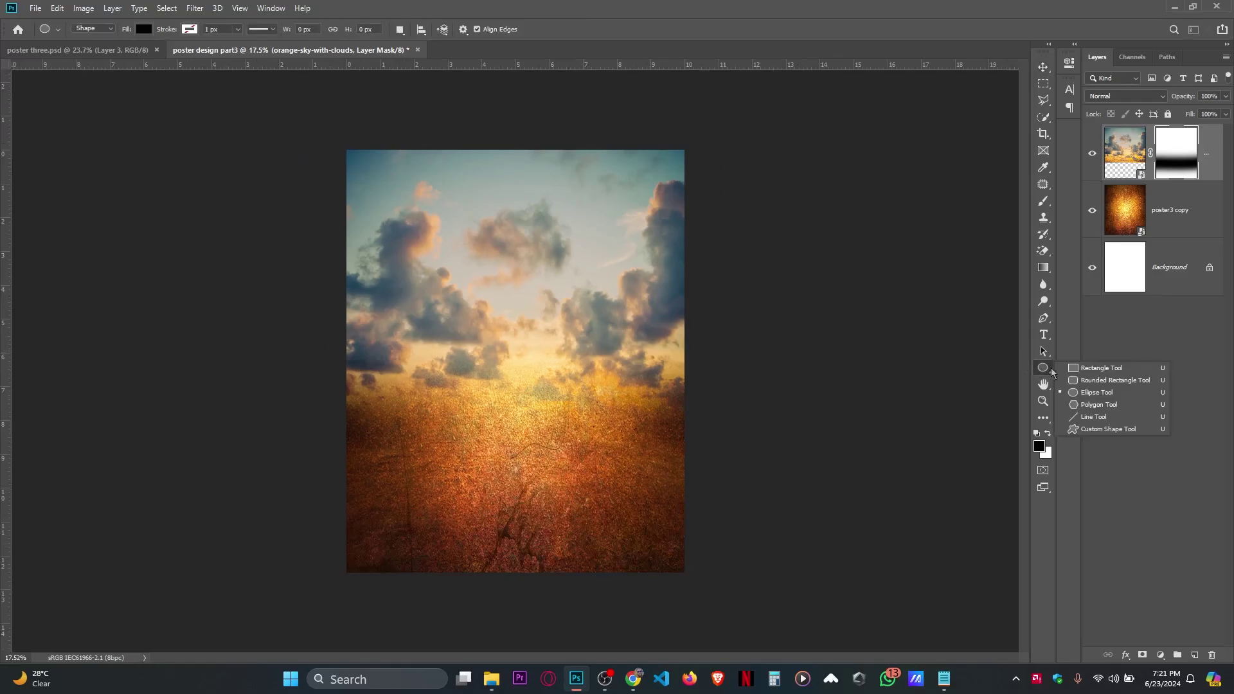
click(1109, 393)
drag(395, 224, 691, 559)
click(1032, 57)
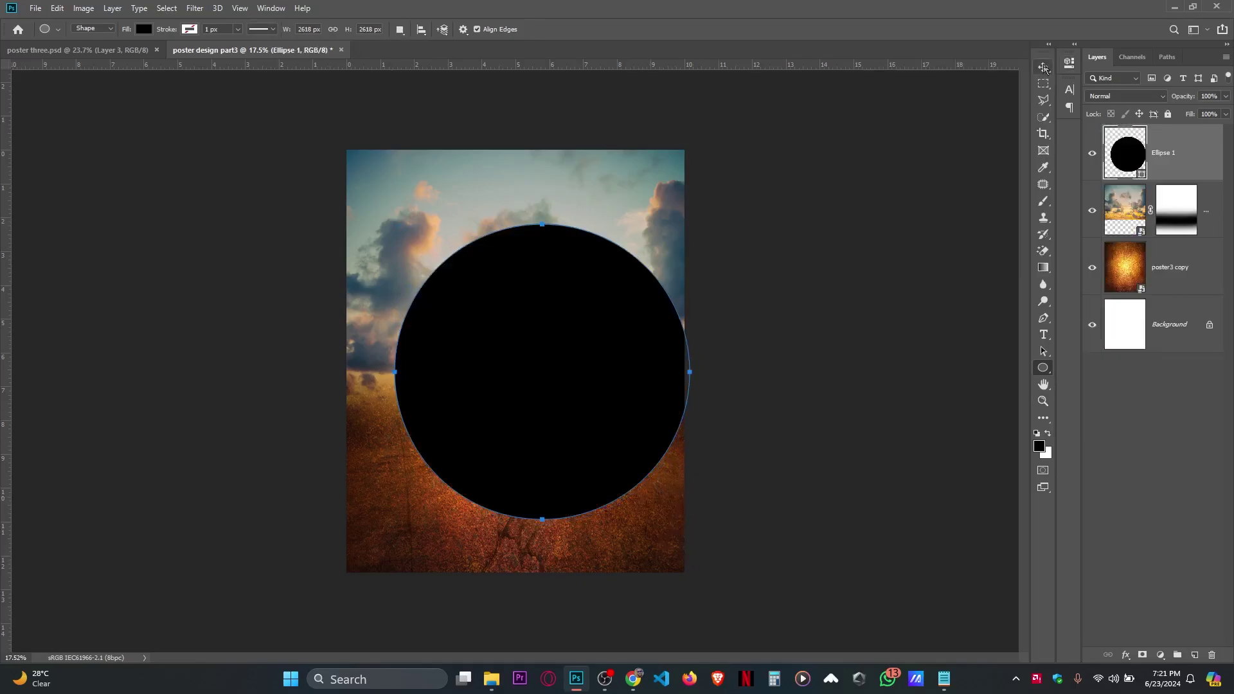
click(1043, 66)
drag(639, 309, 604, 309)
scroll(597, 313, up, 1)
scroll(597, 322, up, 2)
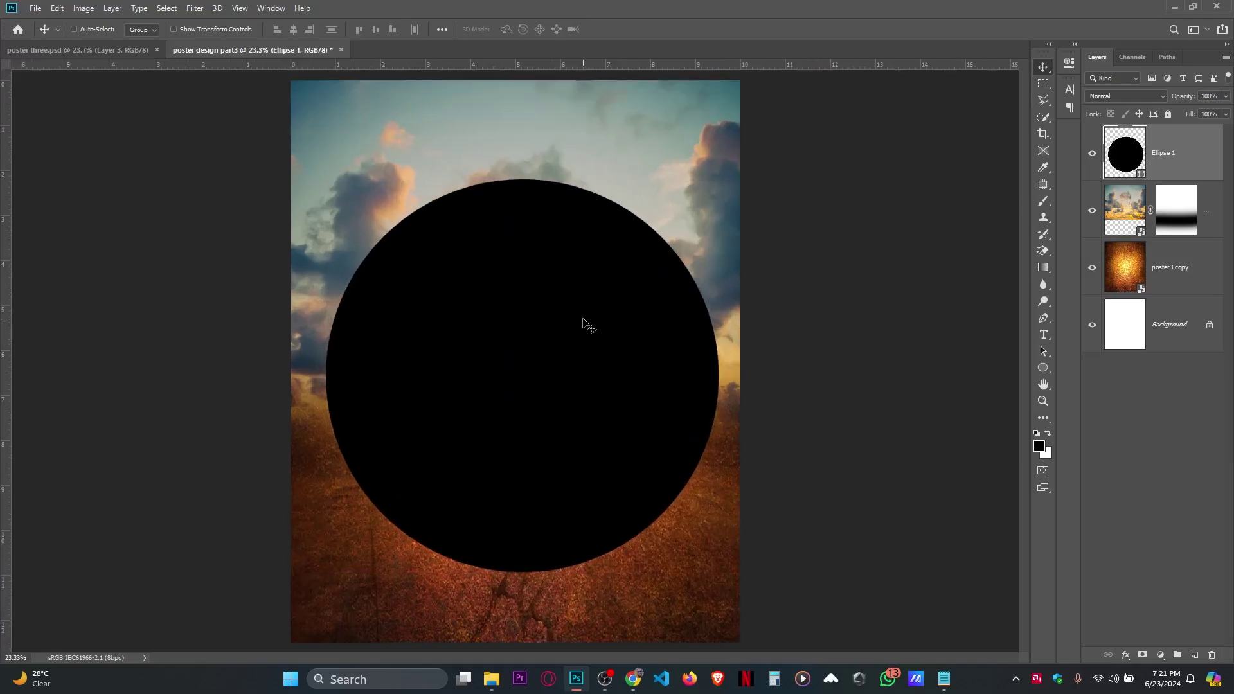
Change the circle's fill colour to the pale gold #f1dda2.
double_click(1141, 183)
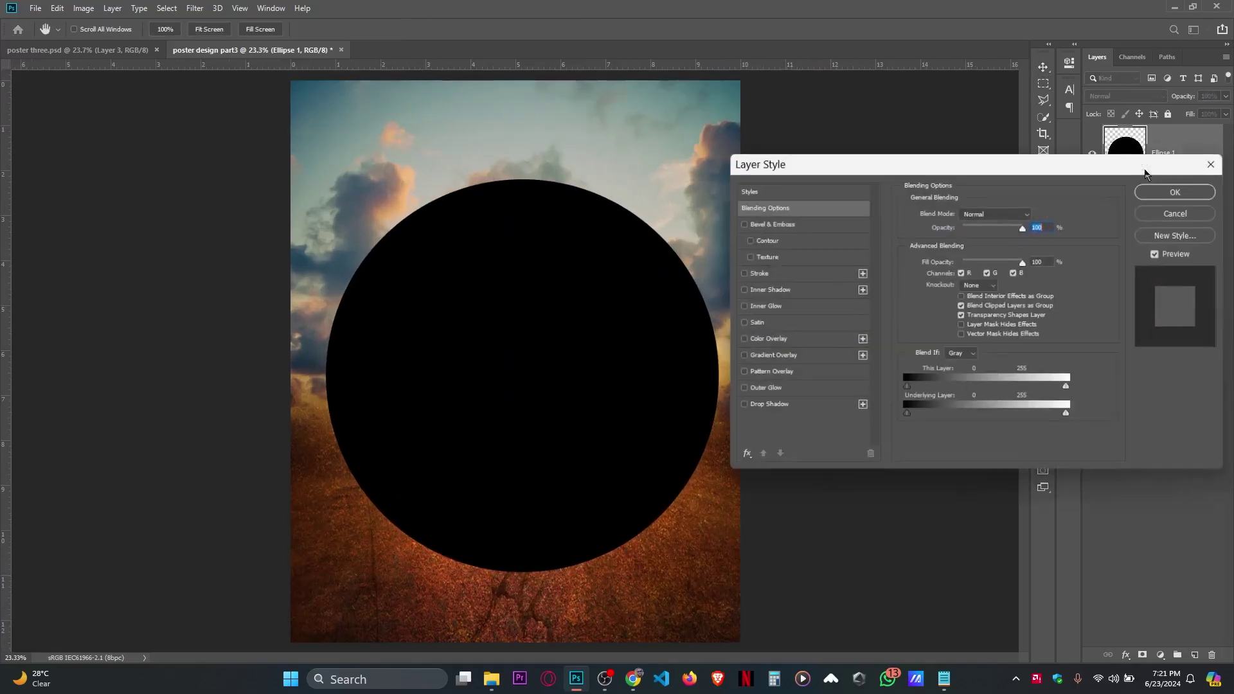
click(1180, 214)
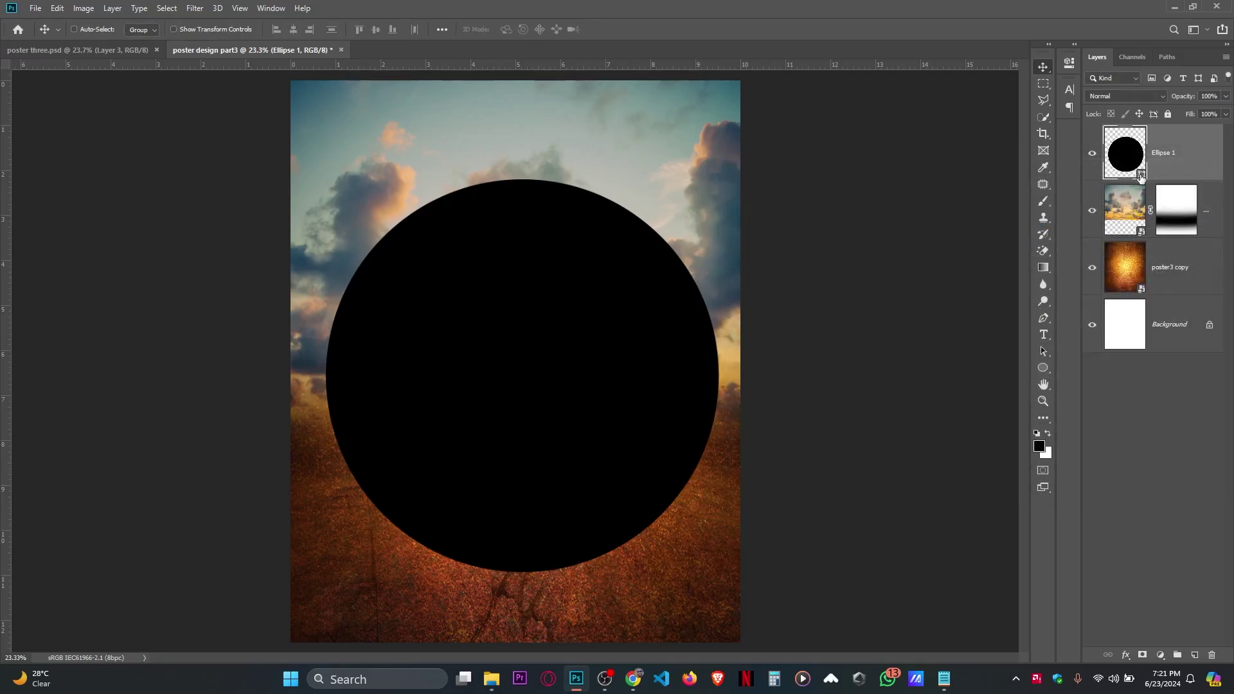
double_click(1141, 175)
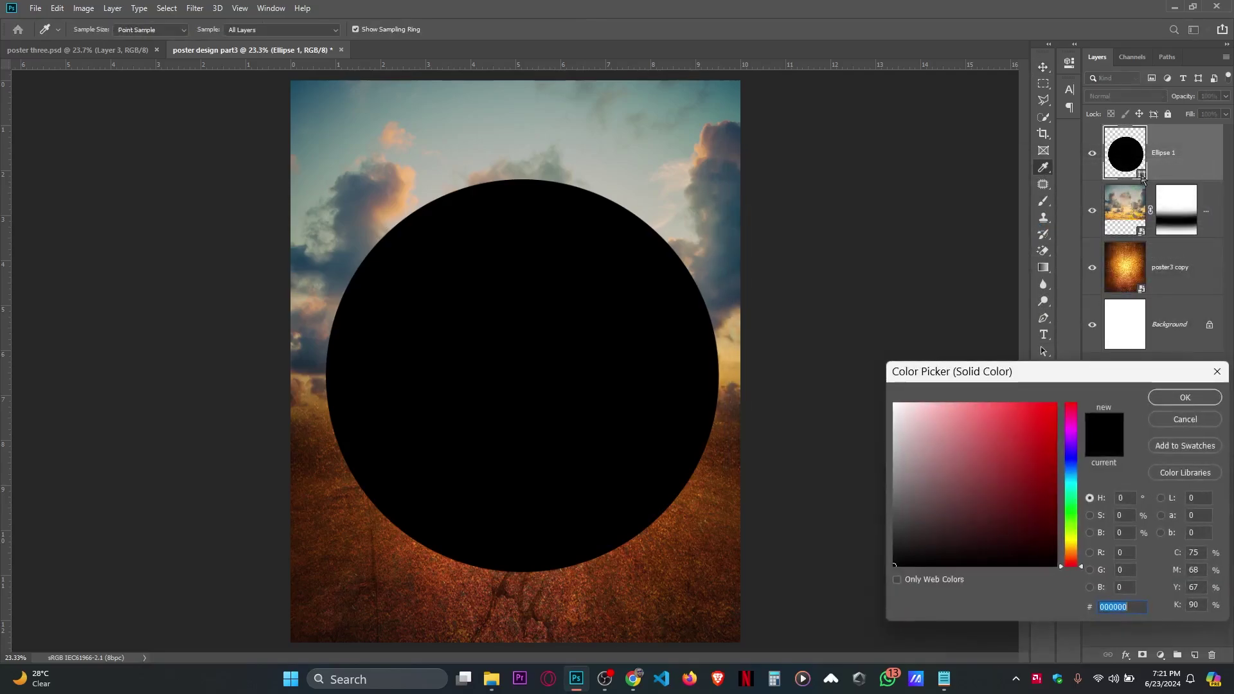
click(1070, 545)
drag(935, 403, 957, 379)
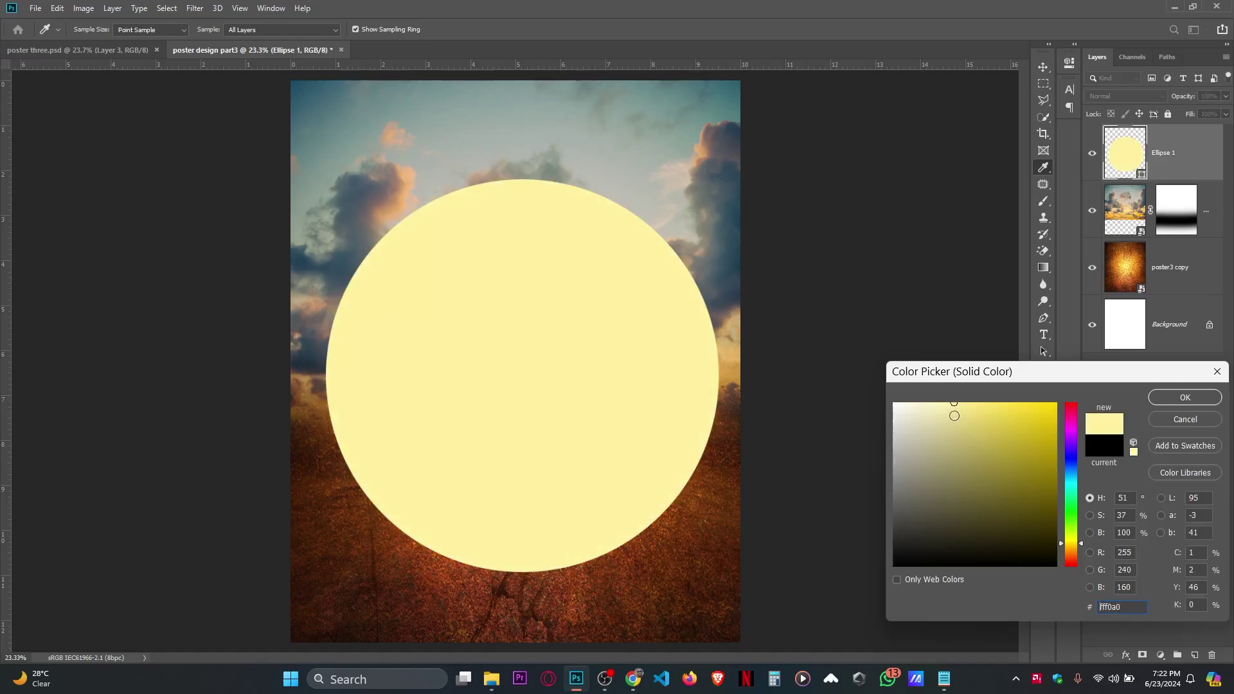
click(945, 415)
click(942, 415)
drag(1073, 544, 1072, 553)
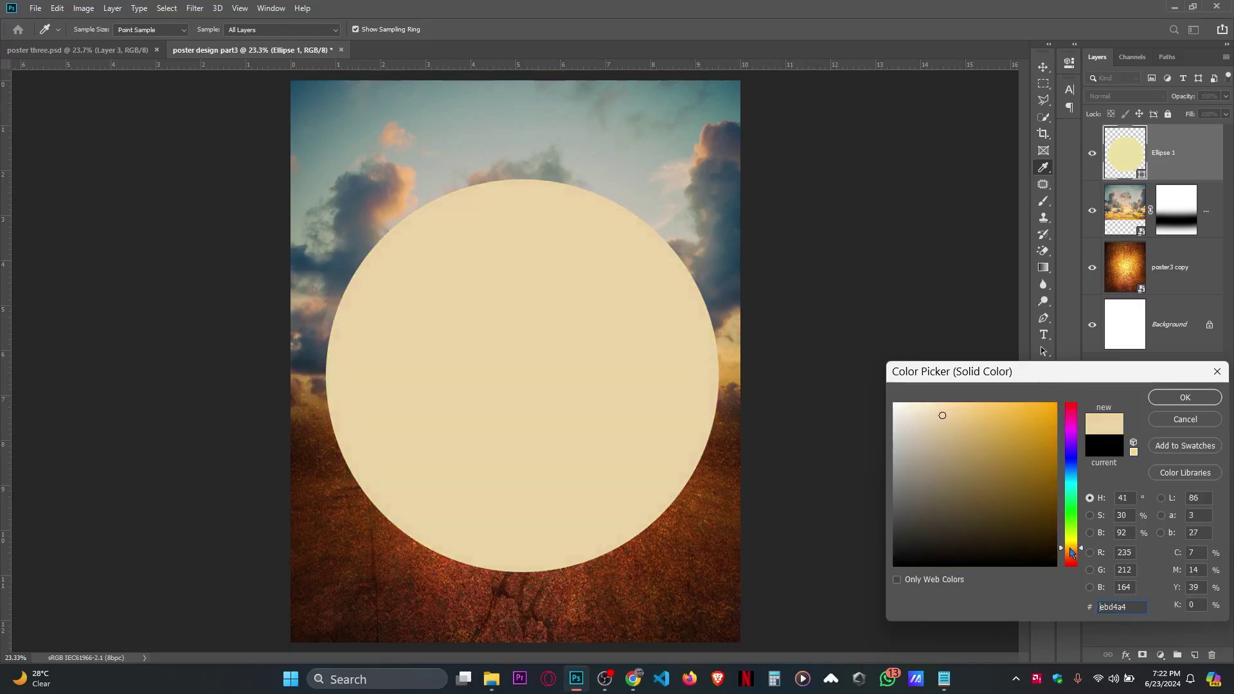
drag(1071, 551, 1072, 551)
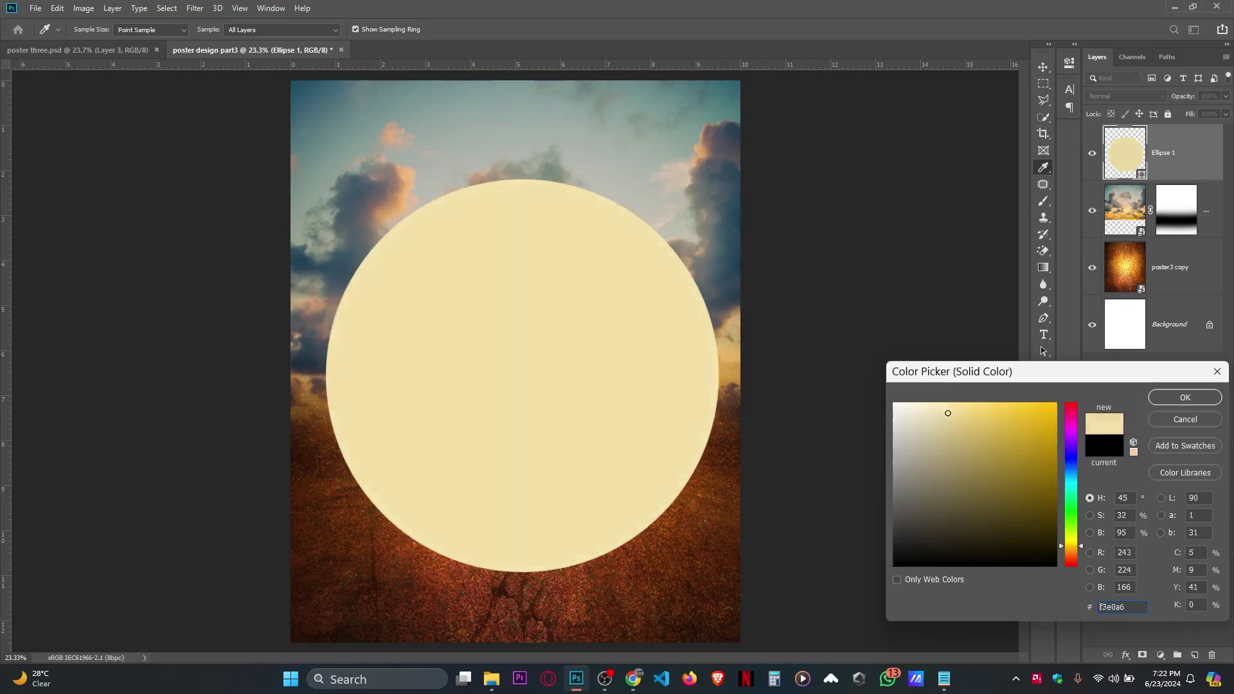
click(951, 425)
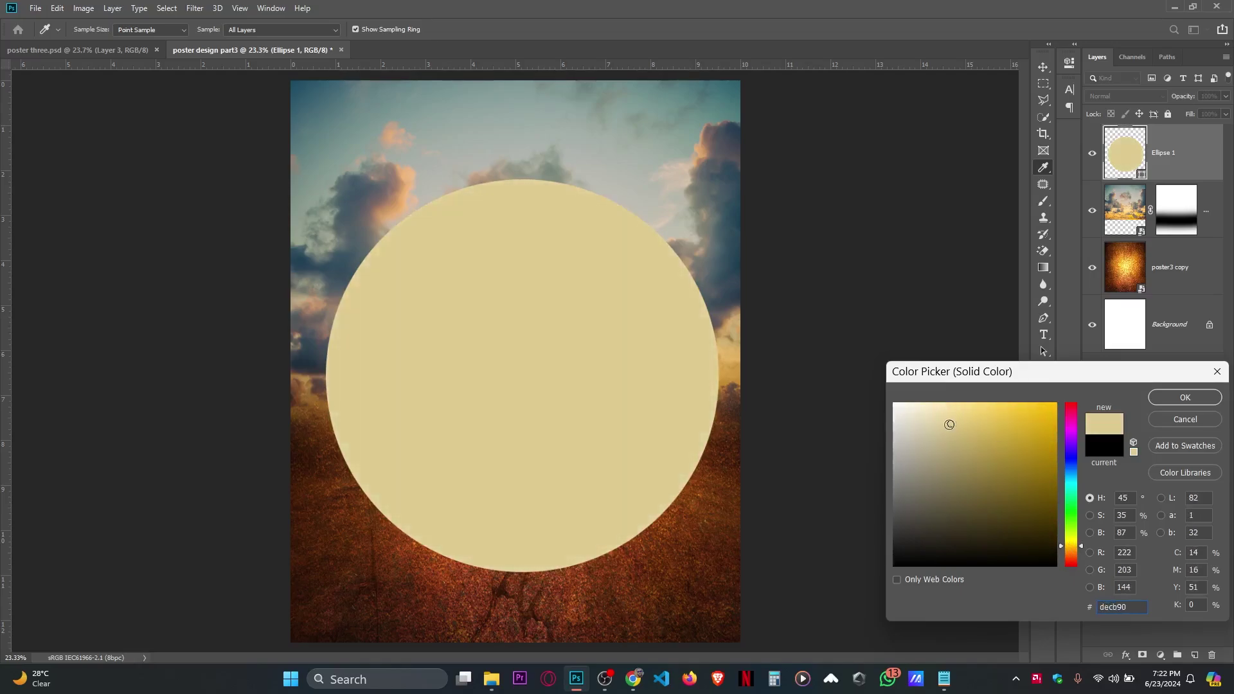
drag(949, 429, 946, 411)
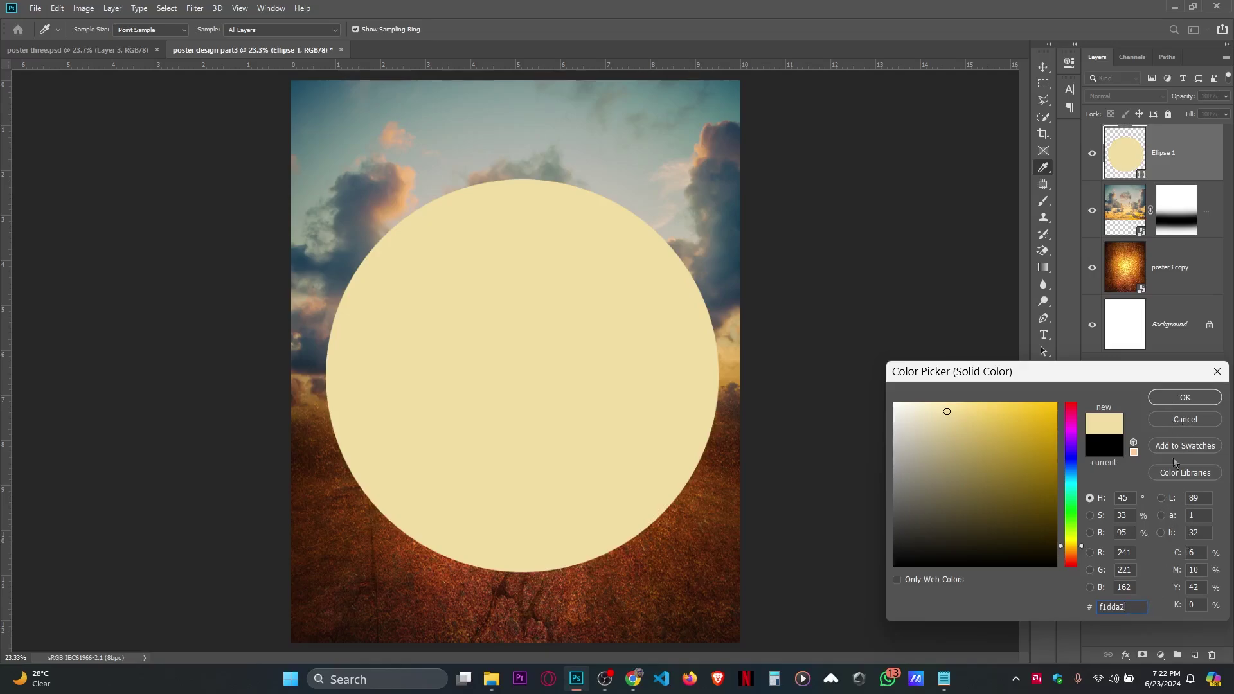
click(1178, 399)
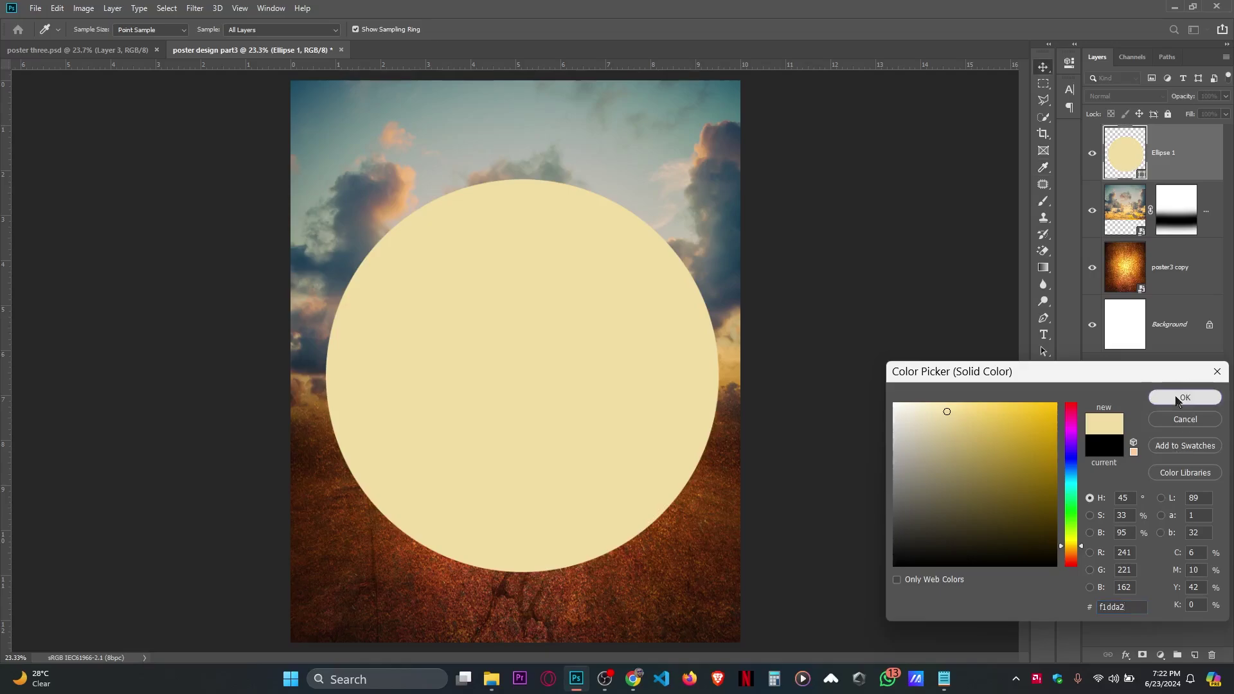
Duplicate the gold circle and scale the copy to about 64% around its centre.
scroll(688, 361, down, 1)
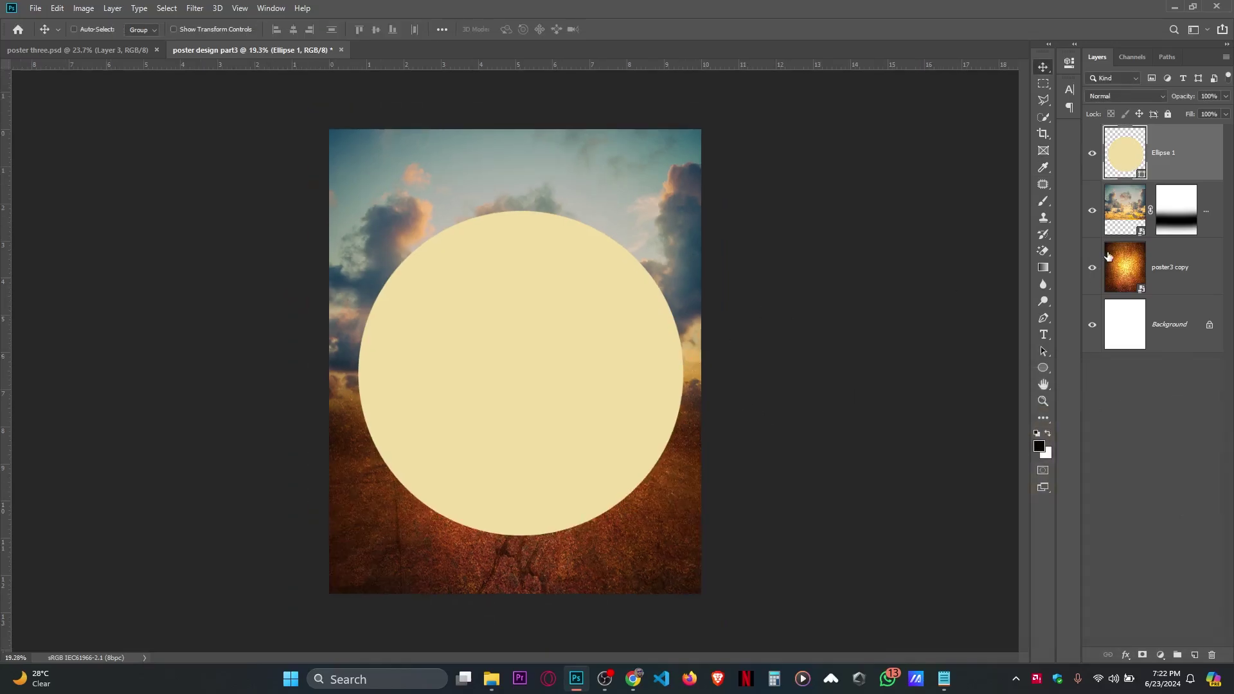
scroll(686, 275, up, 1)
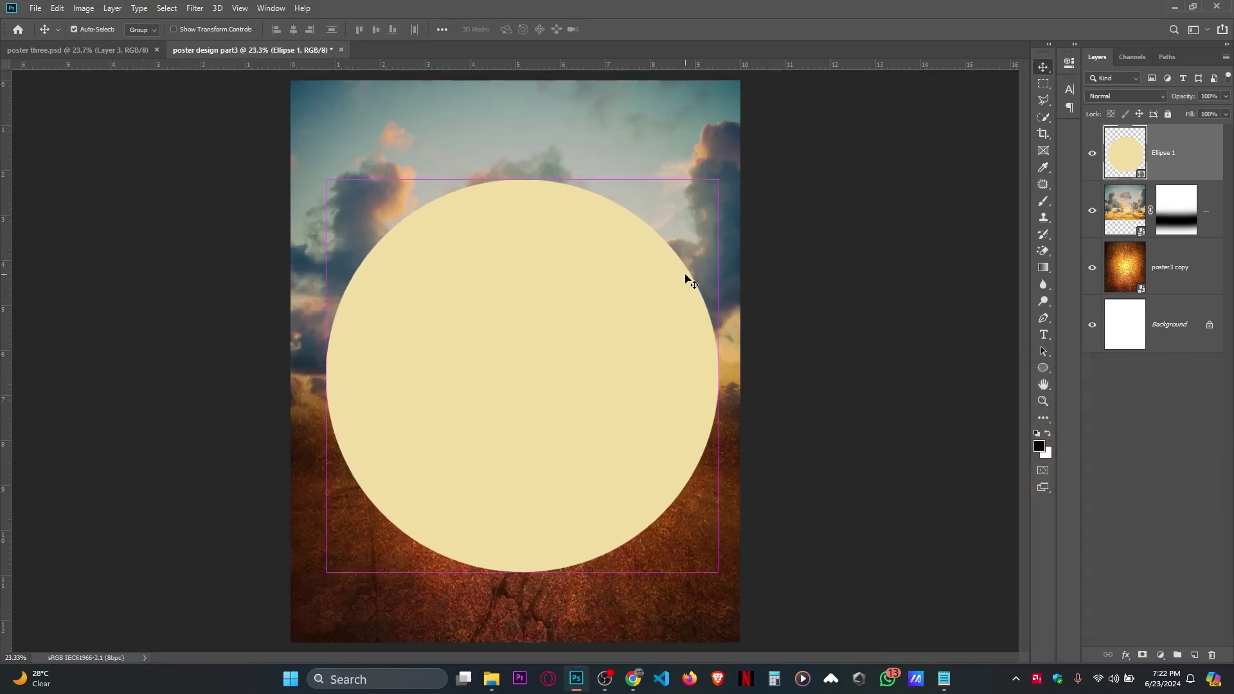
key(ctrl+j)
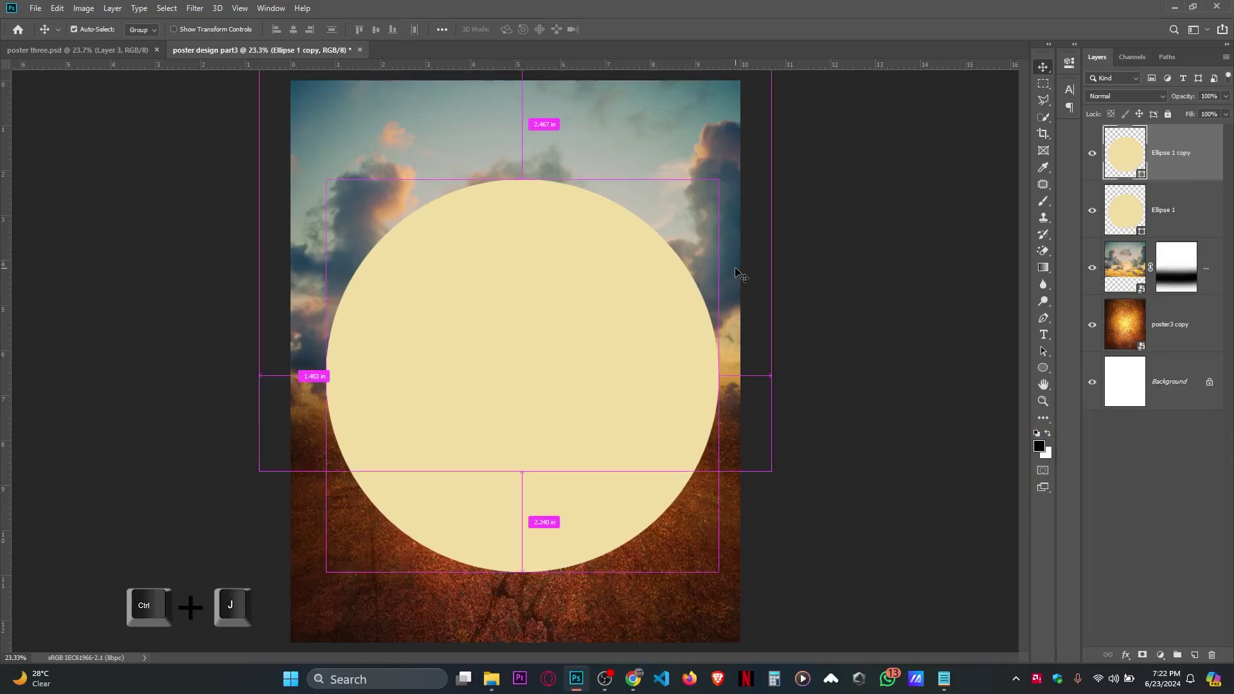
key(ctrl+t)
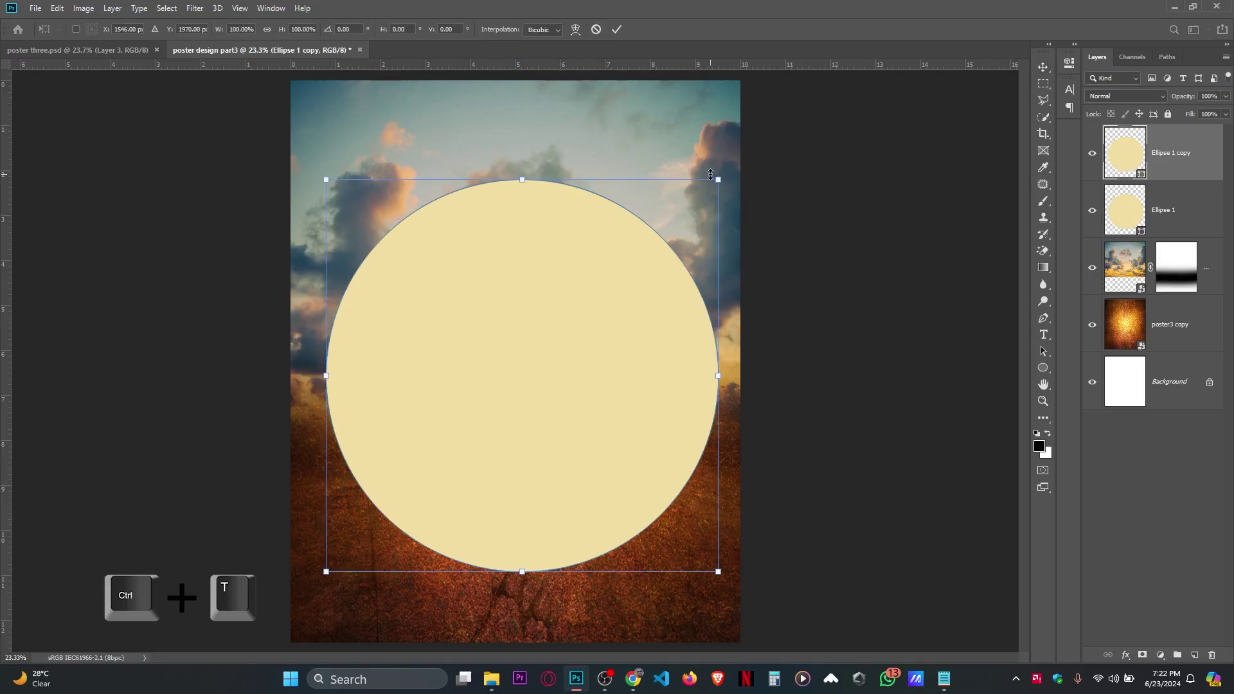
drag(718, 179, 667, 268)
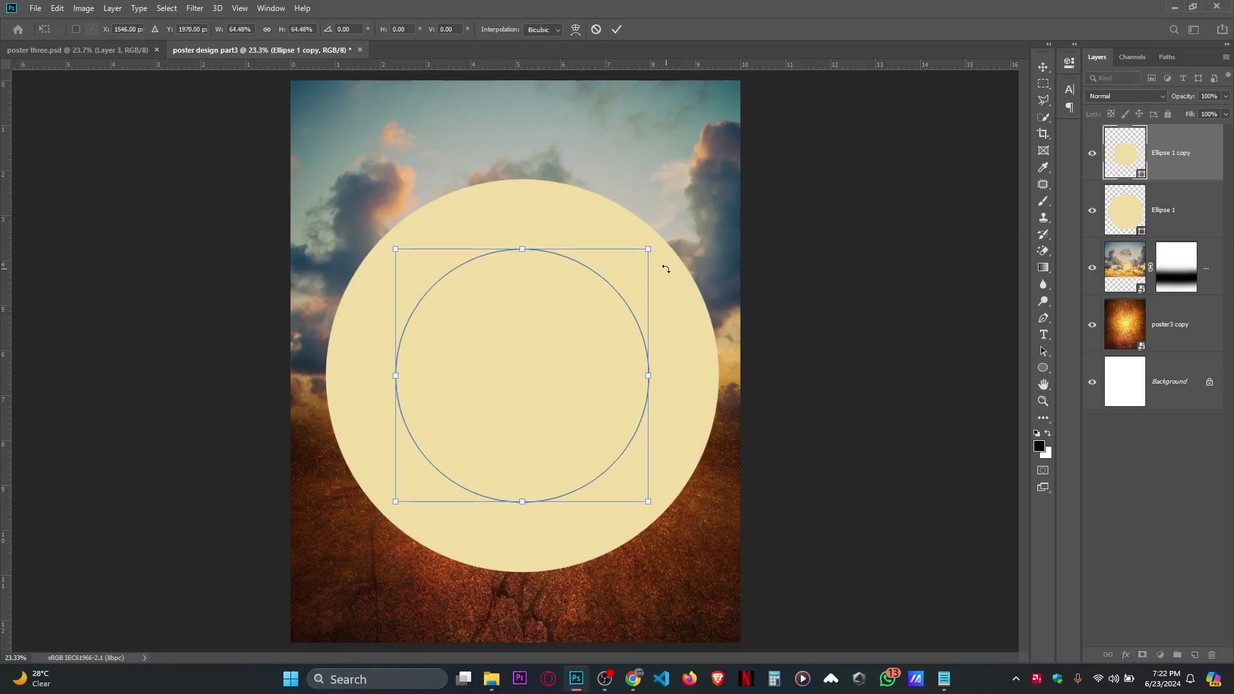
key(Return)
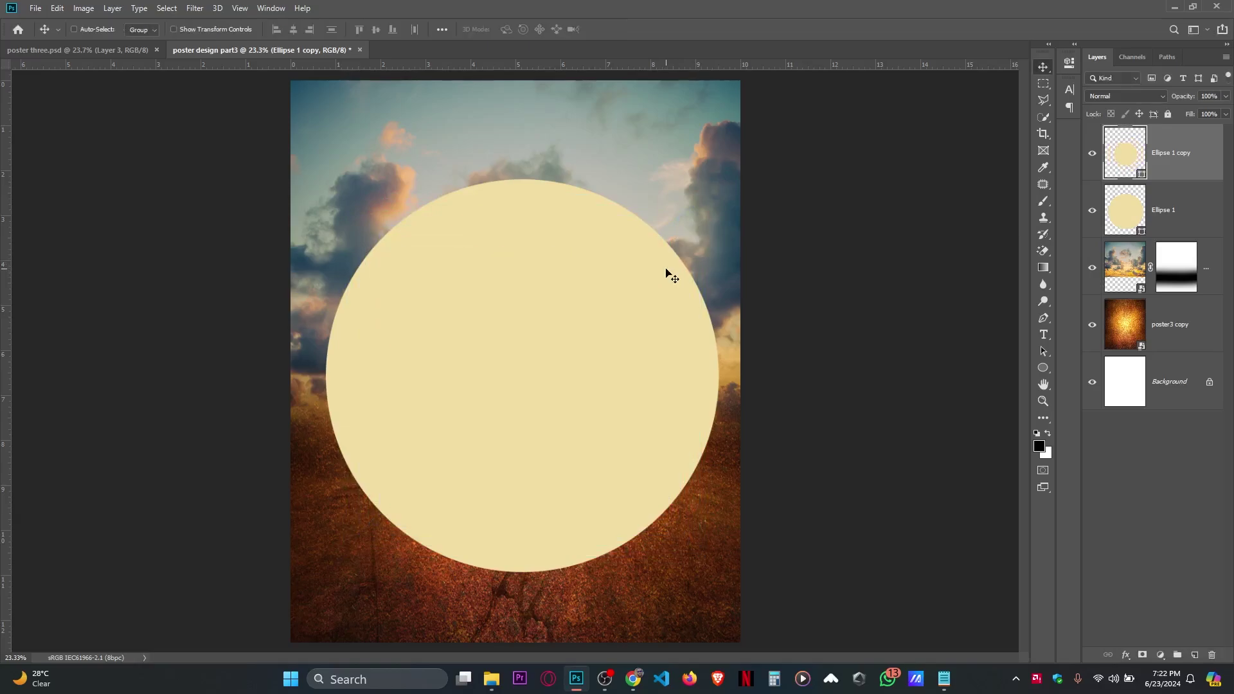
Set the smaller circle's fill colour to white, #ffffff.
double_click(1132, 175)
text(ffffff)
click(1161, 398)
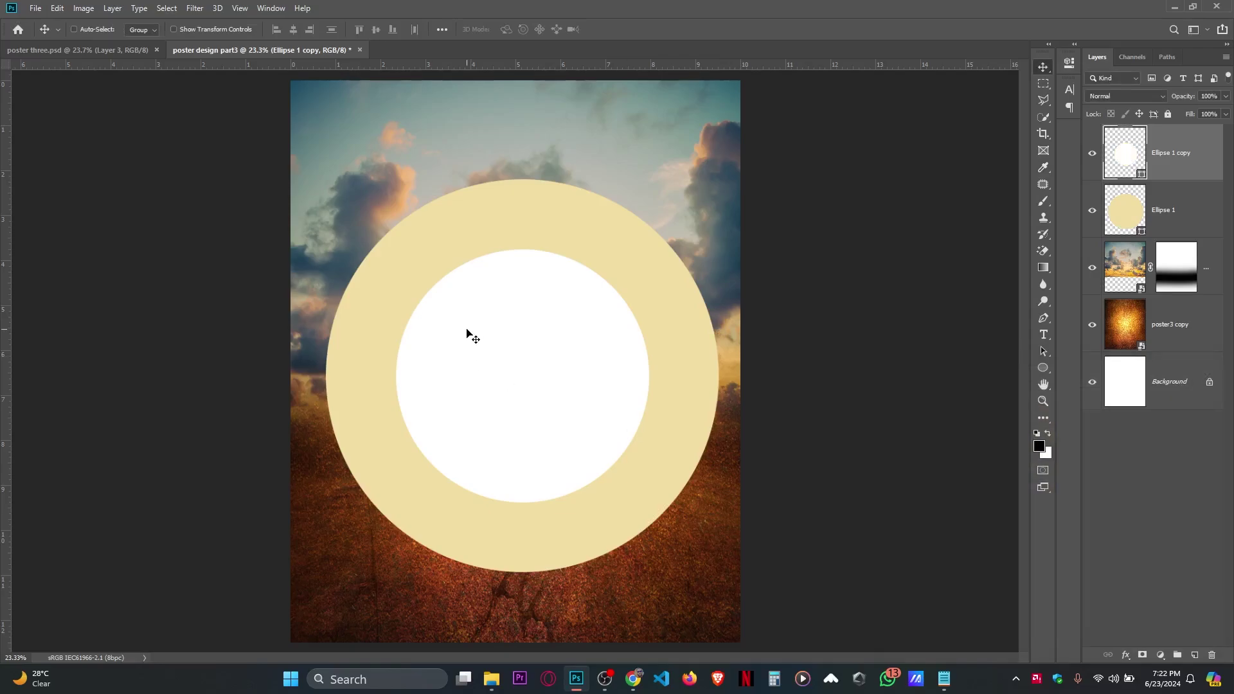
Enlarge the white circle slightly around its centre, leaving a narrower gold ring.
scroll(468, 330, up, 1)
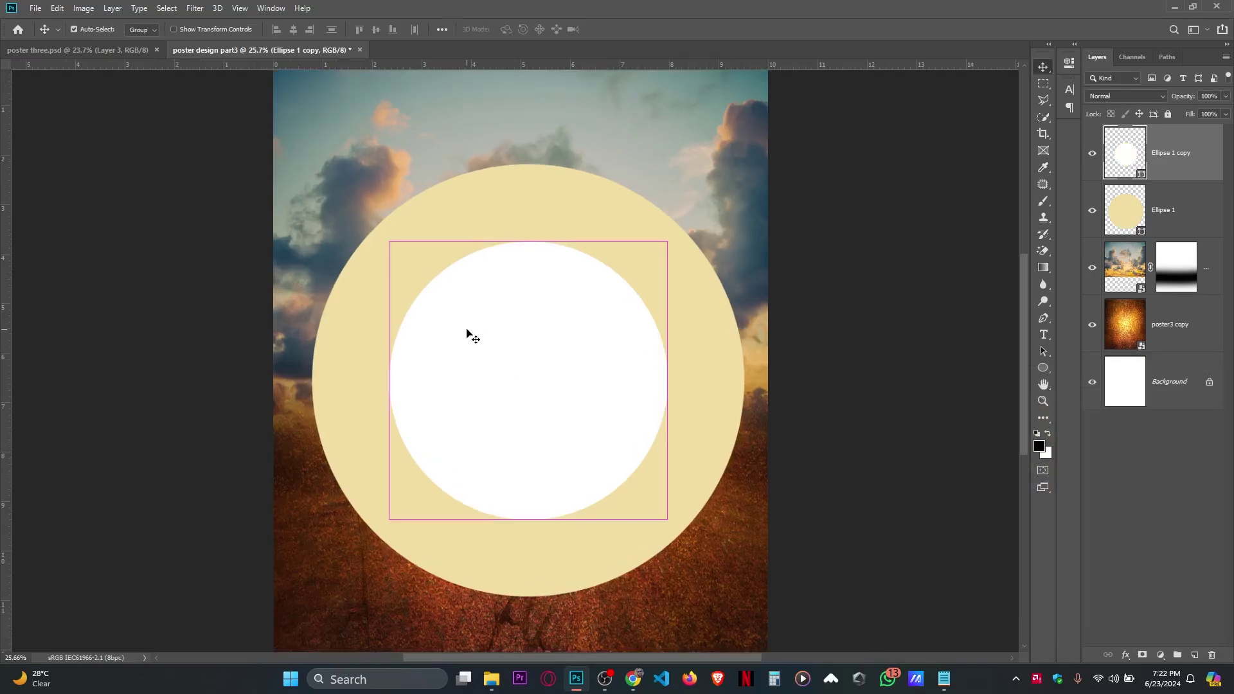
key(ctrl+t)
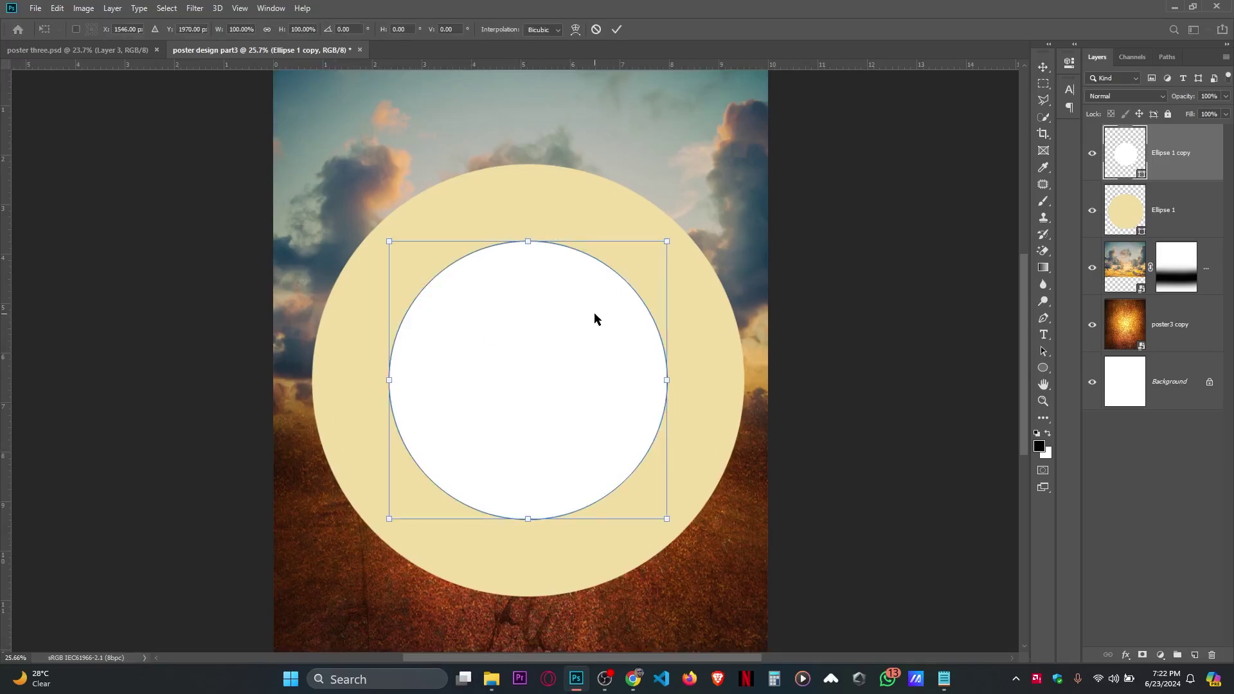
drag(666, 241, 676, 232)
key(Return)
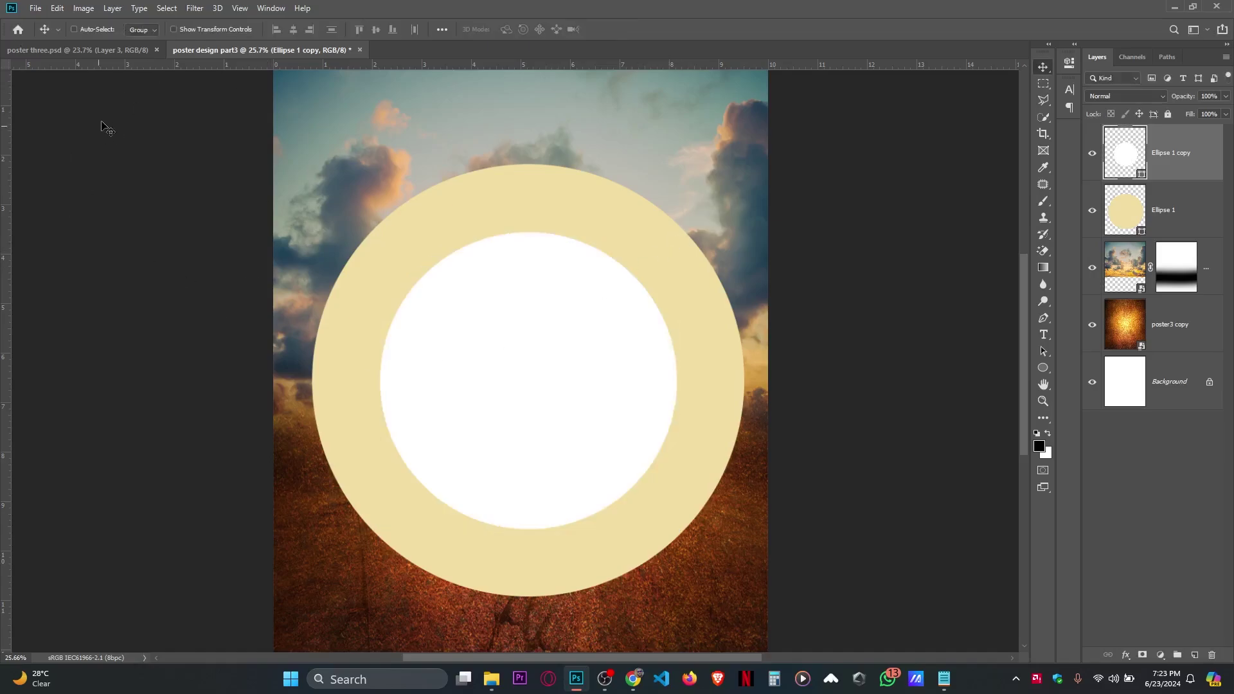
Place the poster3 image from the Desktop folder above the white circle and shrink it until it still covers the circle.
key(ctrl+0)
scroll(359, 111, down, 2)
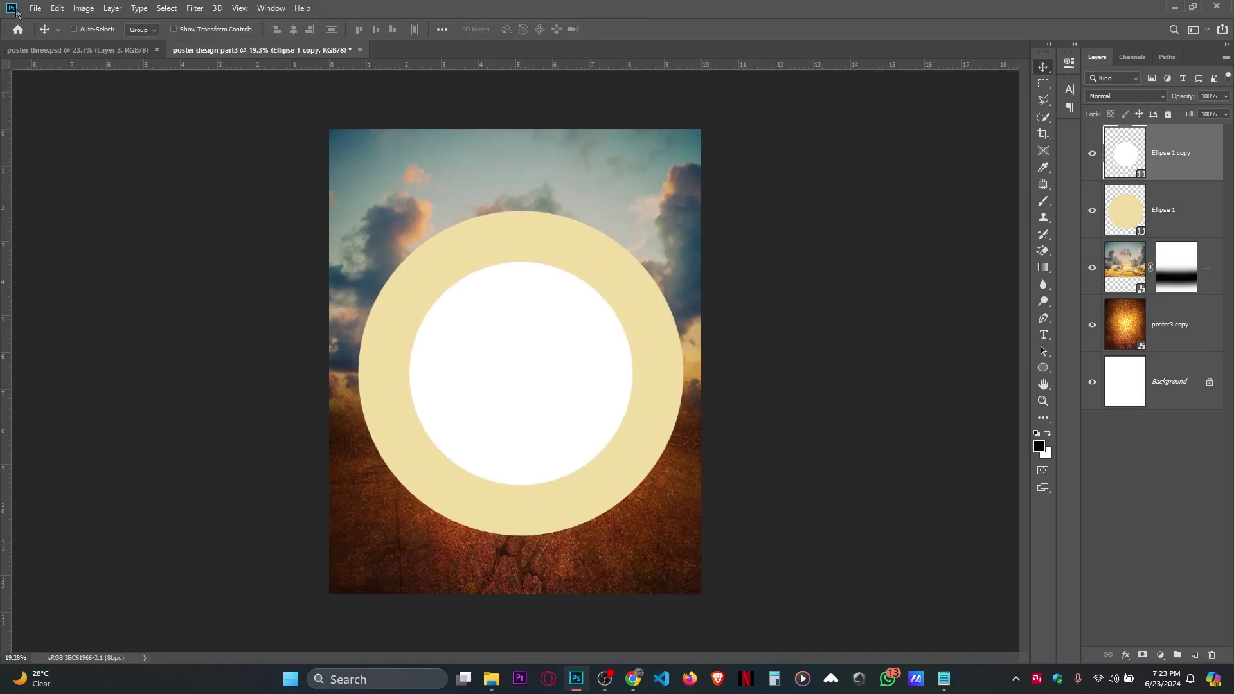
click(491, 679)
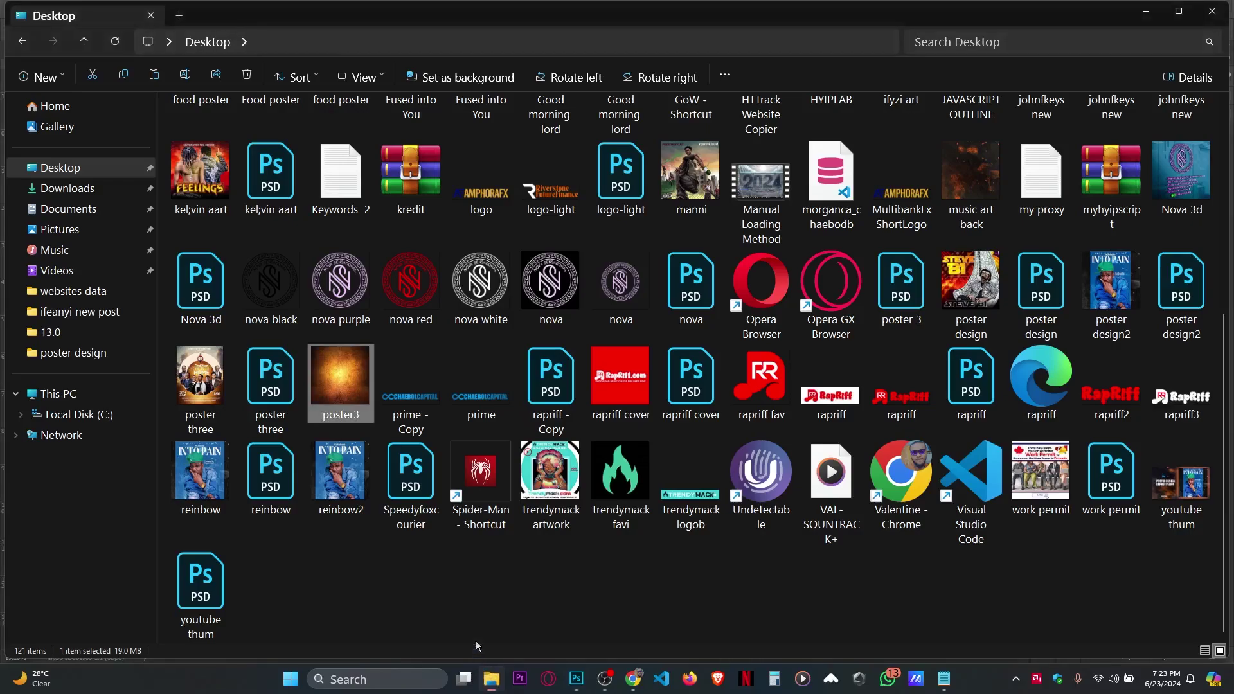
drag(324, 396, 542, 377)
drag(515, 175, 516, 266)
drag(512, 346, 518, 312)
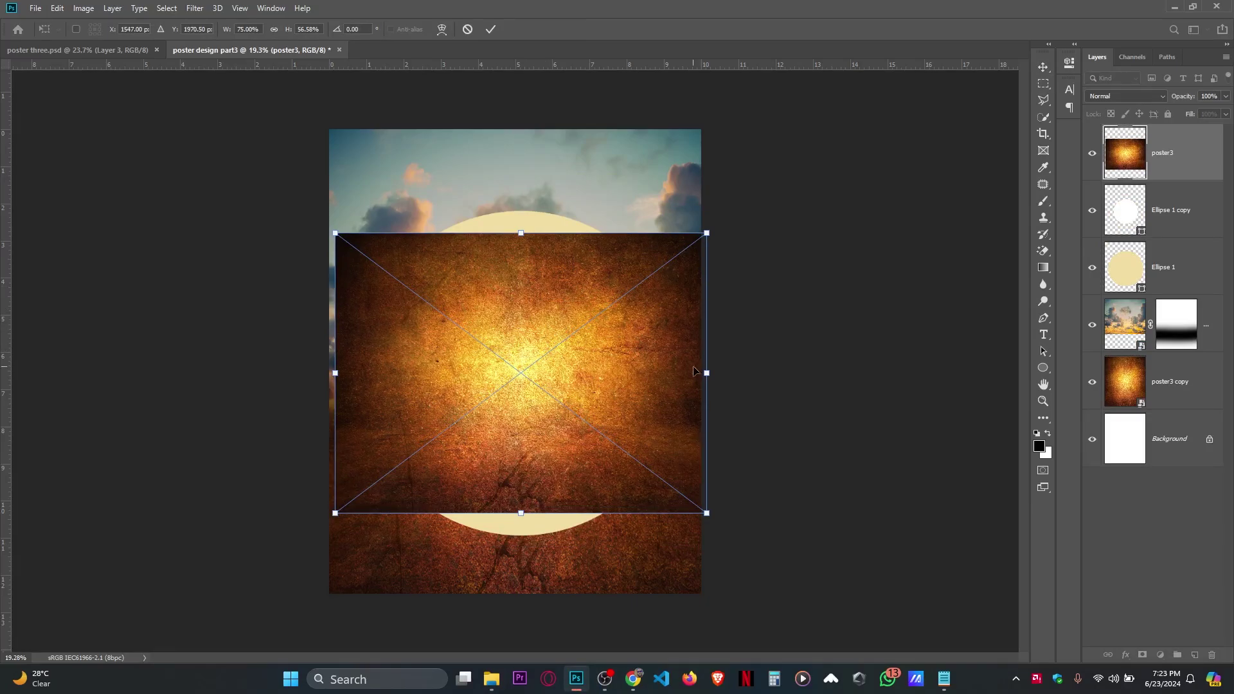
drag(706, 373, 606, 384)
key(Return)
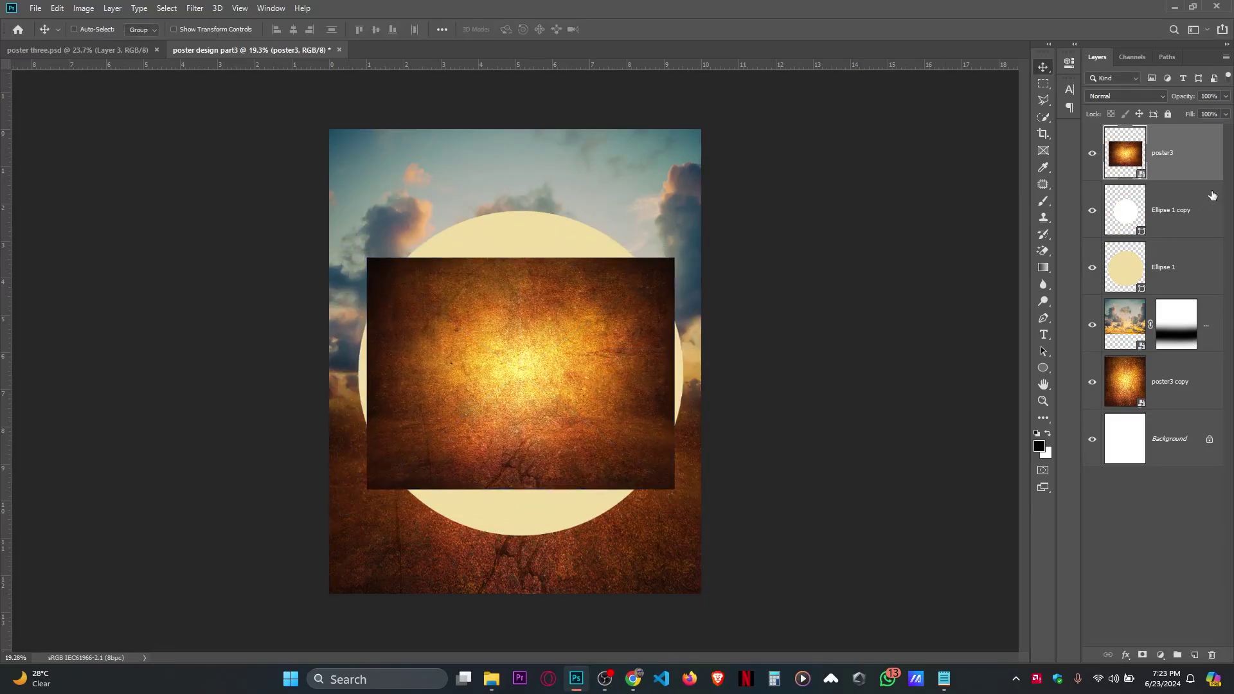
Clip the placed poster3 texture to the white circle with a clipping mask.
right_click(1193, 161)
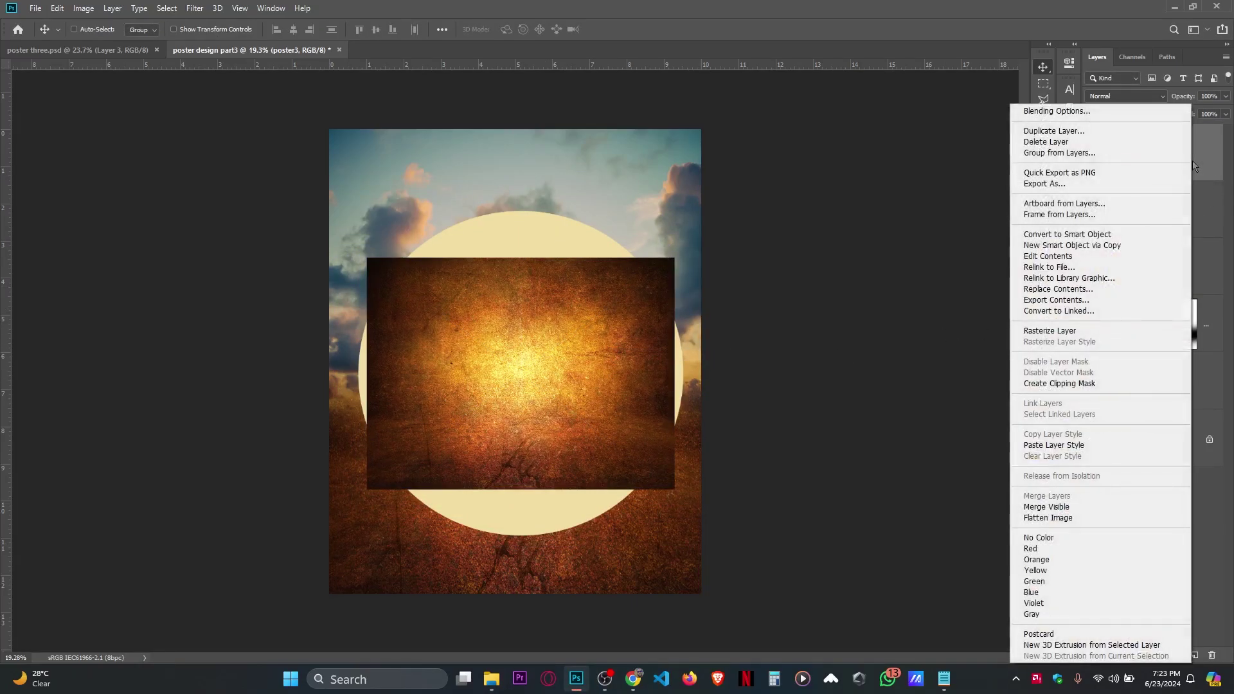
click(1090, 383)
scroll(578, 394, up, 3)
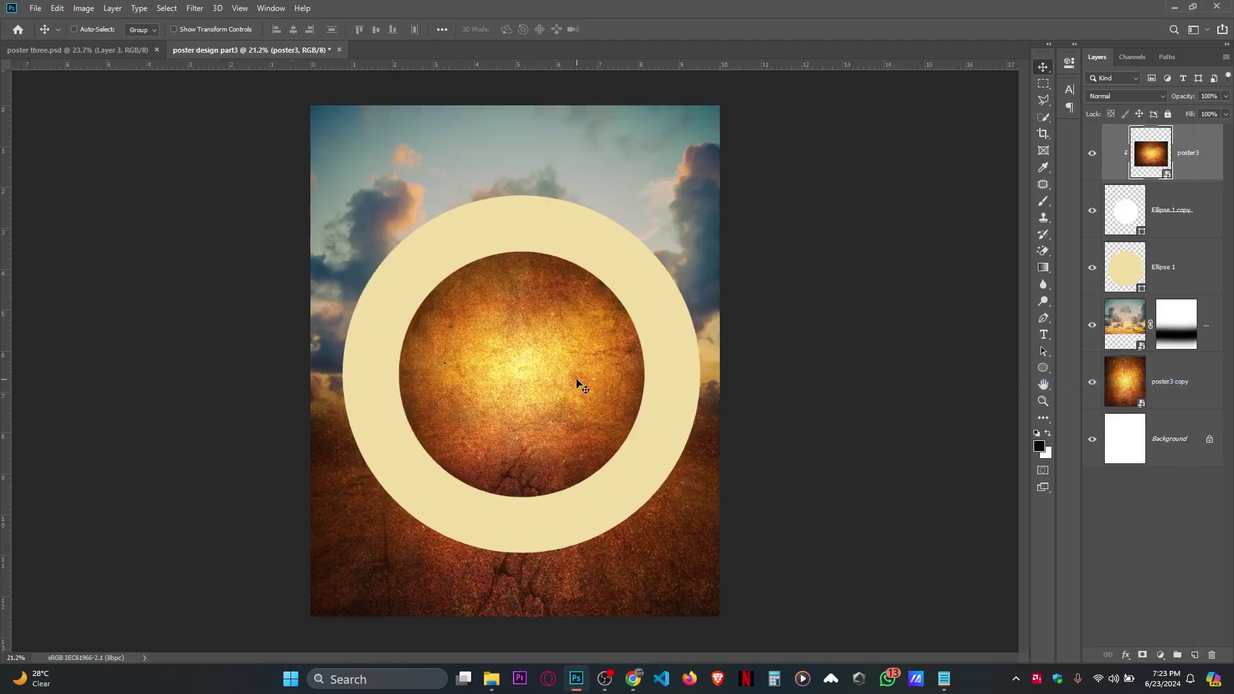
Apply a Motion Blur to the clipped texture with an angle of 0° and a distance of 82 pixels.
click(194, 7)
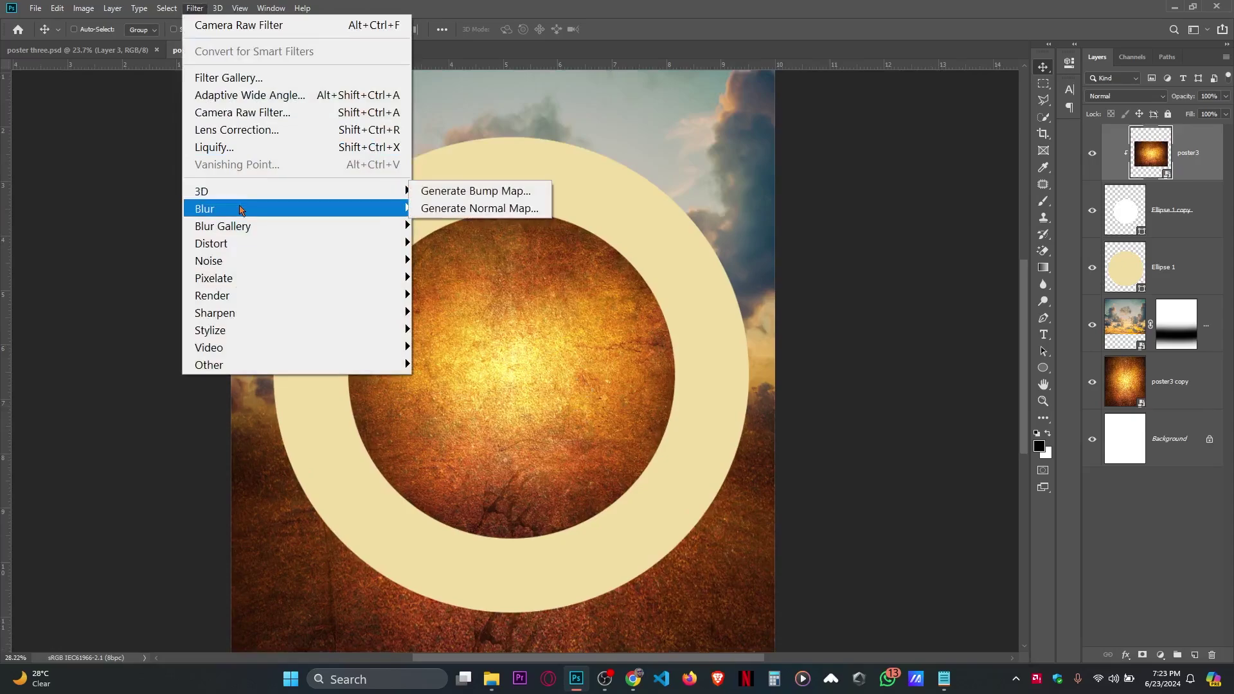
mouse_move(273, 213)
click(454, 313)
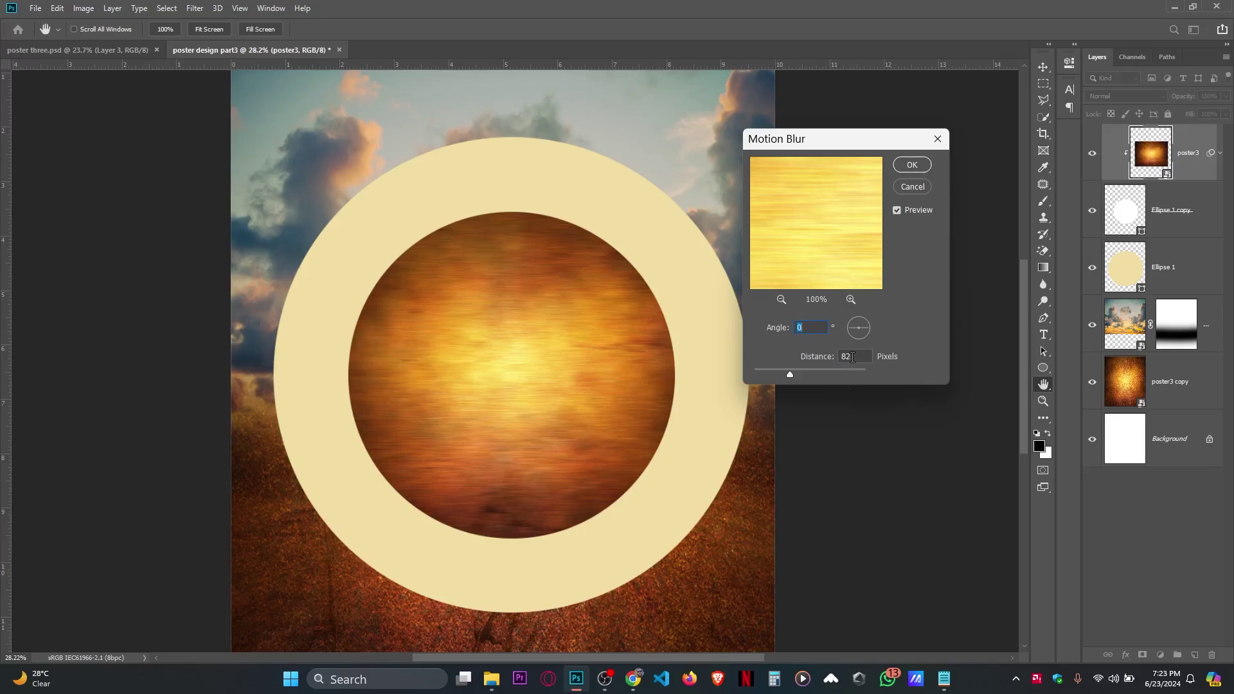
click(912, 165)
scroll(607, 350, down, 1)
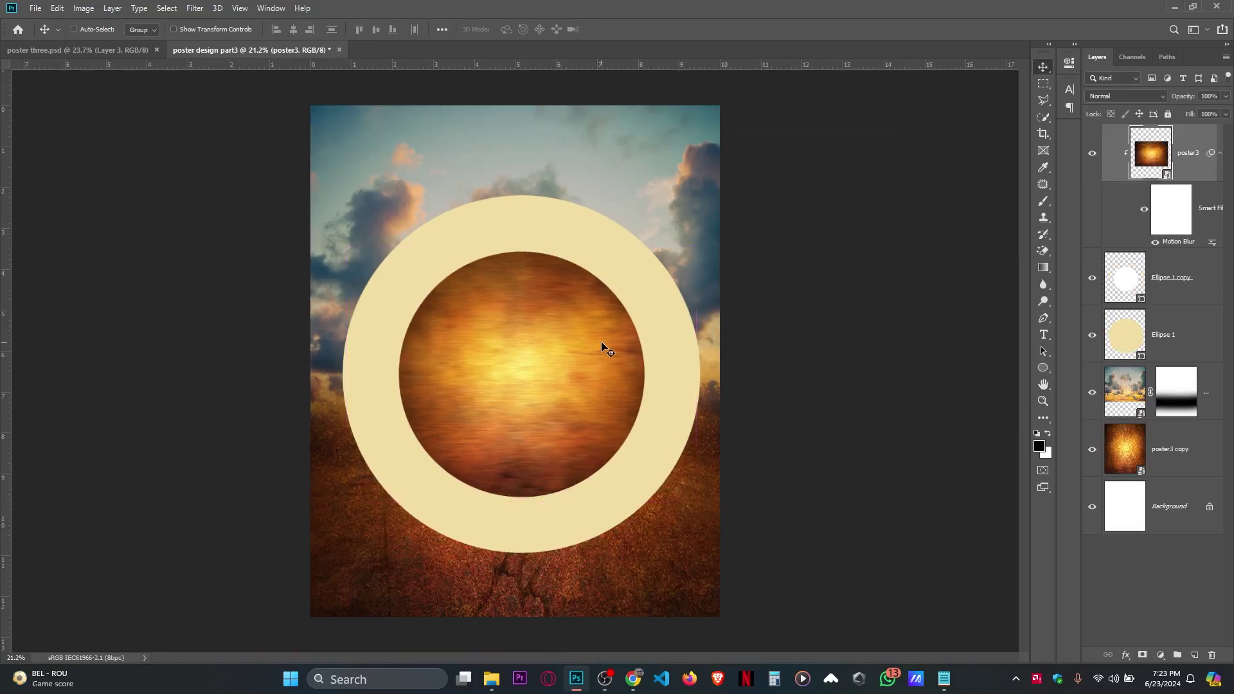
Save the document on the Desktop as the Photoshop file poster design part3, with maximized compatibility.
key(ctrl+s)
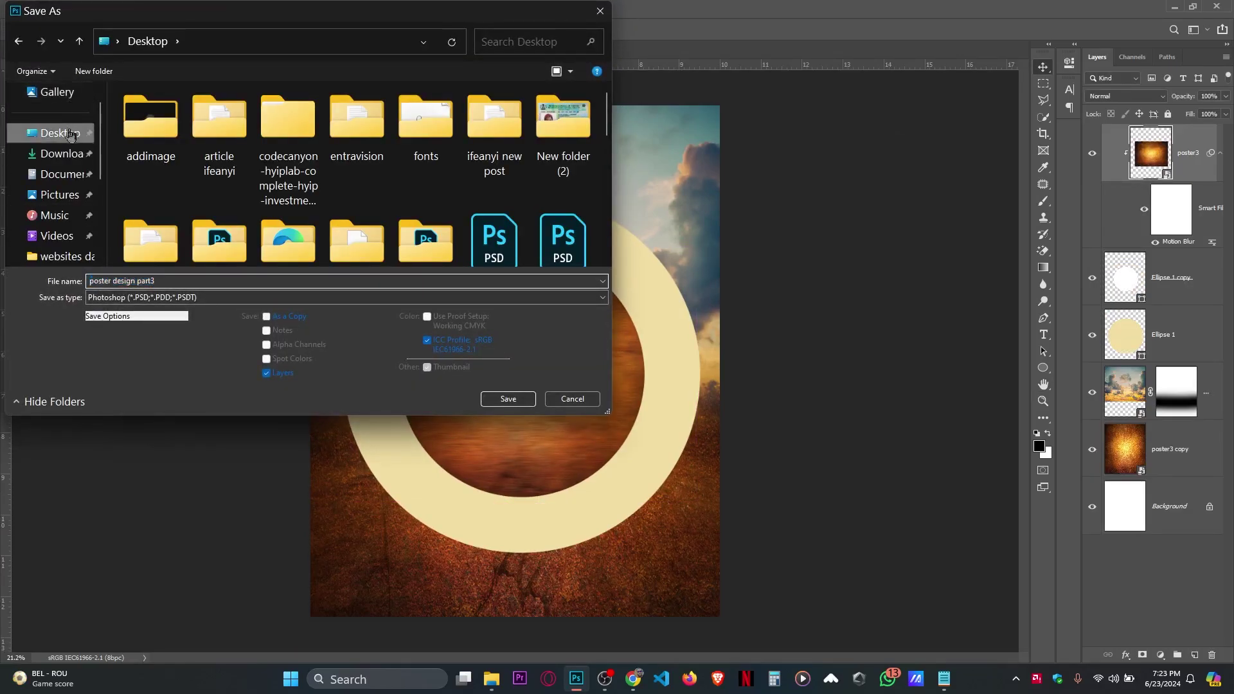
click(517, 401)
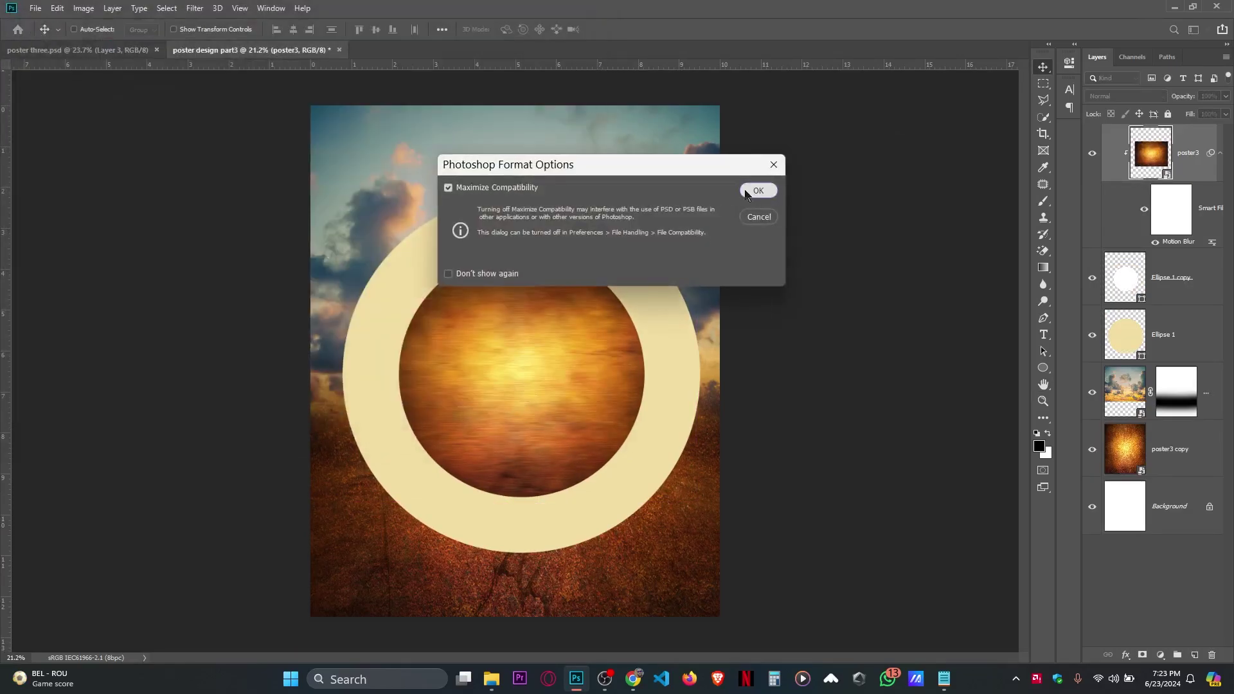
click(747, 191)
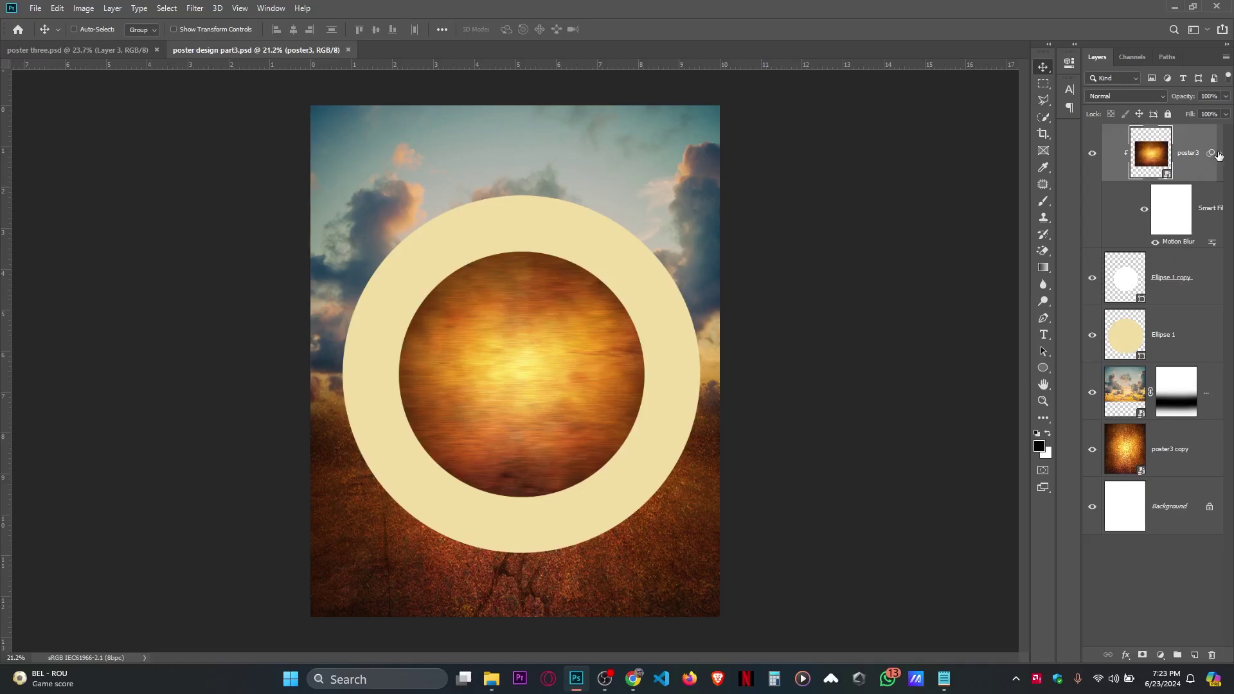
Collapse the clipped texture's smart filters, hide that texture and both circles, and select the orange-sky-with-clouds layer.
click(1220, 153)
click(1091, 153)
click(1092, 212)
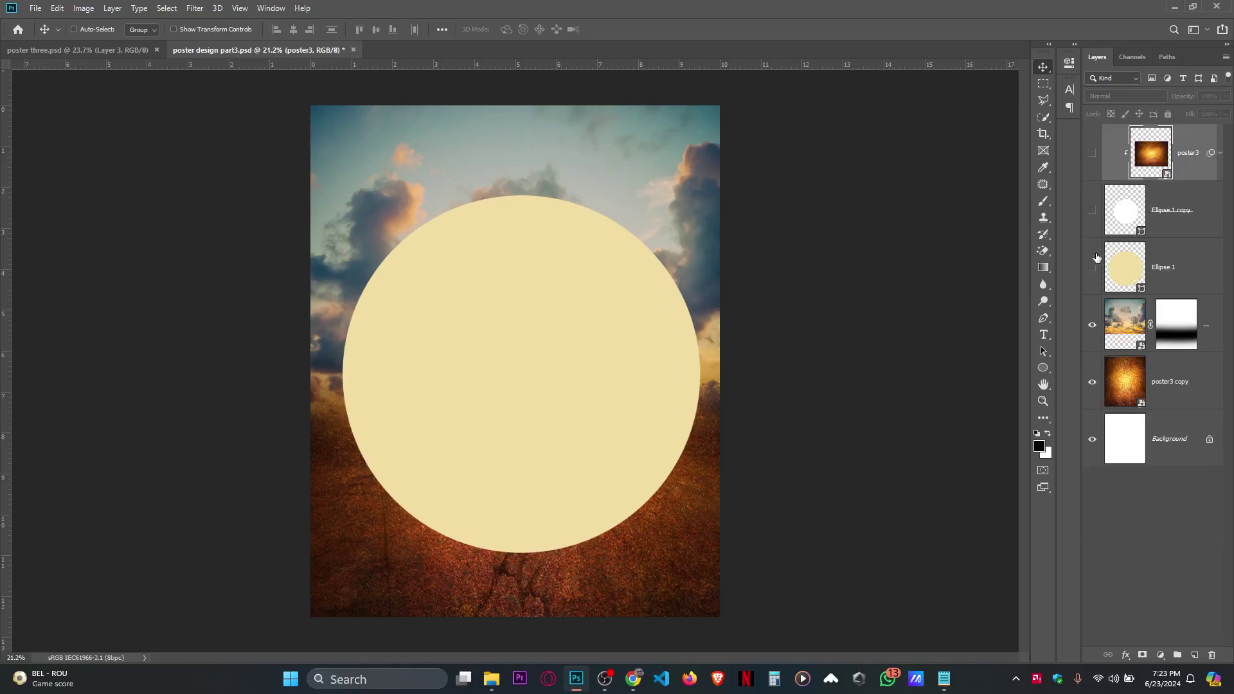
click(1092, 266)
click(1215, 343)
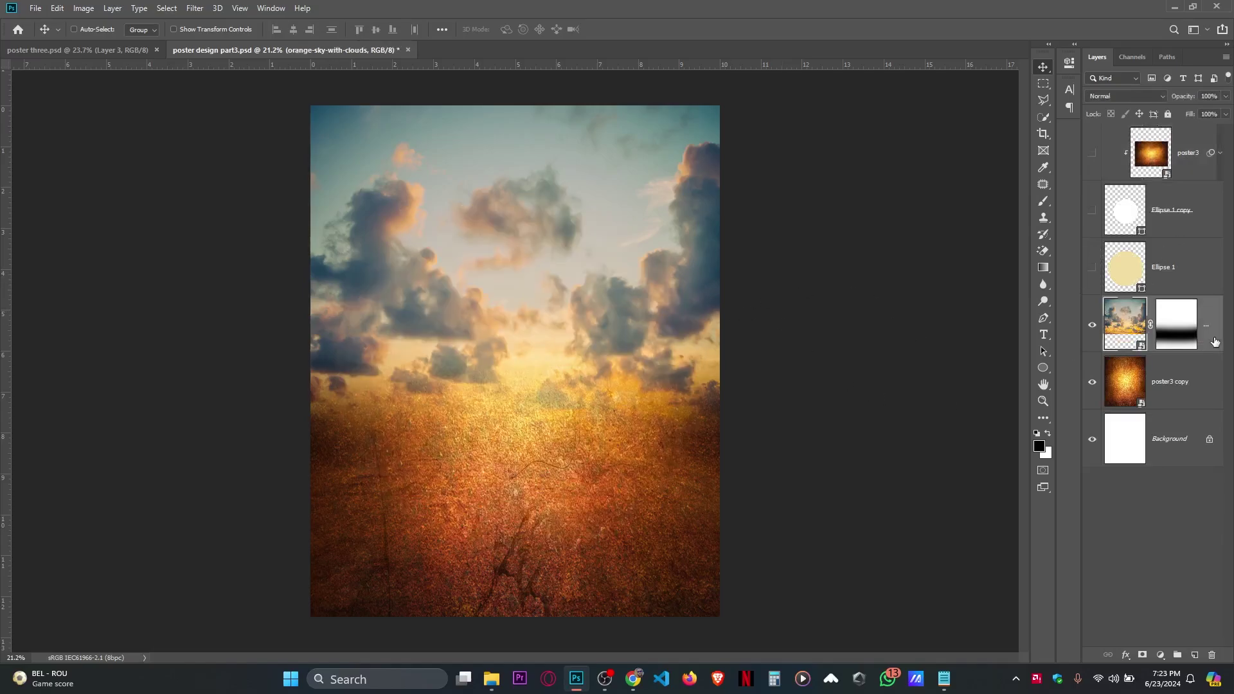
Preview the available blend modes on the sky layer and set it to Screen.
click(1130, 95)
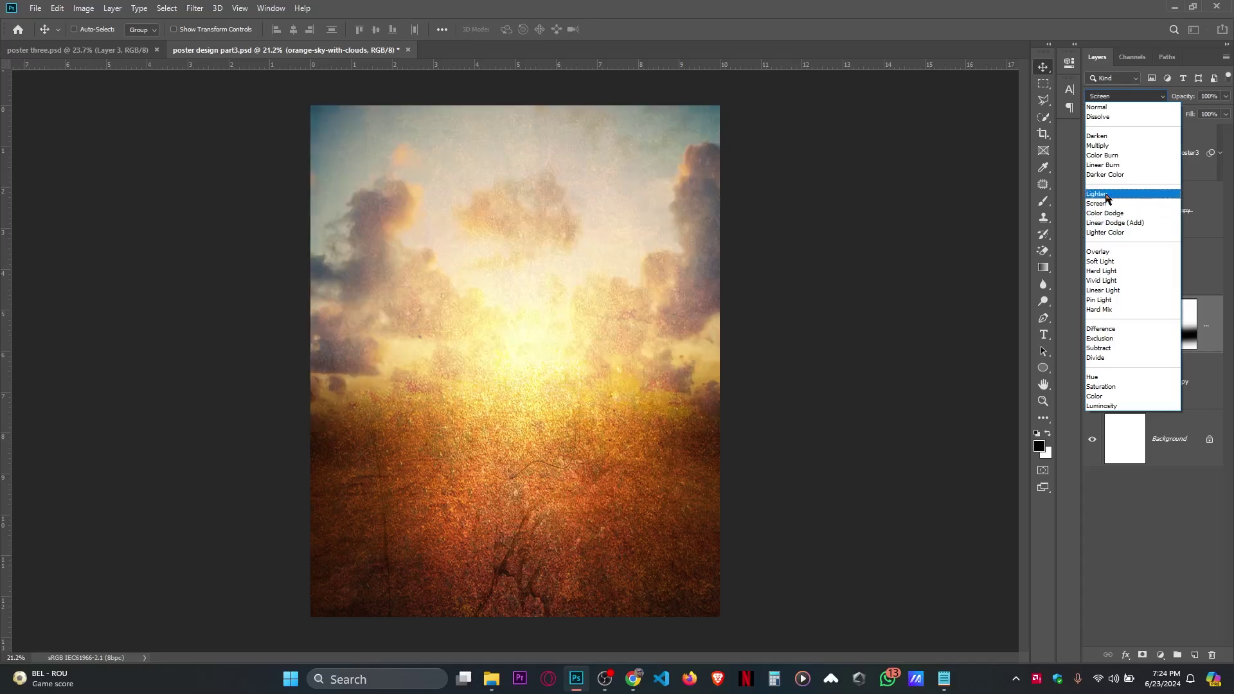
key(Down)
key(Down)
key(Down)
key(Down)
key(Down)
key(Down)
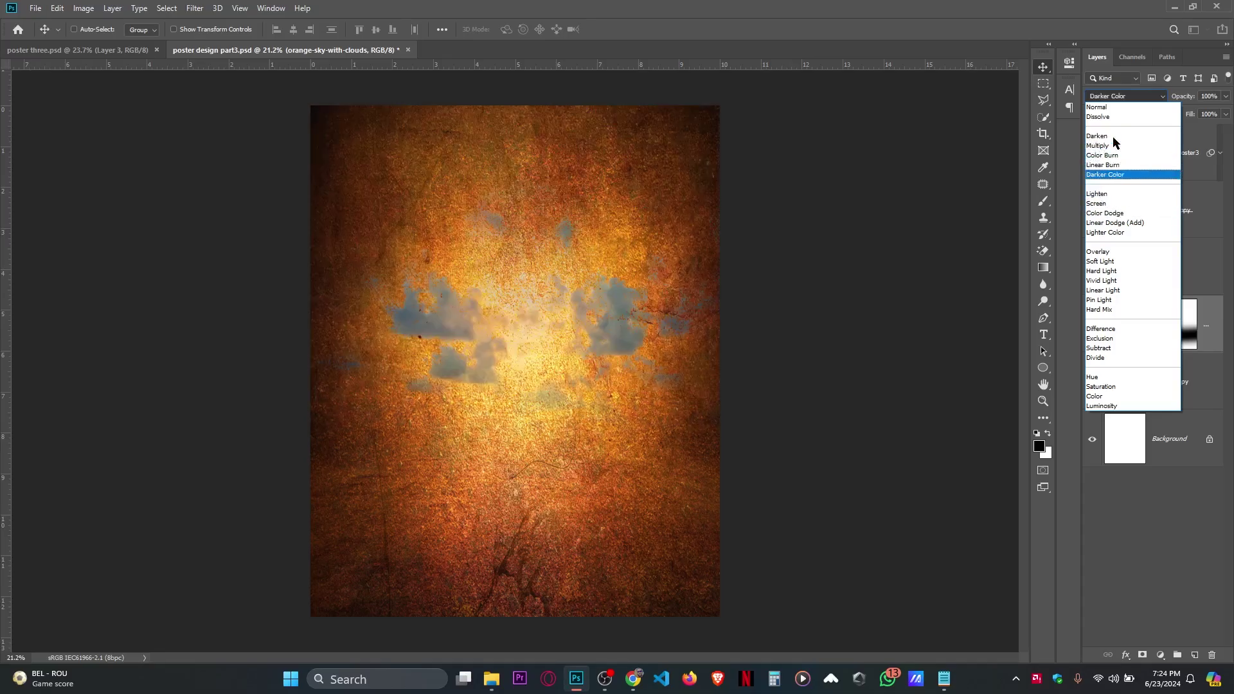
key(Up)
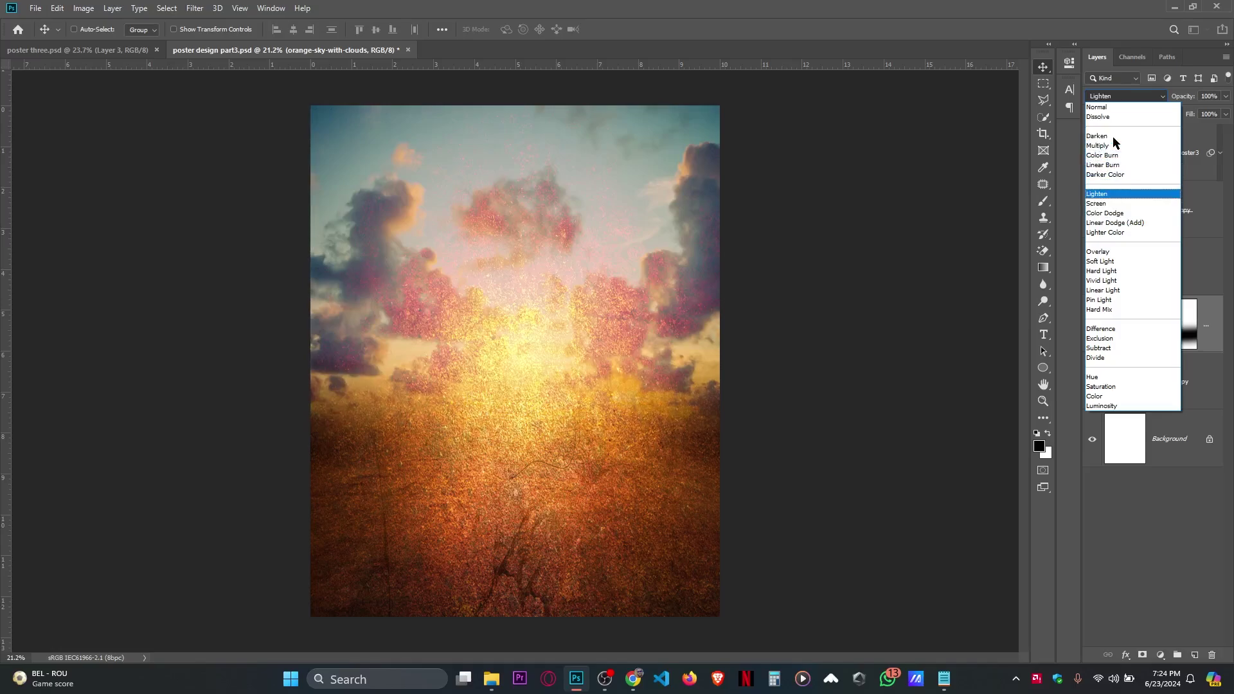
key(Down)
key(Down)
key(Down)
key(Down)
key(Down)
key(Down)
key(Down)
key(Down)
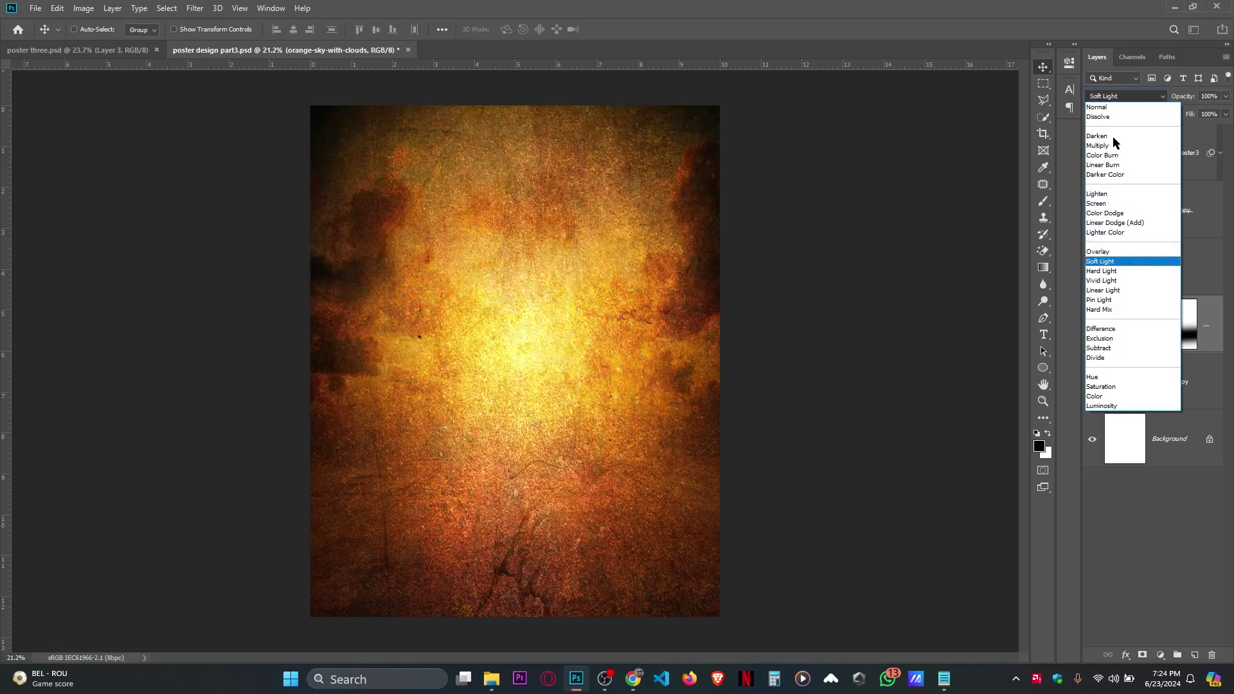
key(Up)
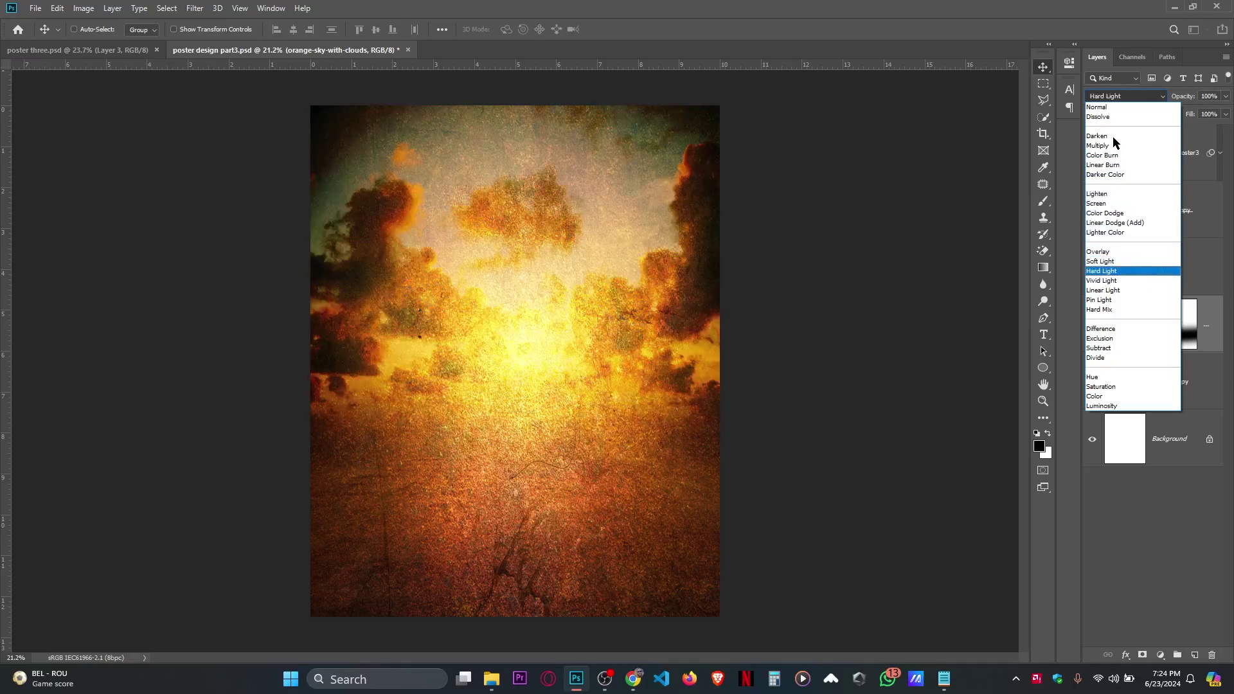
key(Down)
key(Down)
key(Down)
key(Down)
key(Down)
key(Down)
key(Down)
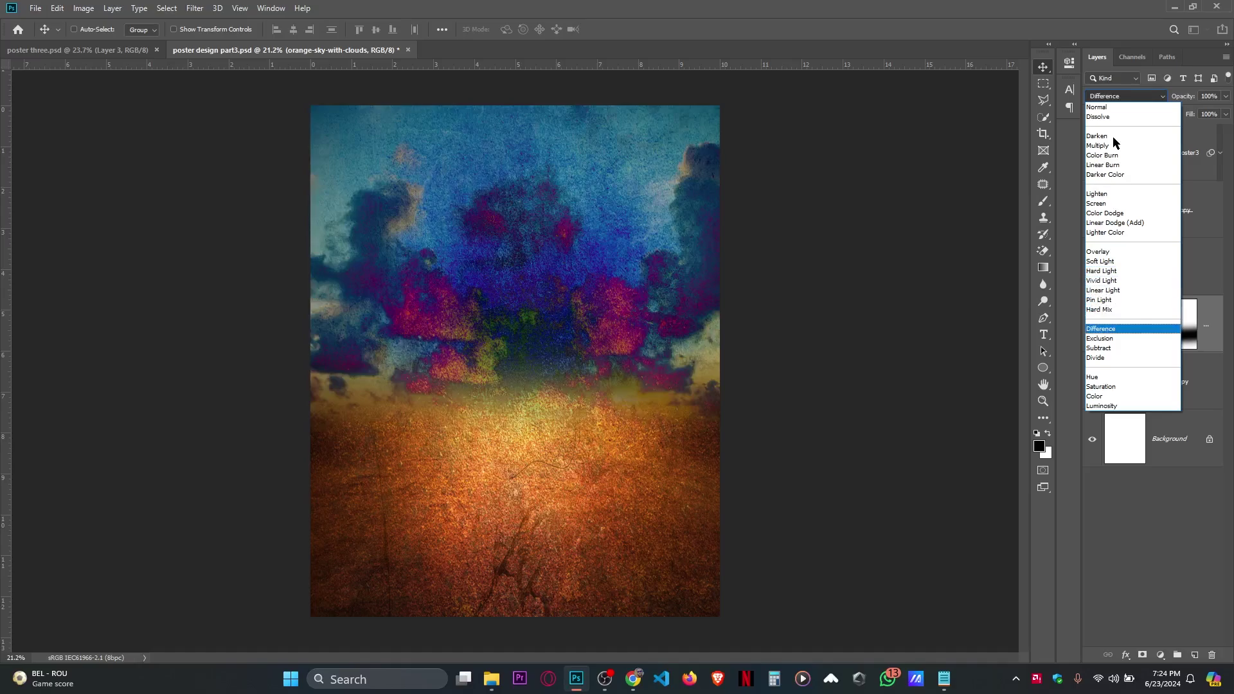
key(Down)
key(Down)
key(Down)
key(Down)
key(Down)
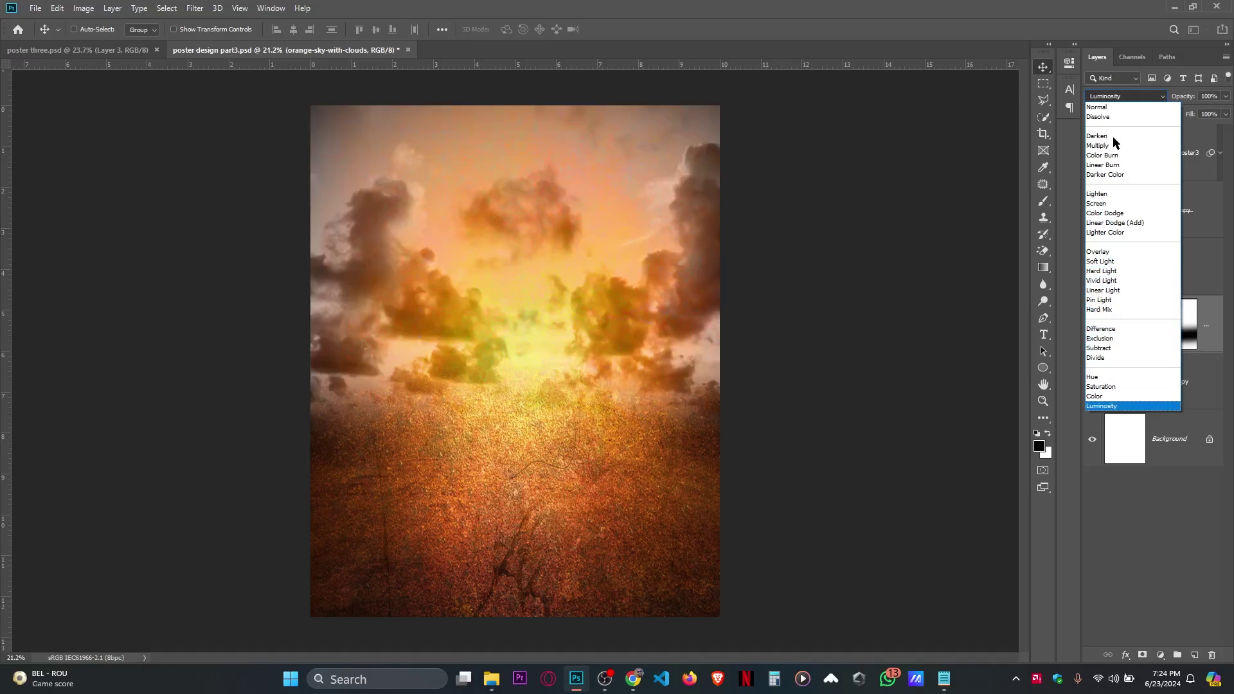
click(1106, 205)
Show the clipped texture, the inner white circle and the gold circle again.
click(1093, 162)
click(1088, 190)
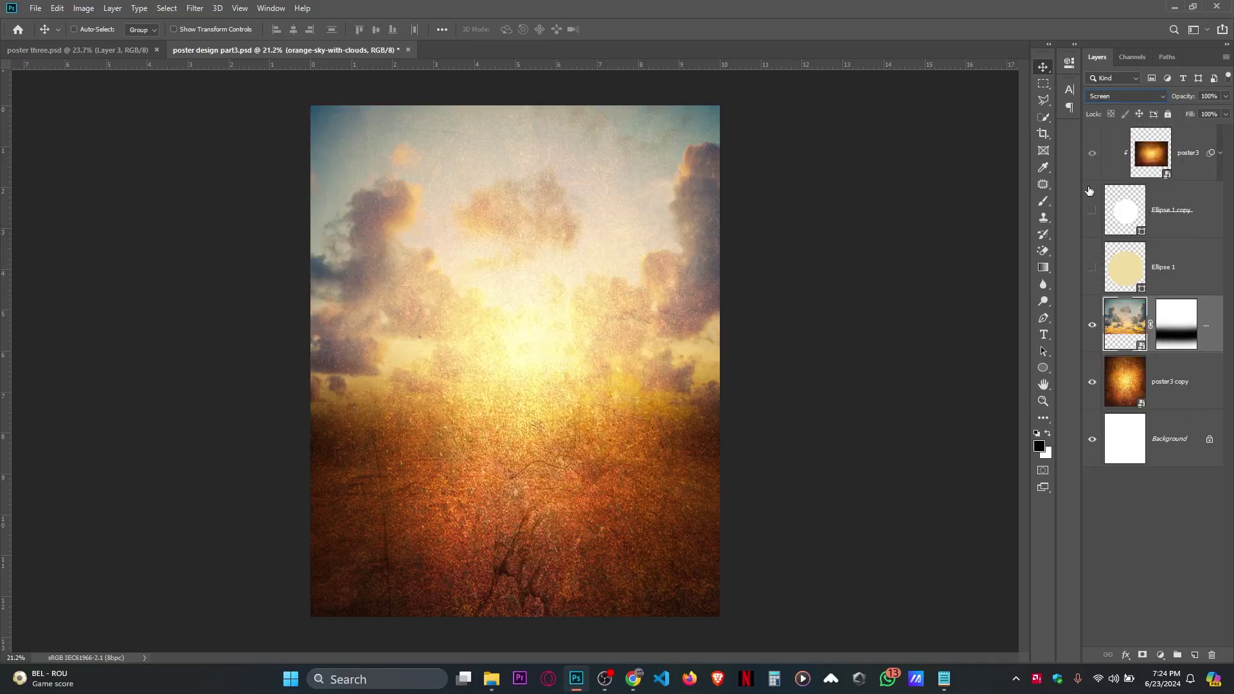
click(1088, 187)
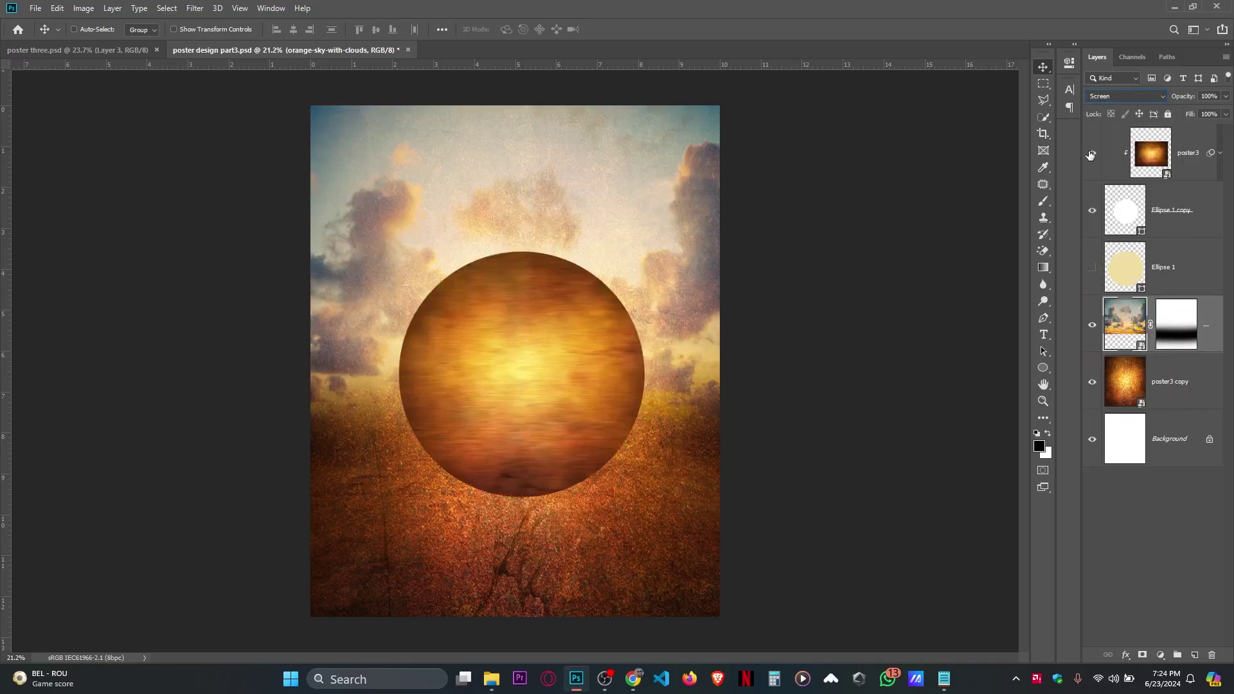
click(1091, 269)
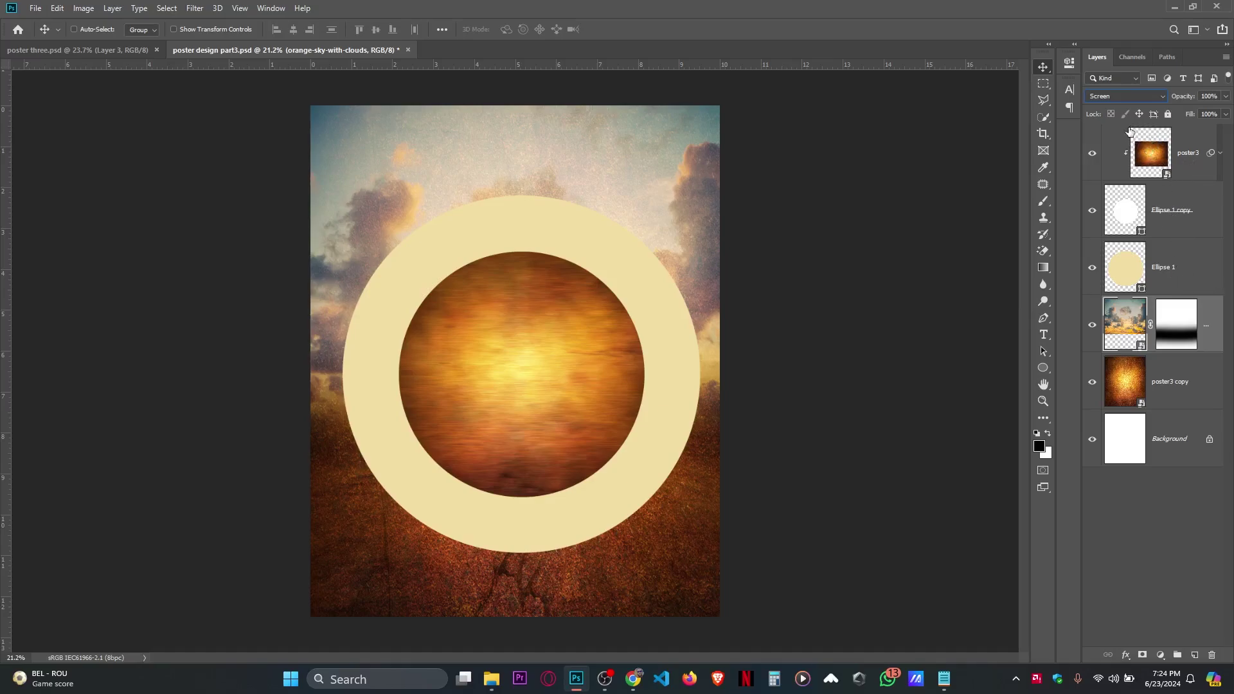
Change the sky layer's blend mode to Lighten and save the document.
click(1122, 95)
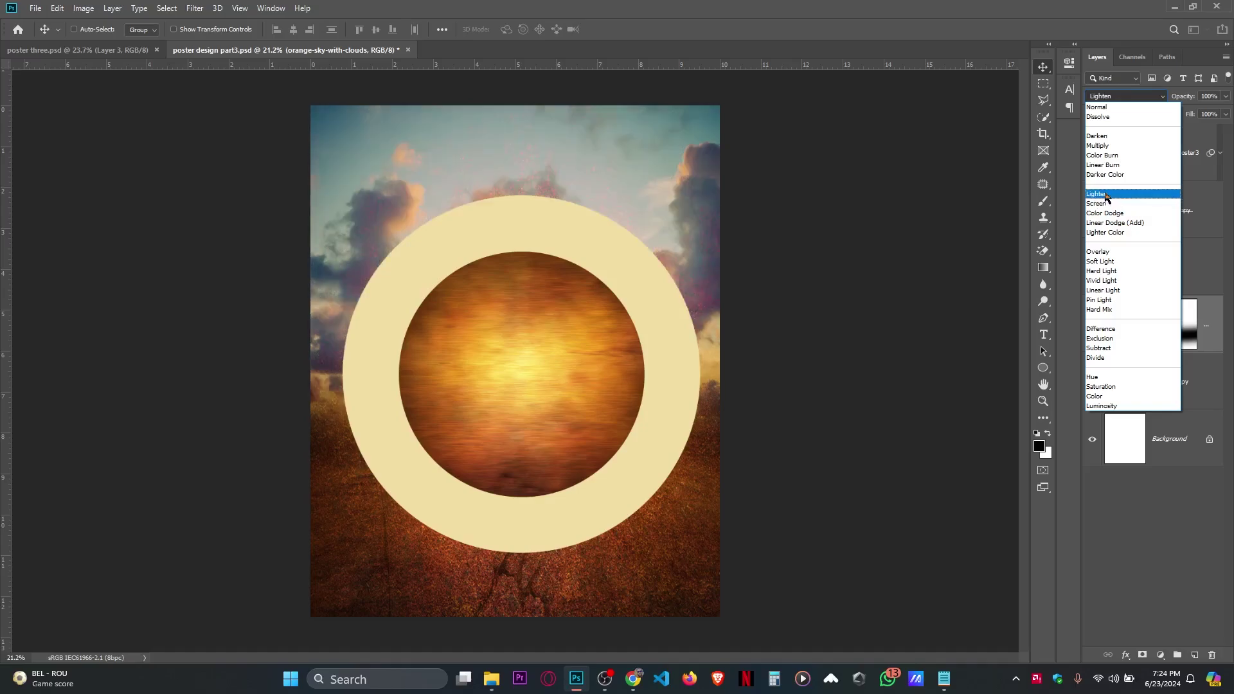
click(1104, 194)
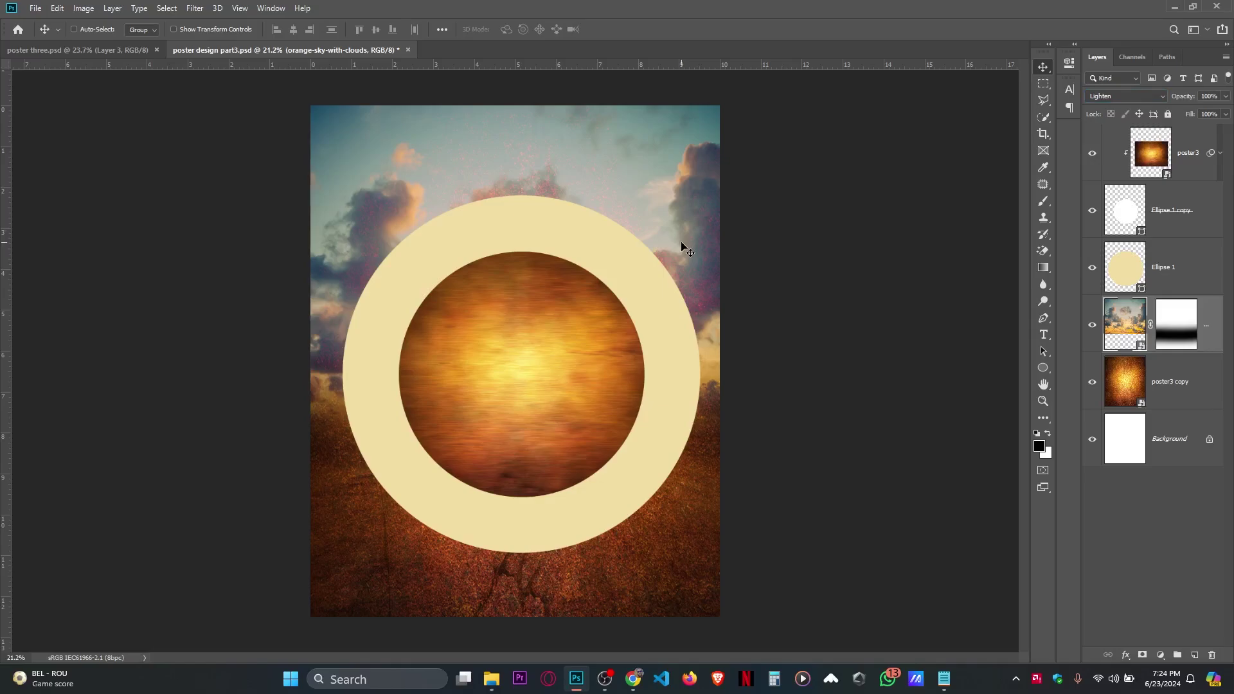
key(ctrl+s)
Select the poster3 copy background layer and hide the gold circle, the clipped texture and the white circle.
click(1201, 397)
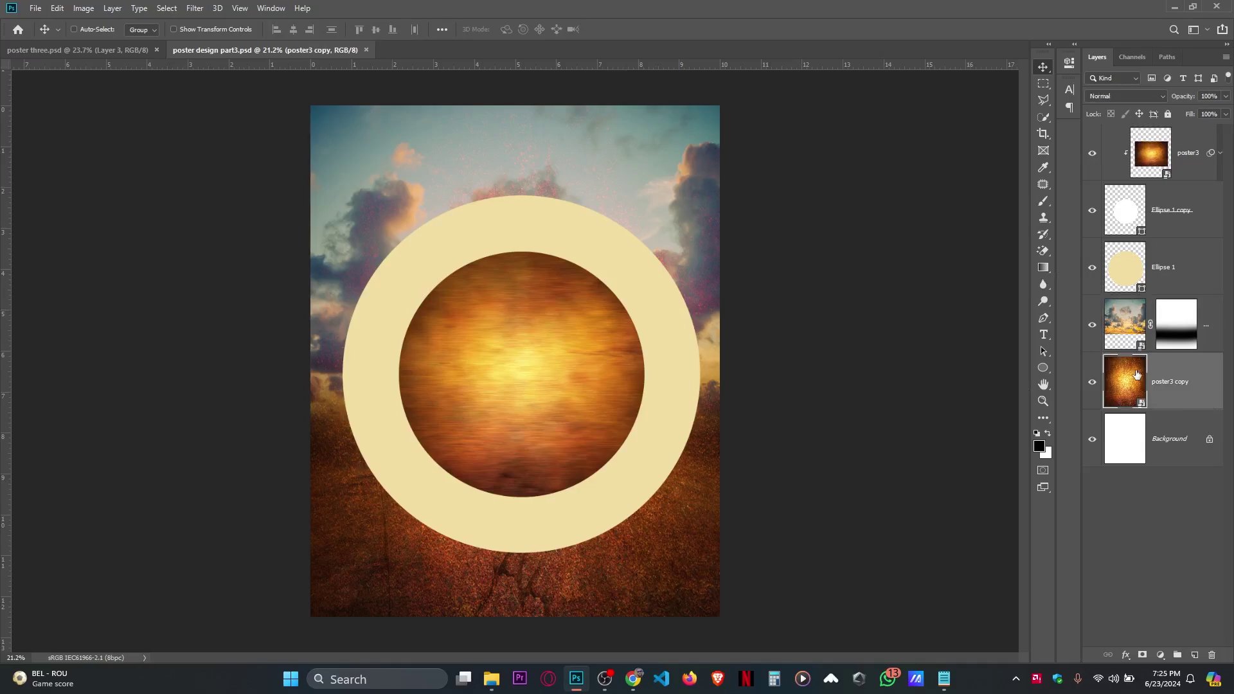
click(1092, 267)
click(1092, 212)
click(1092, 212)
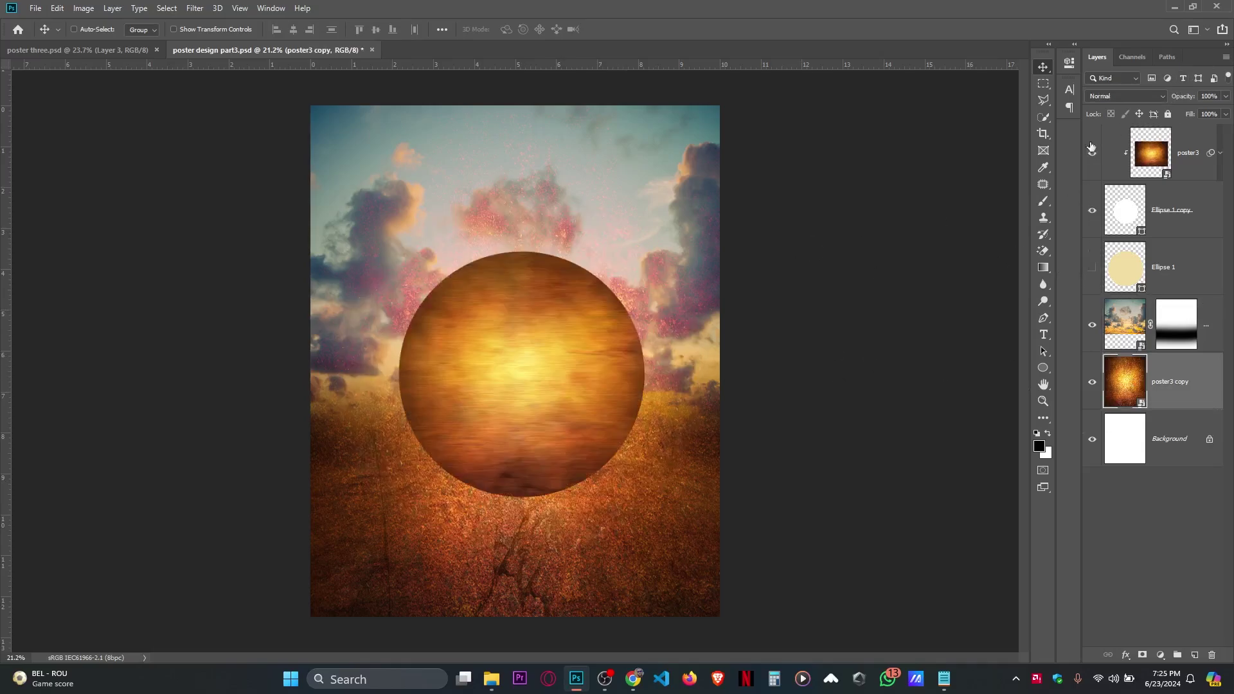
click(1092, 153)
scroll(627, 384, up, 1)
scroll(626, 384, down, 2)
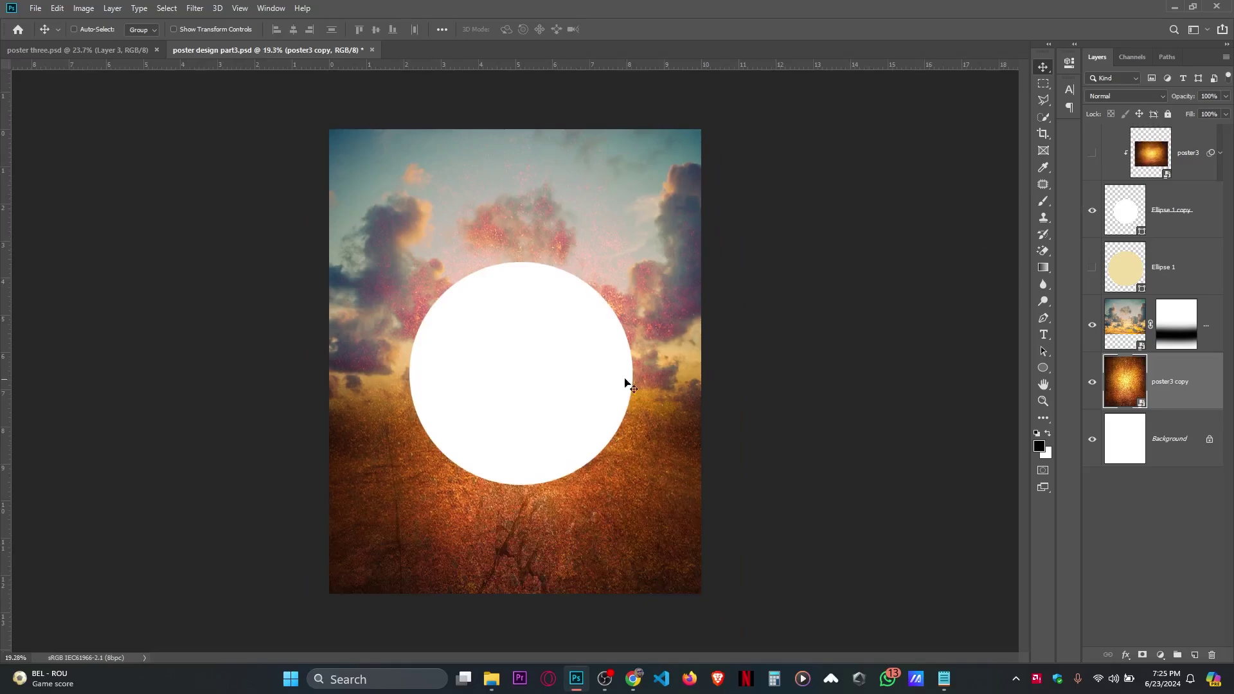
click(1091, 212)
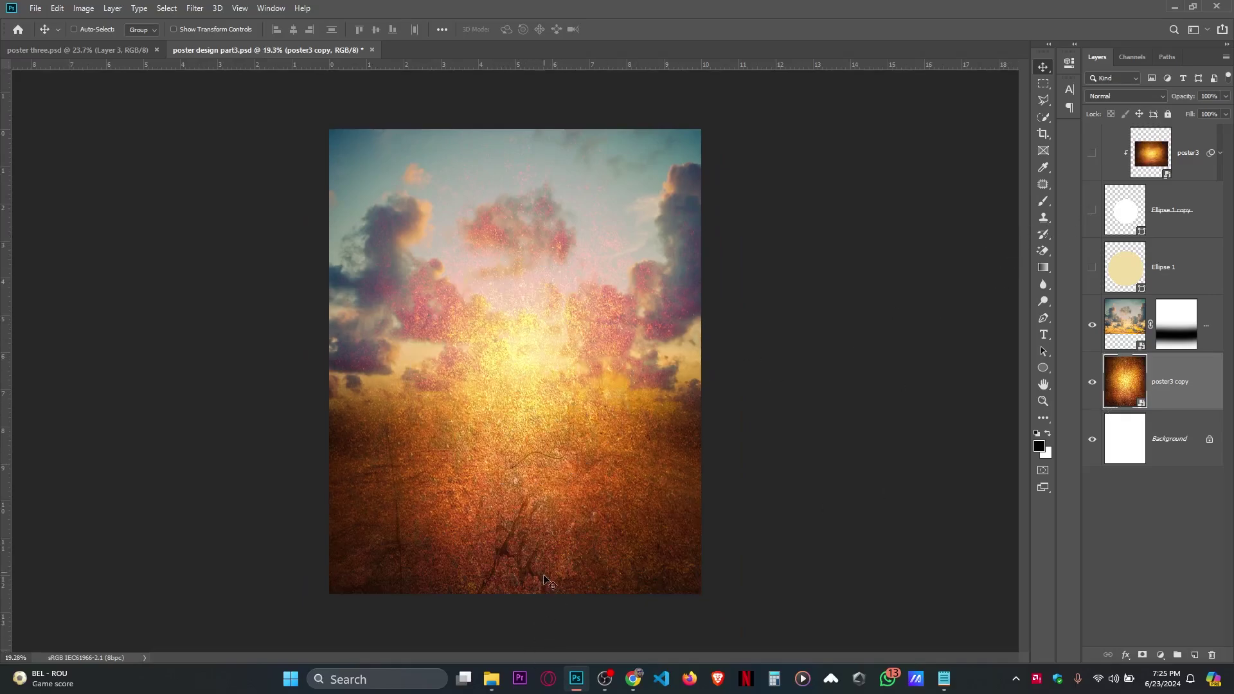
Move the gold texture background down by a little over a quarter of the poster's height.
drag(575, 405, 568, 531)
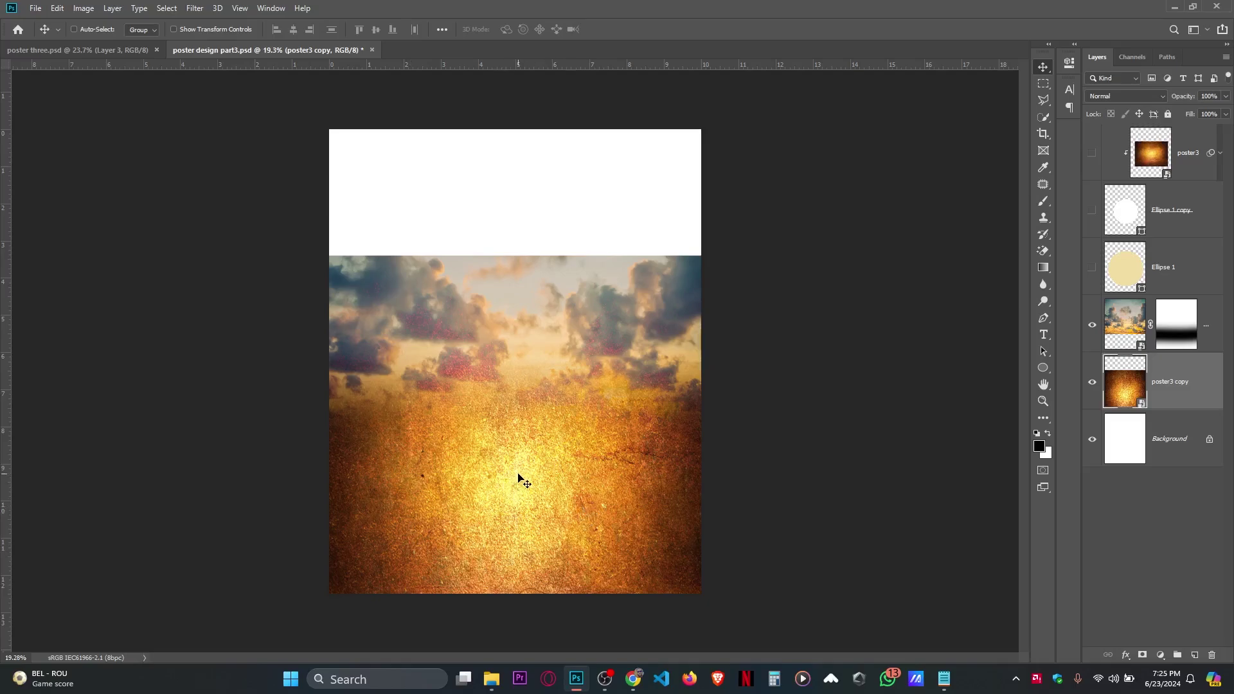
drag(518, 479, 518, 486)
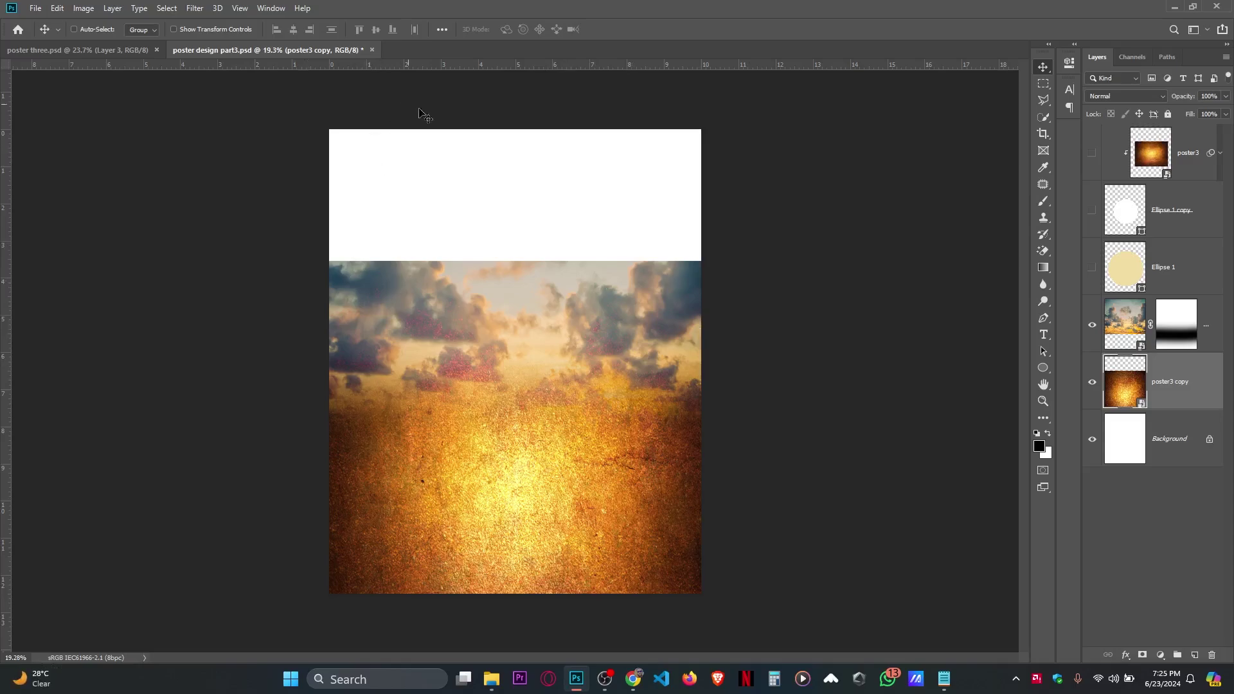
Copy a full-width rectangular strip from the upper part of the gold texture background onto a new layer.
click(1044, 85)
click(1096, 84)
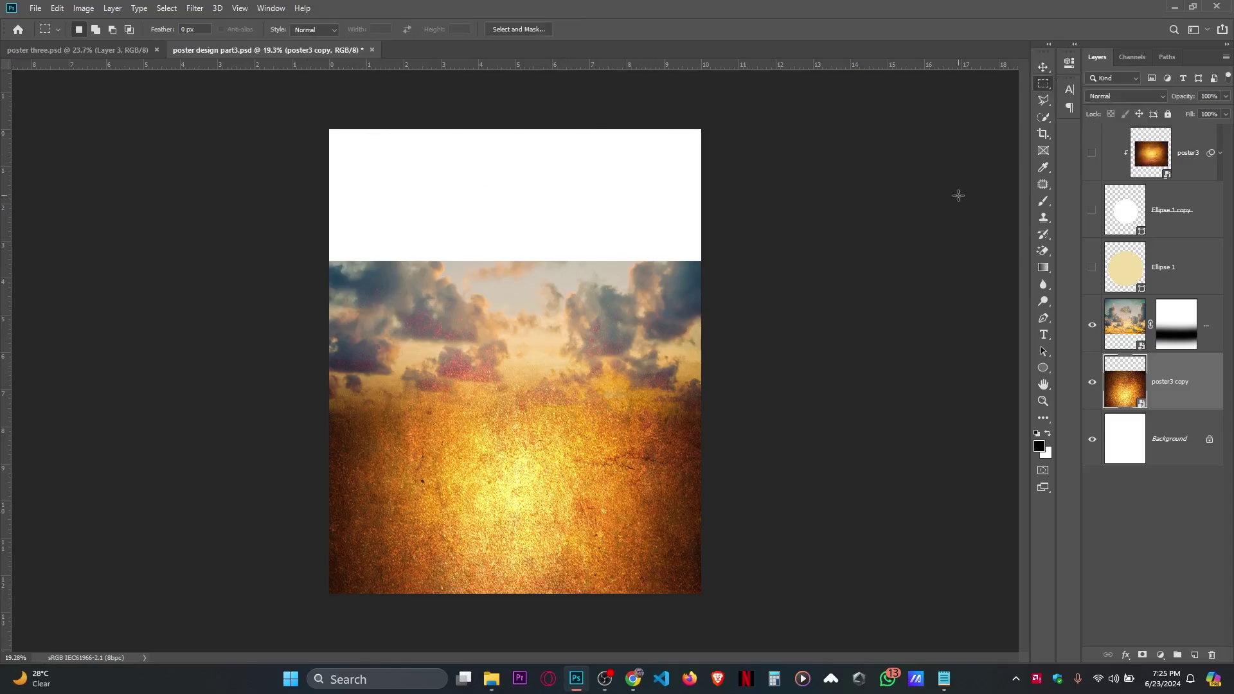
drag(298, 228, 826, 380)
right_click(569, 429)
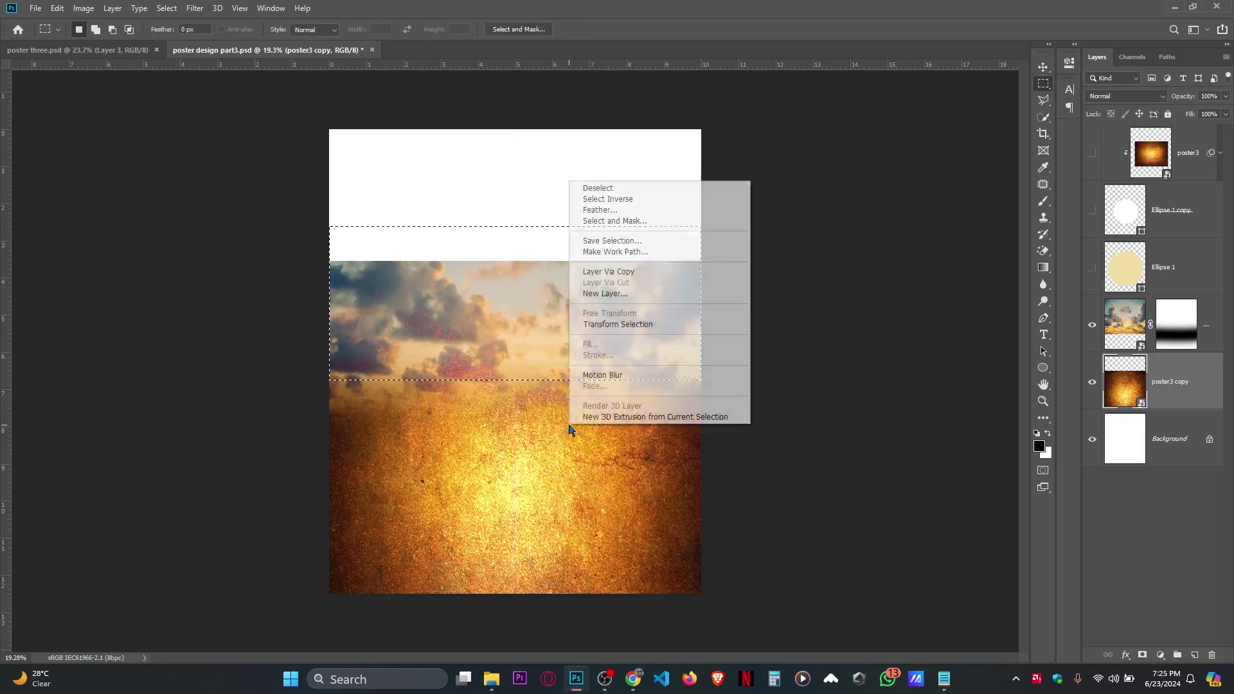
click(630, 276)
key(v)
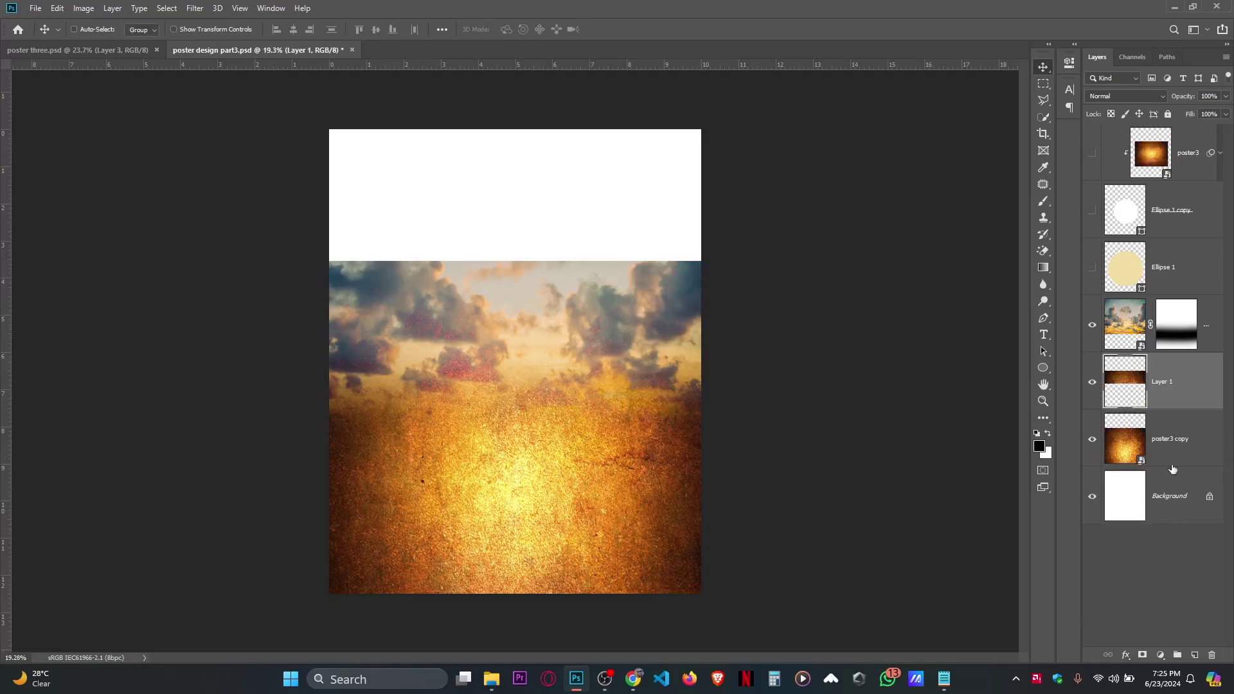
Move the copied texture strip up and scale it to about 103% width and 154% height to cover the poster's top.
drag(727, 386, 714, 286)
key(ctrl+t)
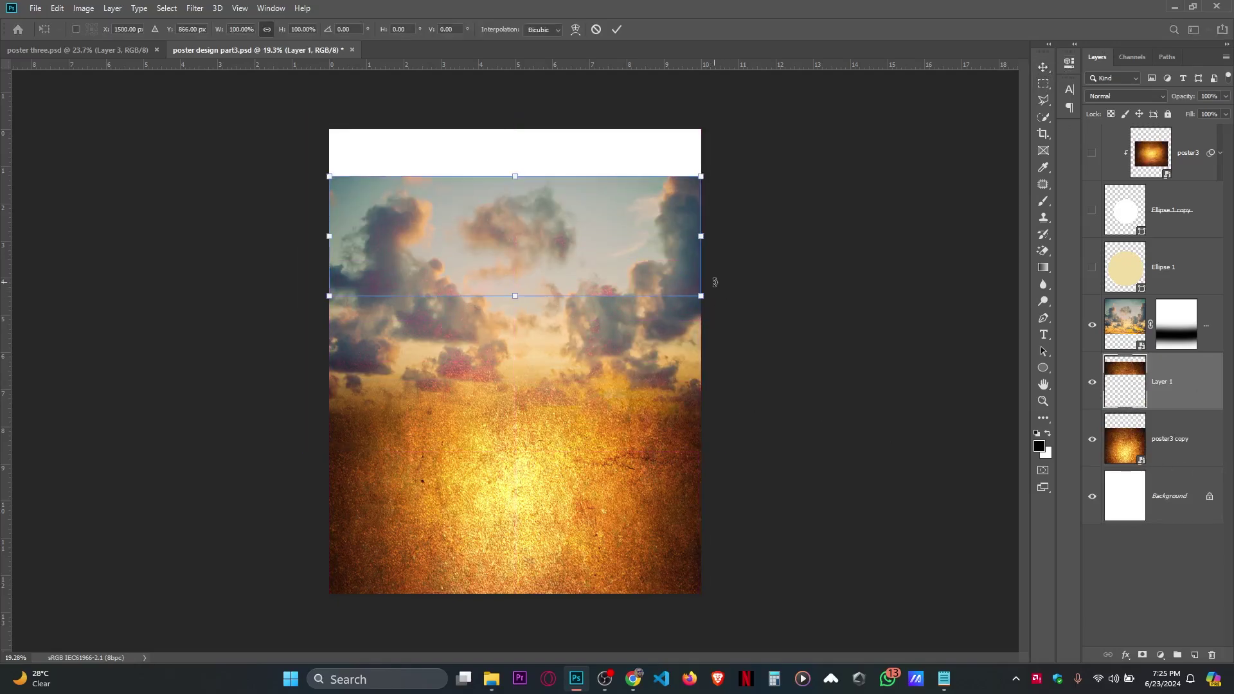
drag(512, 177, 532, 111)
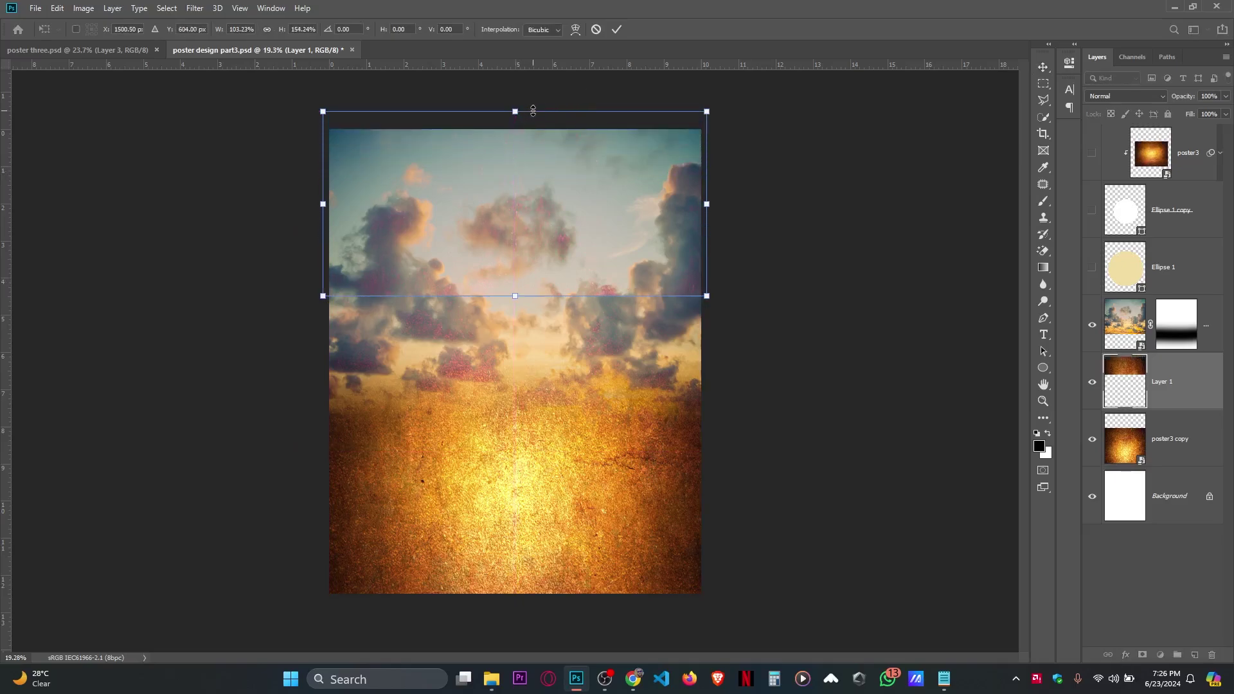
key(Return)
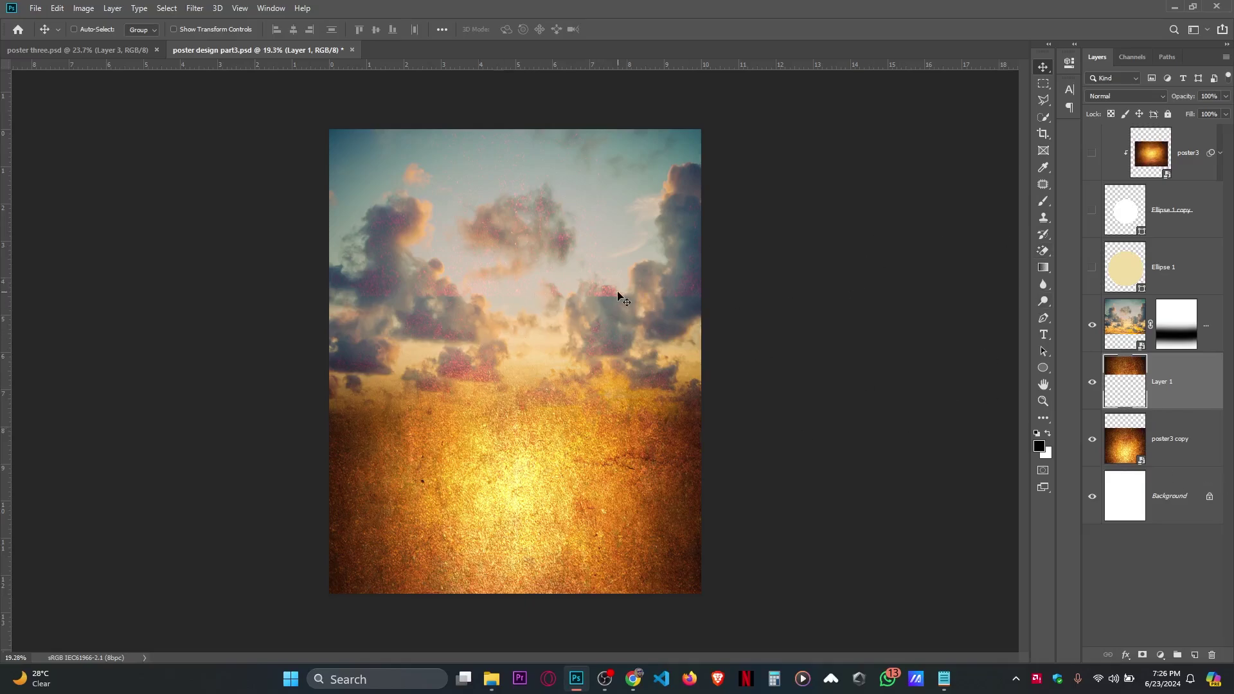
Add a layer mask to the texture strip and paint black along its lower edge with an 800 px soft brush to blend the seam.
scroll(353, 303, up, 5)
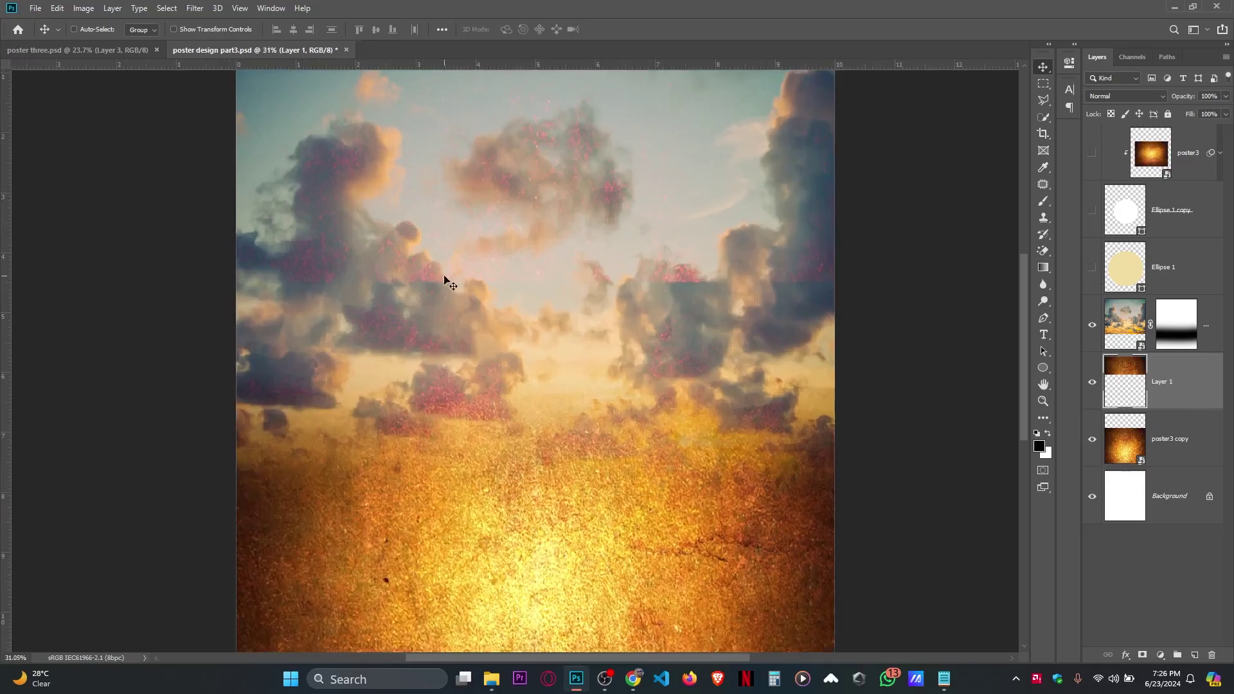
scroll(360, 317, down, 2)
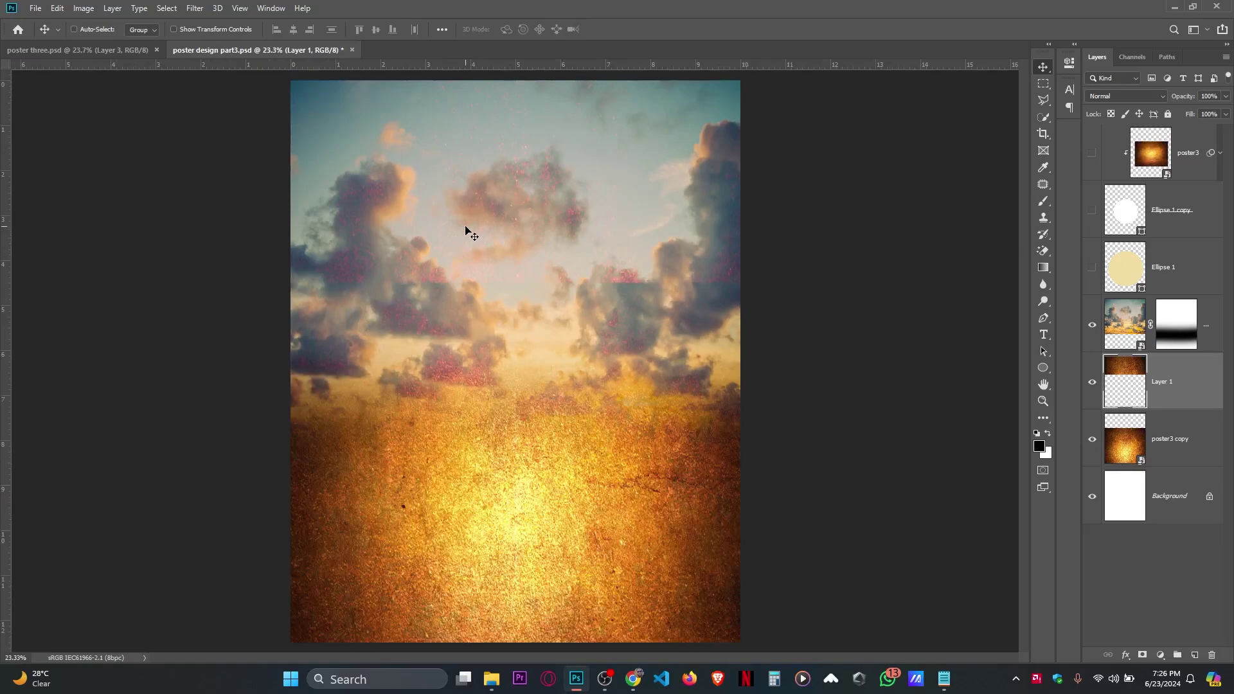
scroll(701, 282, down, 1)
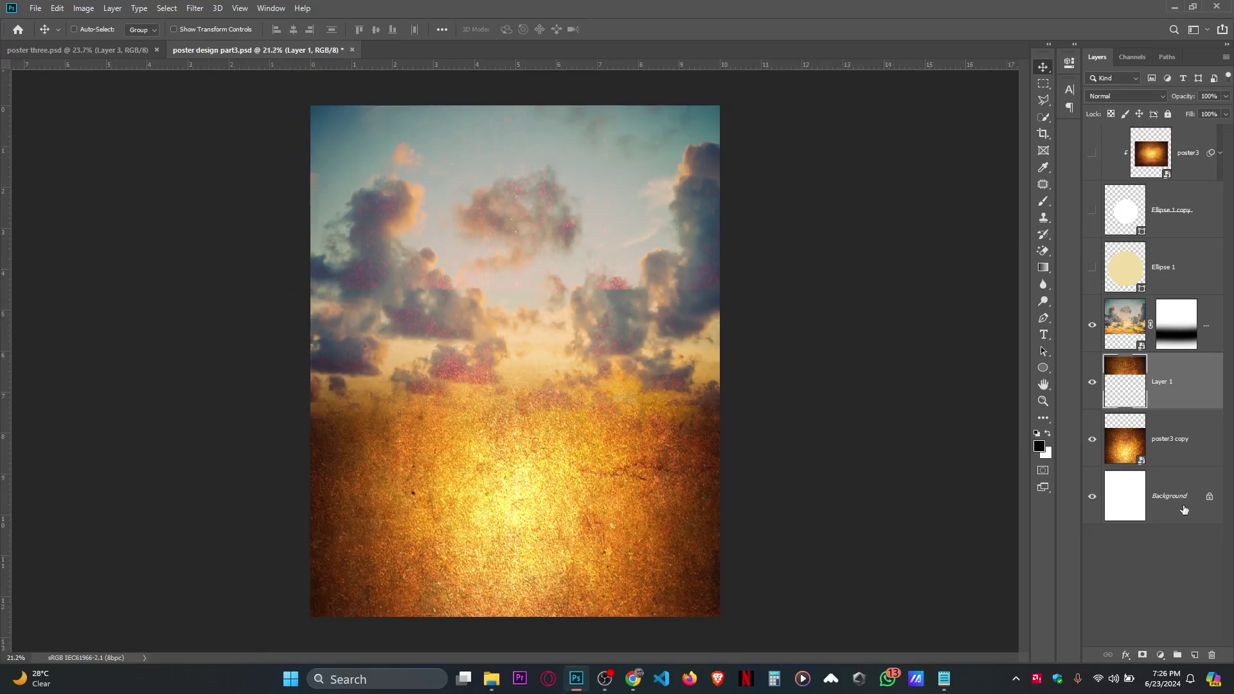
click(1142, 655)
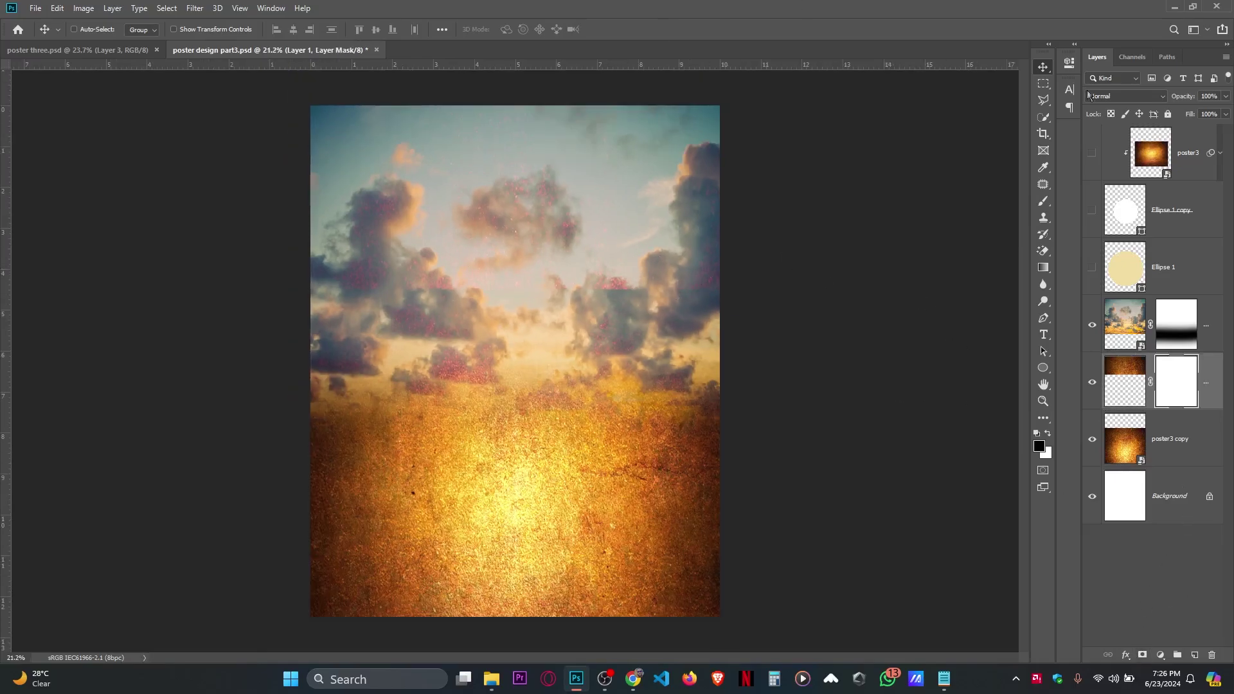
click(1043, 201)
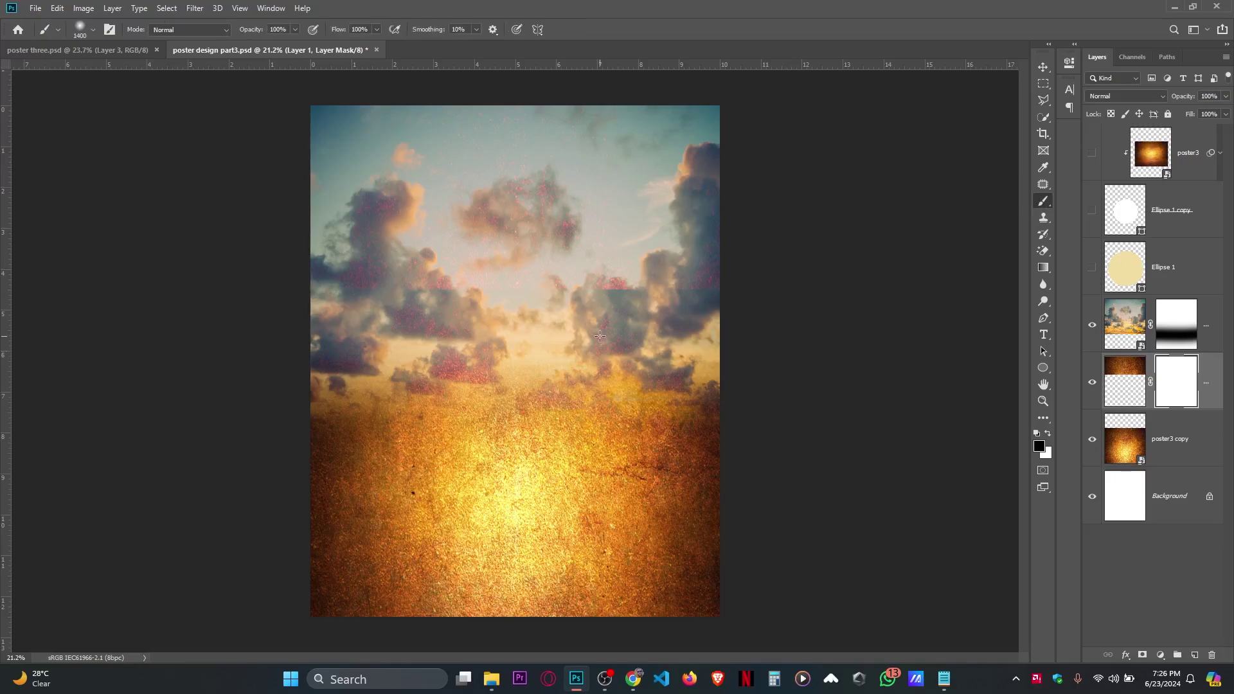
scroll(664, 335, down, 1)
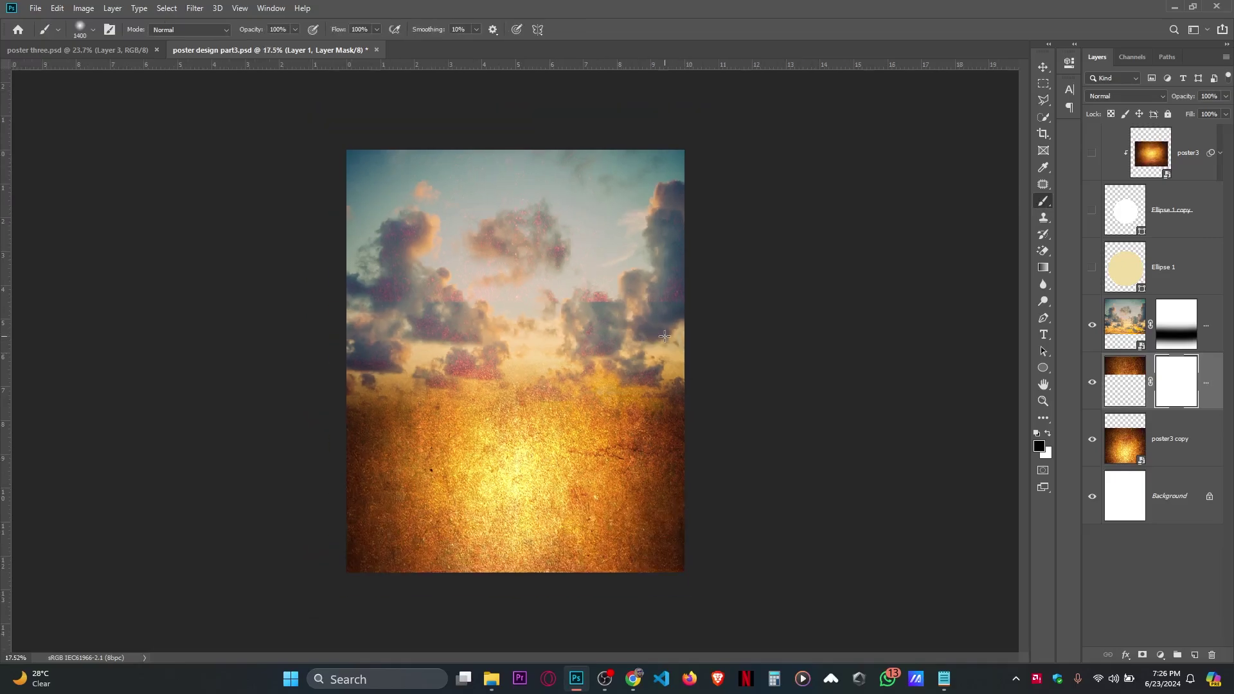
key(bracketleft)
key(bracketleft)
key(bracketleft)
key(bracketleft)
key(bracketleft)
key(bracketleft)
drag(264, 336, 726, 331)
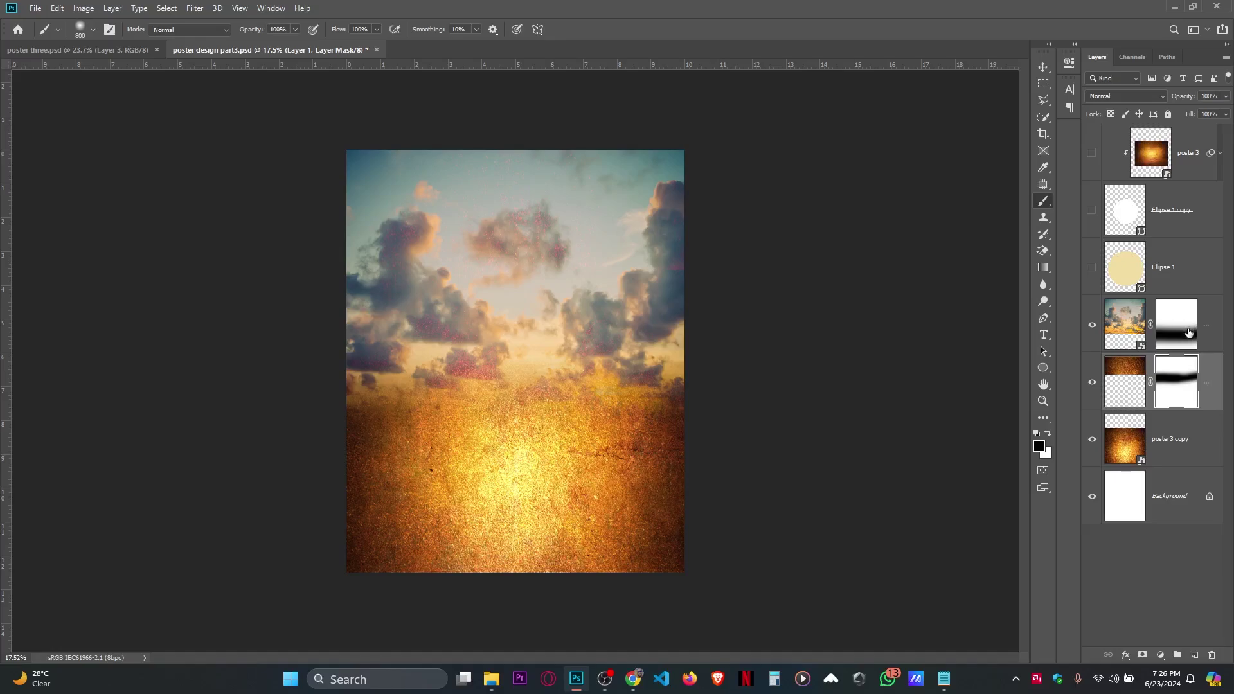
scroll(523, 286, up, 1)
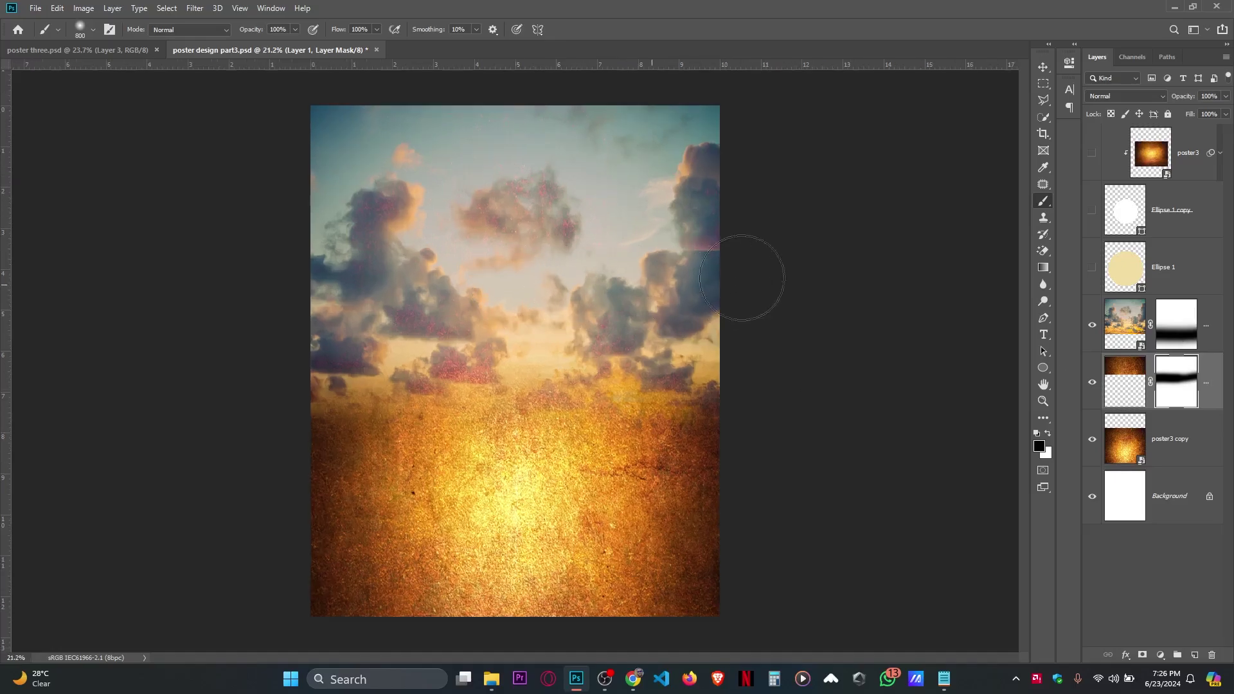
Stretch the masked texture strip slightly downward from its lower edge so it overlaps the gold texture below.
click(1042, 67)
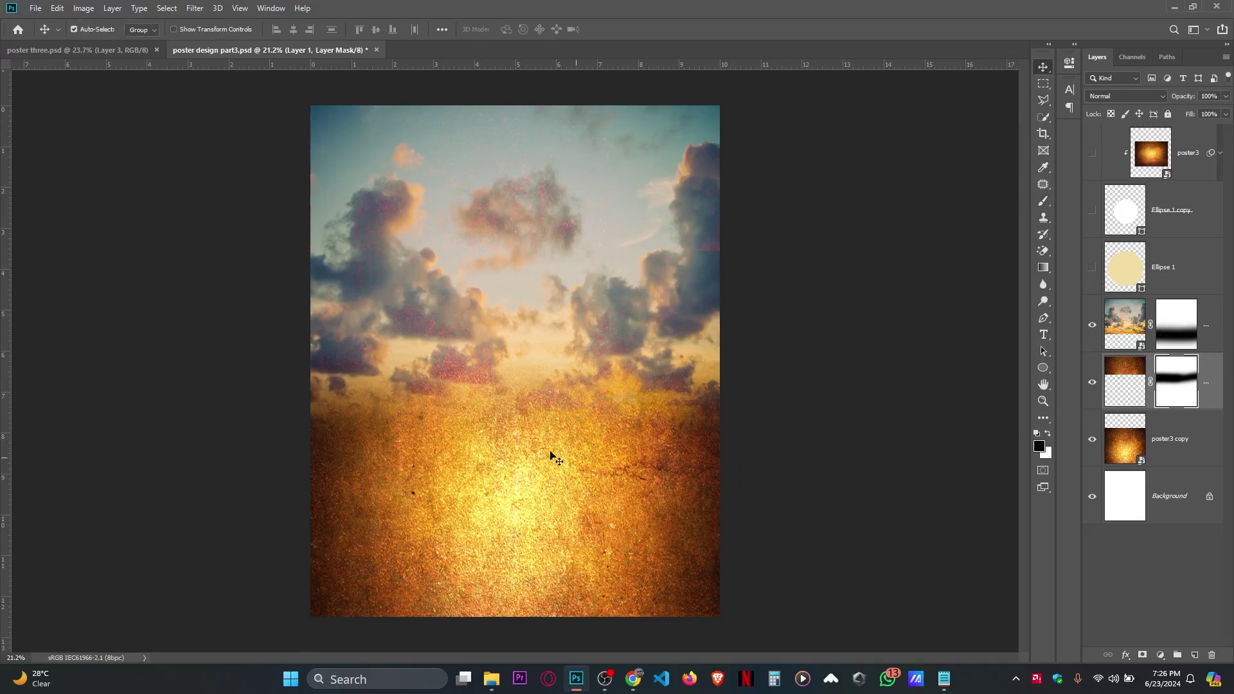
key(ctrl+t)
drag(515, 289, 515, 321)
key(Return)
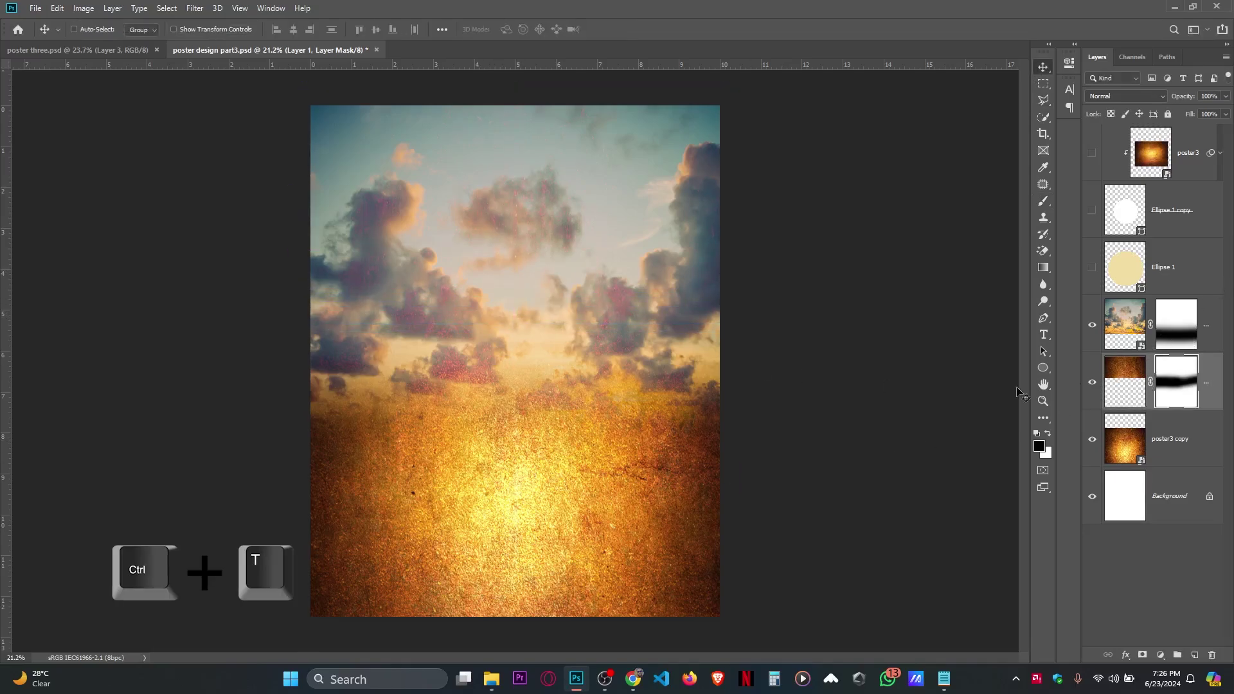
scroll(565, 393, down, 1)
click(1091, 271)
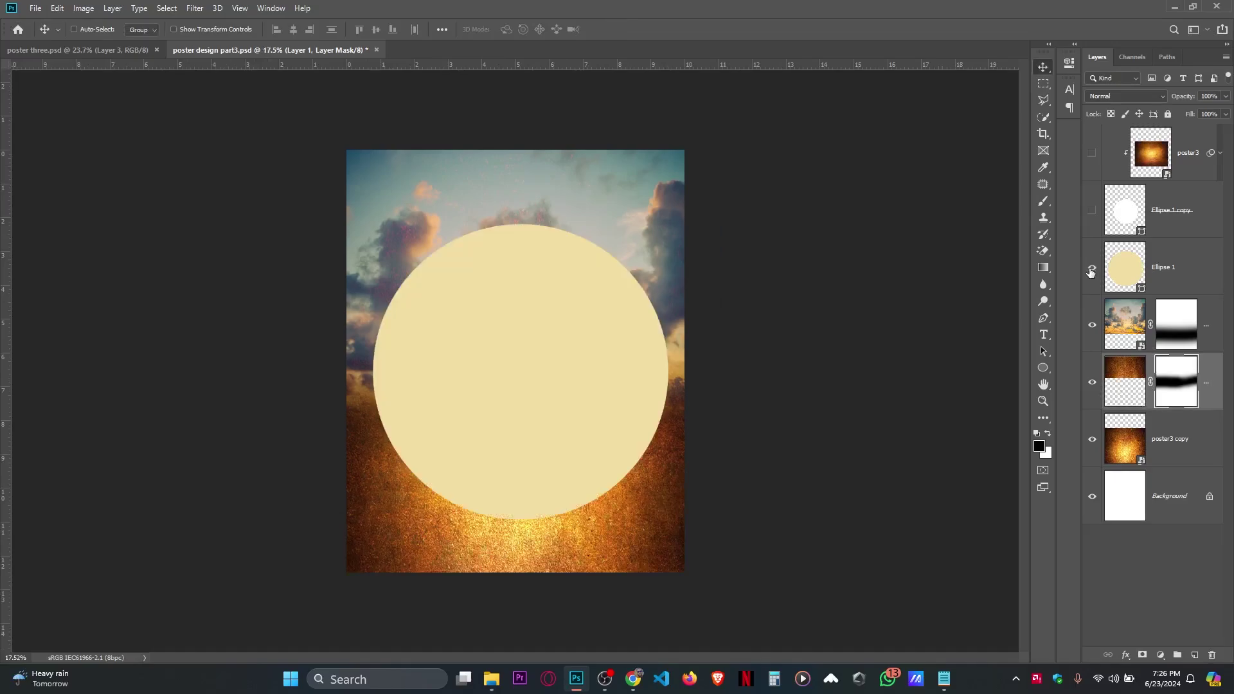
click(1213, 334)
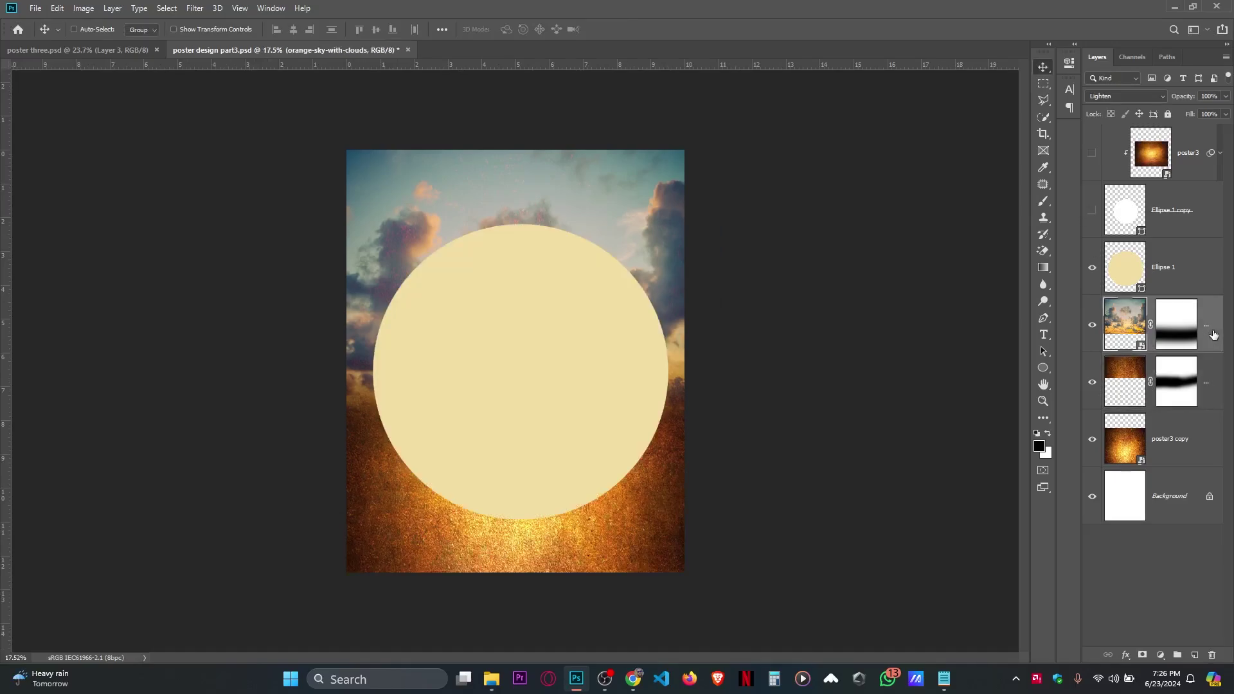
click(1092, 267)
Merge the masked texture strip with the poster3 copy layer into a single background texture layer.
click(1211, 393)
ctrl+click(1183, 448)
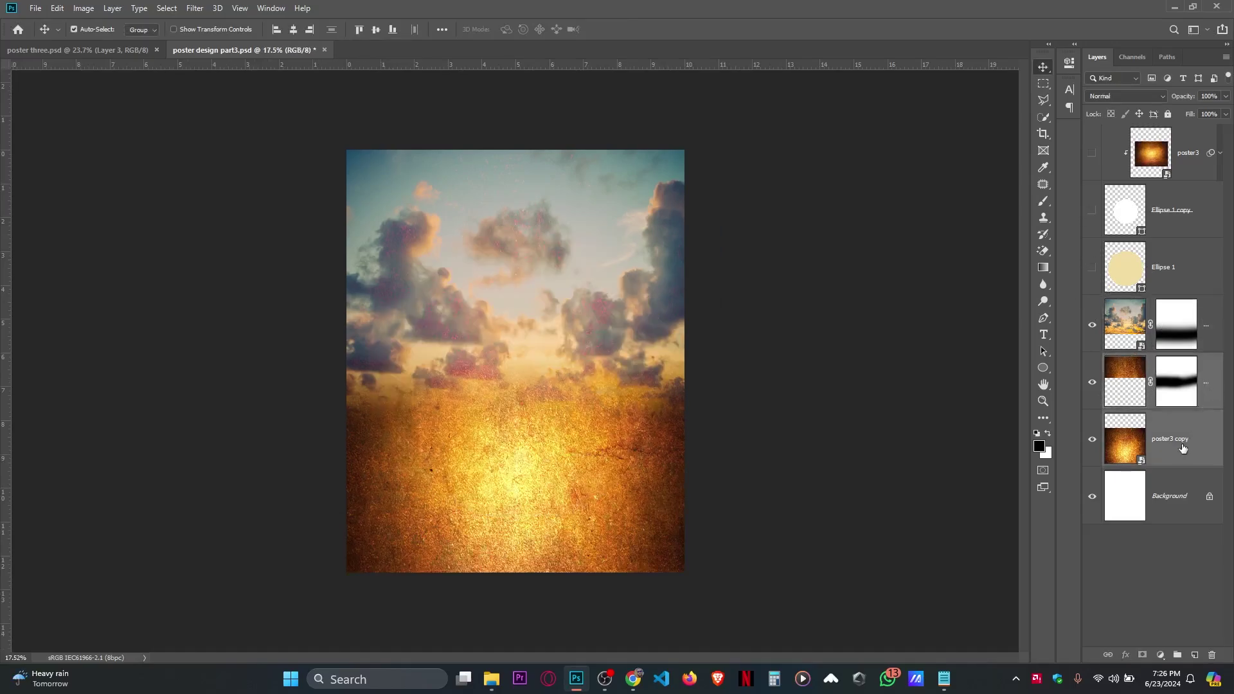
click(1206, 388)
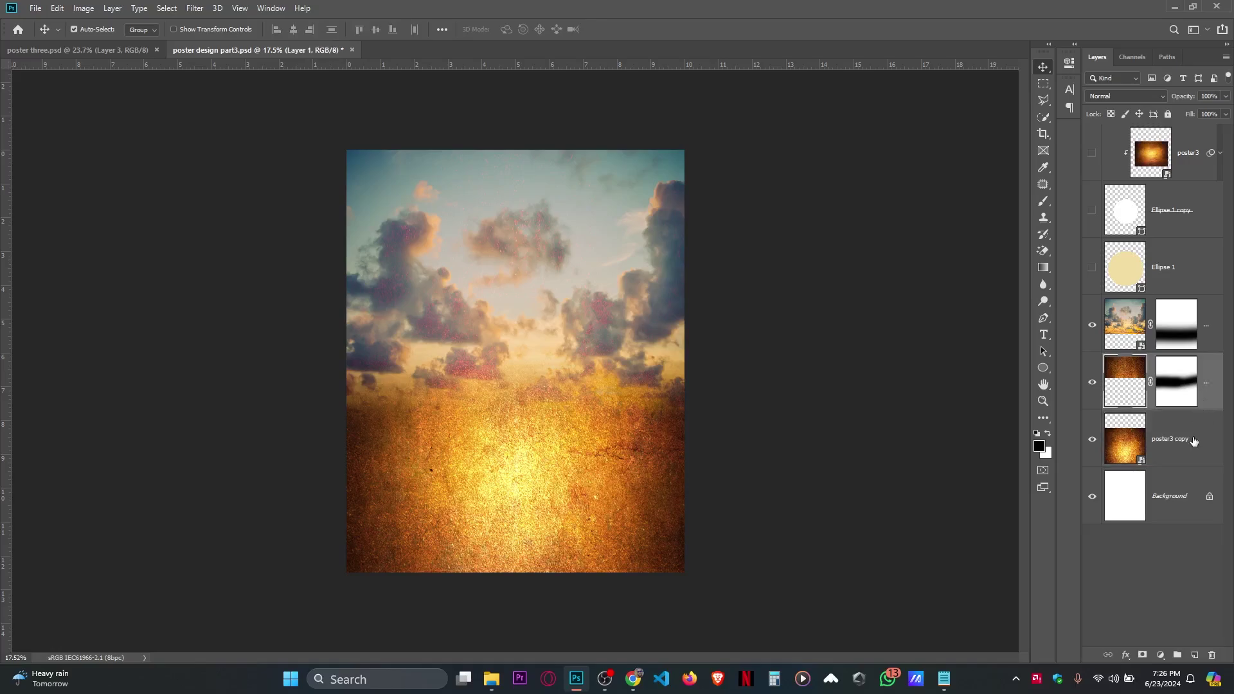
ctrl+click(1192, 442)
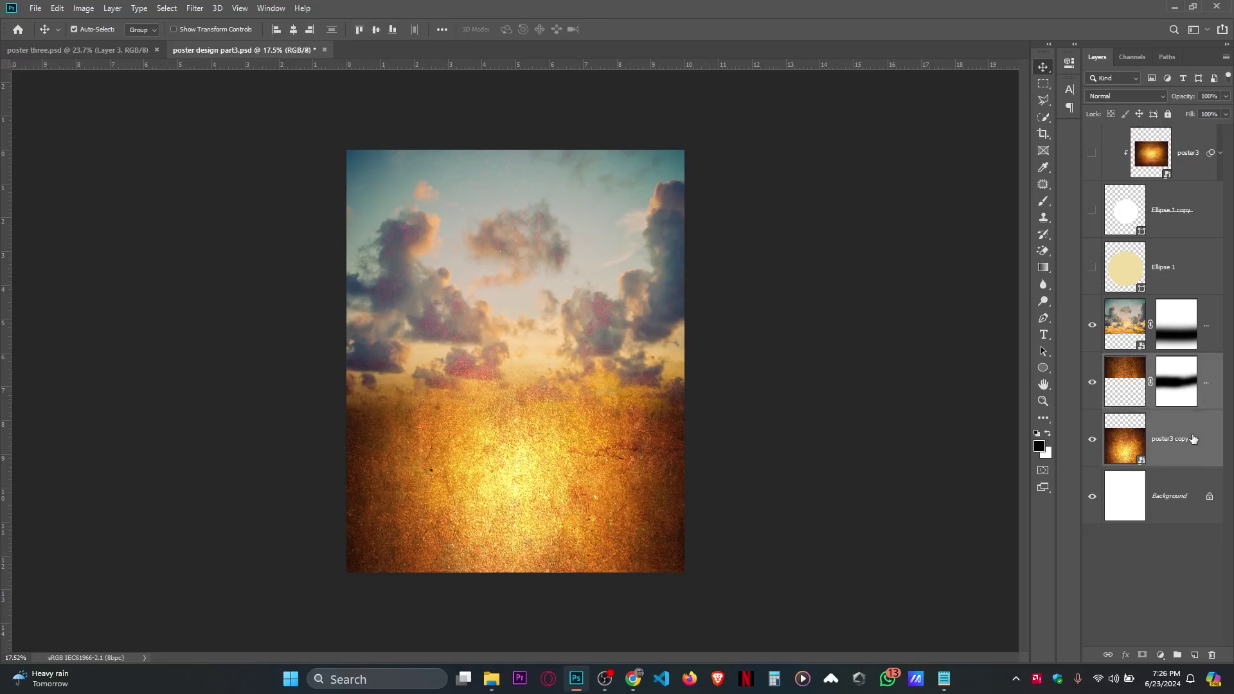
right_click(1192, 438)
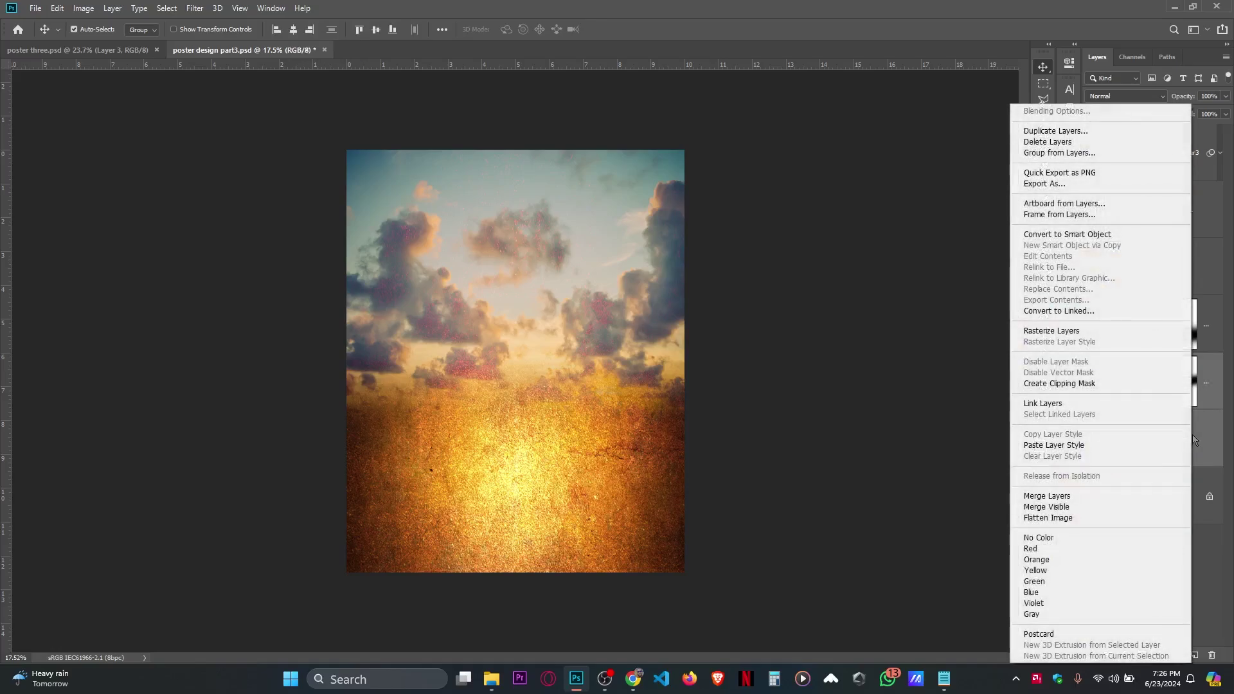
click(1052, 496)
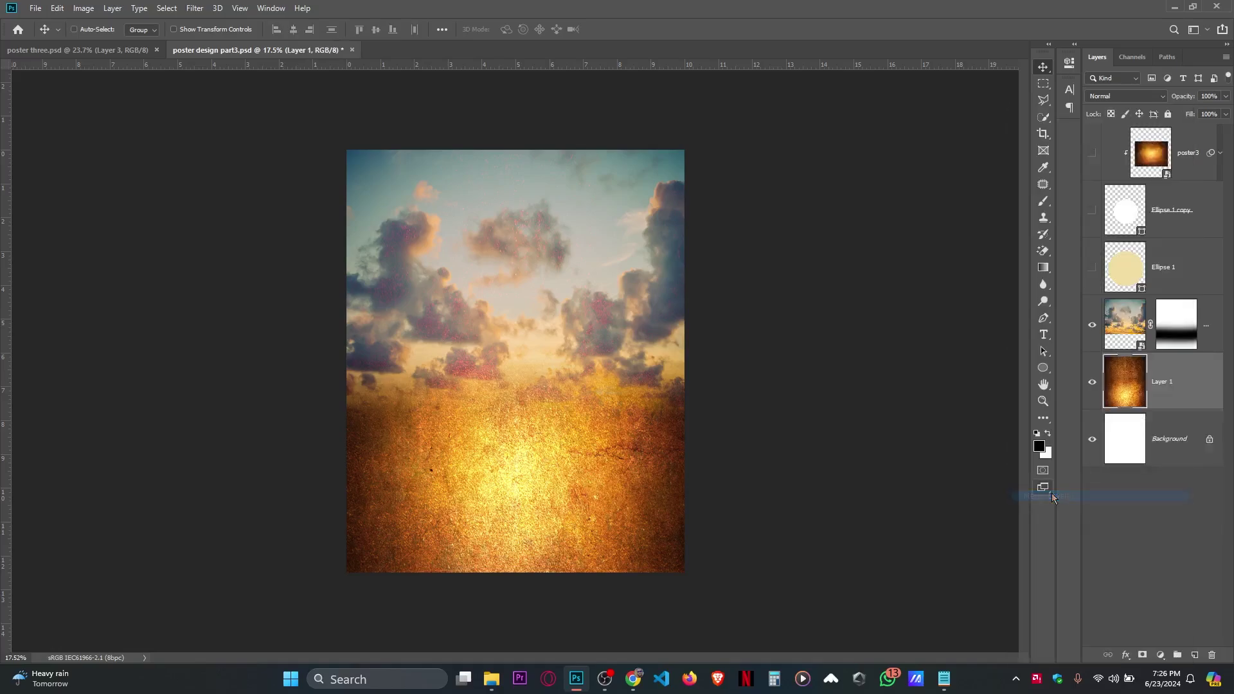
Apply a Motion Blur to the merged texture background with an angle of 0° and a distance of 82 pixels.
click(195, 8)
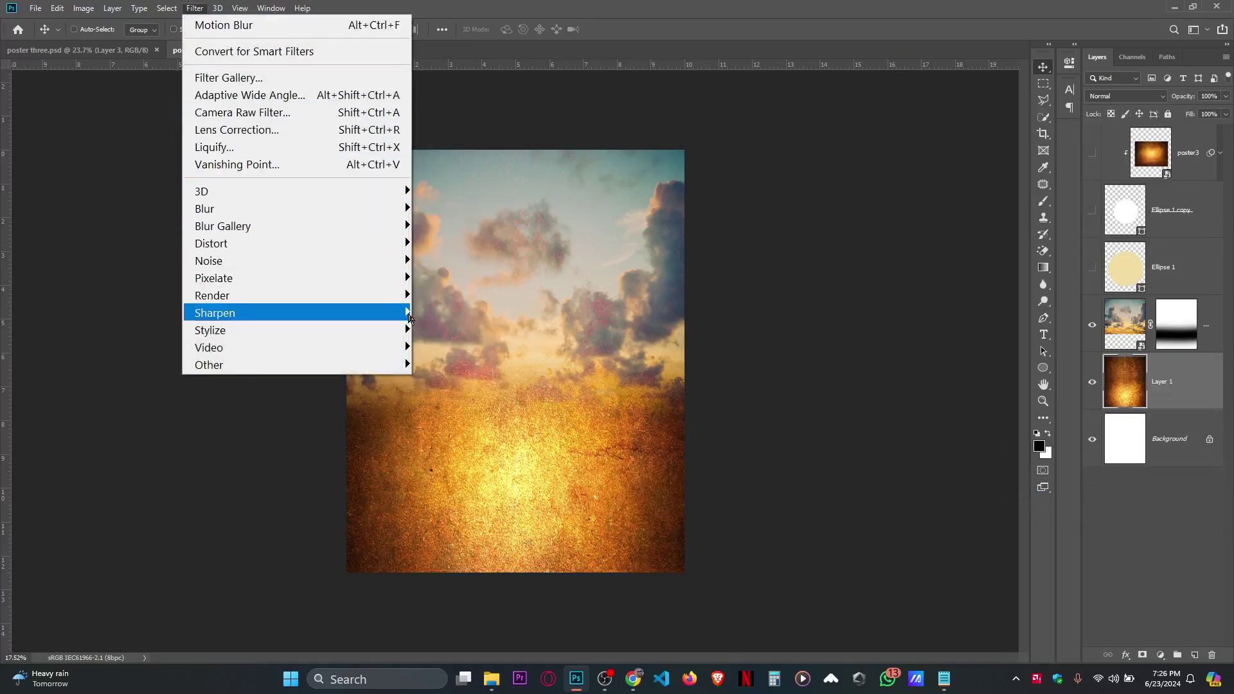
mouse_move(285, 217)
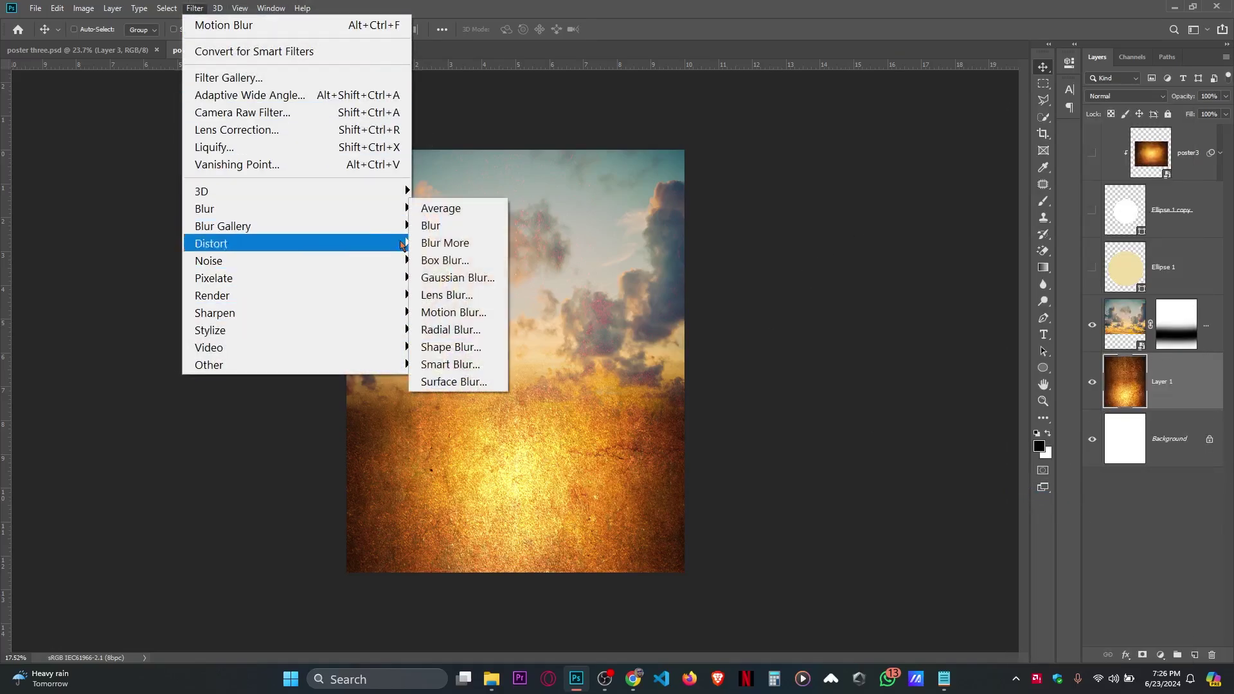
click(460, 315)
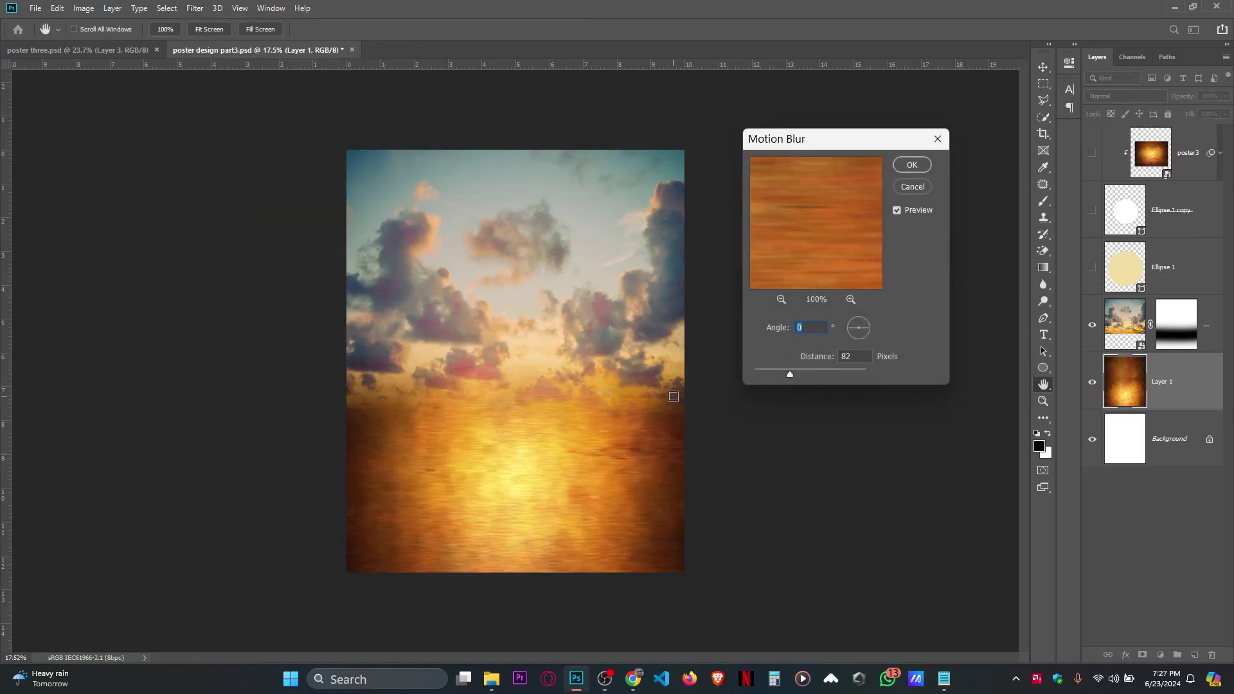
click(912, 164)
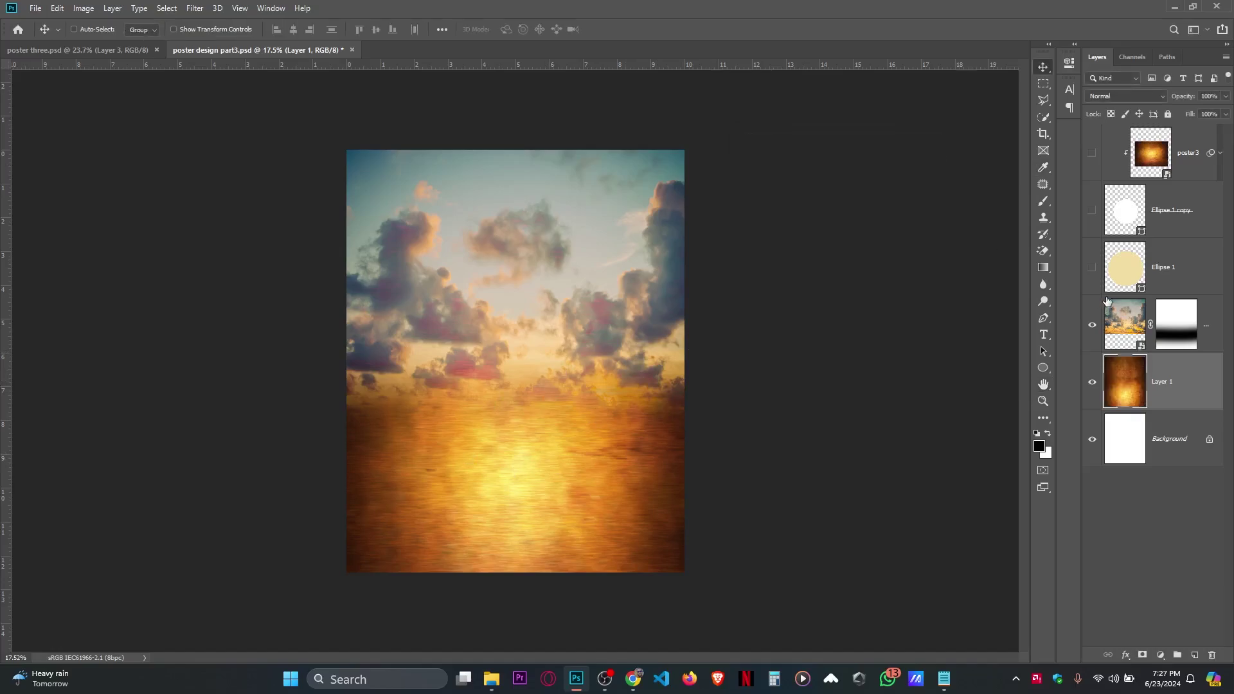
Show the gold circle, the white circle and the clipped texture again and save the document.
click(1092, 268)
click(1092, 211)
click(1092, 152)
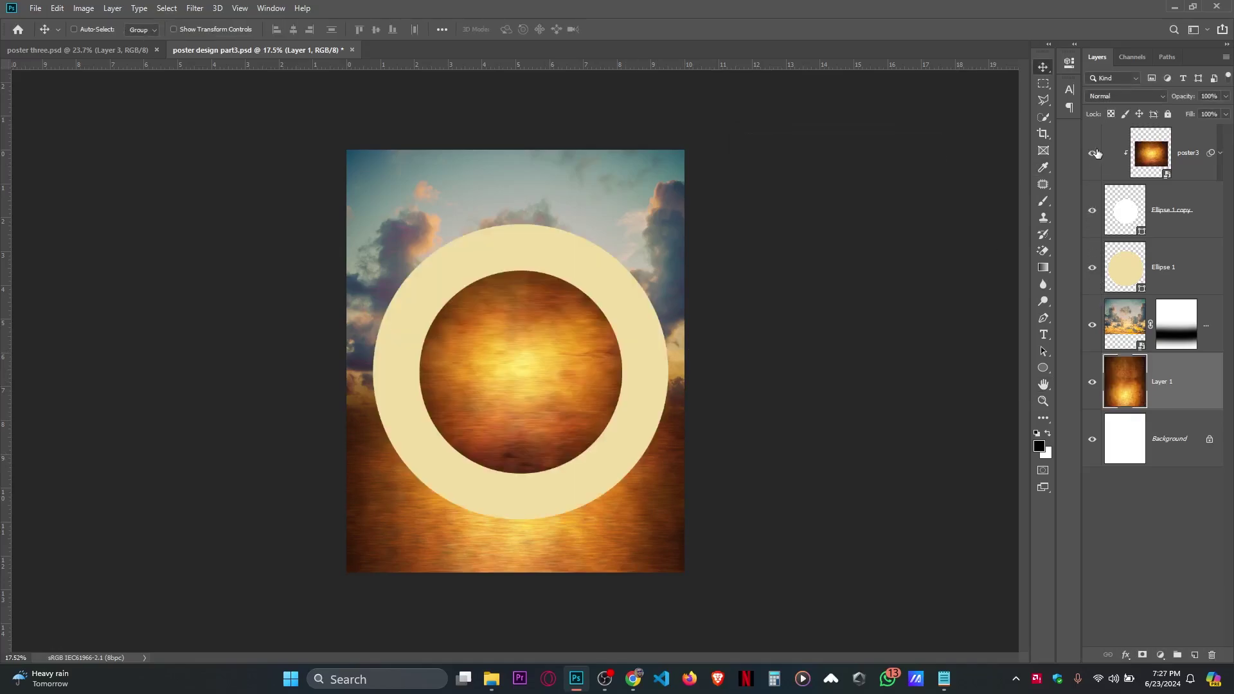
scroll(600, 354, up, 2)
scroll(602, 356, down, 1)
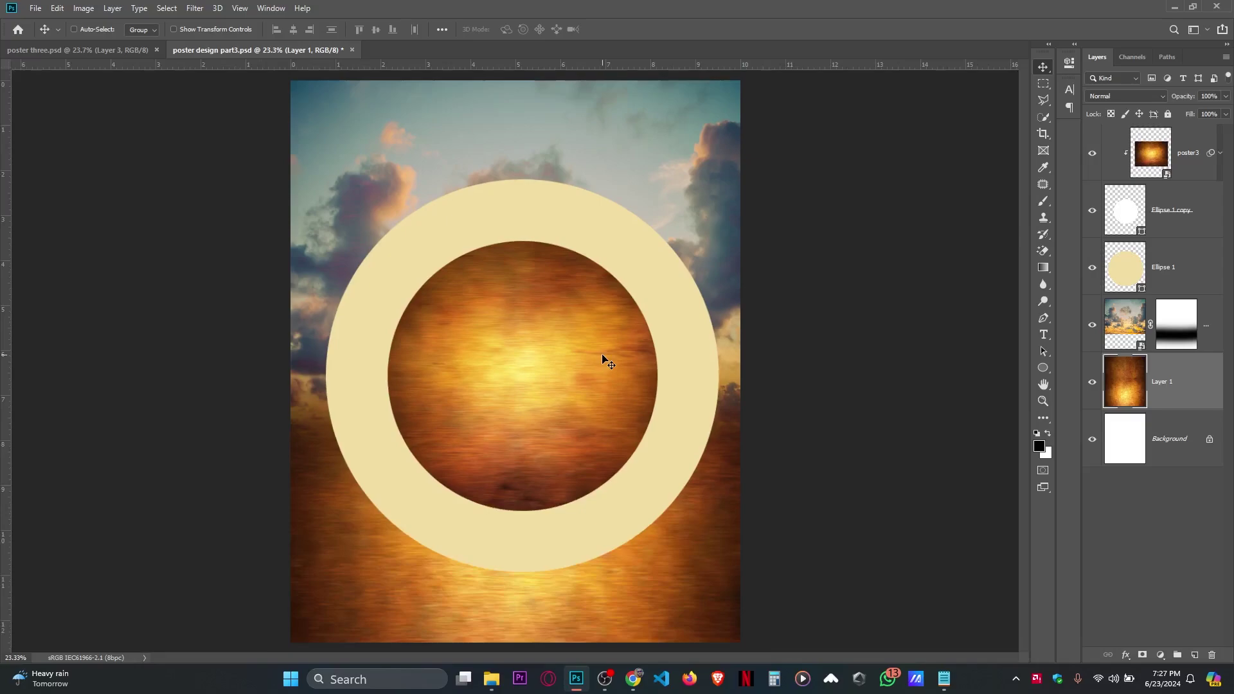
key(ctrl)
key(ctrl+s)
Recolour the large gold circle to the lighter cream ffeebb and save the document.
double_click(1141, 290)
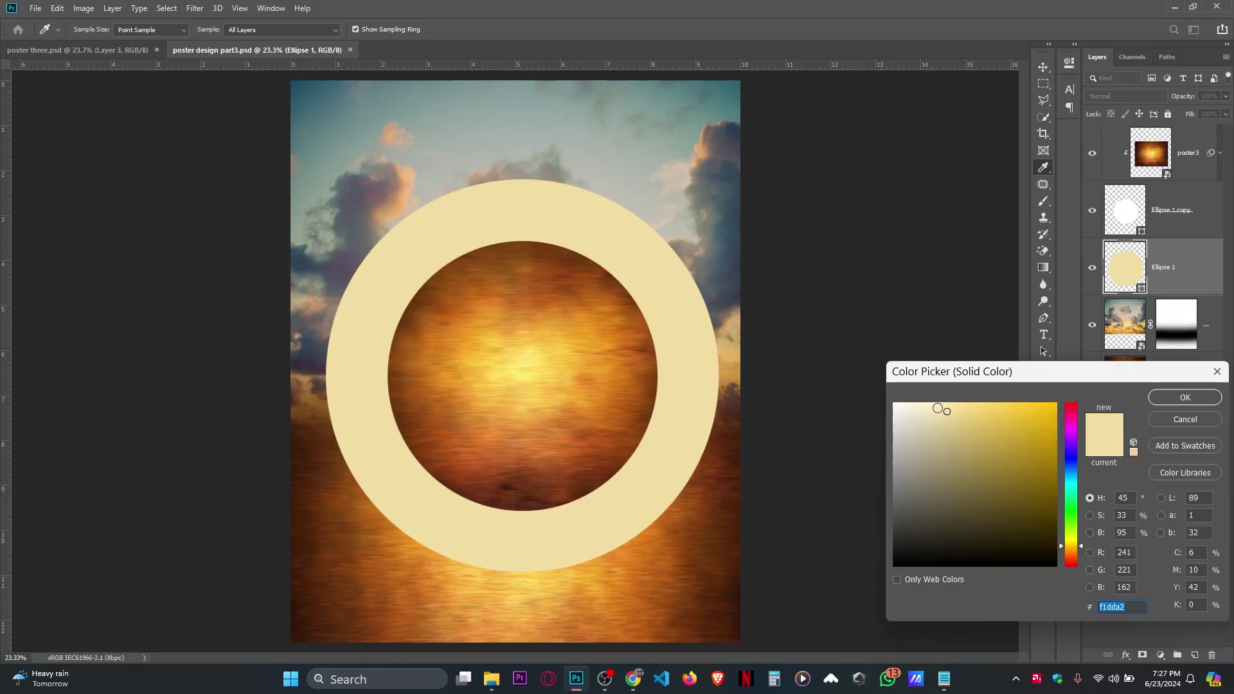
click(936, 402)
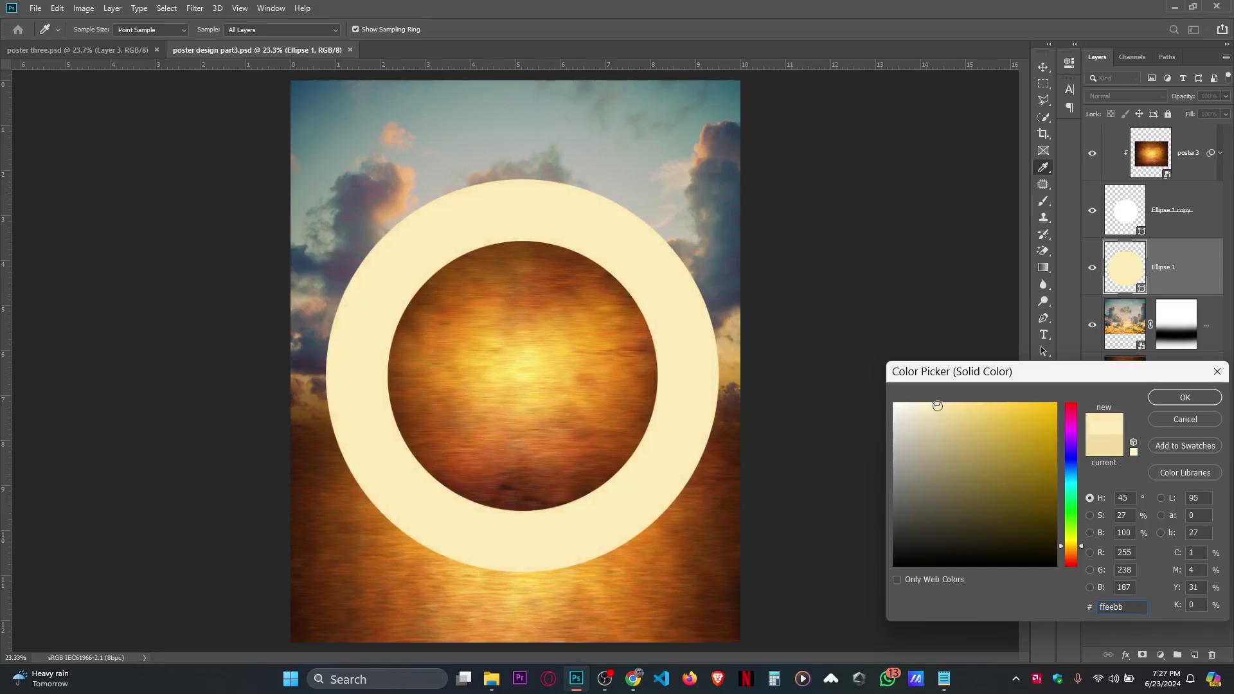
click(1185, 398)
scroll(577, 355, down, 1)
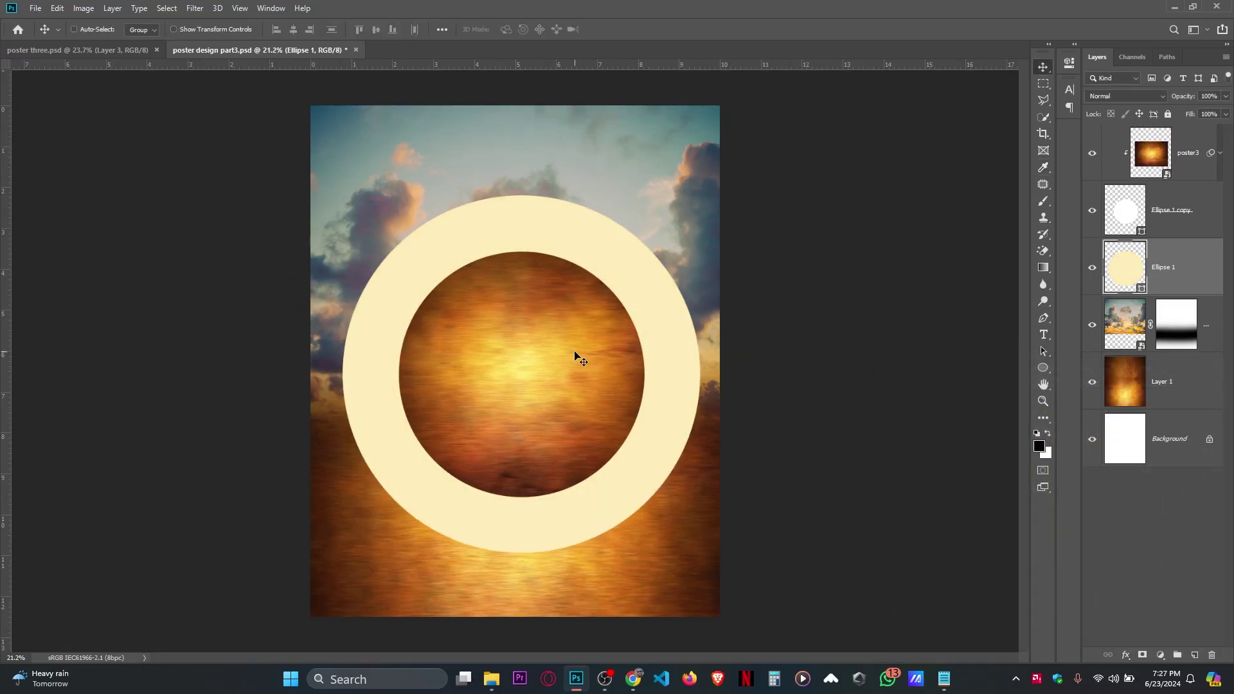
key(ctrl+s)
scroll(576, 360, up, 1)
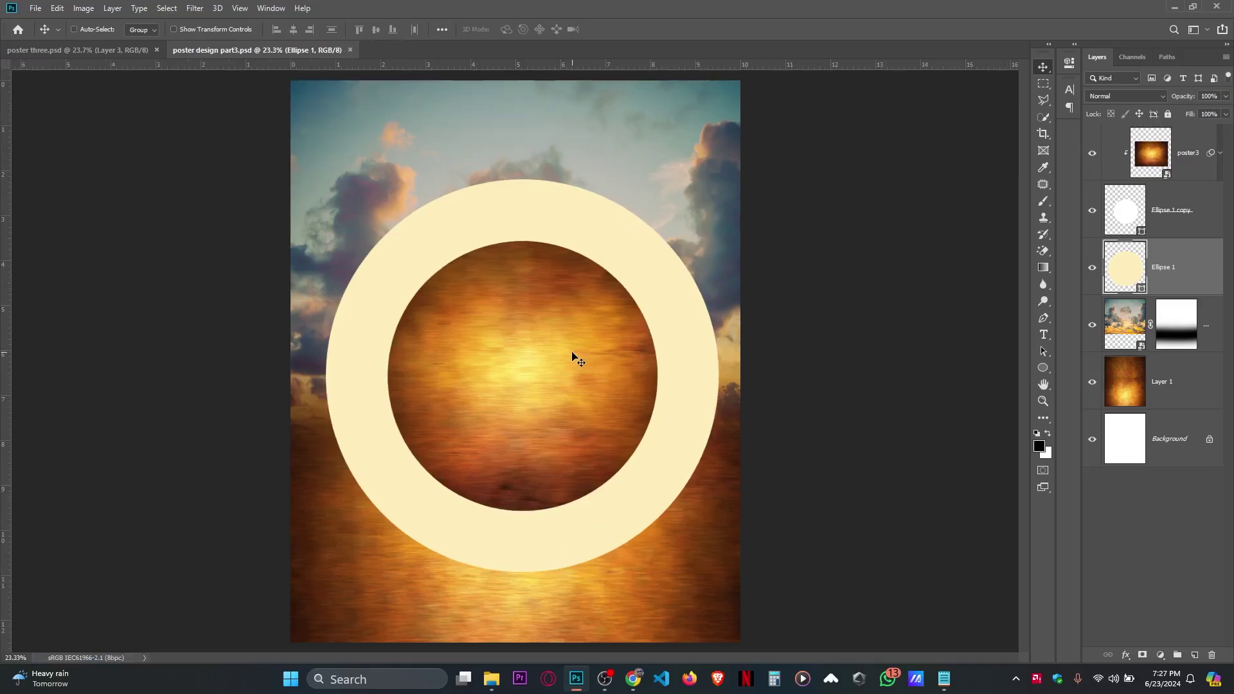
Scale the inner circle and its clipped poster3 texture down slightly, keeping them centred in the cream ring, and save the document.
click(1173, 214)
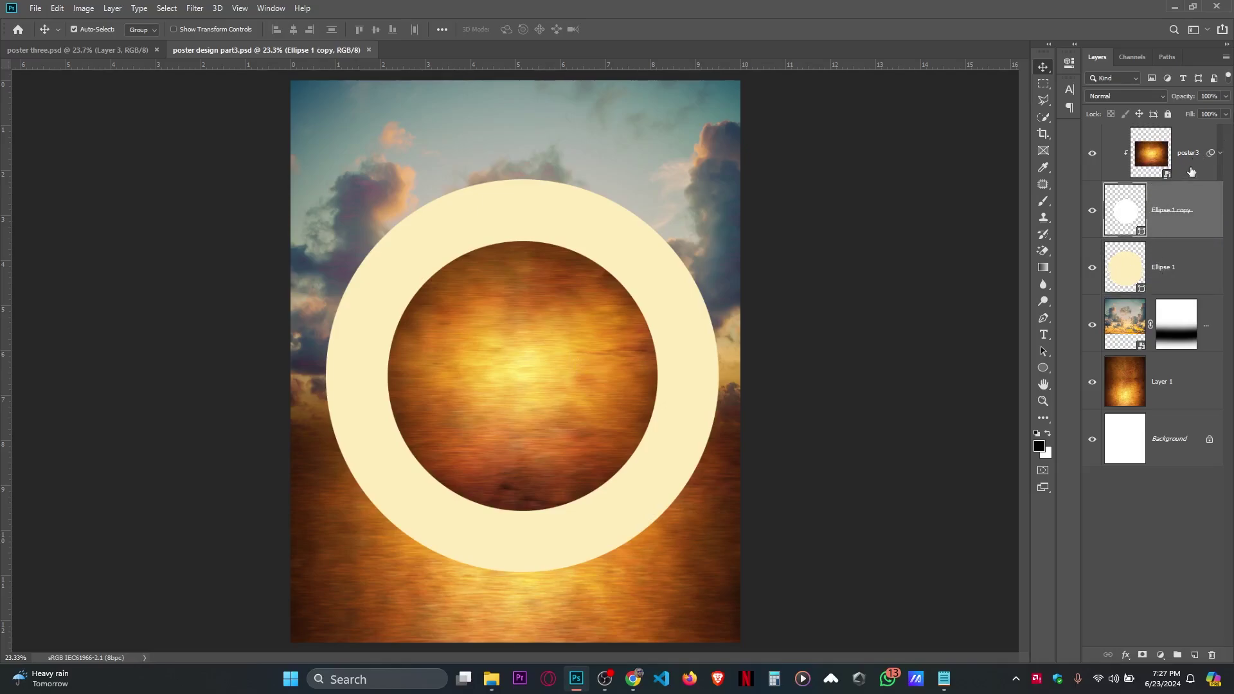
ctrl+click(1192, 167)
key(ctrl+t)
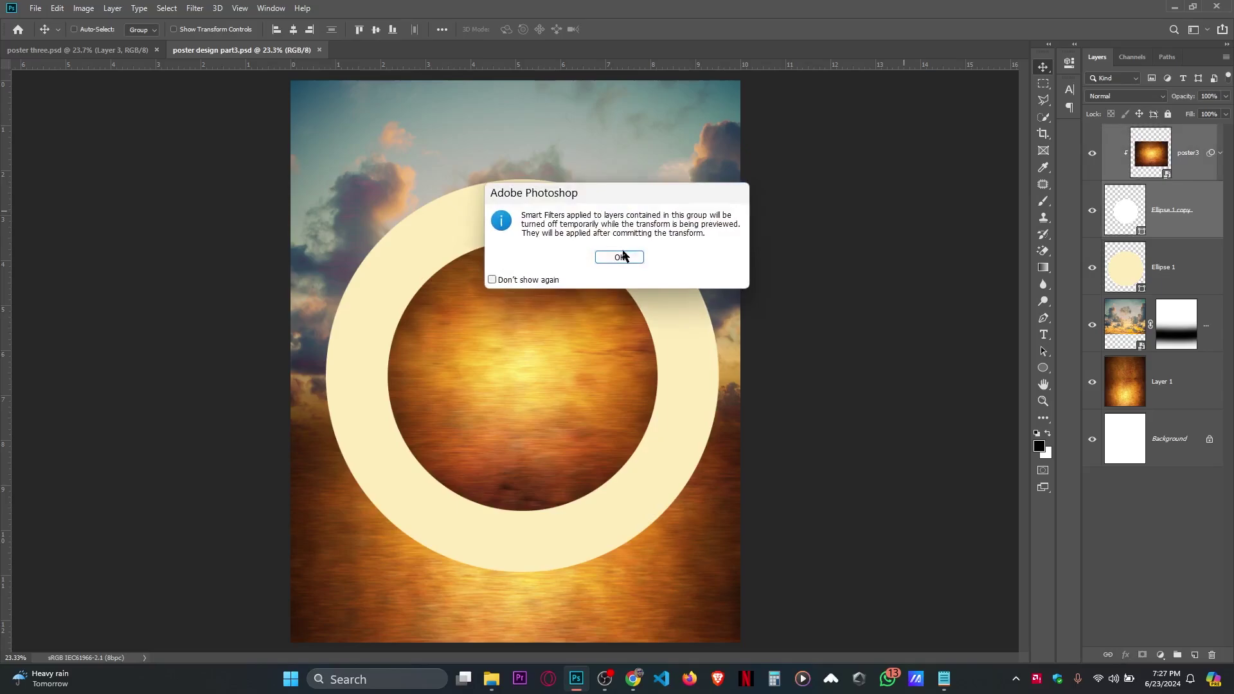
click(619, 257)
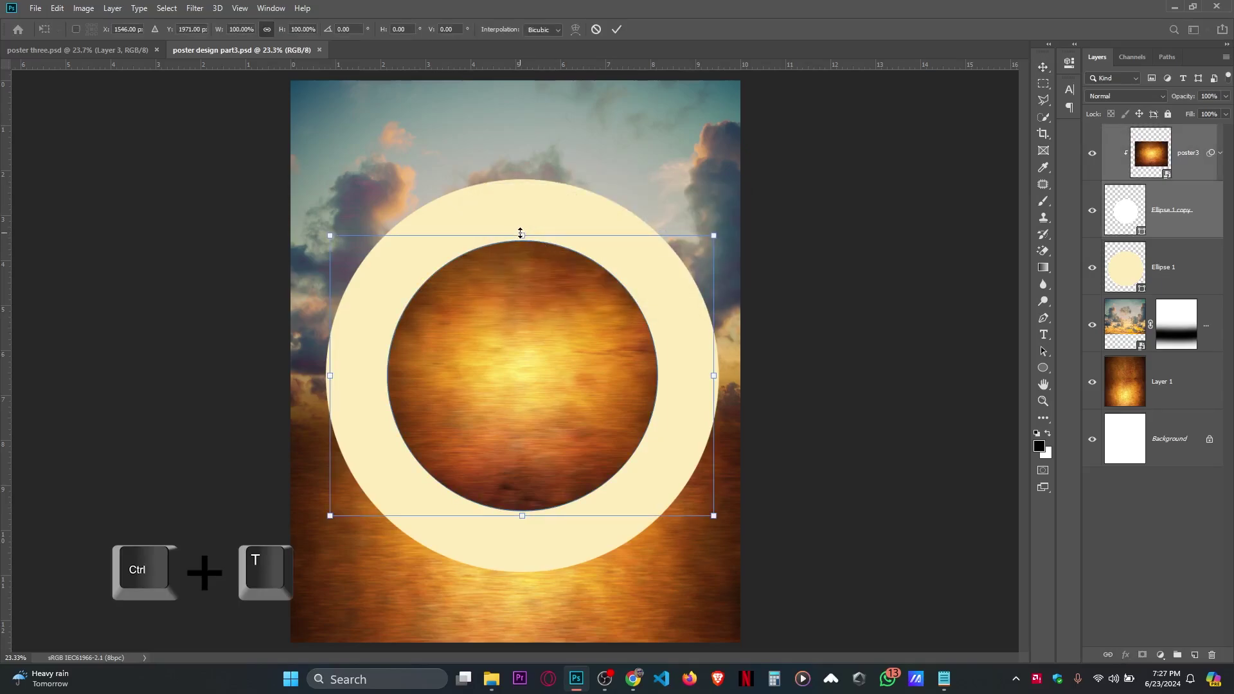
drag(520, 233, 520, 239)
key(ctrl+z)
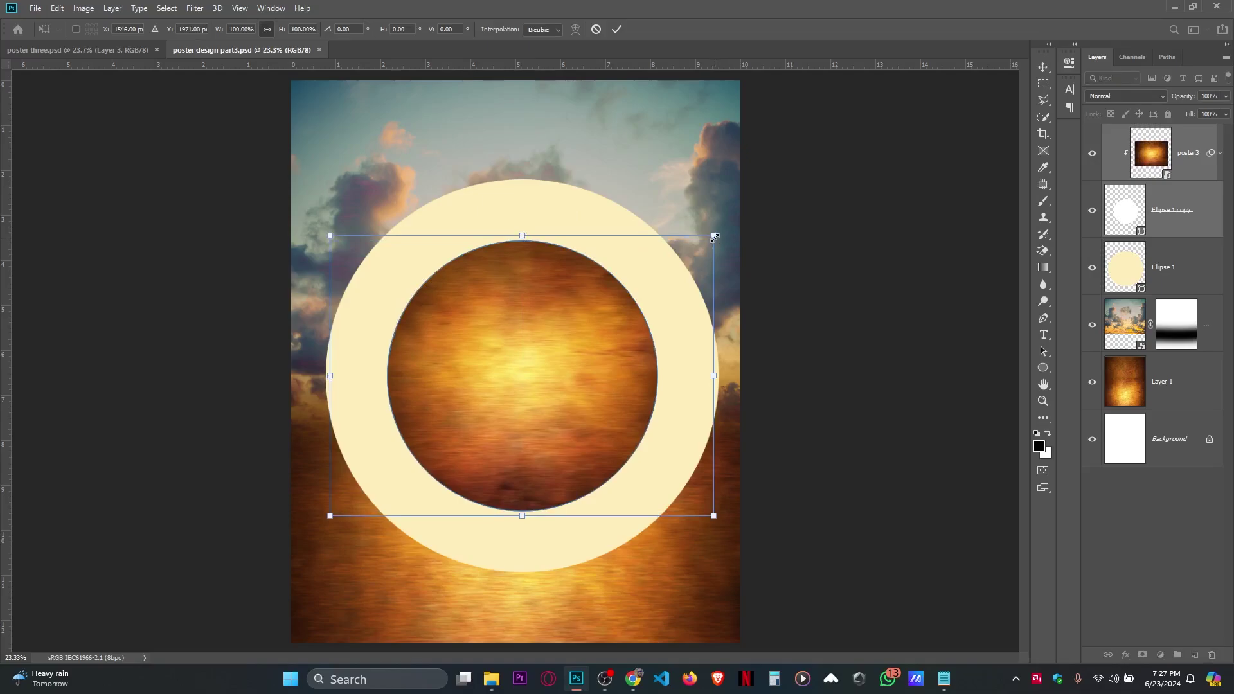
drag(714, 237, 701, 244)
mouse_move(586, 314)
mouse_down()
mouse_move(603, 314)
mouse_move(593, 306)
mouse_move(580, 334)
mouse_up()
key(Return)
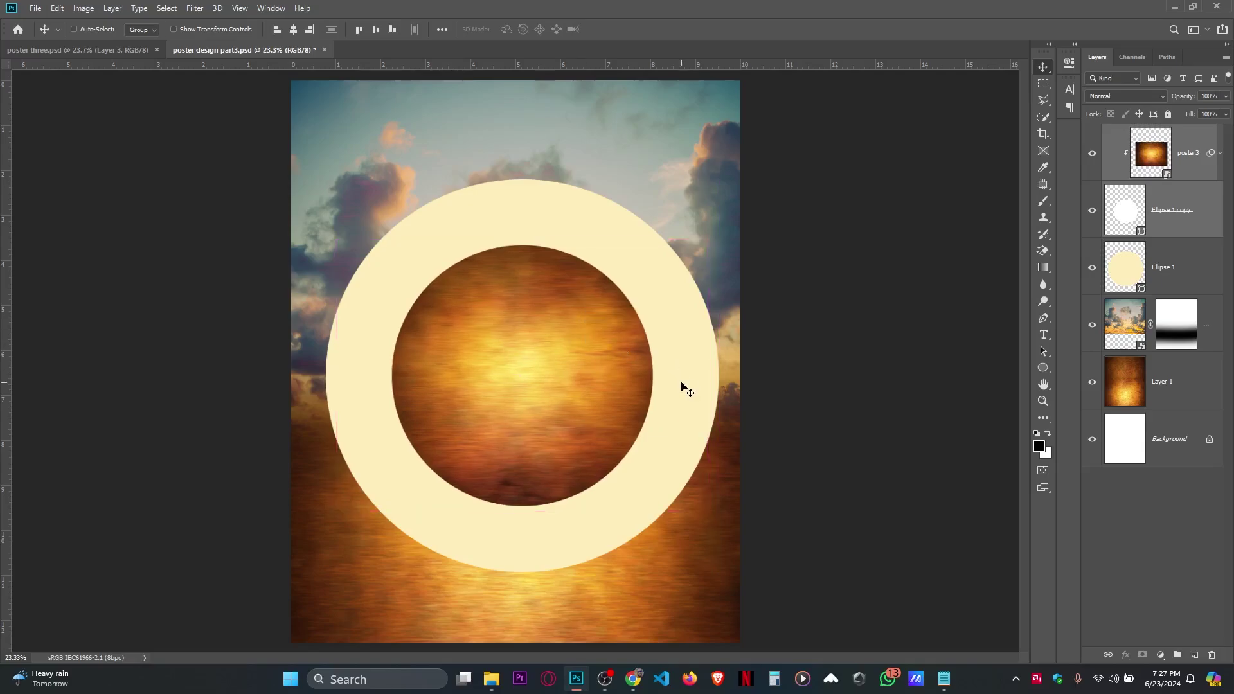
scroll(634, 384, down, 1)
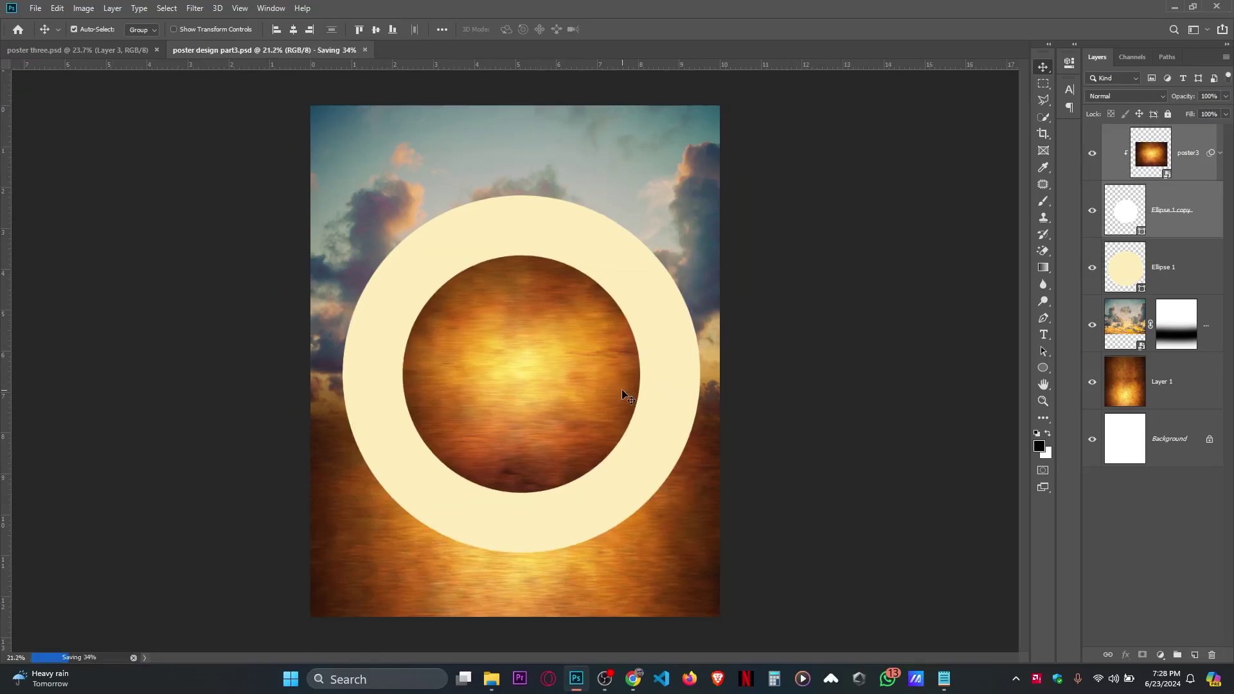
scroll(622, 391, up, 1)
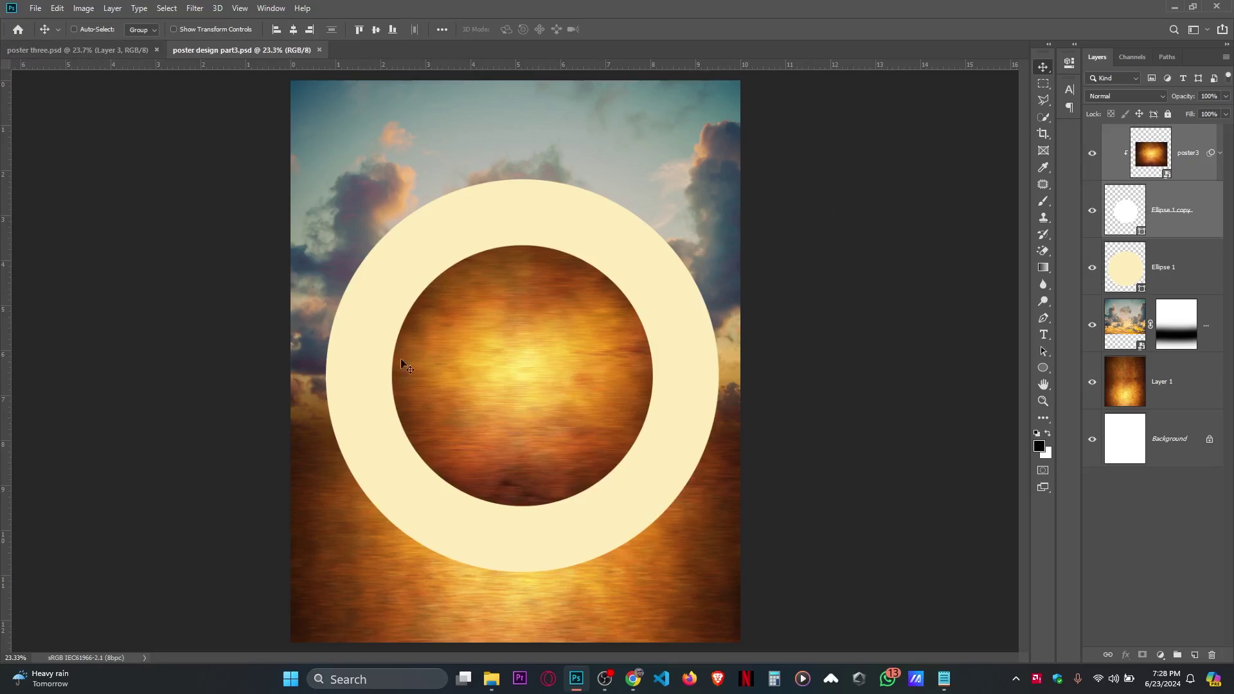
Switch to File Explorer's Downloads folder and select the flight attendant, priest, man-with-book, young church man, handsome businessman and studio portrait cut-outs plus the original priest photo.
click(492, 683)
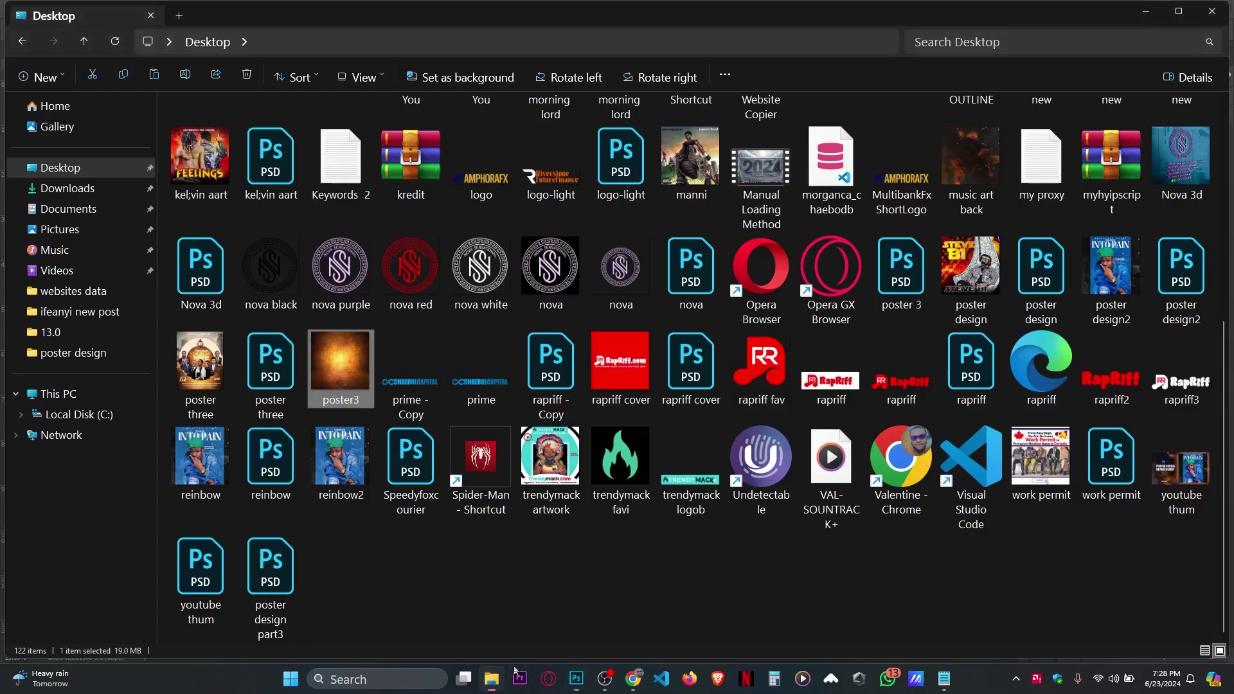
click(67, 188)
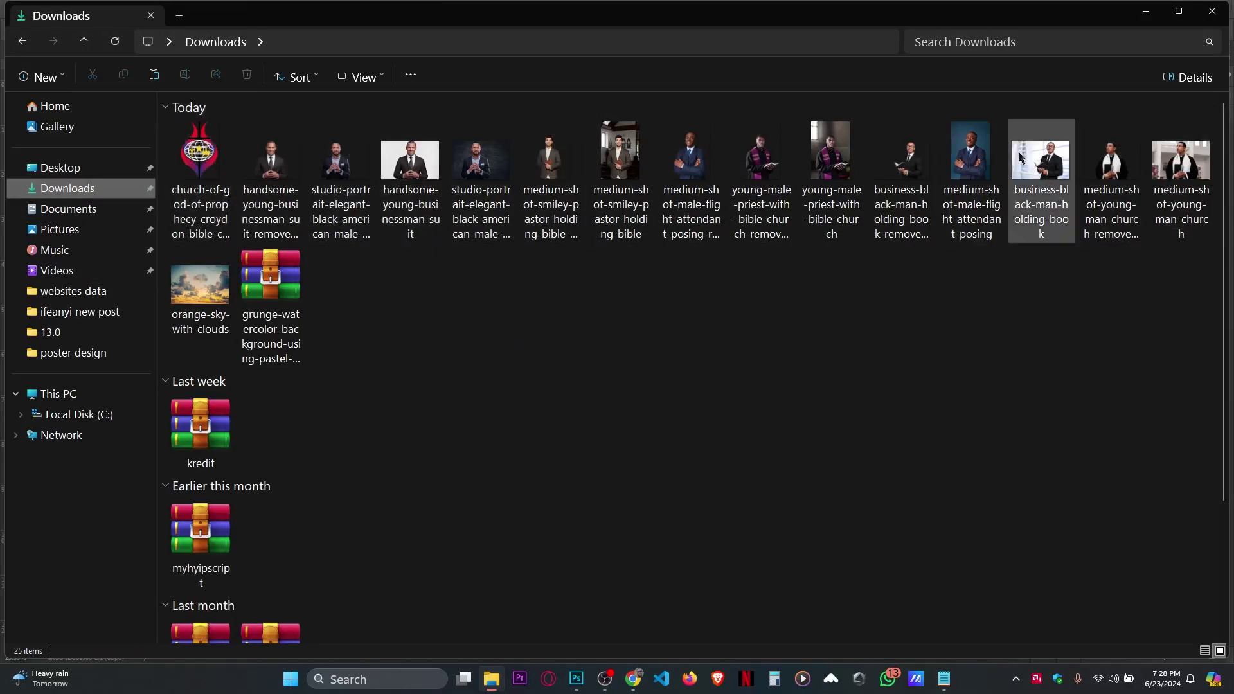
mouse_move(858, 192)
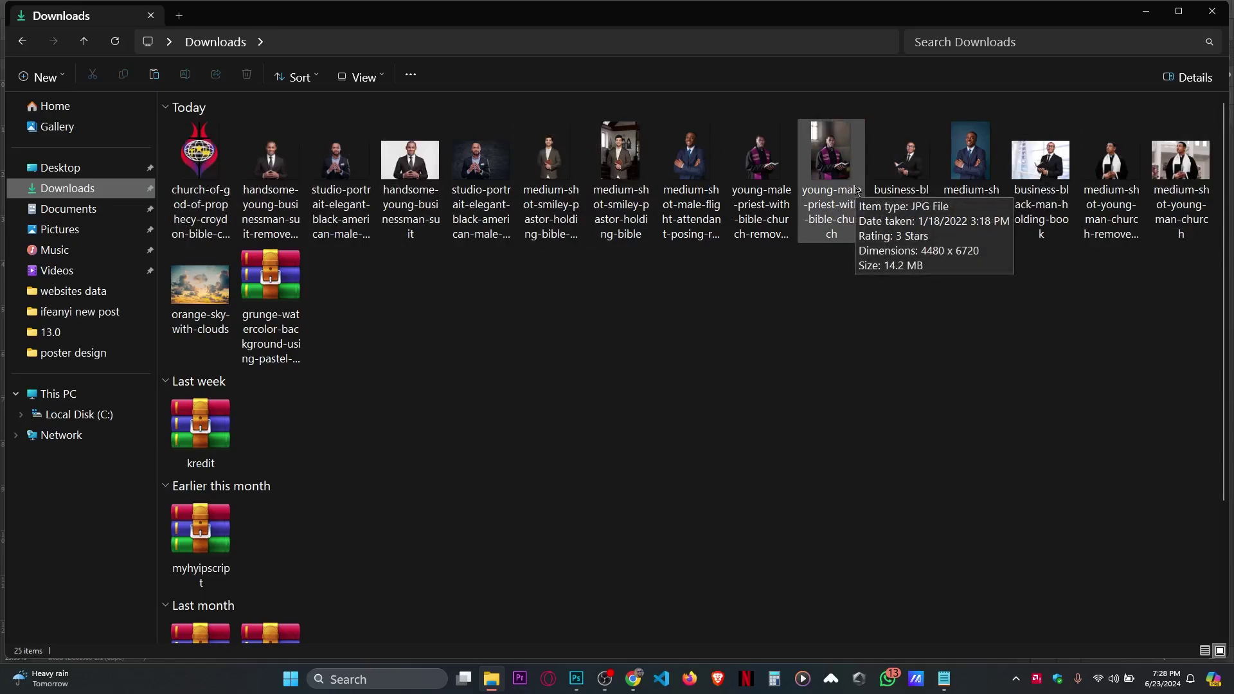
click(714, 175)
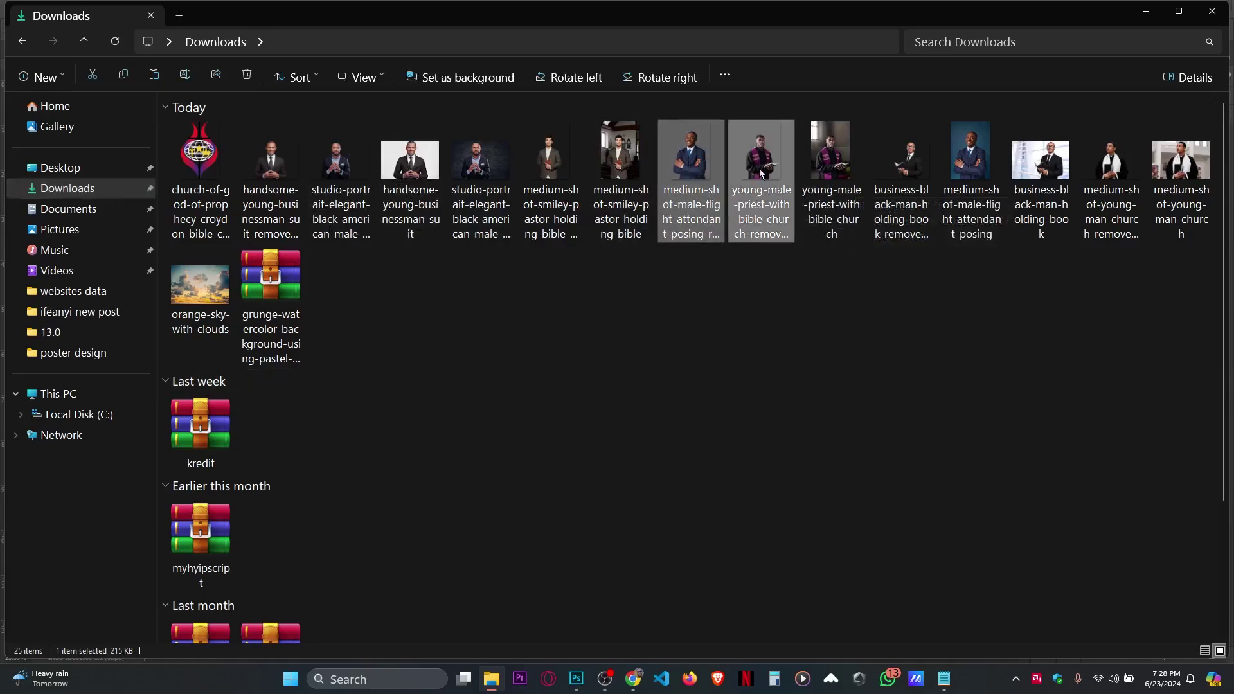
ctrl+click(760, 172)
ctrl+click(820, 160)
ctrl+click(903, 168)
ctrl+click(972, 166)
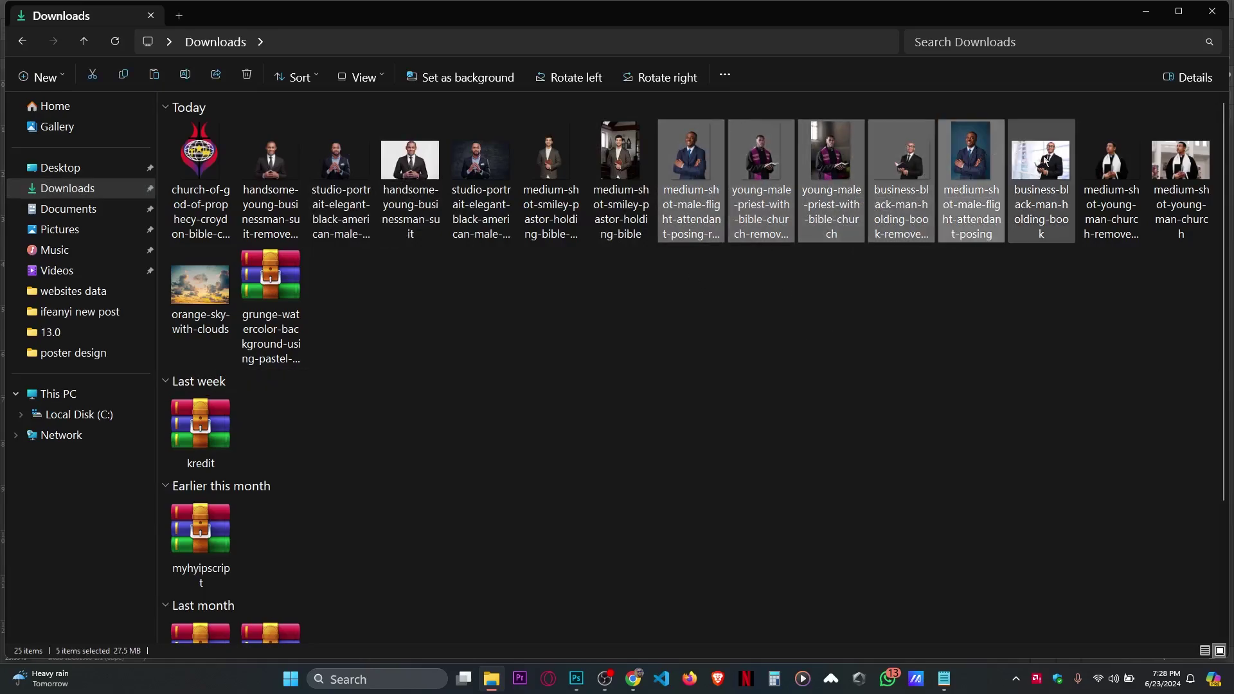
ctrl+click(983, 175)
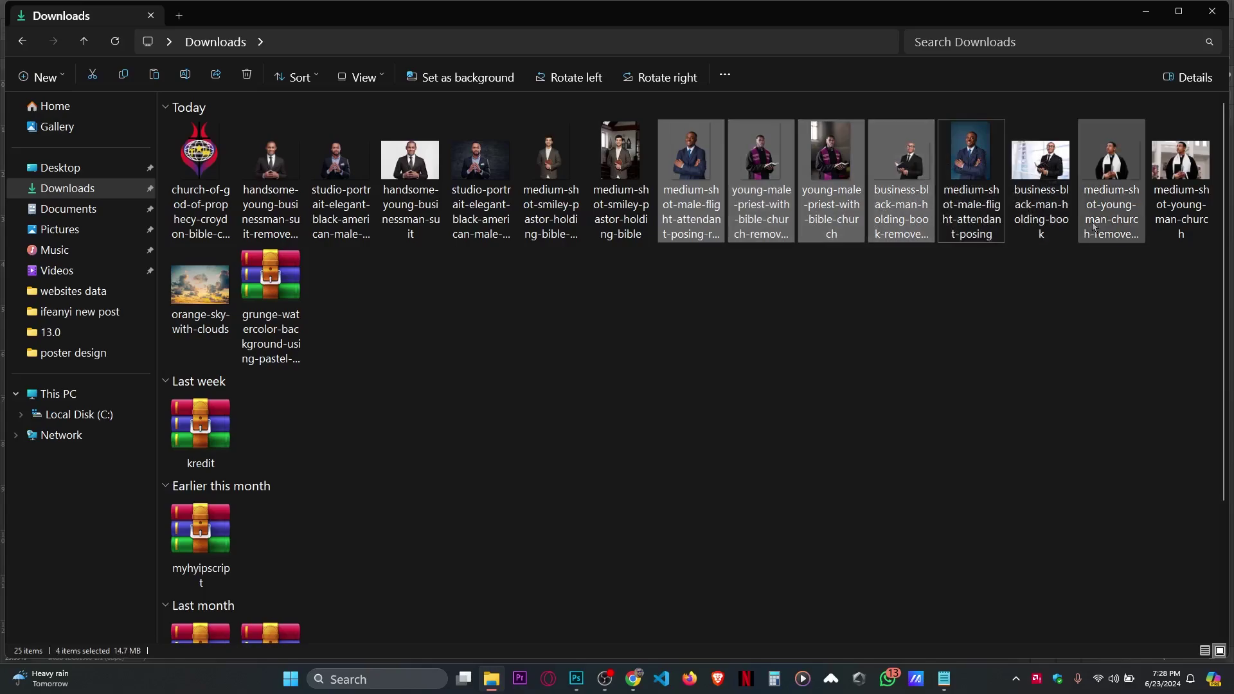
ctrl+click(1106, 160)
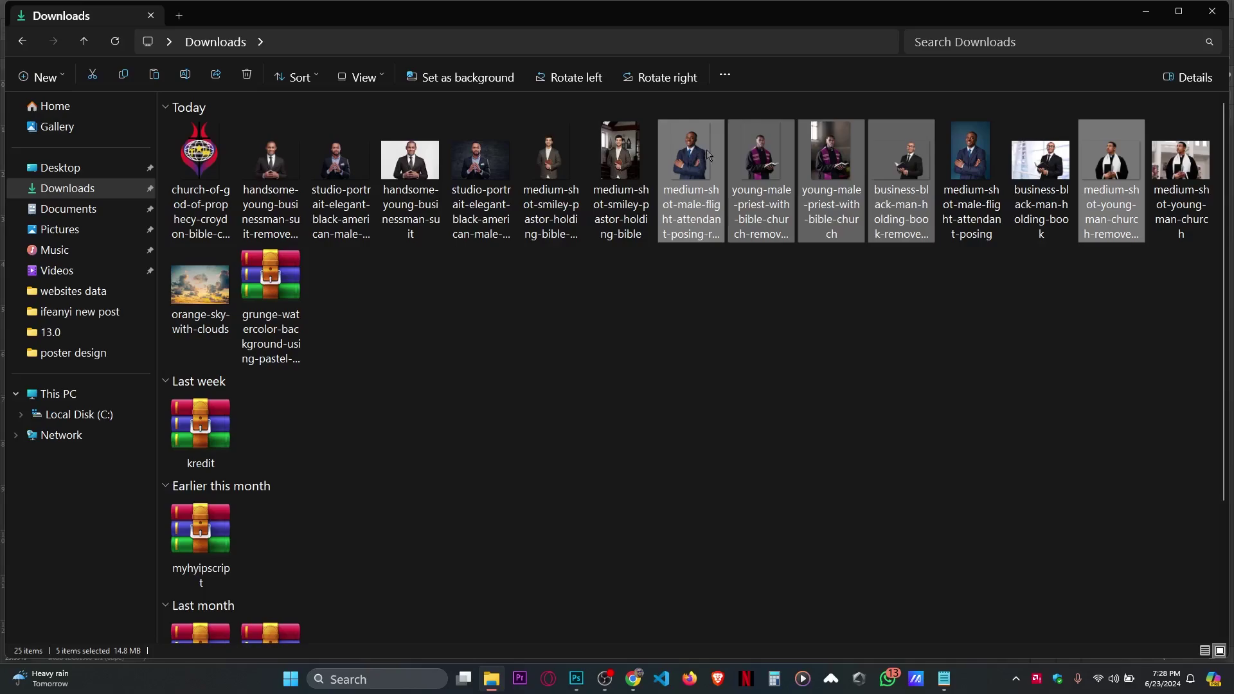
ctrl+click(272, 157)
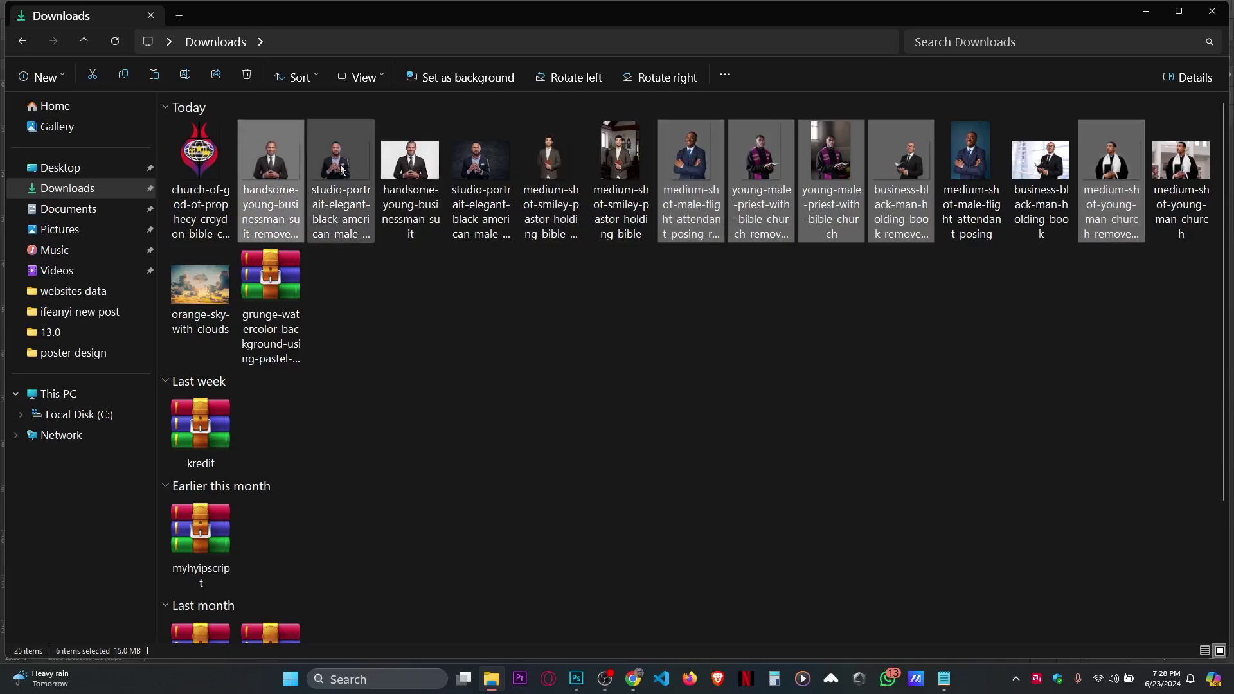
ctrl+click(338, 161)
Place the selected portrait images into the poster document as separate layers at their default size.
drag(692, 181, 553, 323)
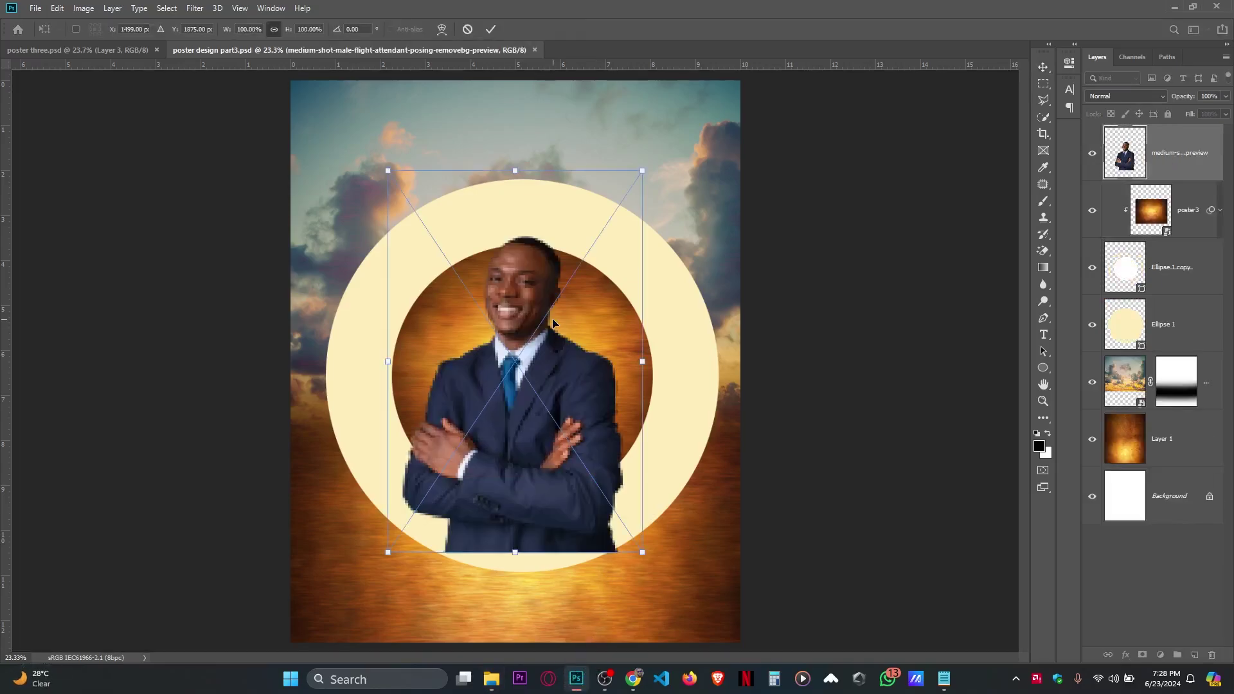
key(Return)
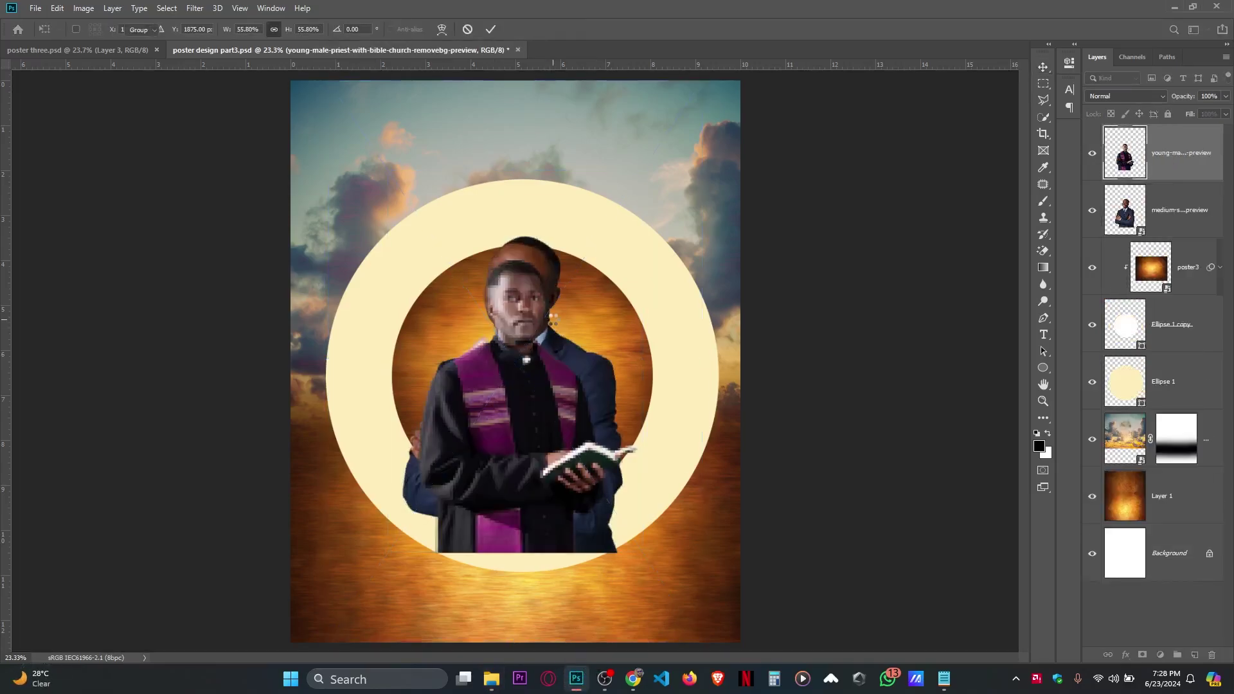
key(Return)
key(Return)
key(Return)
key(Return)
key(Return)
key(Return)
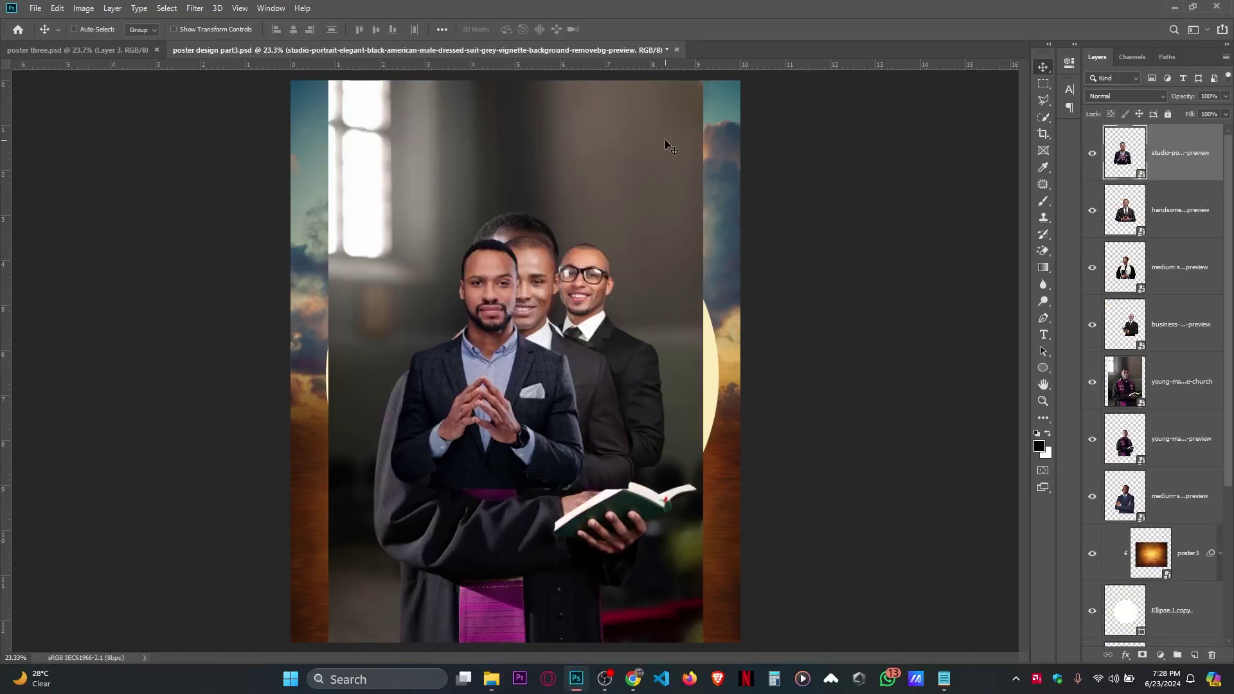
Delete the layer holding the full priest photo with its church background.
click(1178, 383)
key(Delete)
scroll(679, 335, down, 1)
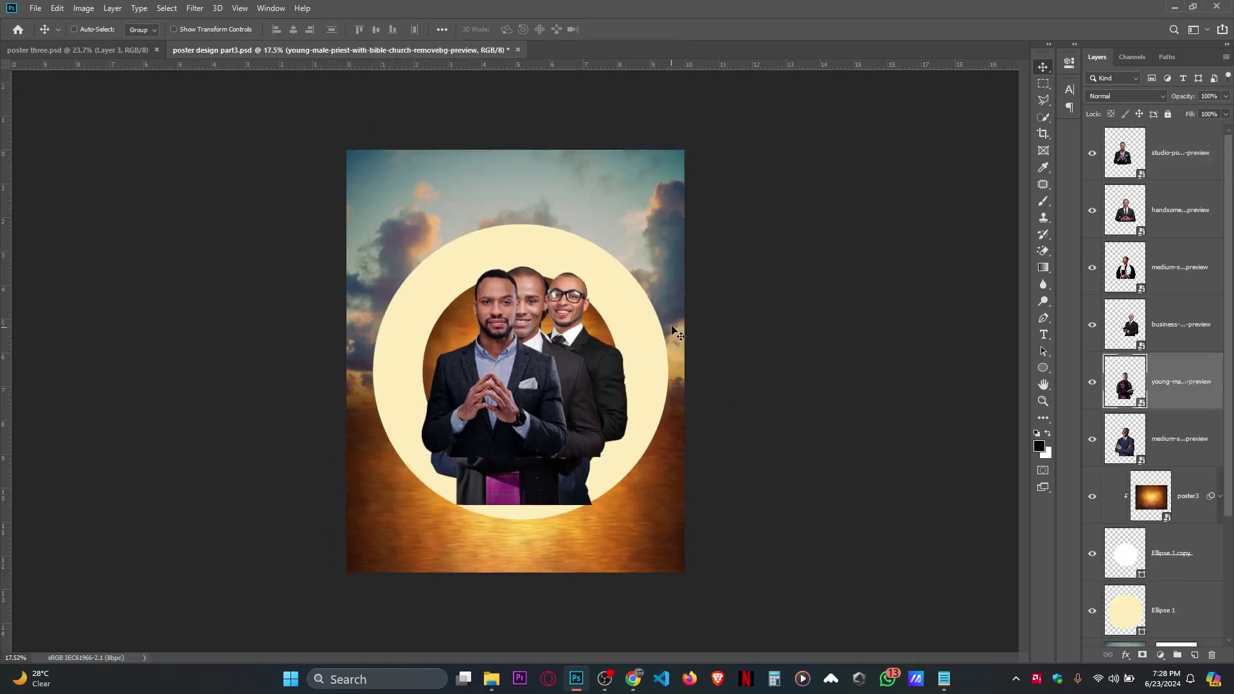
Move all six portrait cut-out layers together to the upper middle of the poster, overlapping the top of the ring.
click(1186, 155)
shift+click(1168, 435)
drag(636, 352, 583, 374)
scroll(543, 368, up, 3)
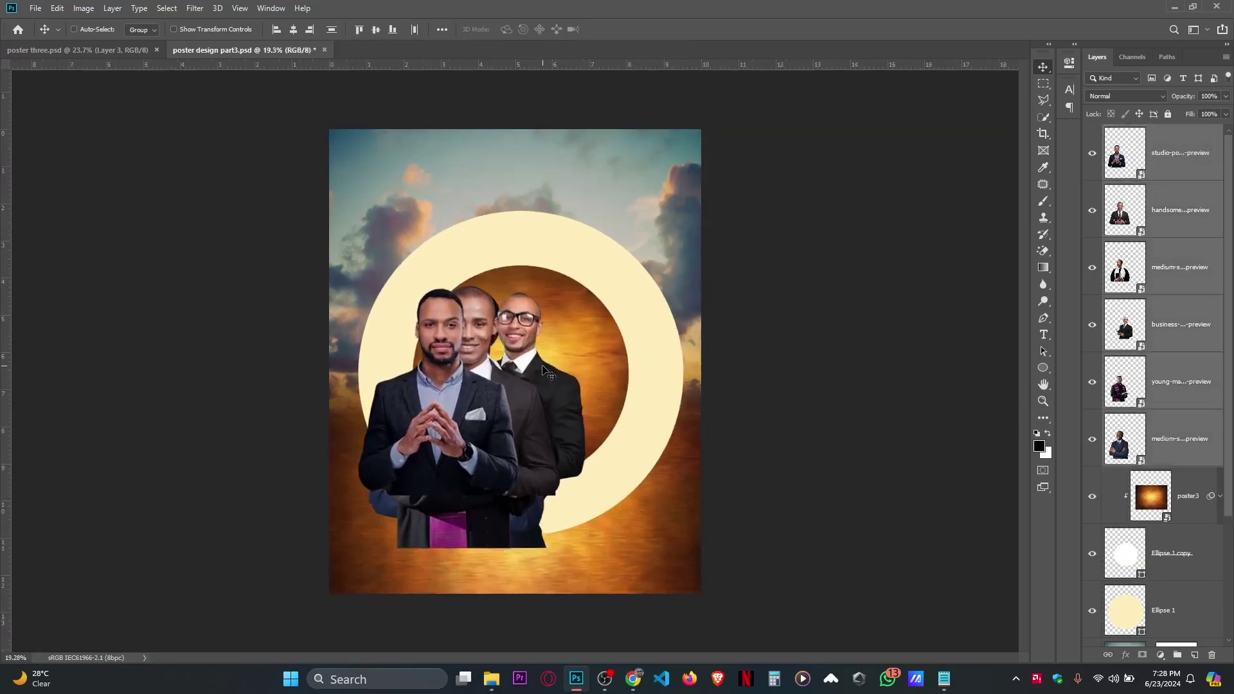
drag(496, 385, 597, 217)
Hide all six portrait cut-out layers so only the background and ring show.
click(1092, 439)
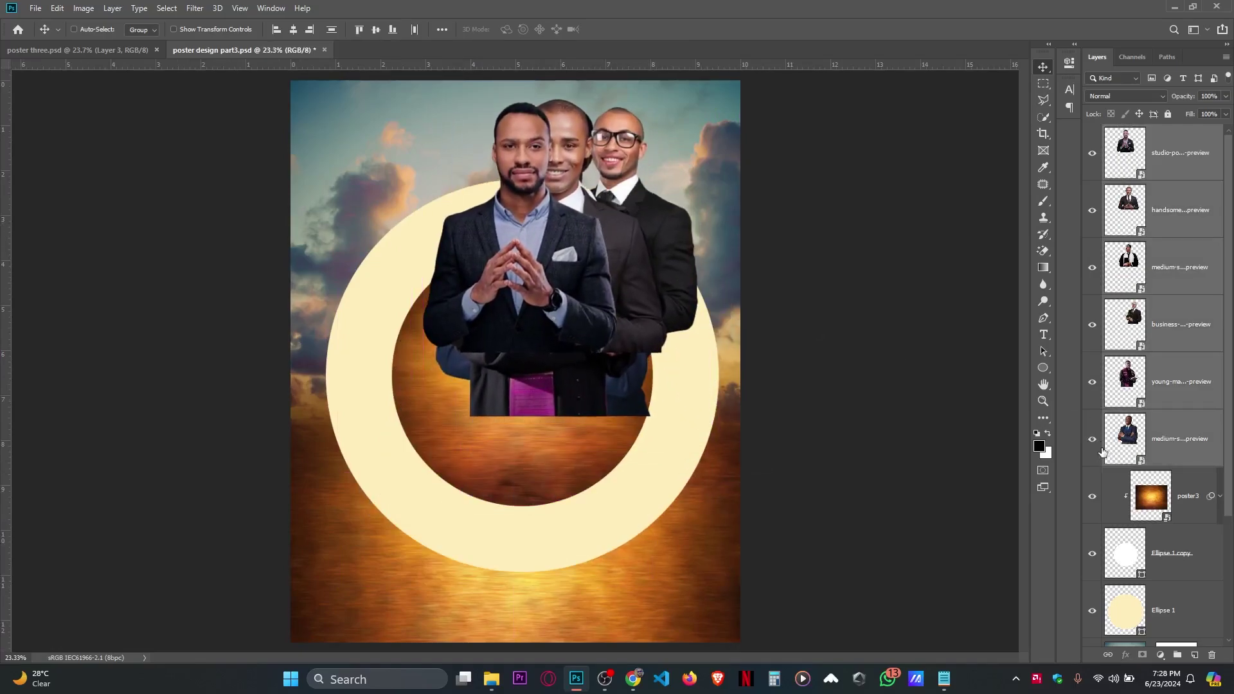
click(1092, 381)
click(1092, 267)
click(1092, 210)
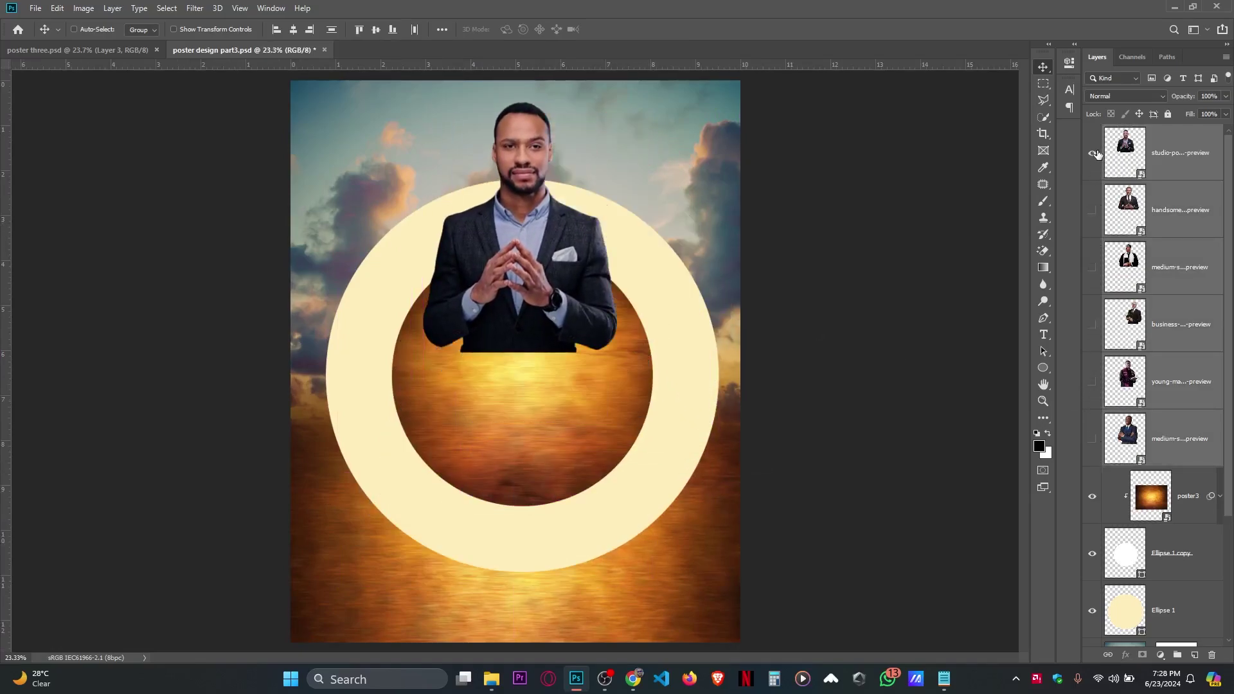
click(1092, 153)
Place the medium-shot-young-man-church cut-out from Downloads again, centred over the lower part of the ring and scaled to about 83.6%.
click(1207, 270)
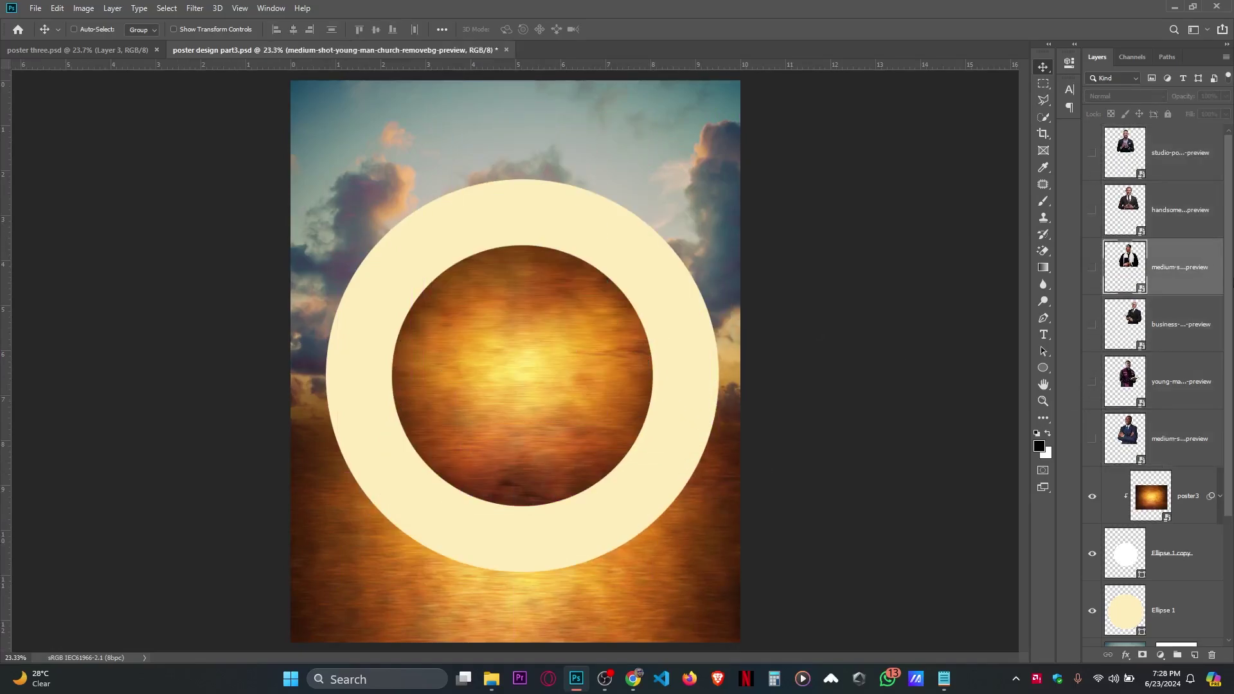
click(500, 680)
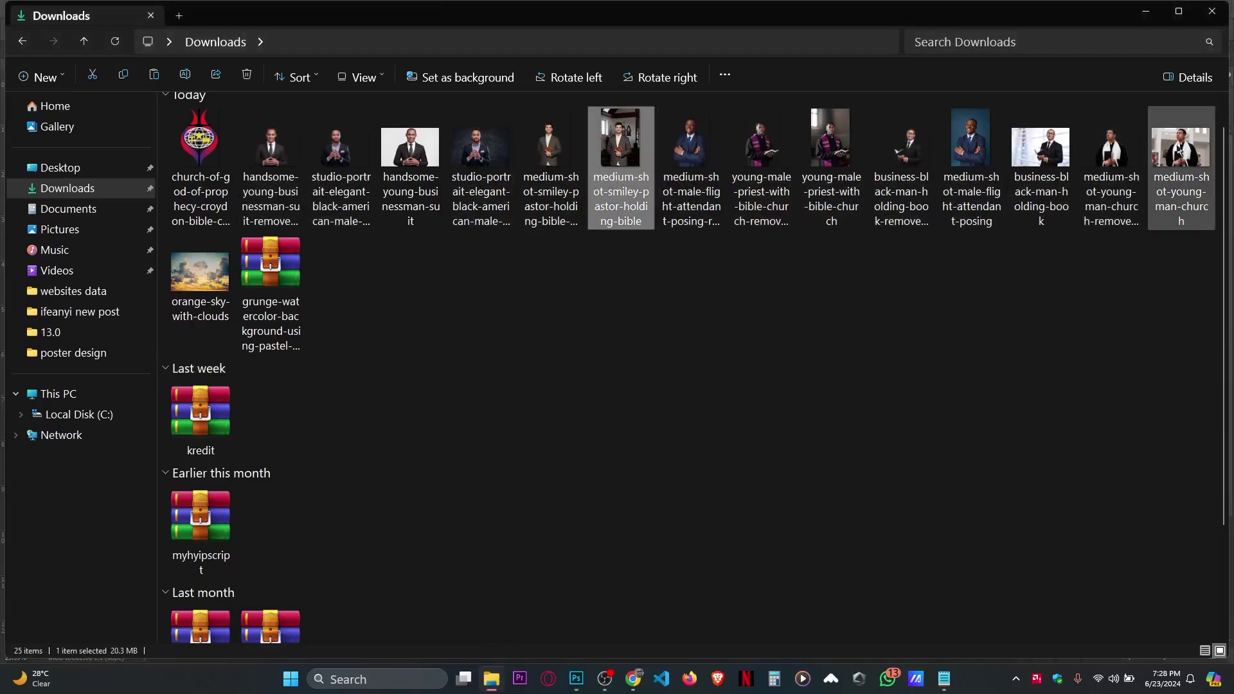
drag(1111, 161, 526, 452)
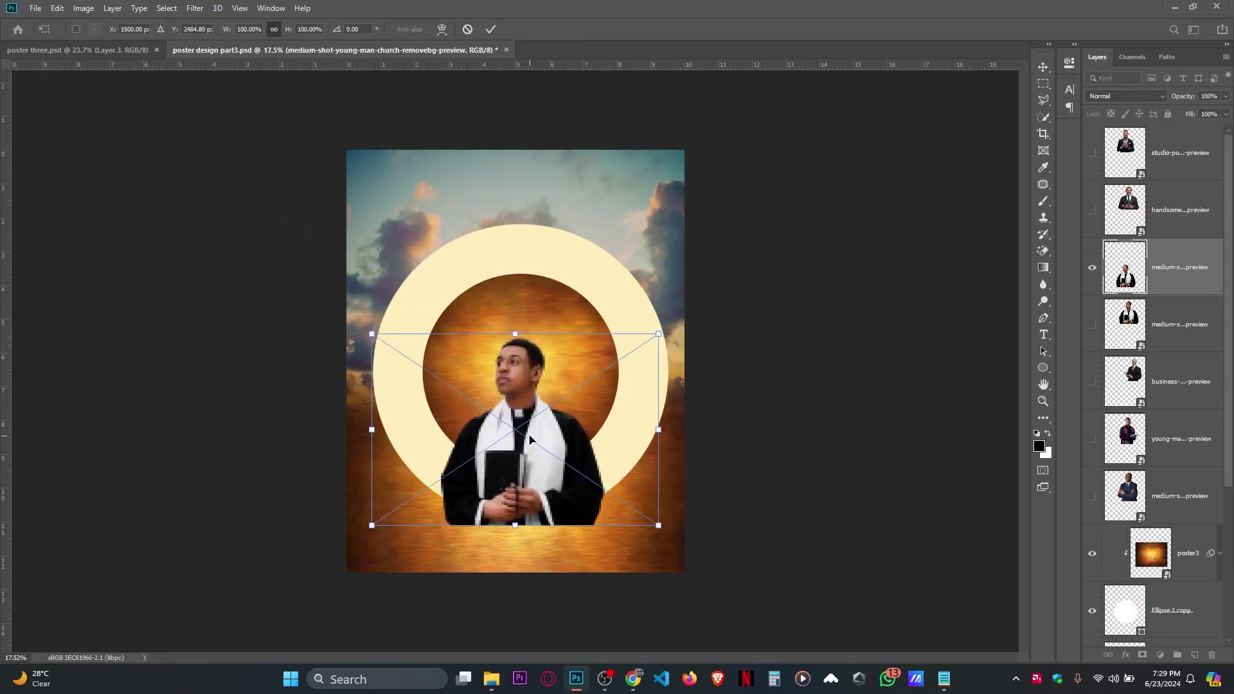
key(ctrl+plus)
drag(510, 323, 511, 368)
key(ctrl+plus)
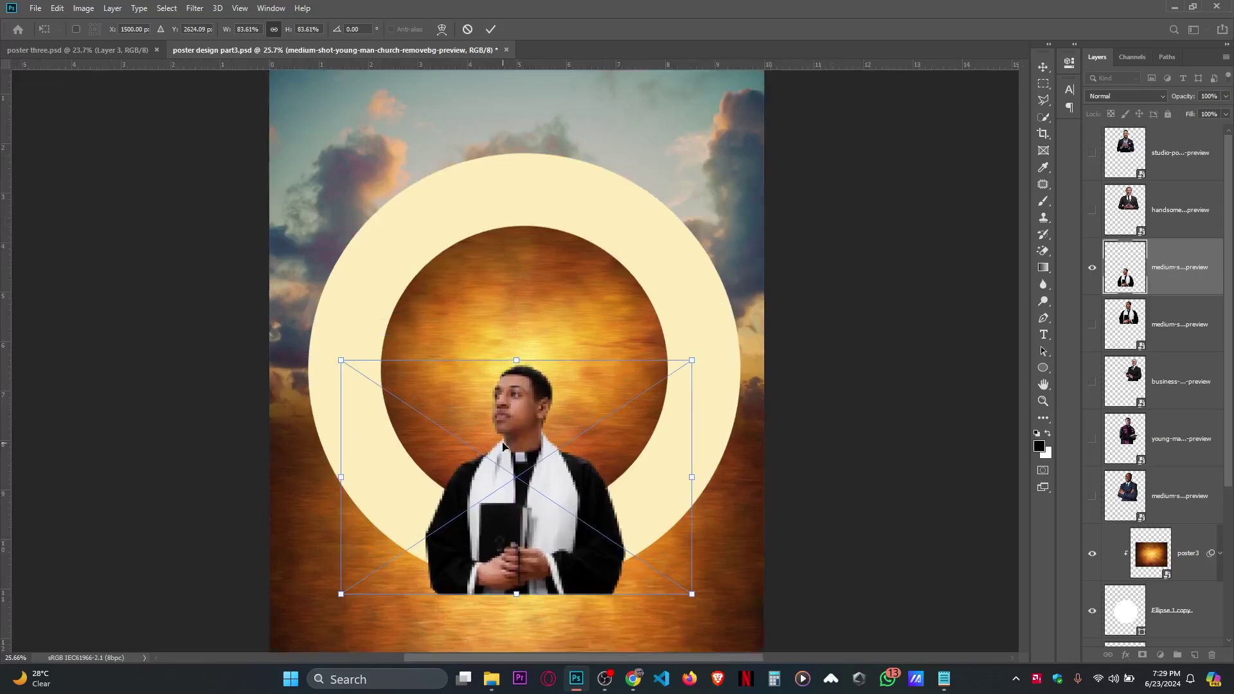
key(Return)
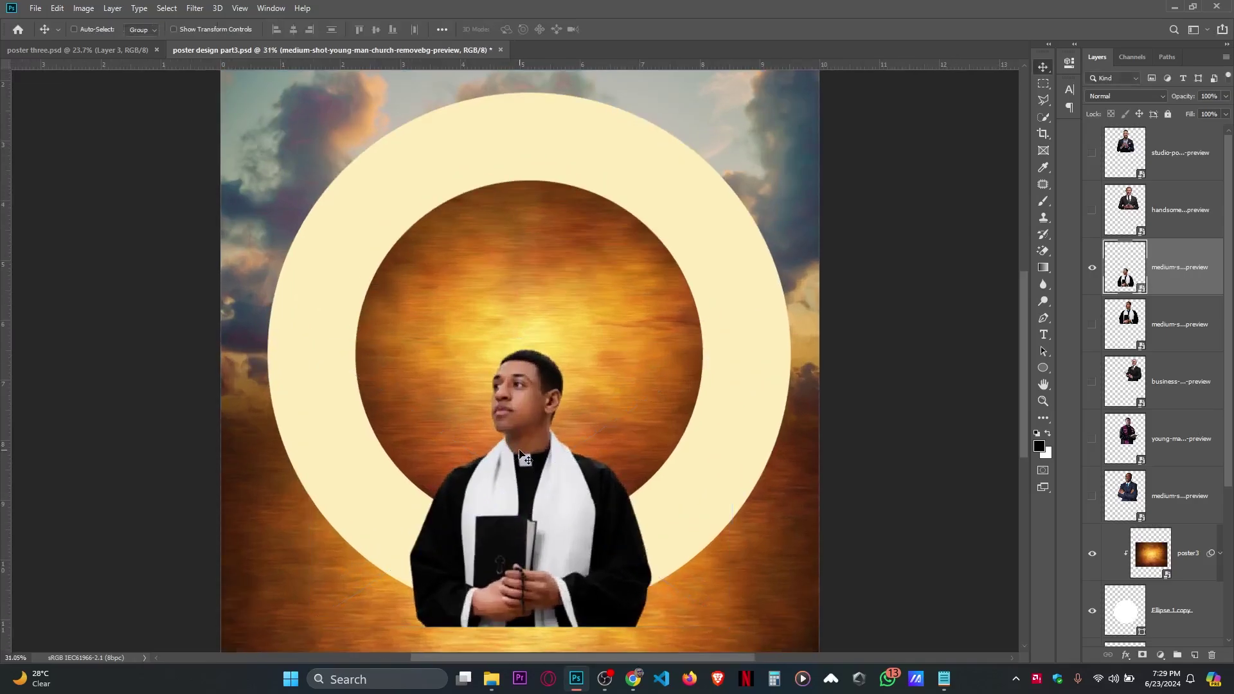
scroll(520, 453, down, 2)
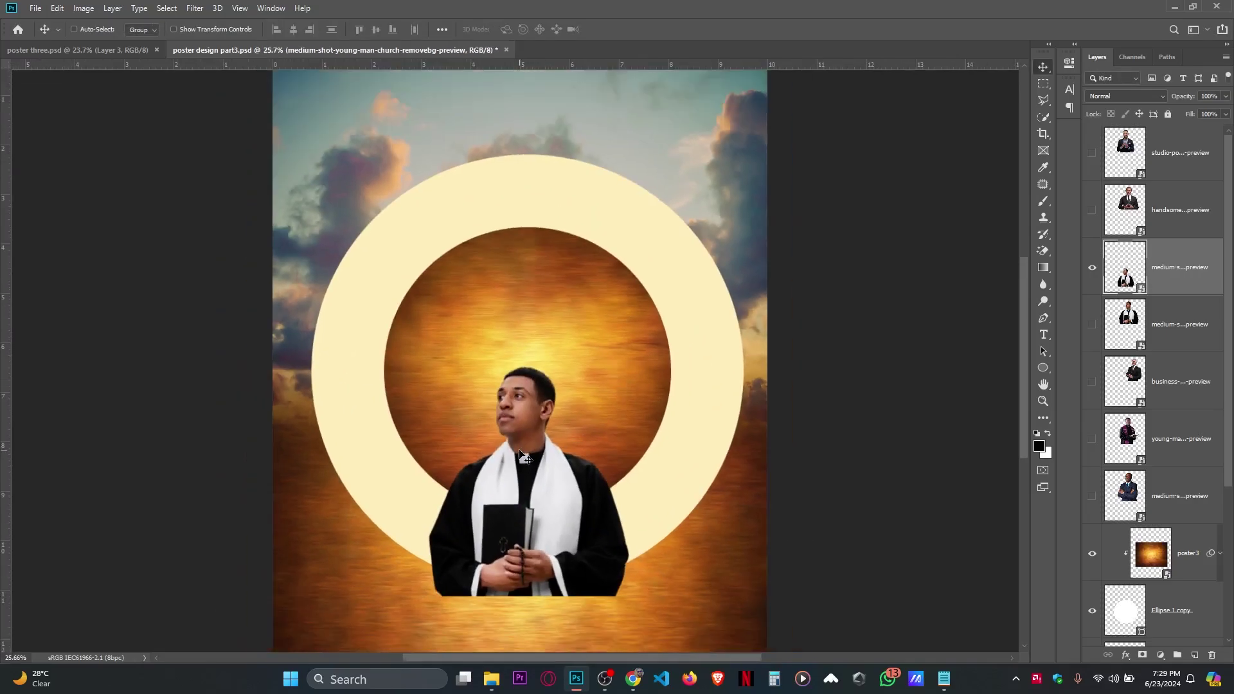
Enlarge the centre pastor in the white stole to about 89.6%, keeping his bottom edge in place.
key(ctrl+t)
drag(526, 361, 526, 349)
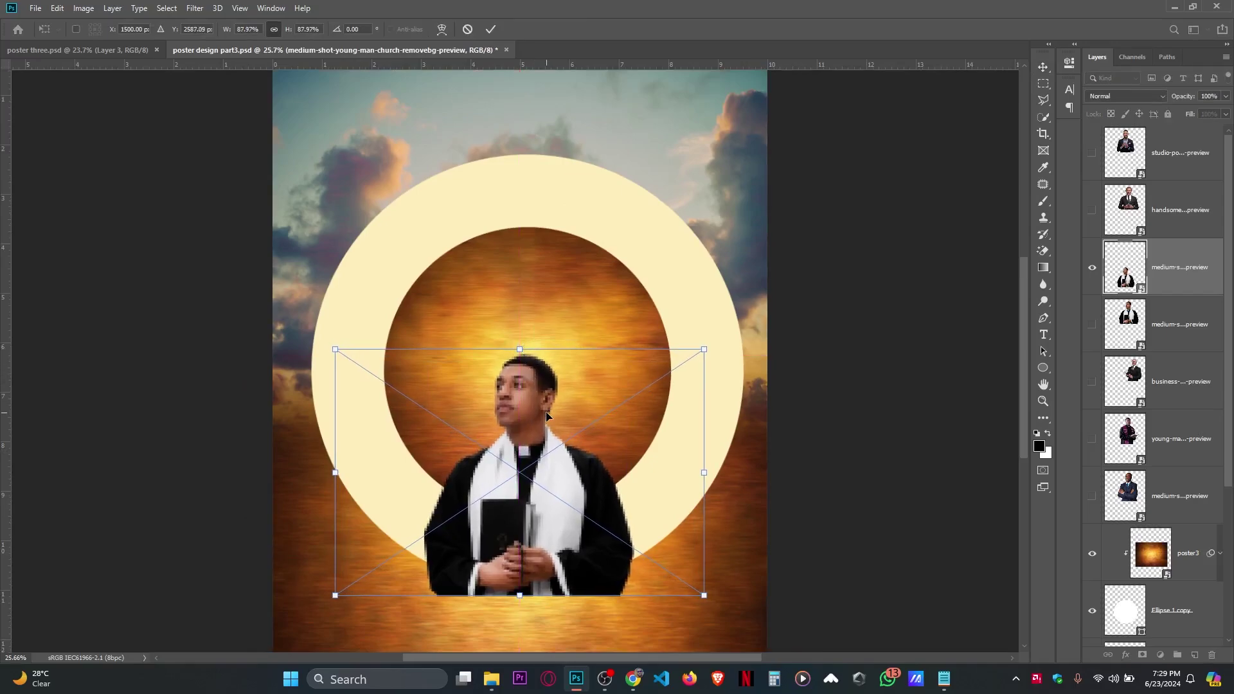
click(516, 352)
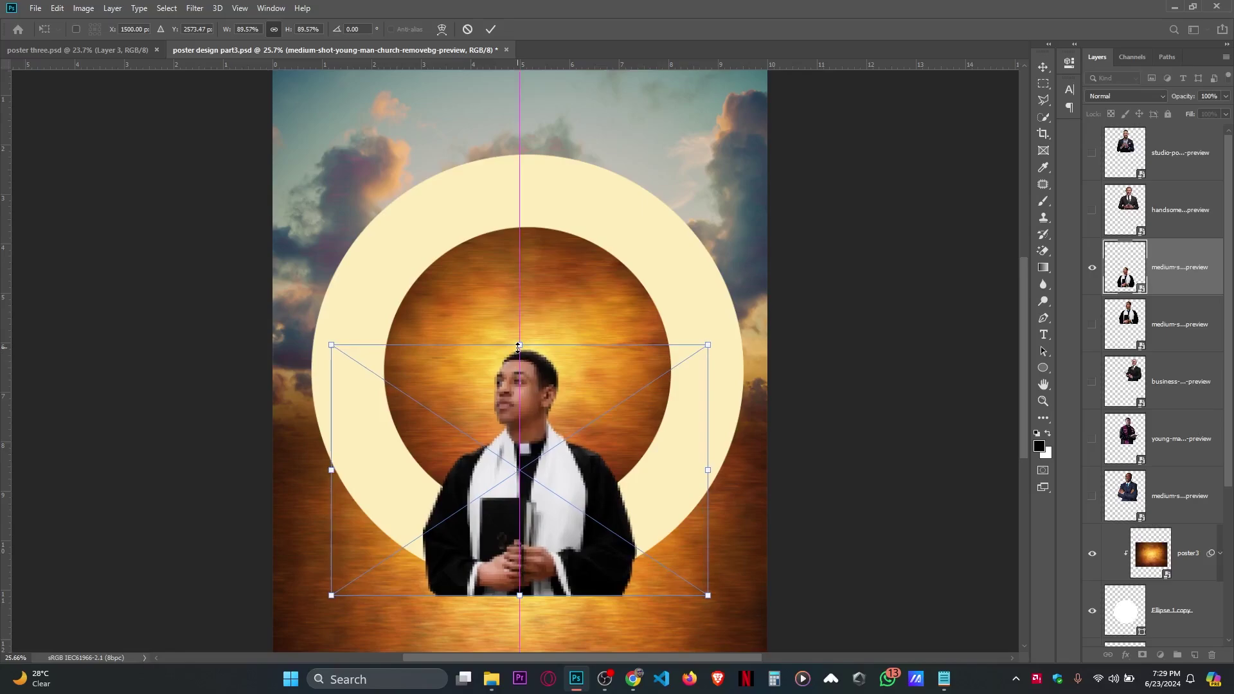
key(Return)
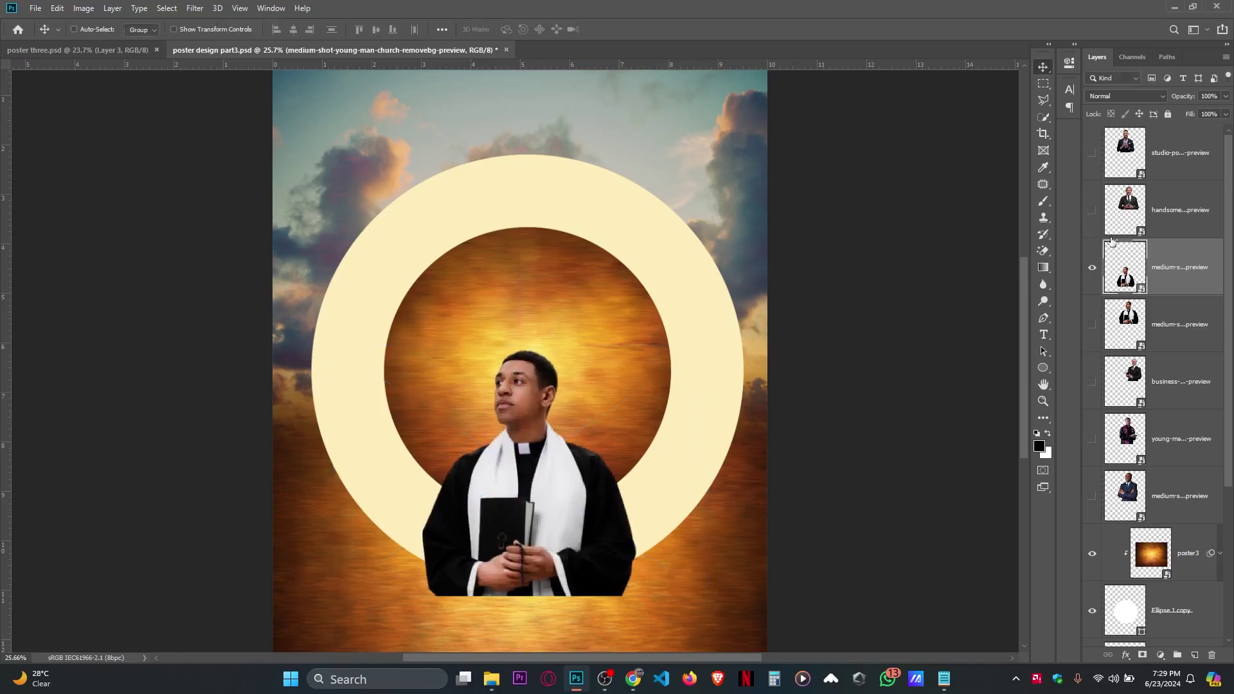
Delete the hidden duplicate of the young church man and reselect his visible layer.
click(1150, 331)
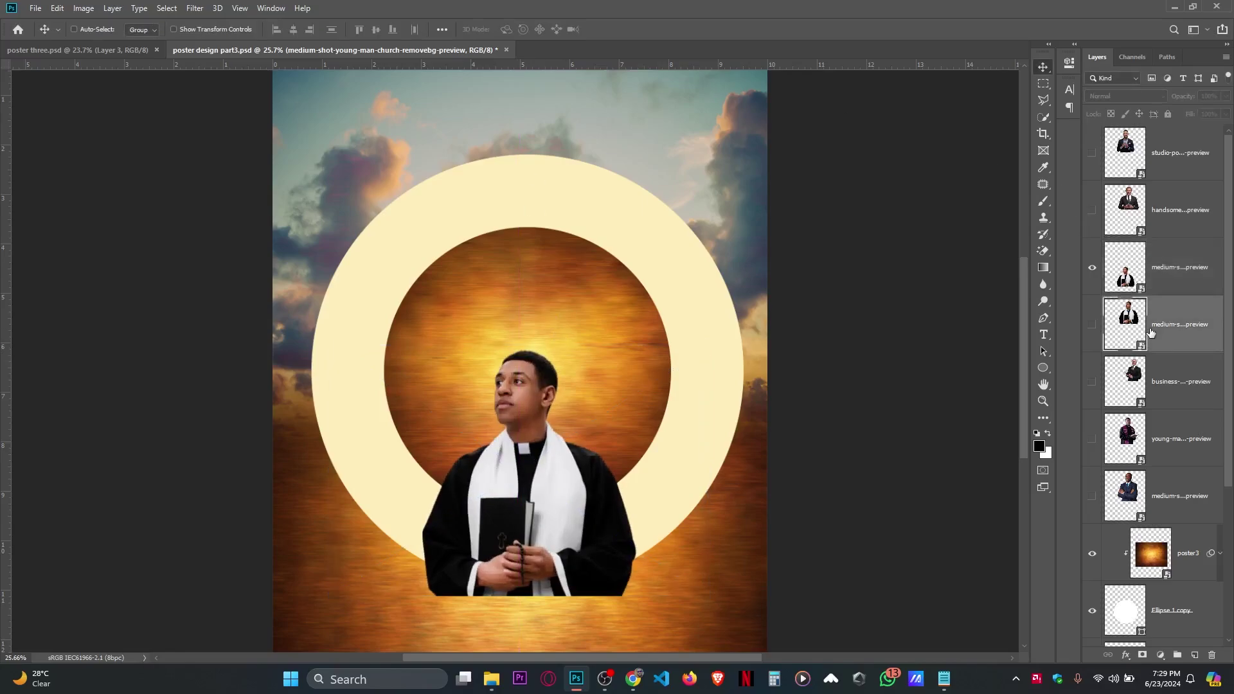
key(Delete)
click(1159, 271)
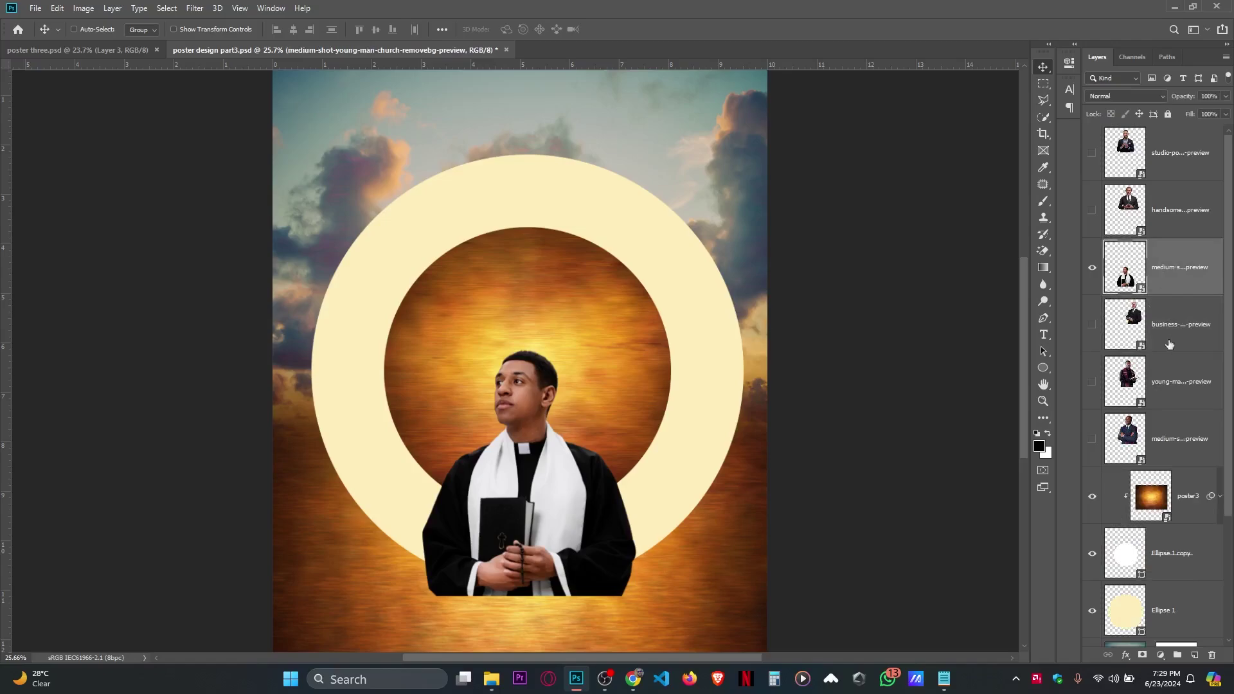
Show the business-black-man-holding-book cut-out and place him beside the centre pastor, in front of the ring's lower-left part.
click(1167, 435)
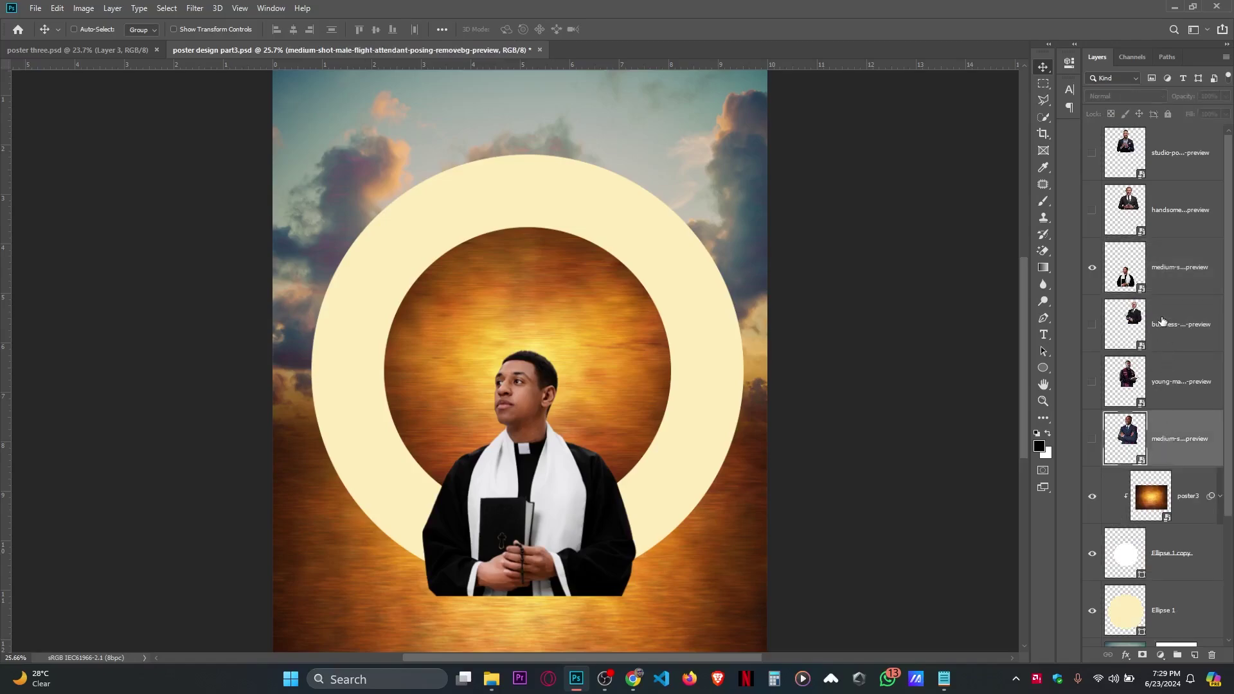
scroll(1162, 321, down, 2)
scroll(1162, 257, up, 2)
click(1178, 319)
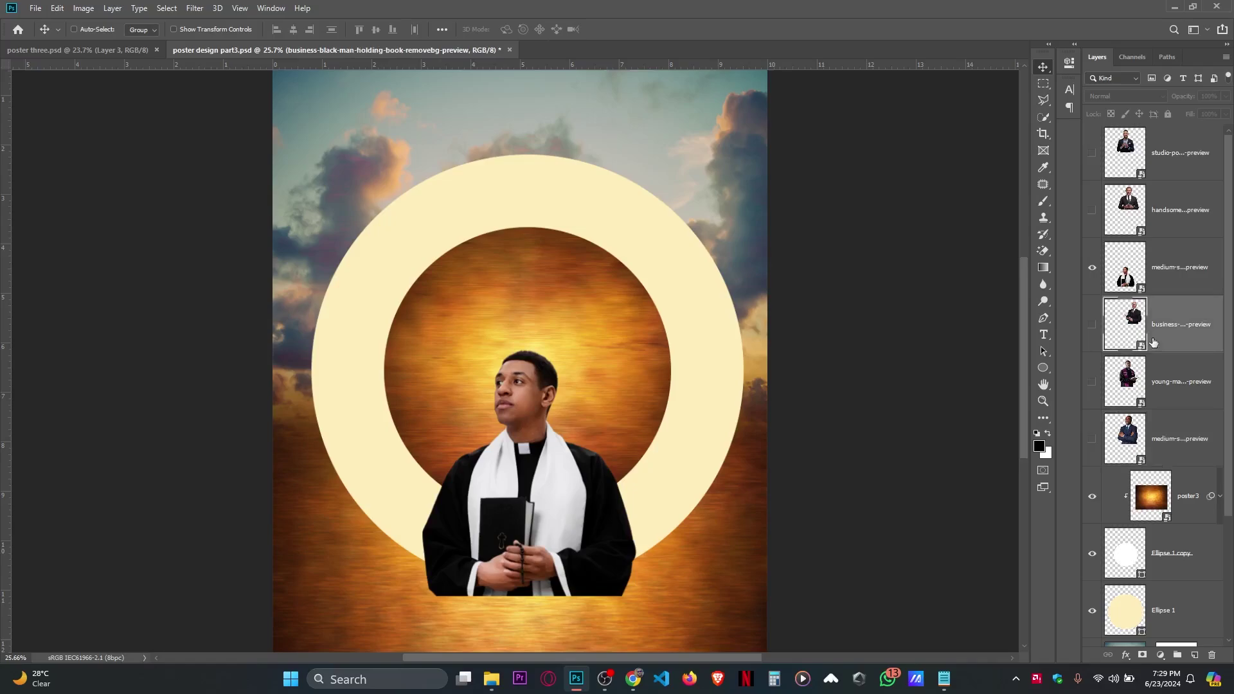
click(1092, 324)
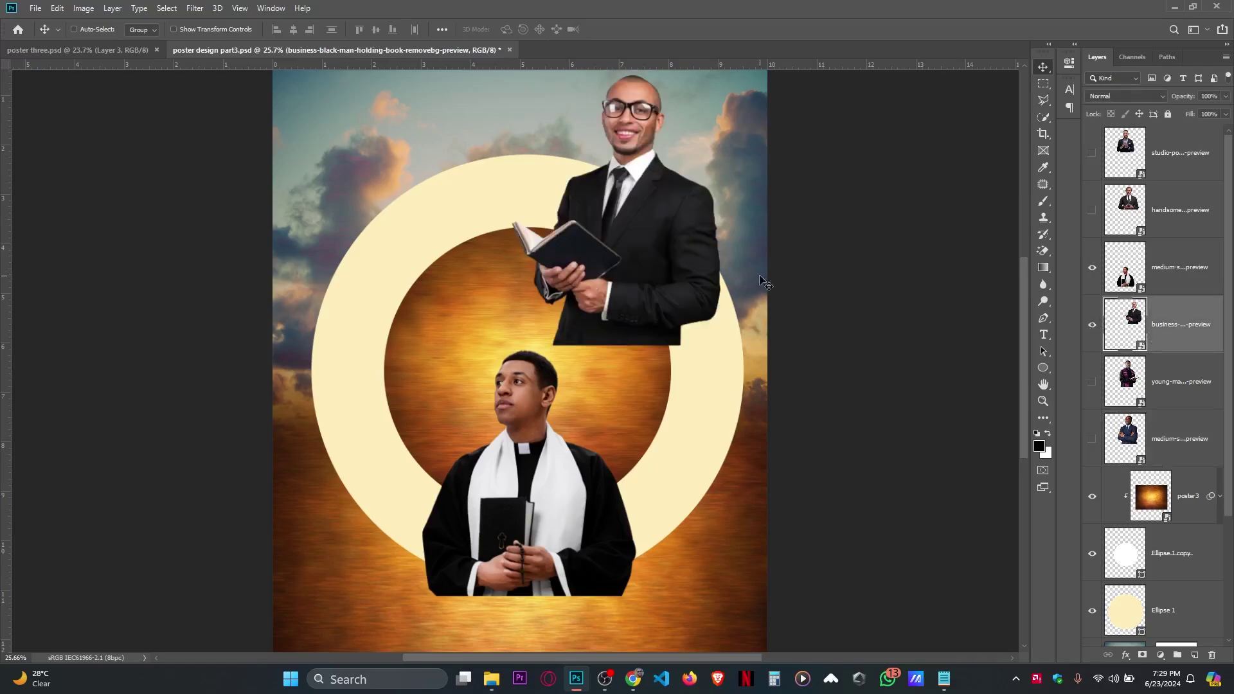
drag(737, 241, 546, 535)
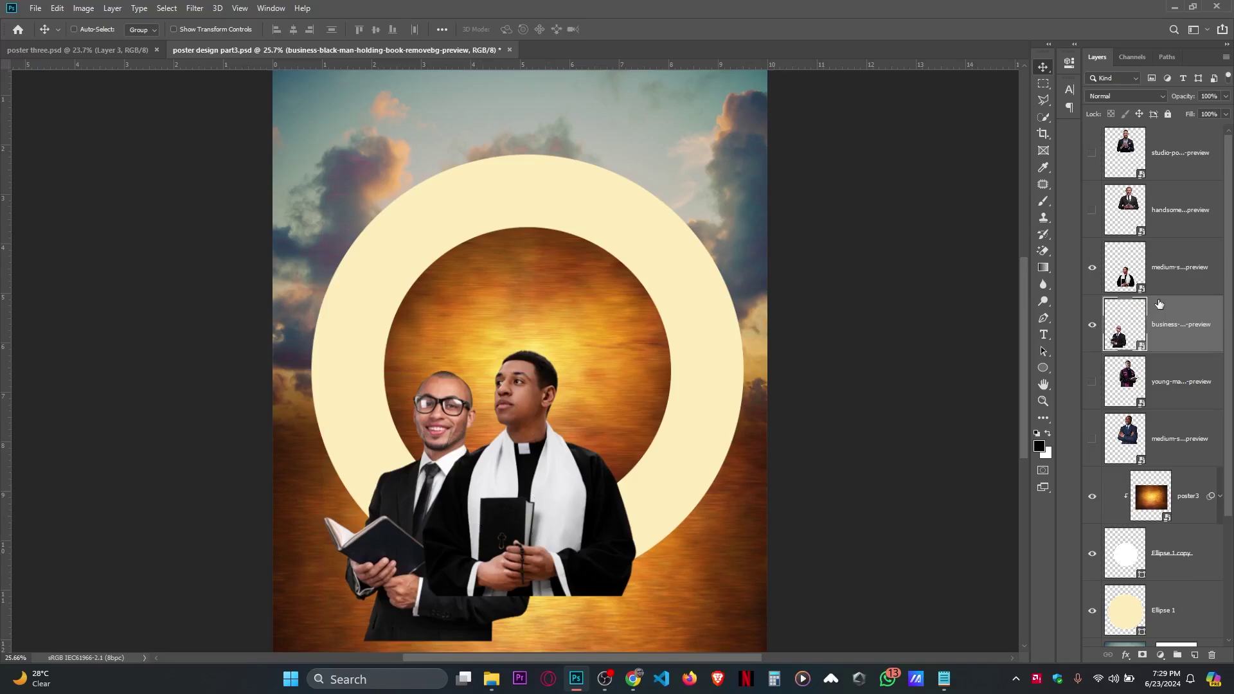
Show the young-male-priest-with-bible cut-out, scale him to about 87.8%, and place him on the other side of the centre pastor.
click(1154, 388)
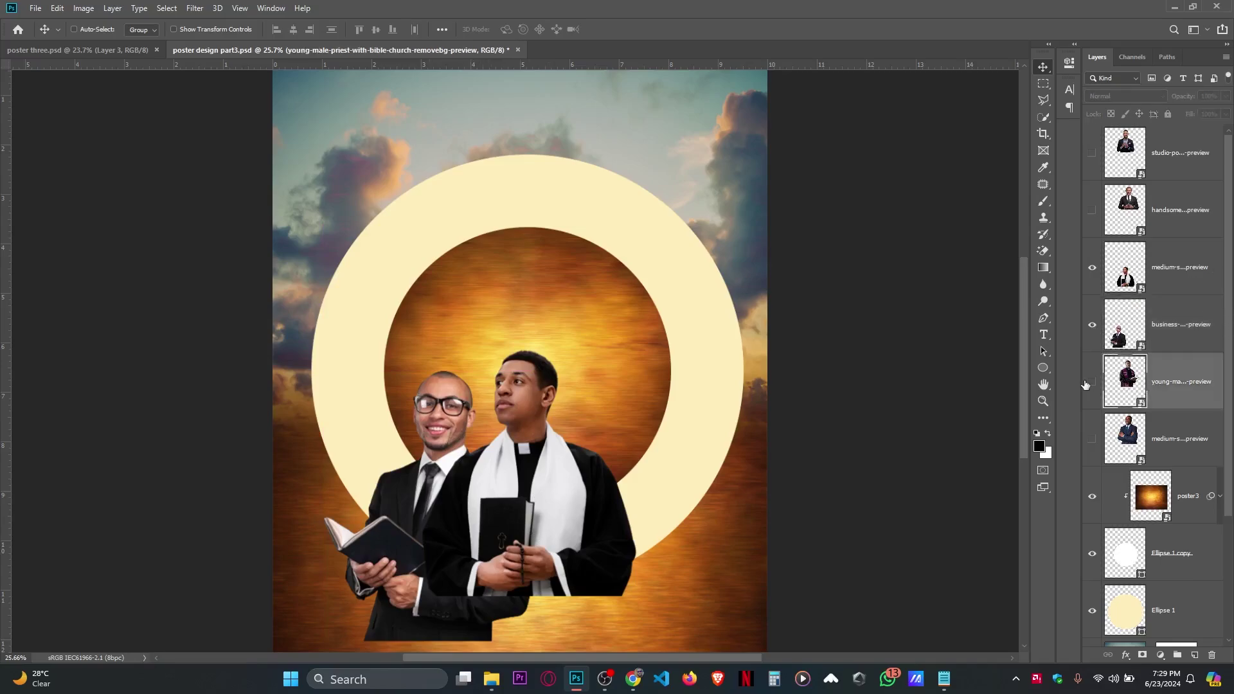
click(1092, 382)
drag(543, 252, 582, 546)
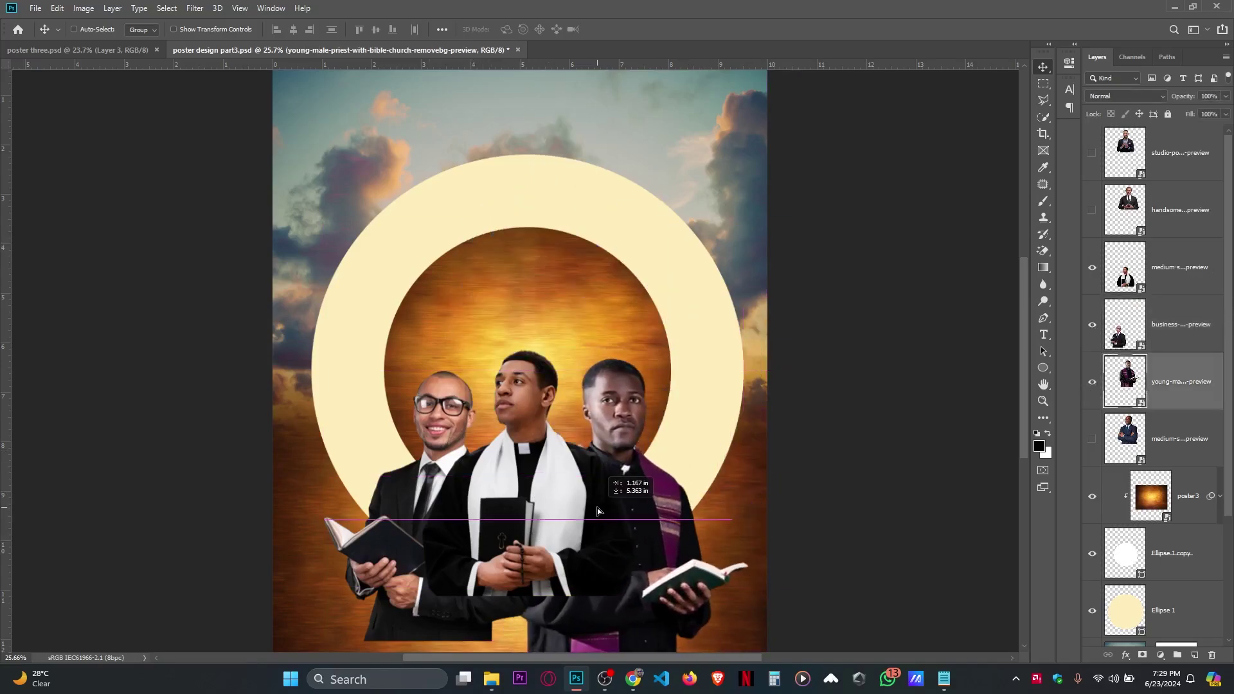
scroll(610, 486, down, 2)
key(ctrl+t)
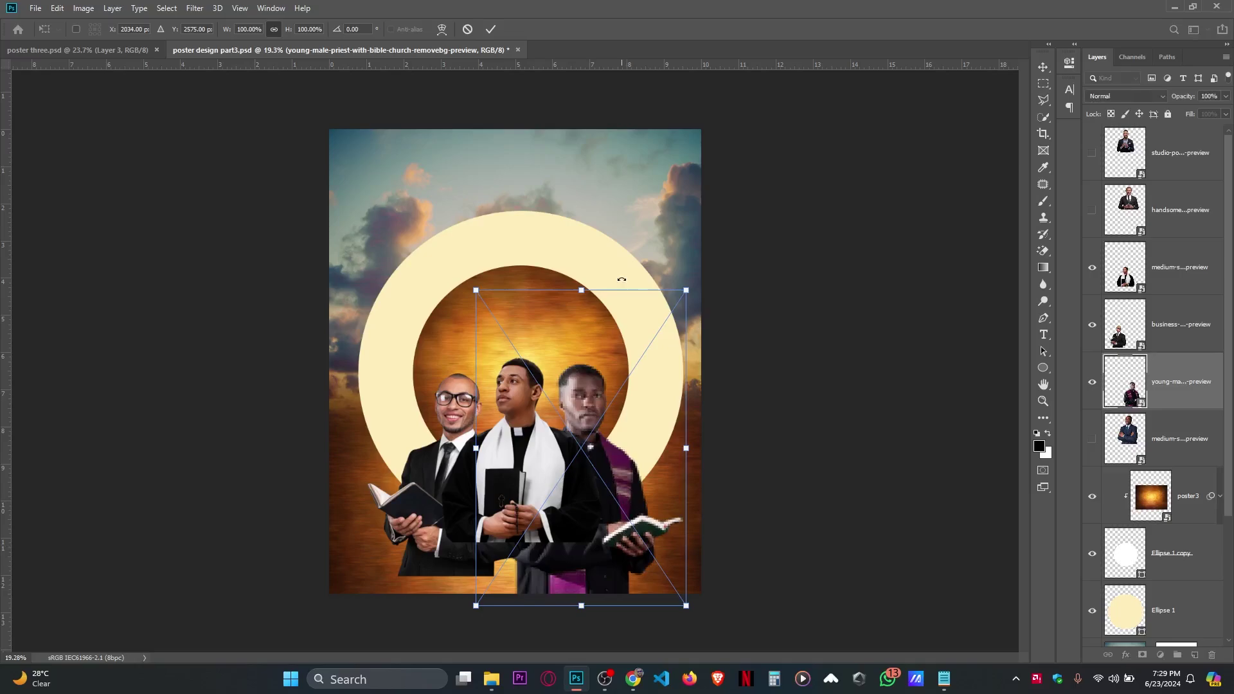
drag(573, 290, 574, 328)
scroll(541, 501, up, 2)
drag(593, 385, 603, 403)
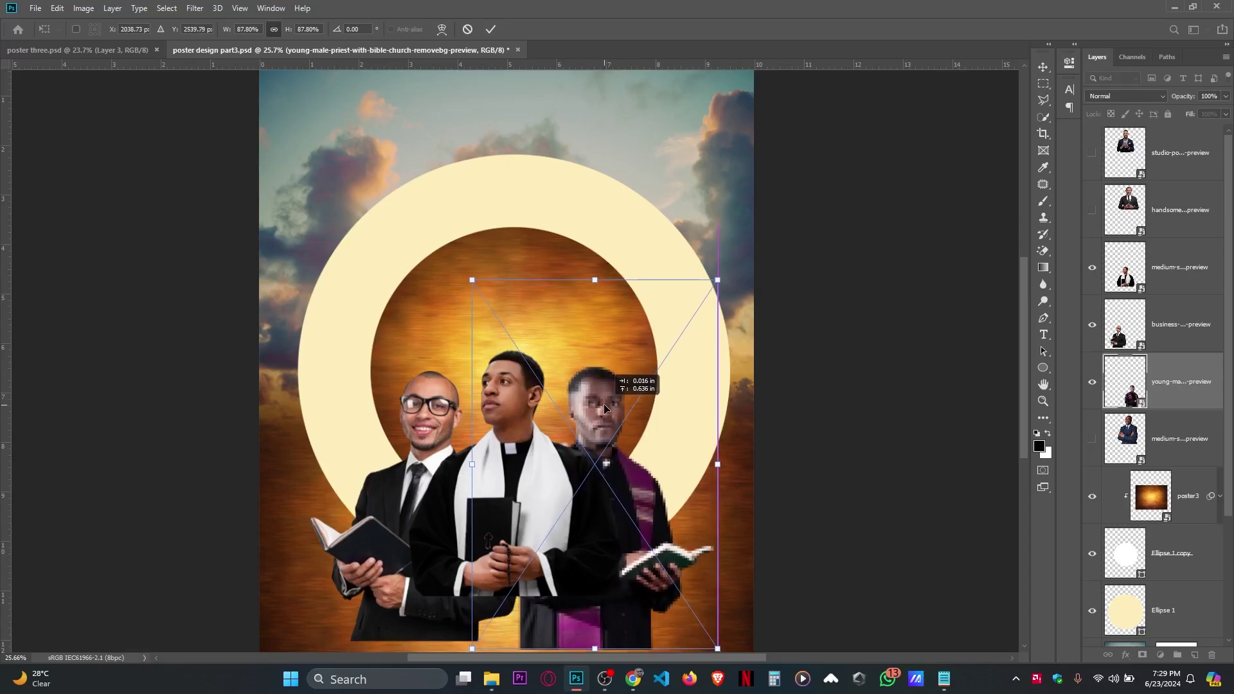
key(Return)
scroll(603, 412, up, 2)
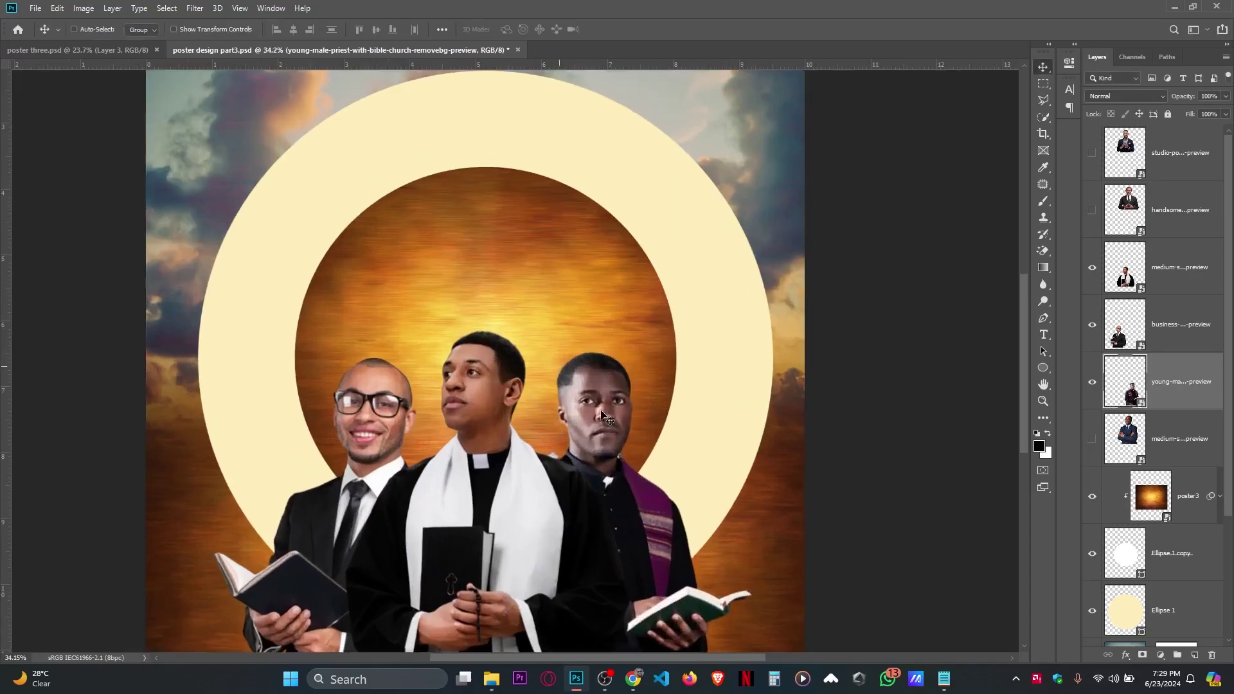
scroll(615, 403, down, 2)
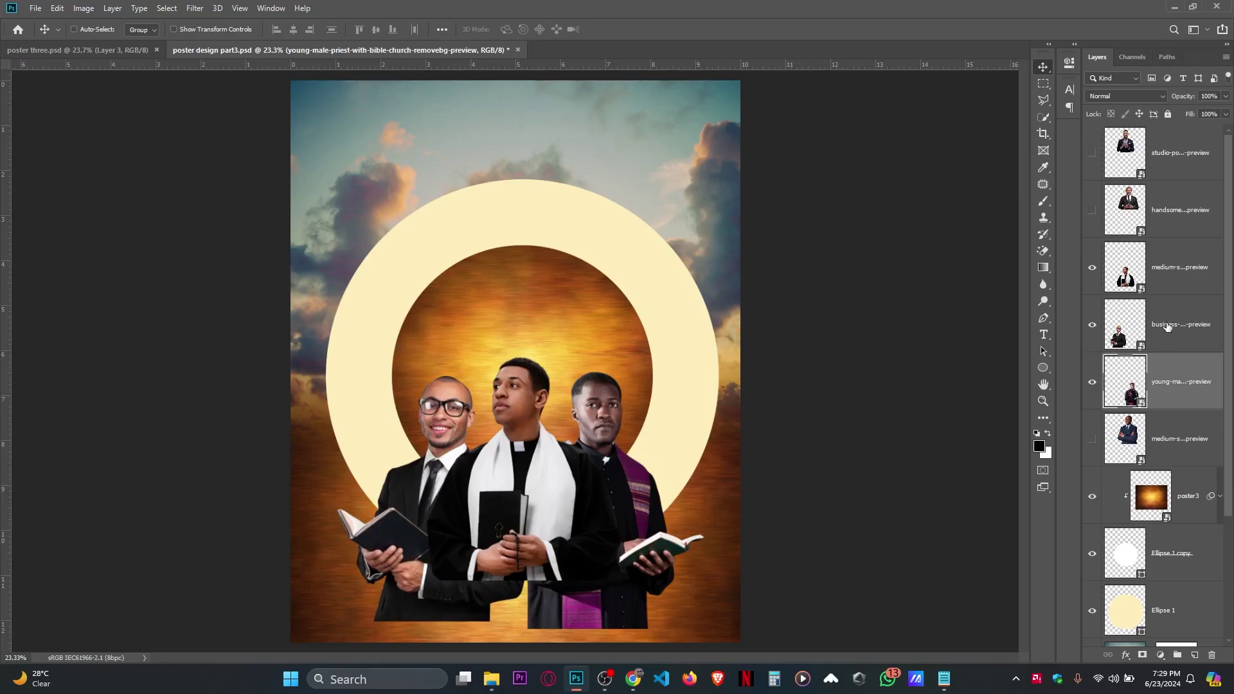
Shift the three visible portraits together very slightly to the right, then select only the man with glasses.
shift+click(1166, 283)
drag(712, 485, 713, 484)
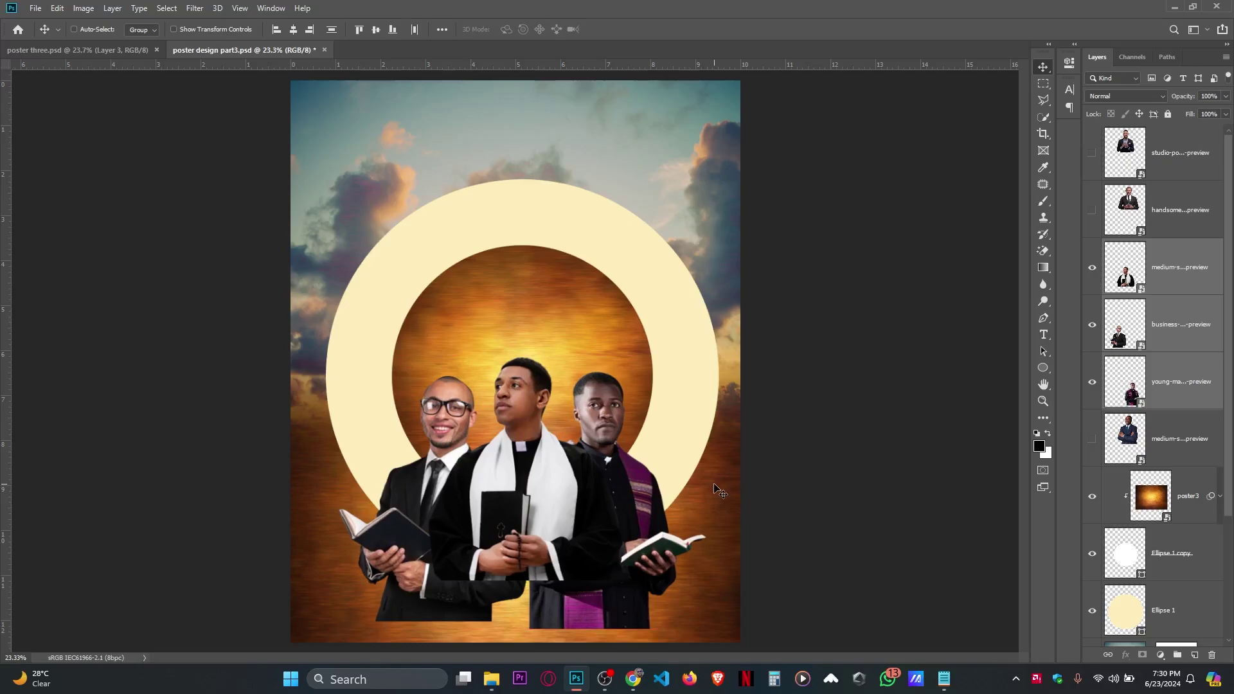
click(1185, 333)
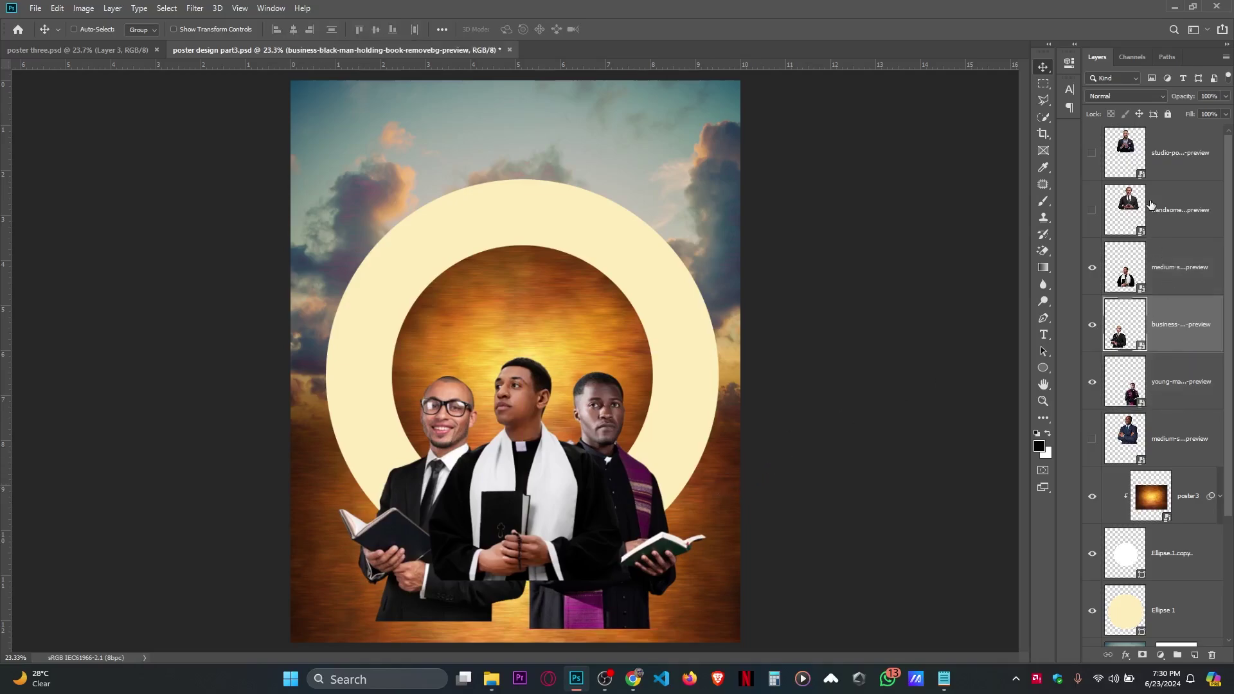
Show the medium-shot-male-flight-attendant cut-out, shrink him, and place him at the far left of the group.
click(1096, 456)
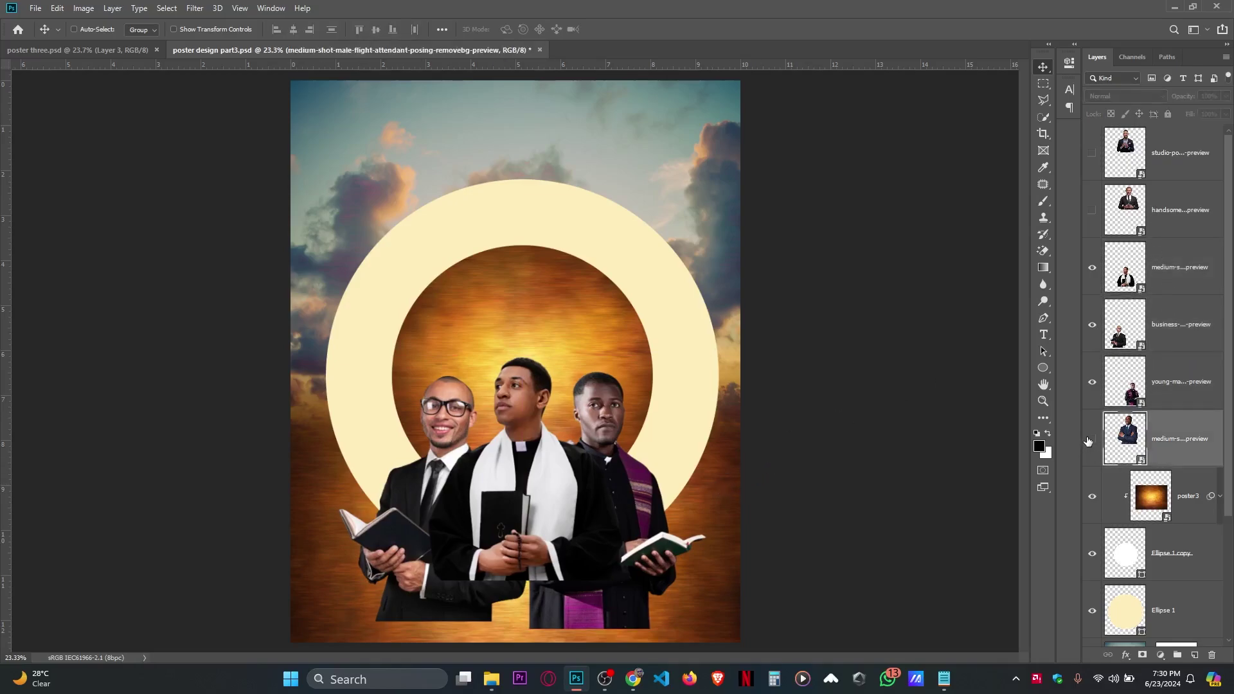
click(1091, 439)
drag(640, 282, 500, 464)
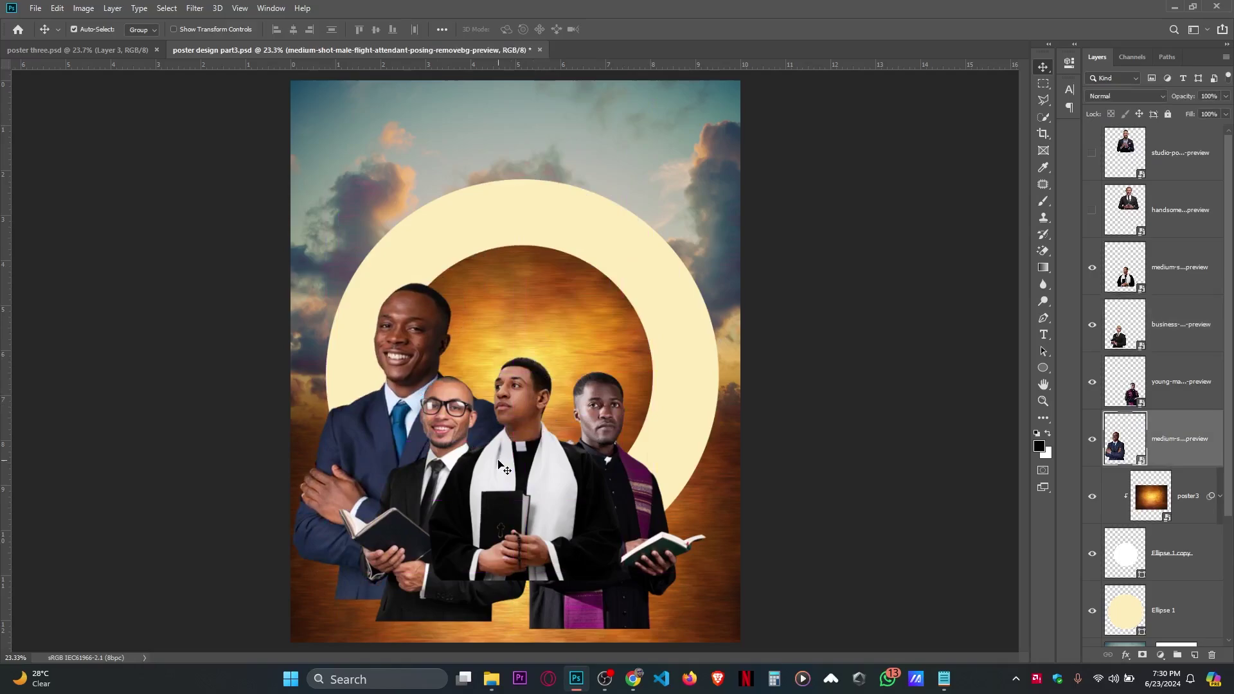
key(ctrl+t)
drag(412, 225, 389, 362)
drag(401, 442, 395, 376)
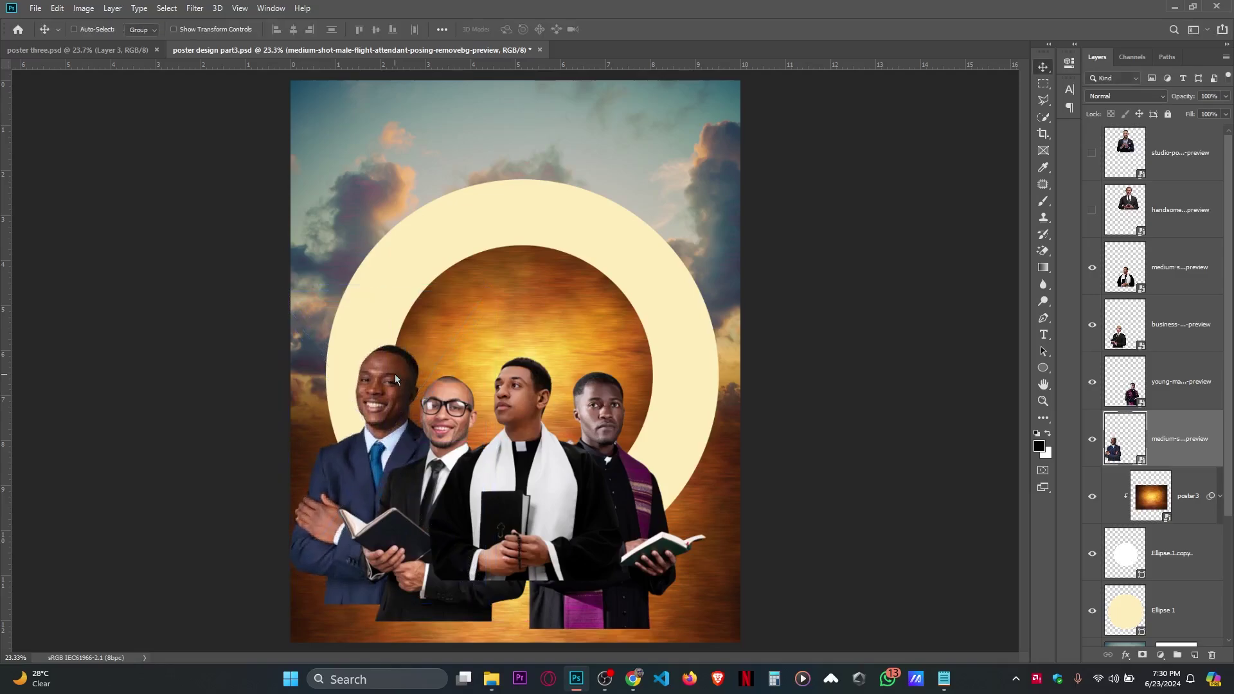
Shrink the blue-suited man a little more, fine-tune his position against the poster's left edge, and save the document.
drag(379, 291, 381, 300)
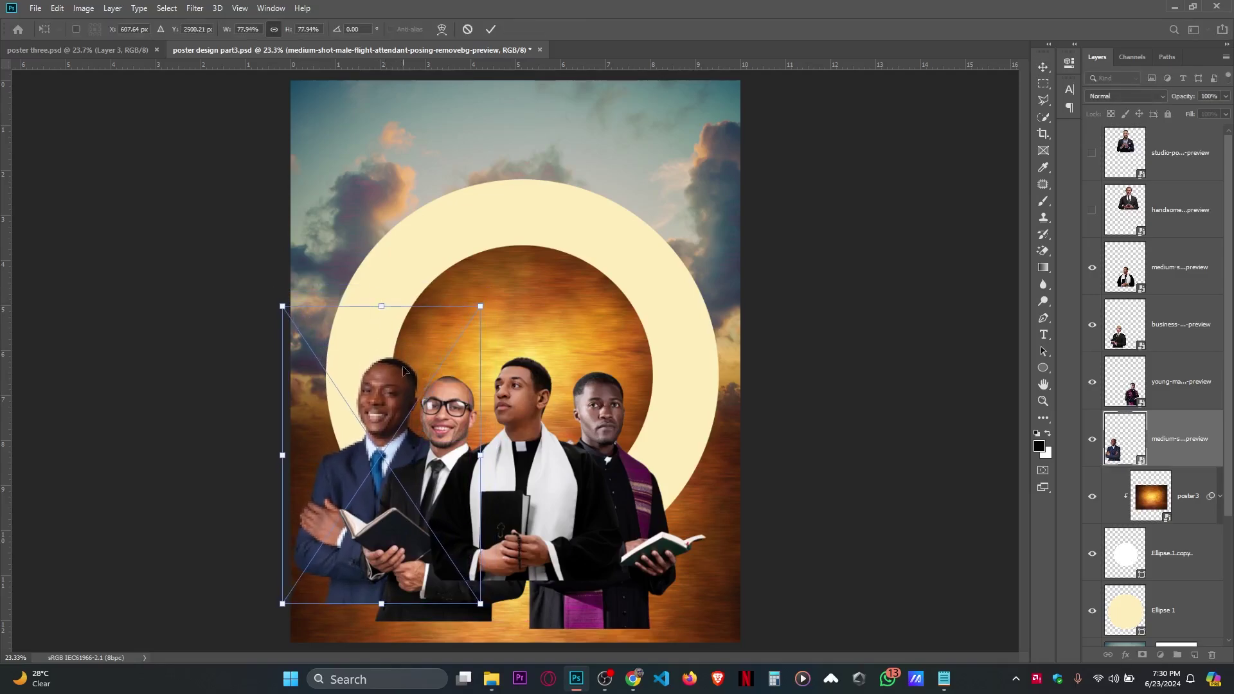
drag(410, 385, 402, 390)
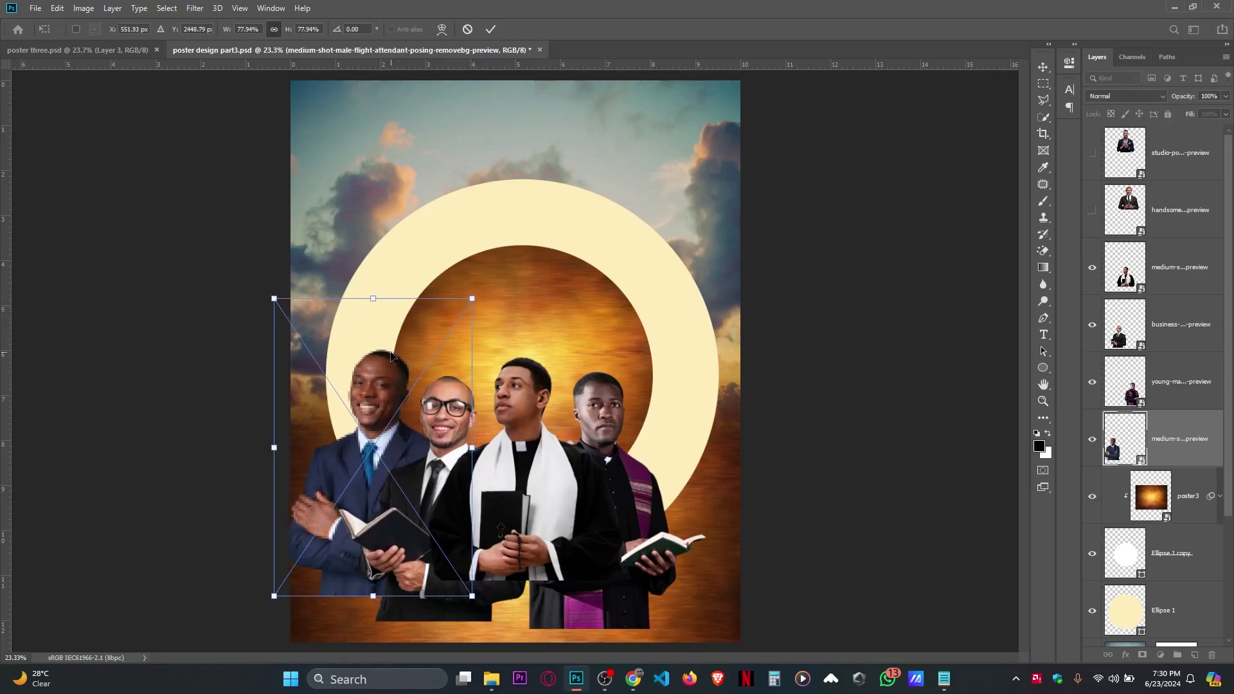
drag(374, 300, 373, 310)
drag(383, 383, 384, 372)
key(Return)
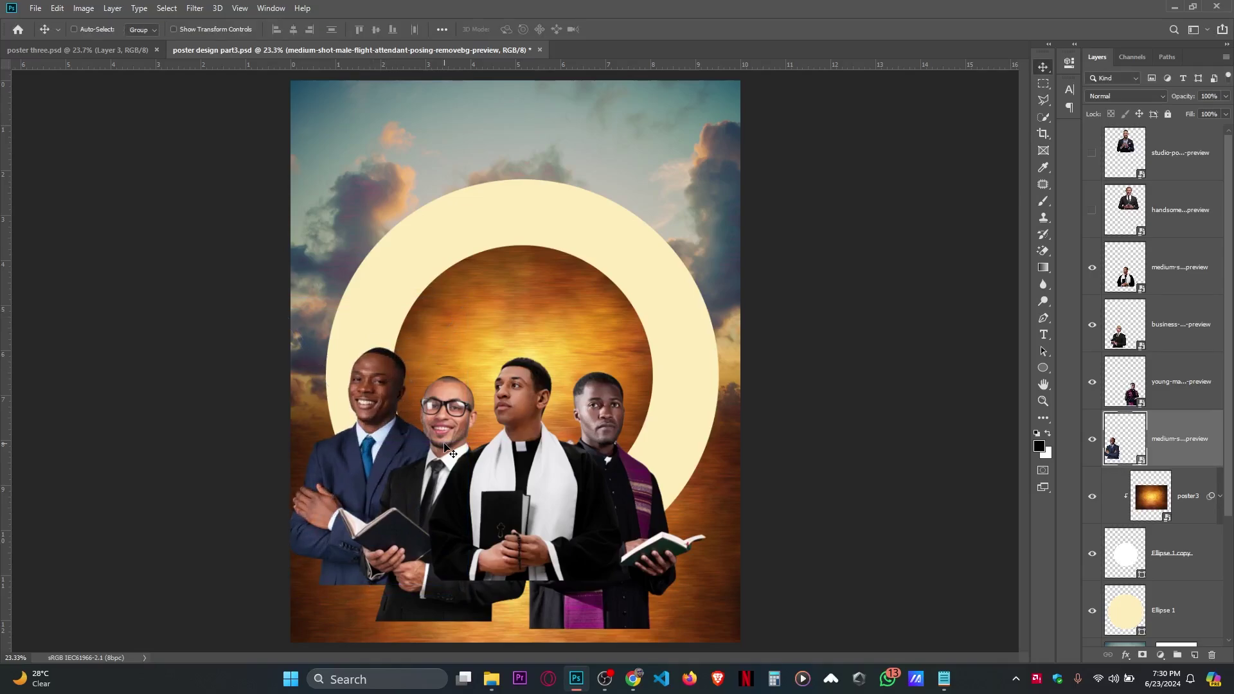
key(ctrl+s)
Place the medium-shot-smiley-pastor-holding-bible cut-out from File Explorer at the far right of the group and stretch it proportionally toward the poster's bottom edge.
click(492, 679)
drag(550, 132, 704, 383)
key(Return)
scroll(704, 384, down, 2)
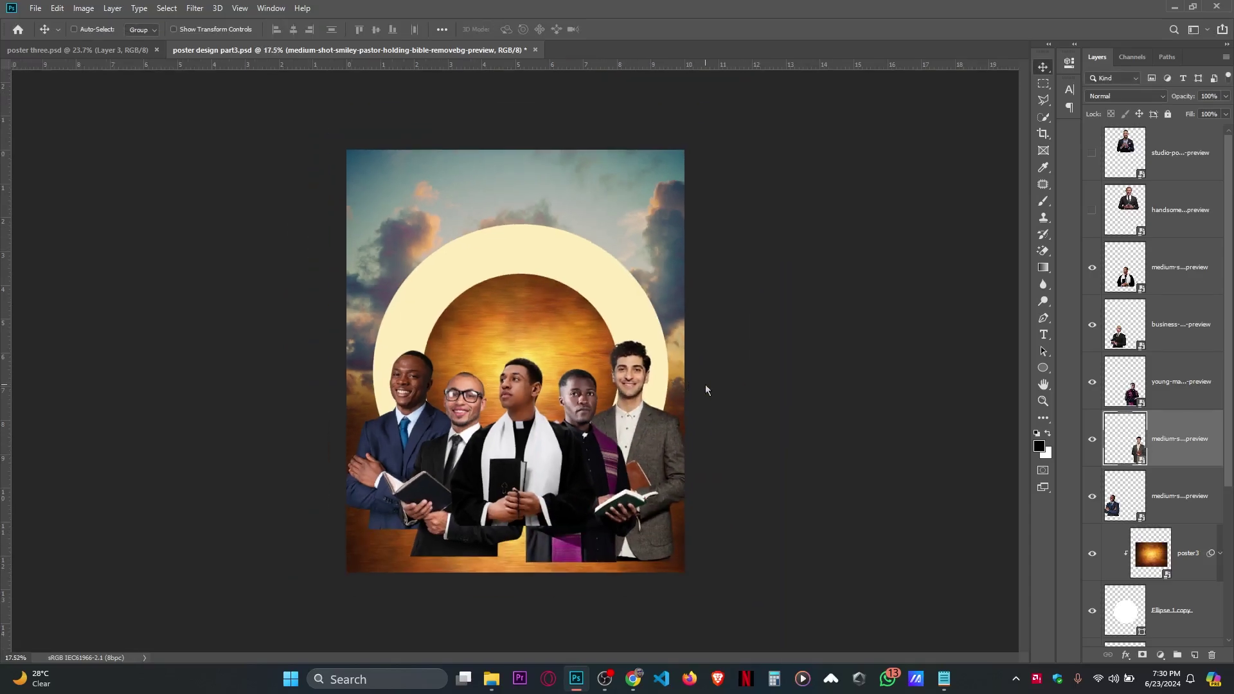
key(ctrl+t)
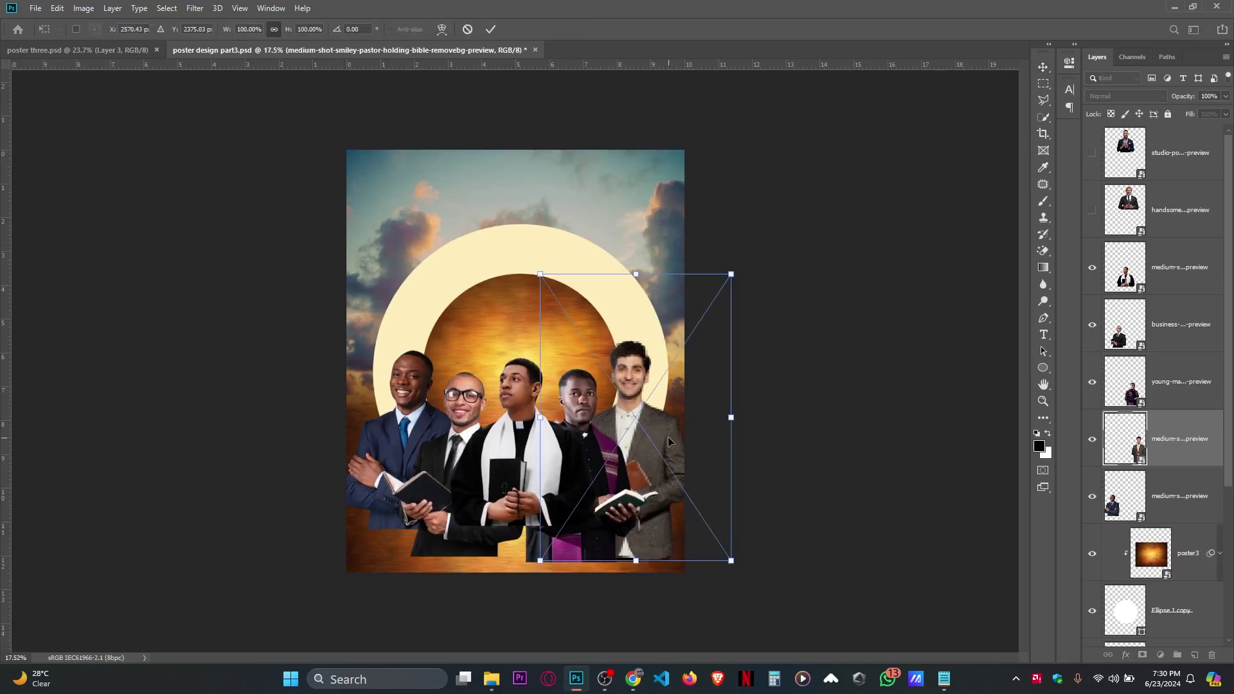
drag(636, 561, 638, 582)
key(Return)
scroll(629, 421, up, 3)
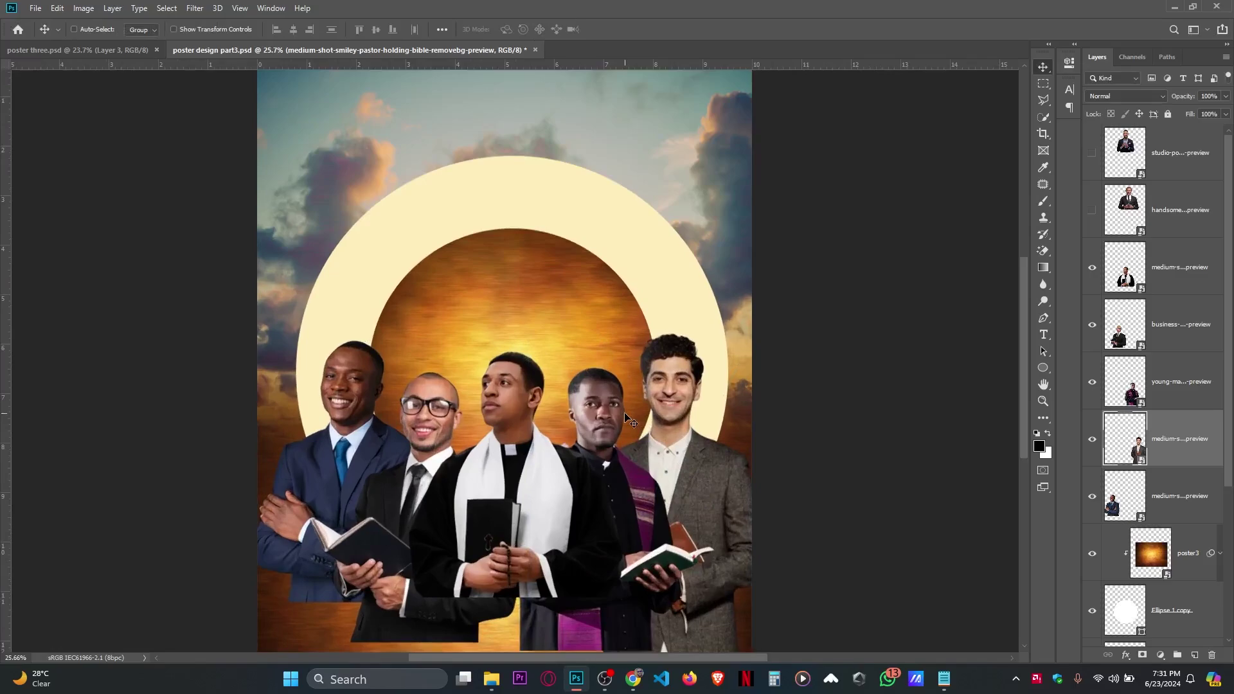
Enlarge the priest in the purple stole to about 90.5%, nudge him slightly down and right, and select the man with glasses.
ctrl+click(596, 409)
key(ctrl+t)
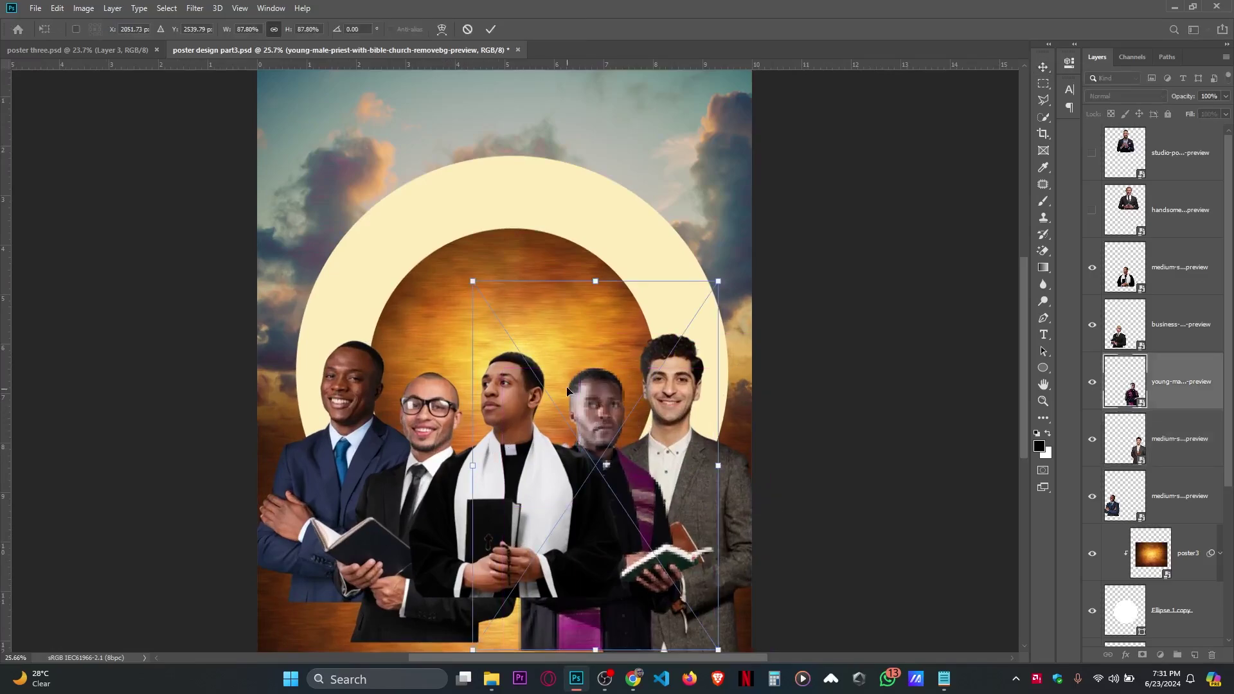
drag(473, 281, 464, 267)
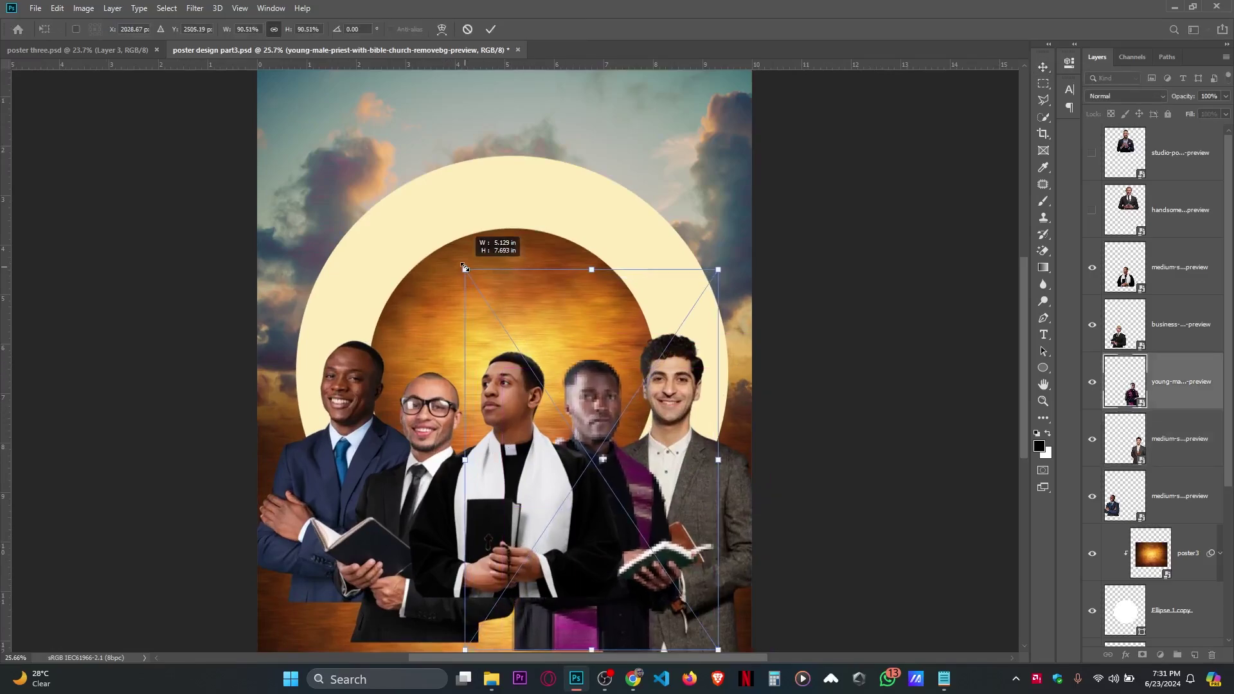
key(Return)
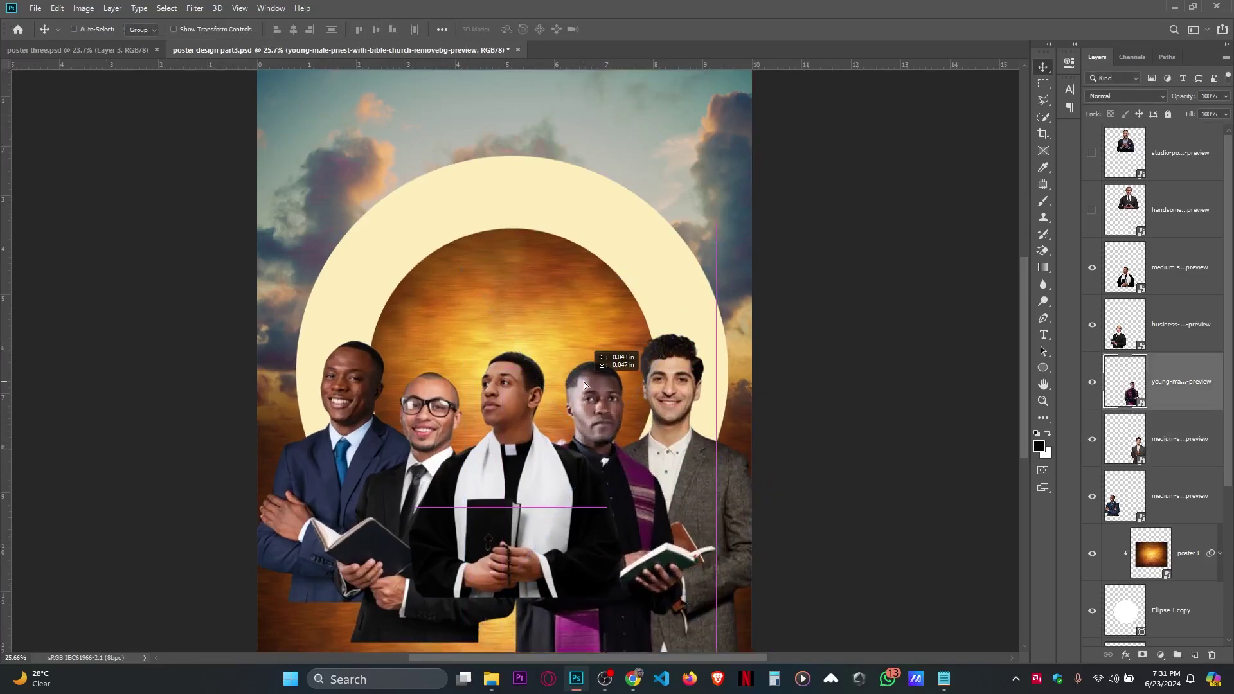
key(ctrl)
ctrl+click(429, 427)
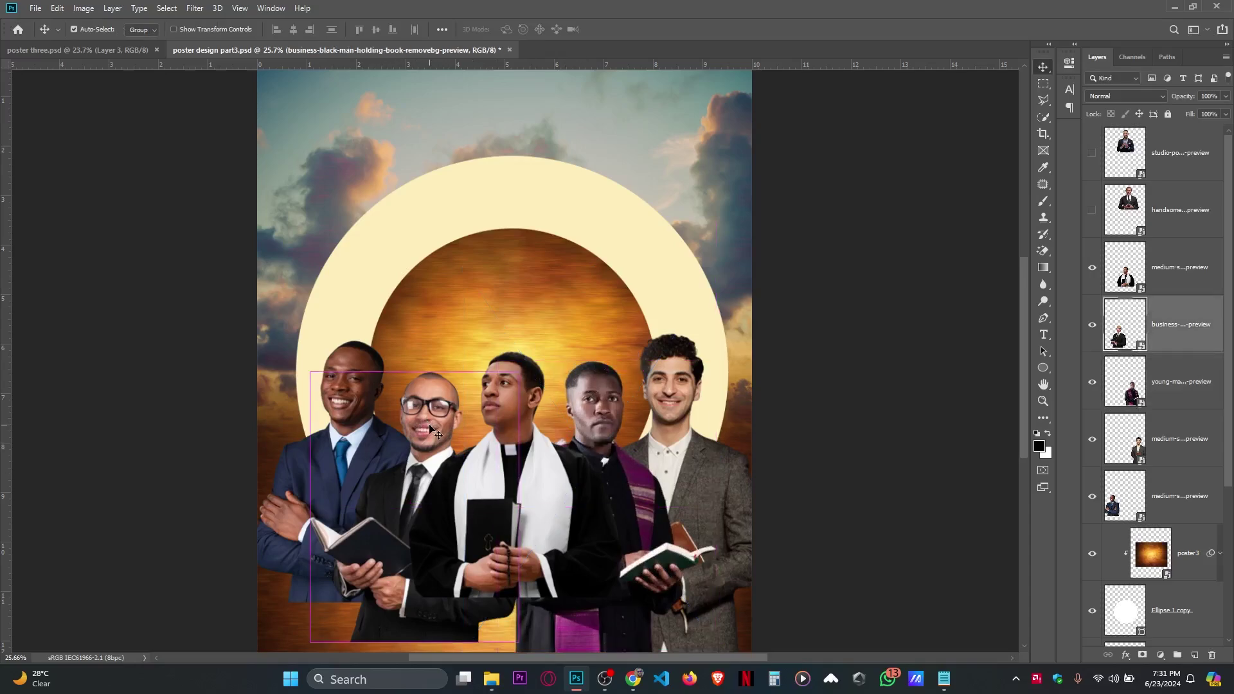
scroll(437, 427, down, 1)
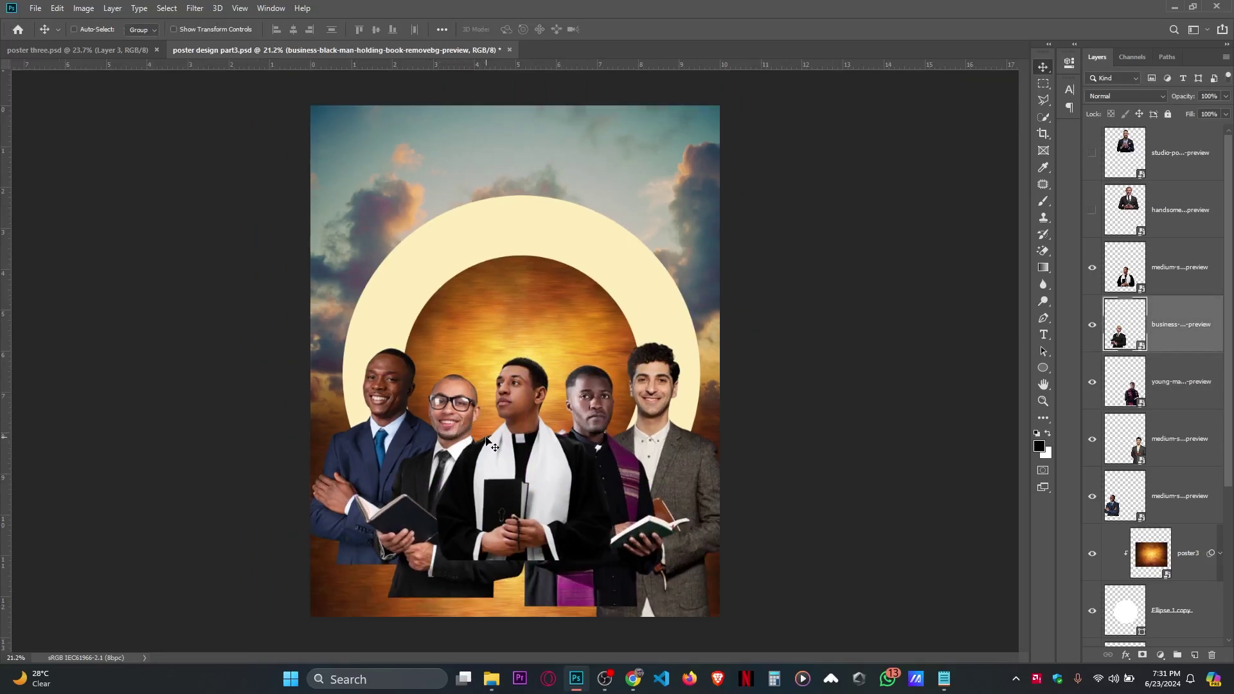
Reduce the smiling grey-suited pastor to about 100.9% and nudge him slightly down at the poster's right edge.
ctrl+click(707, 468)
key(ctrl+t)
drag(661, 625, 661, 606)
scroll(661, 478, up, 3)
drag(680, 434, 679, 438)
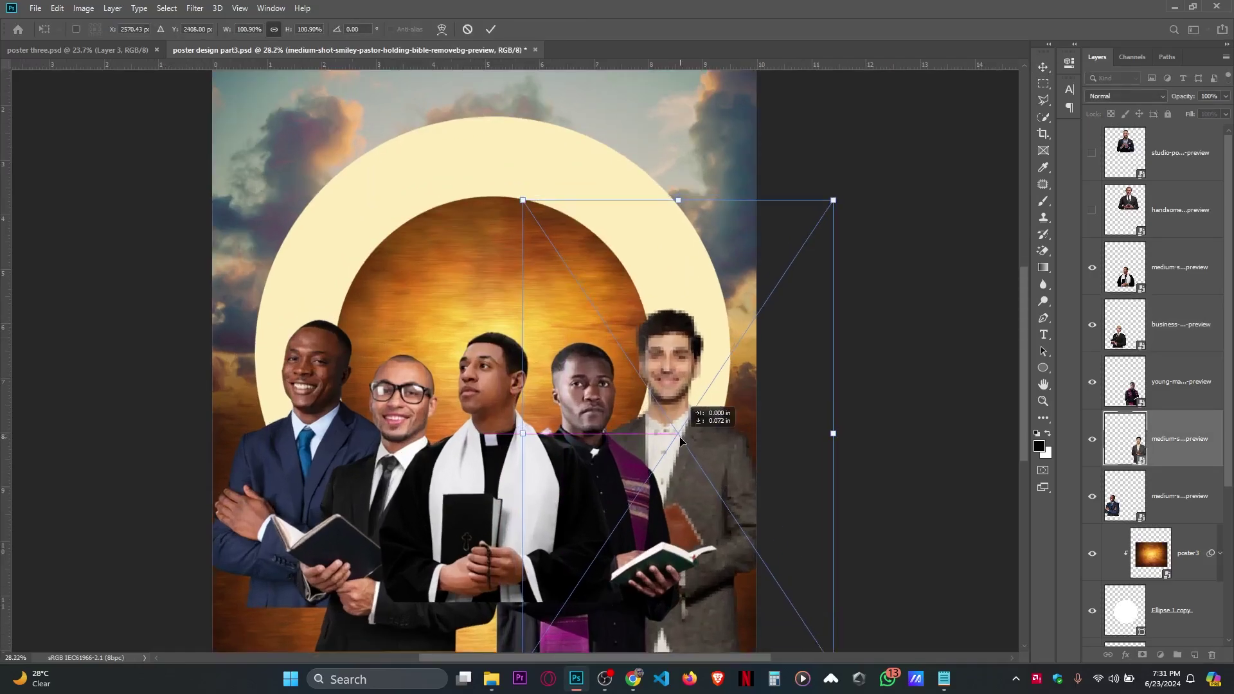
key(Return)
scroll(681, 442, down, 2)
scroll(580, 383, up, 3)
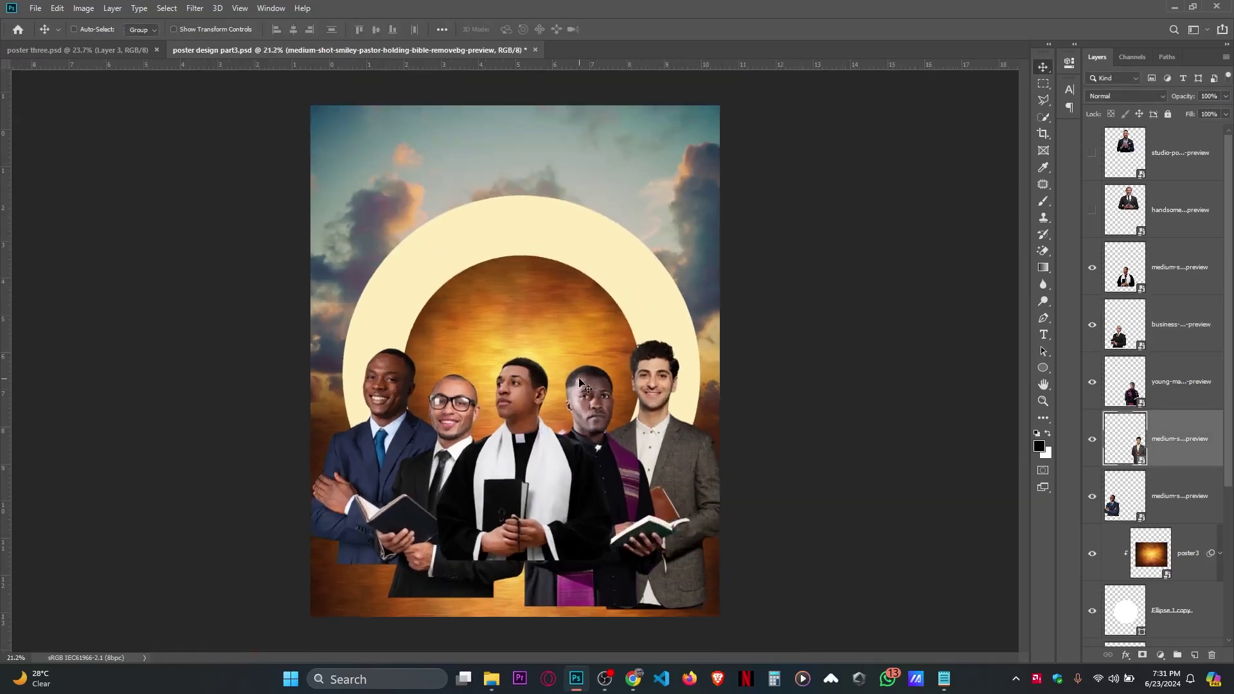
scroll(581, 384, down, 3)
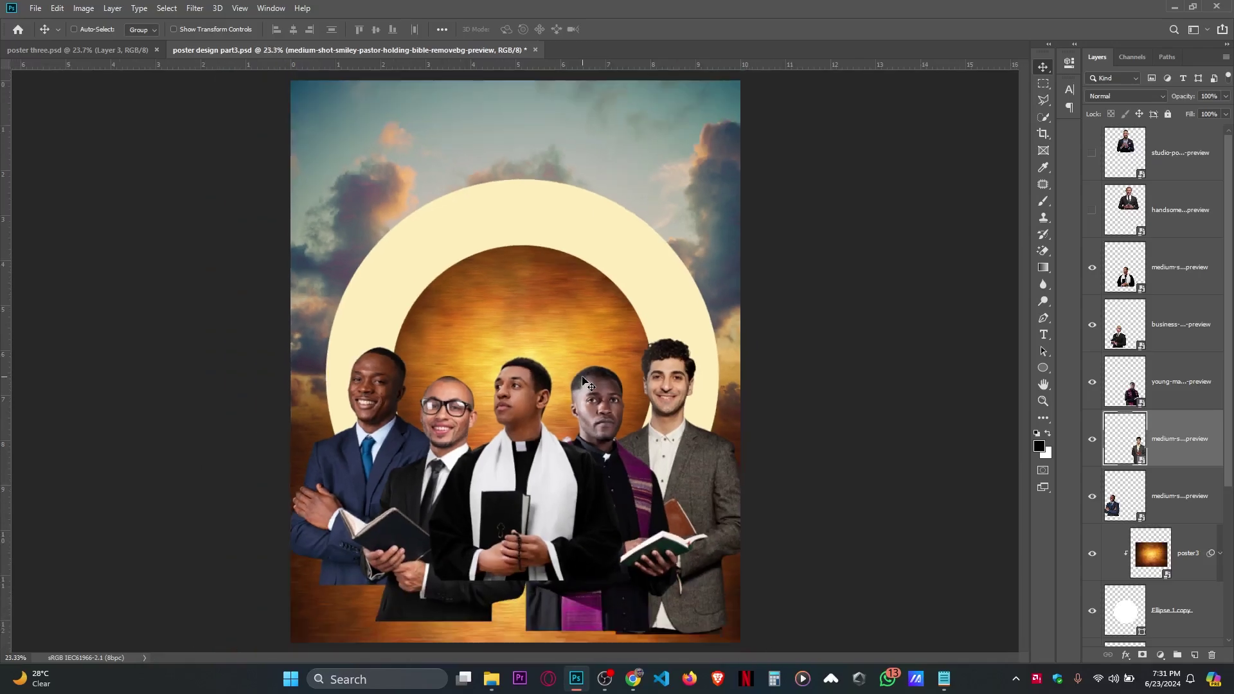
scroll(492, 424, up, 2)
scroll(421, 421, down, 1)
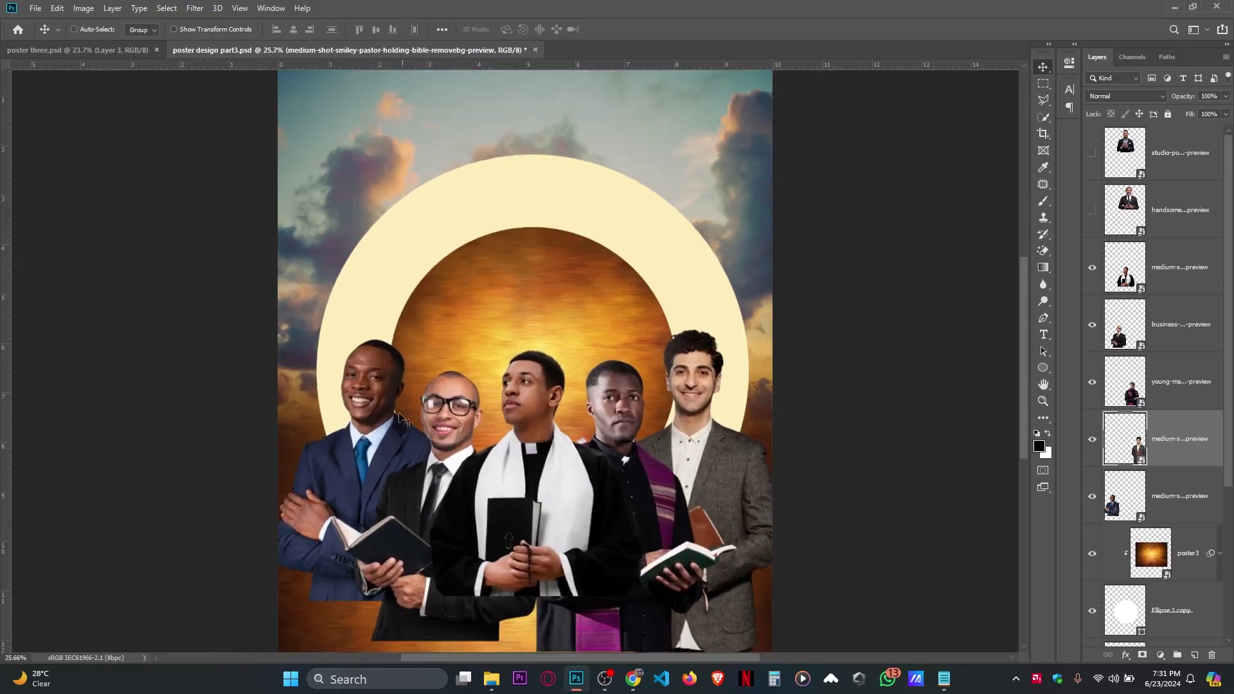
Scale the blue-suited man at the far left to about 71.7% by raising his bottom edge, and save the document.
click(1156, 495)
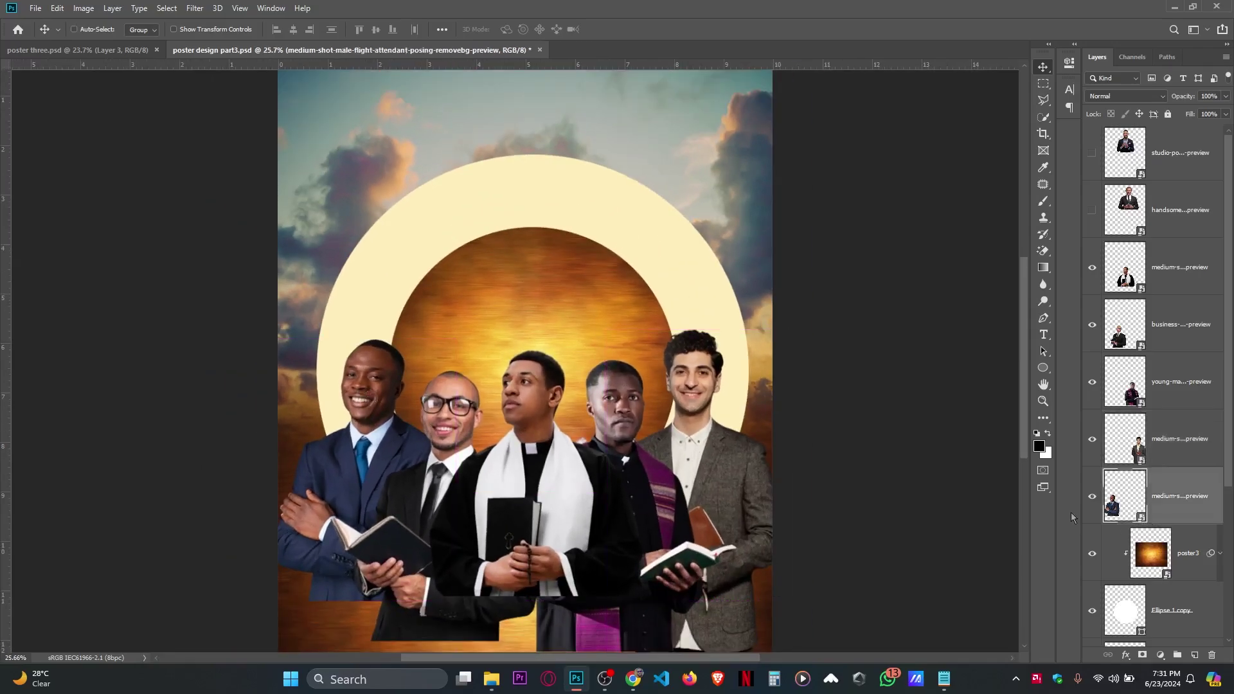
click(1090, 495)
click(1091, 495)
key(ctrl+t)
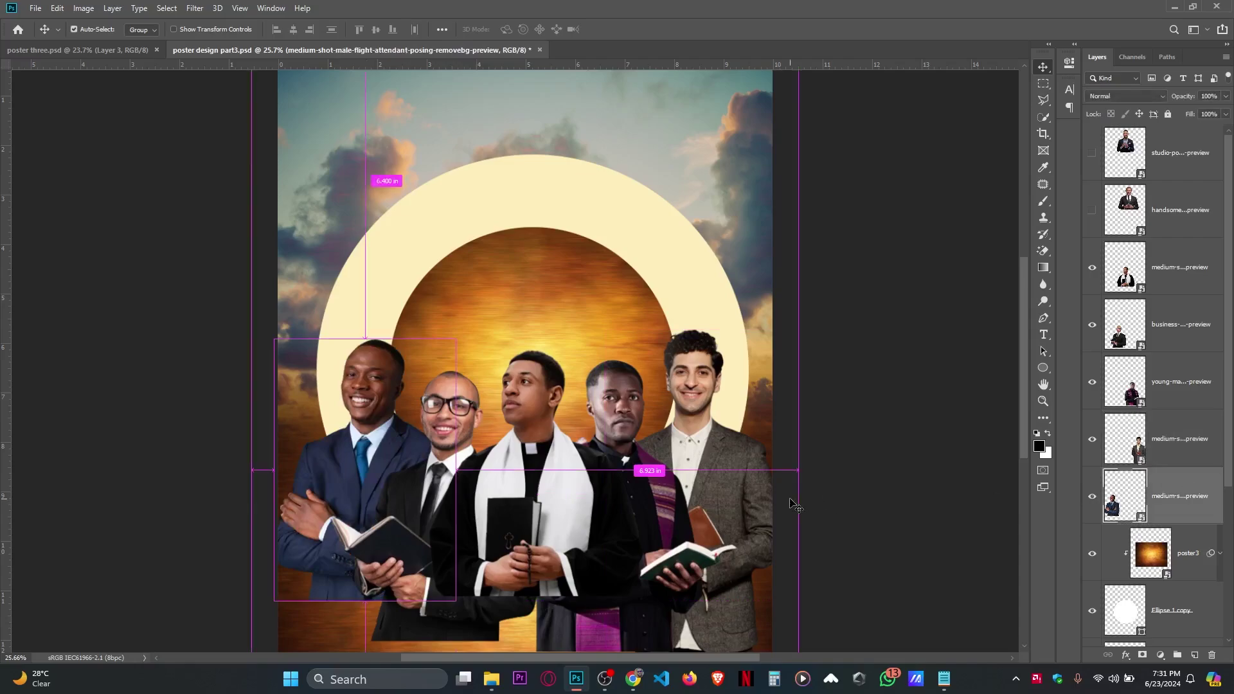
drag(378, 600, 378, 586)
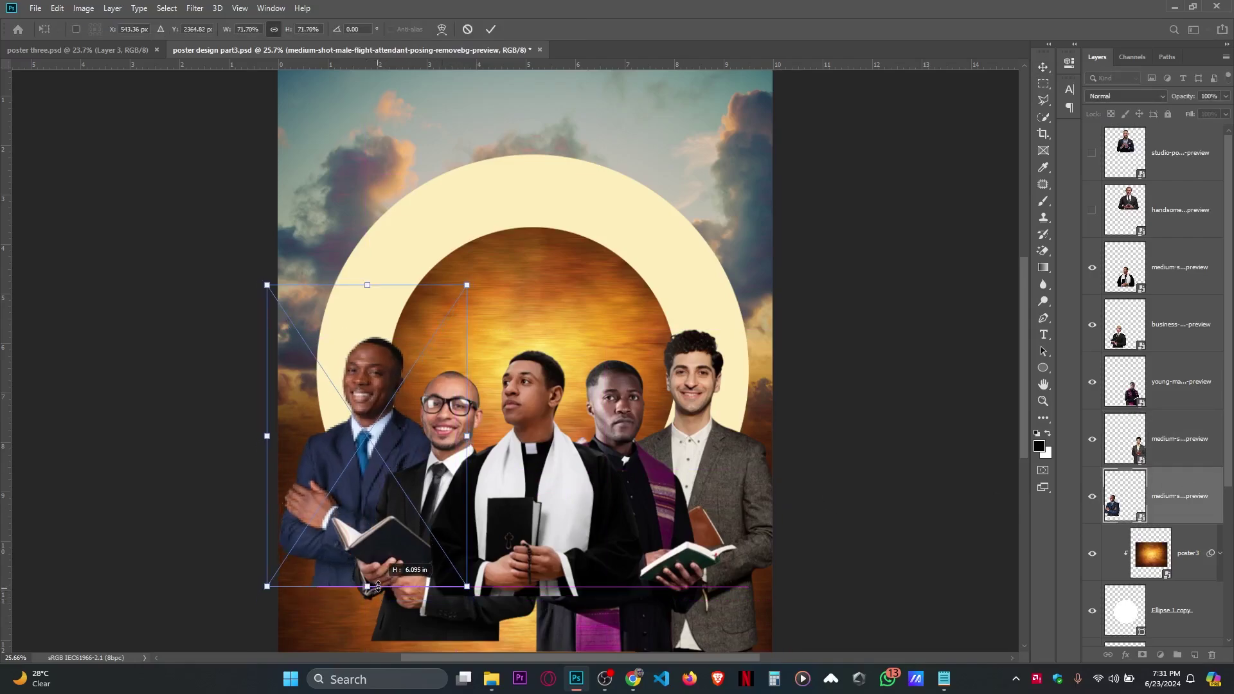
key(Return)
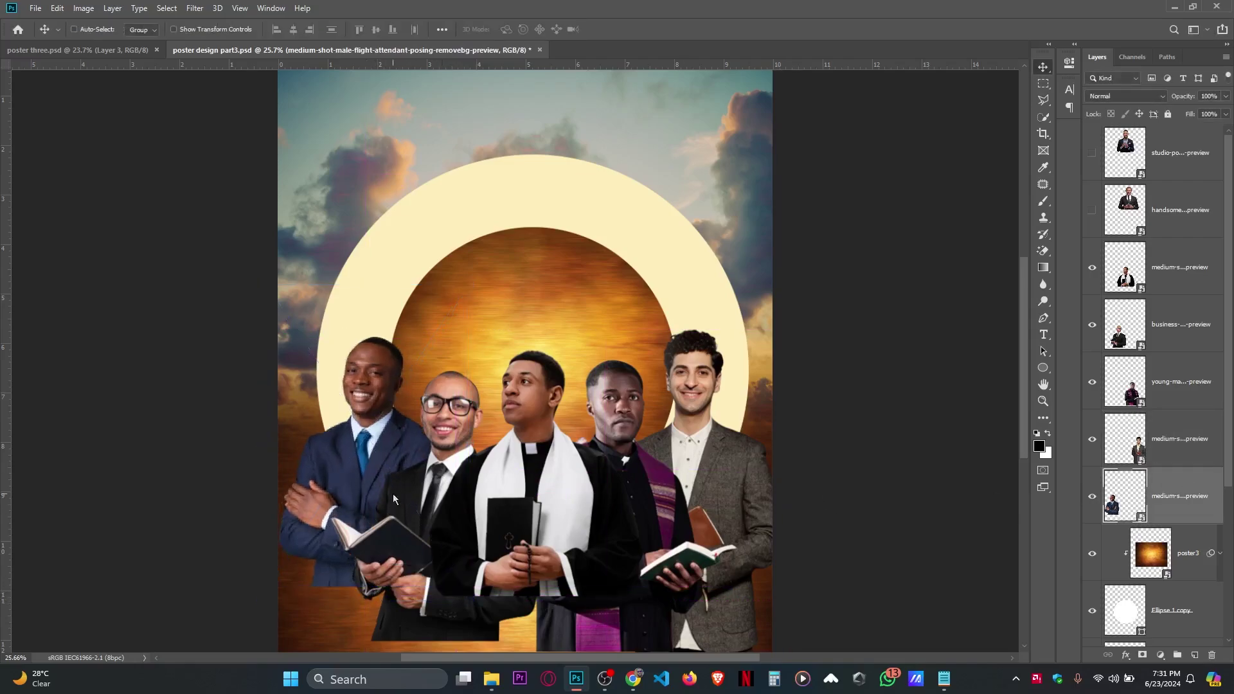
key(ctrl+s)
Show the two hidden suited-men cut-outs and move the handsome-young-businessman one to the poster's right side, layered behind the front-row men.
click(1092, 209)
click(1094, 153)
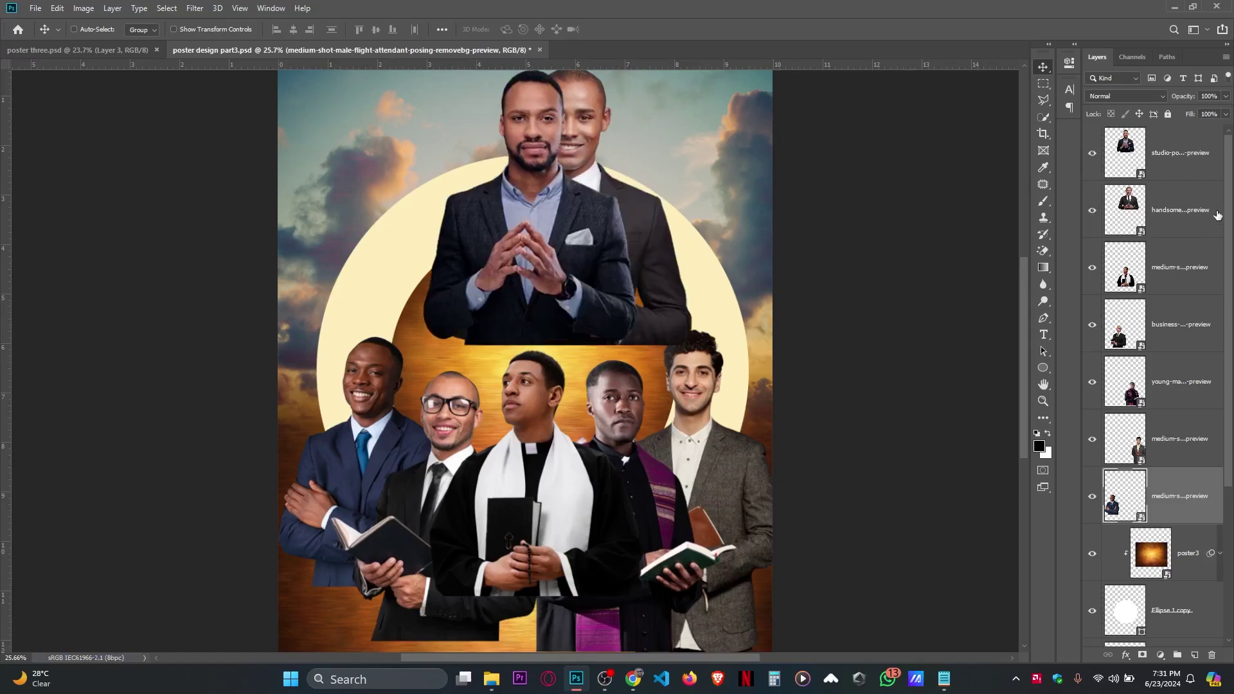
click(1190, 198)
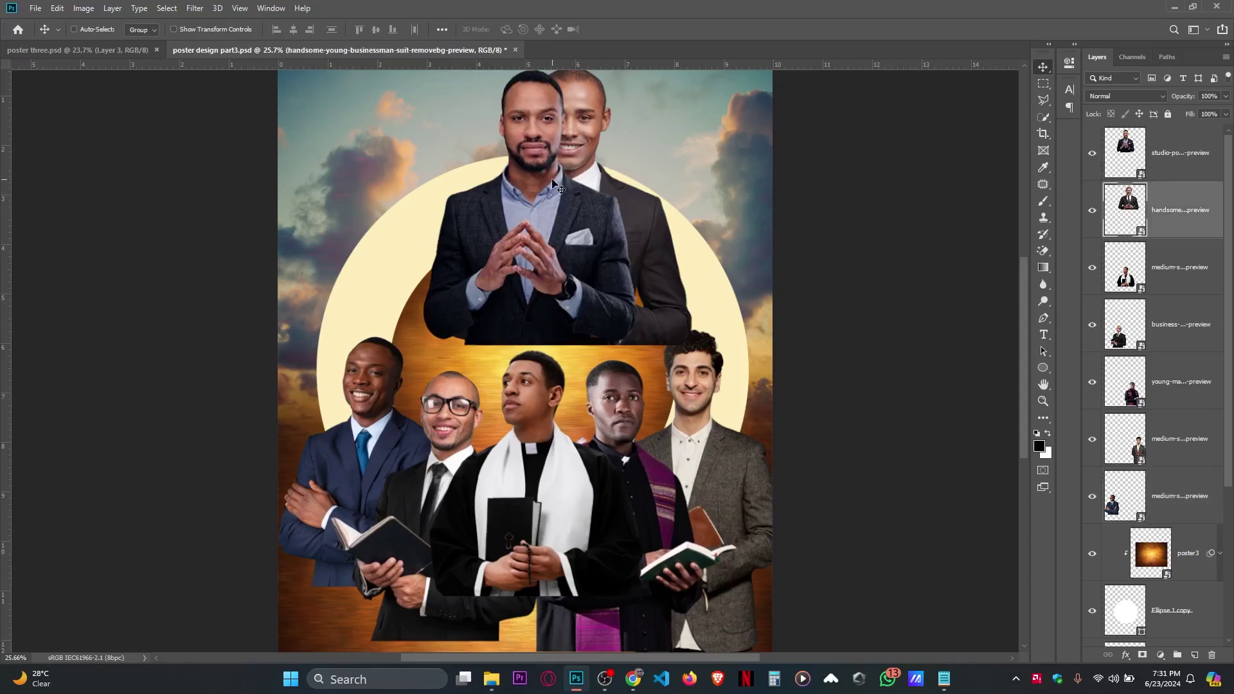
drag(554, 182, 682, 227)
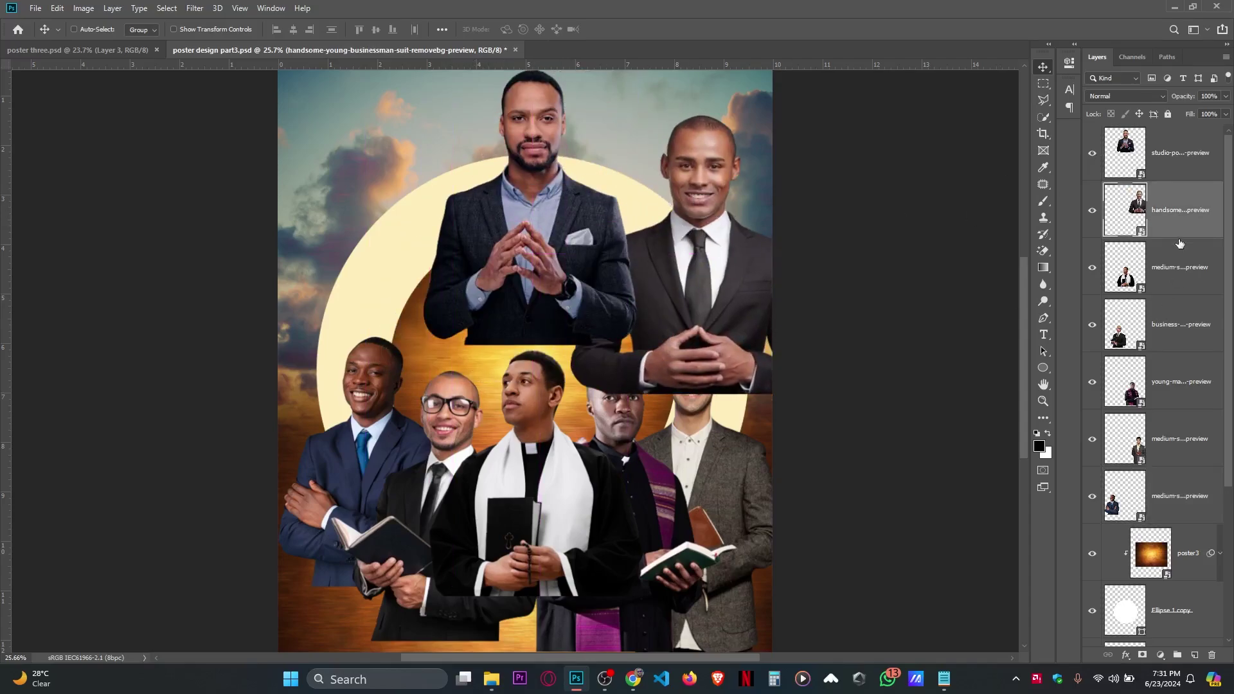
drag(1194, 215, 1114, 460)
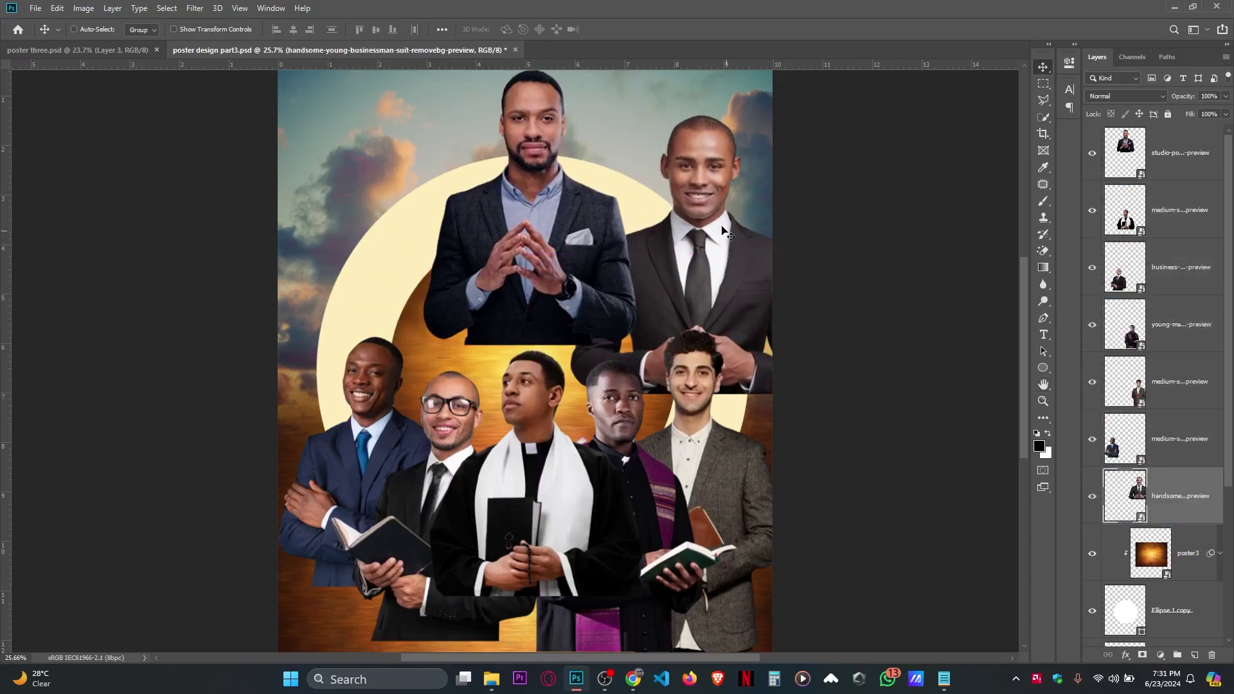
Lower the dark-suited businessman and scale him to about 69.5%, standing behind the smiling grey-suited pastor at the poster's right.
drag(724, 230, 725, 350)
key(ctrl+t)
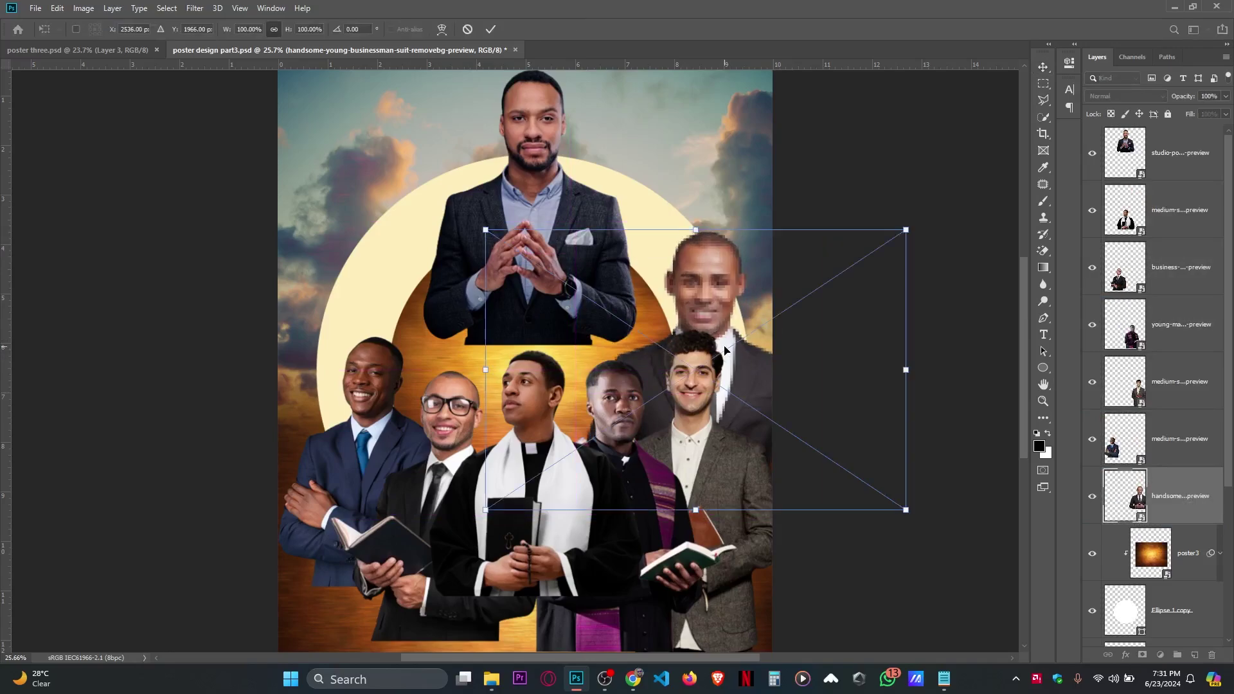
drag(694, 509, 707, 425)
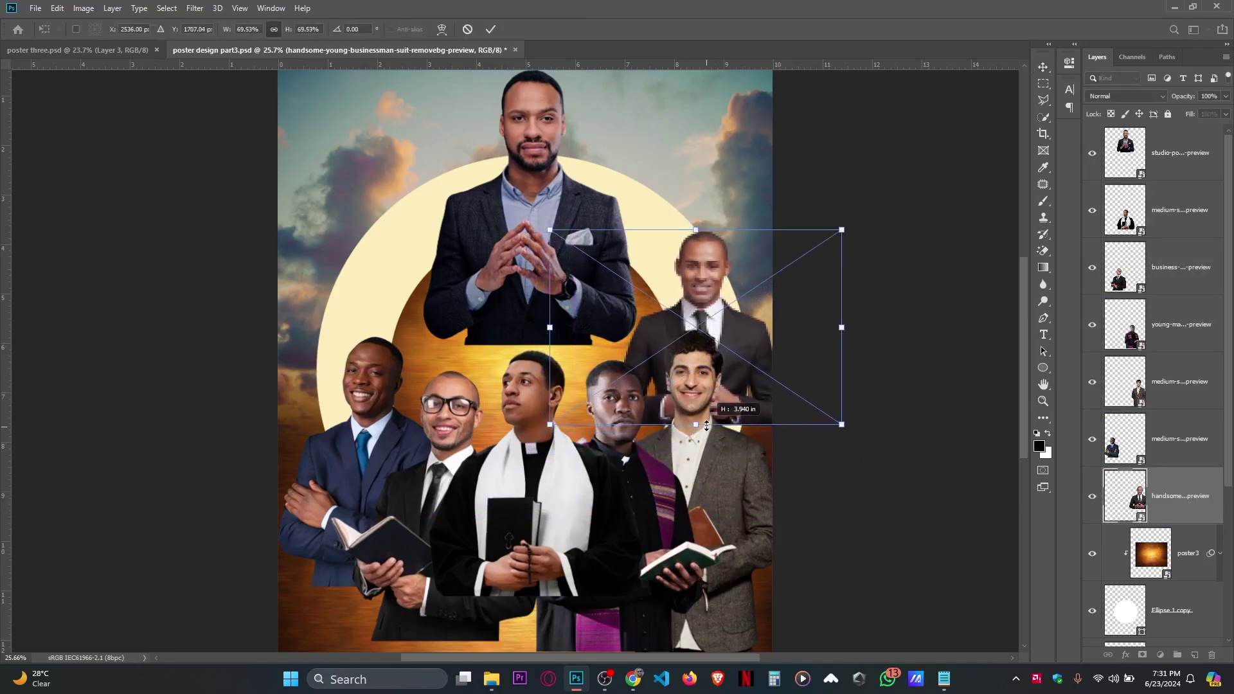
drag(700, 376, 714, 413)
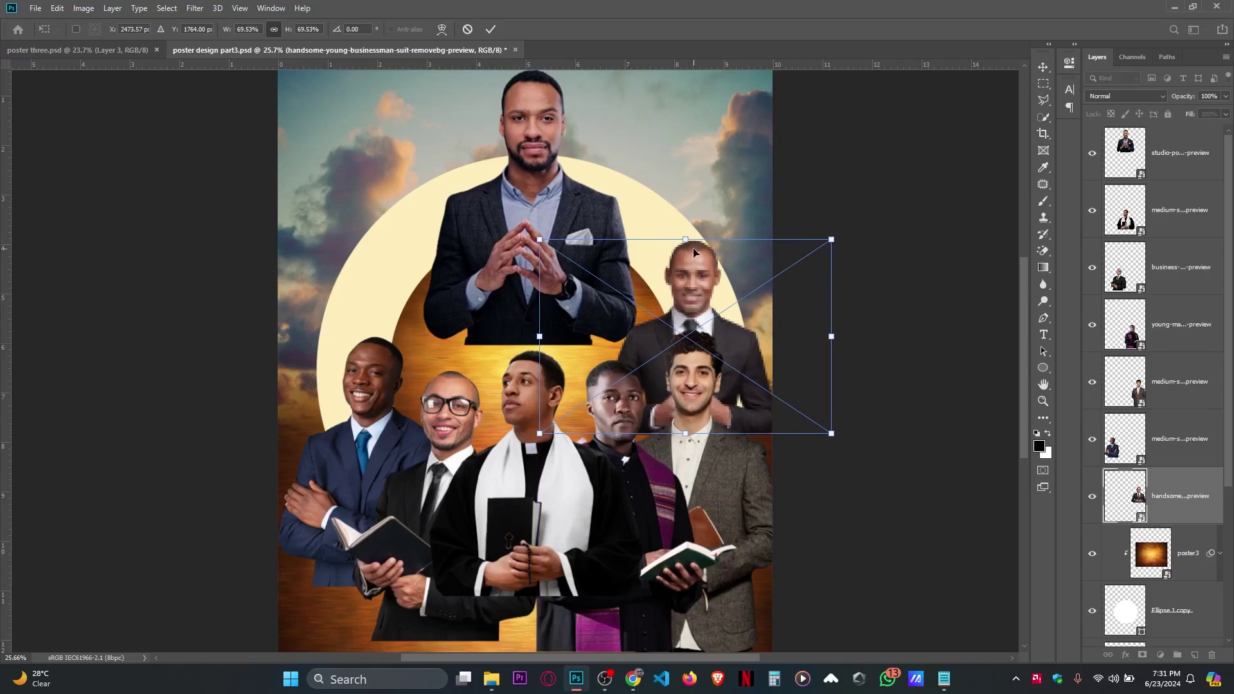
key(Return)
scroll(681, 360, down, 3)
scroll(669, 396, up, 4)
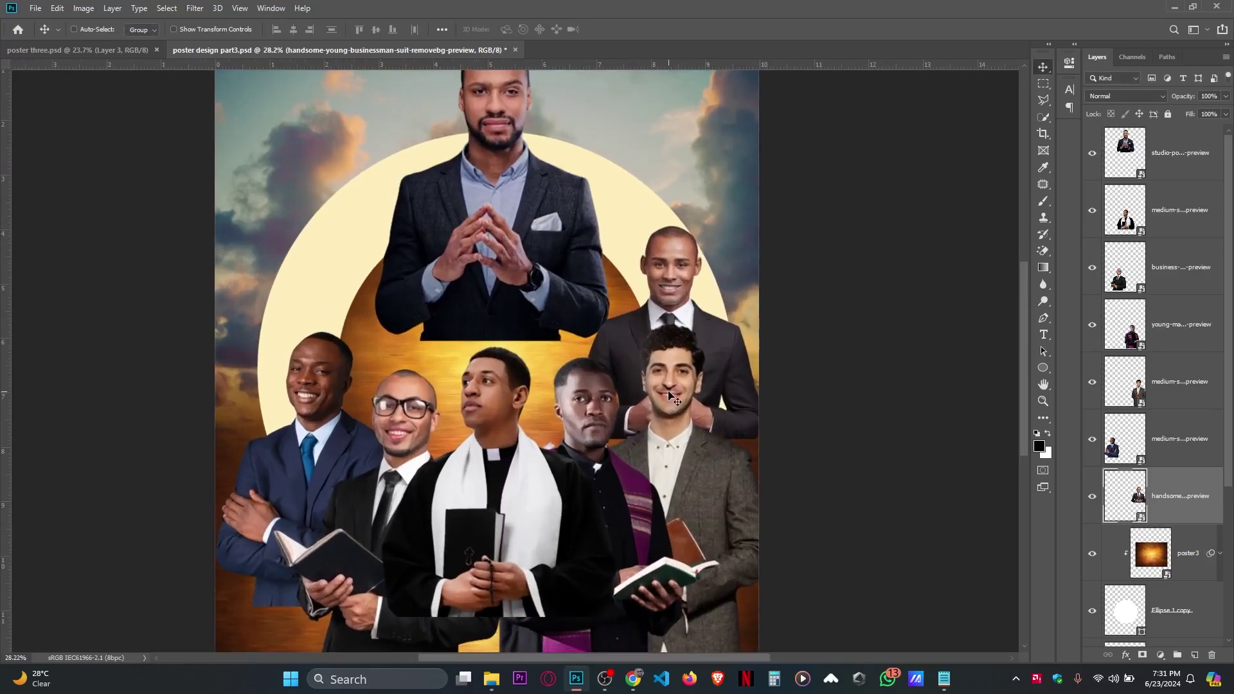
Nudge the smiling grey-suited pastor slightly left in front of the dark-suited businessman.
ctrl+click(669, 395)
scroll(669, 395, down, 2)
drag(653, 400, 663, 404)
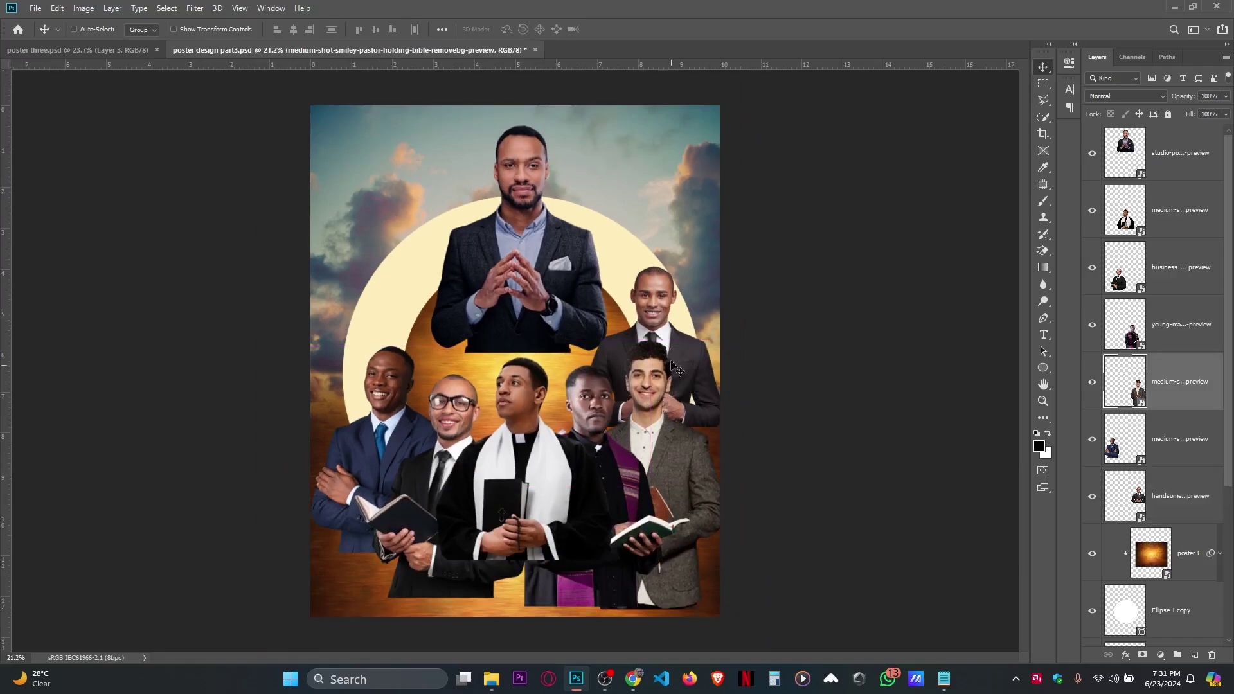
key(ctrl)
scroll(670, 348, down, 1)
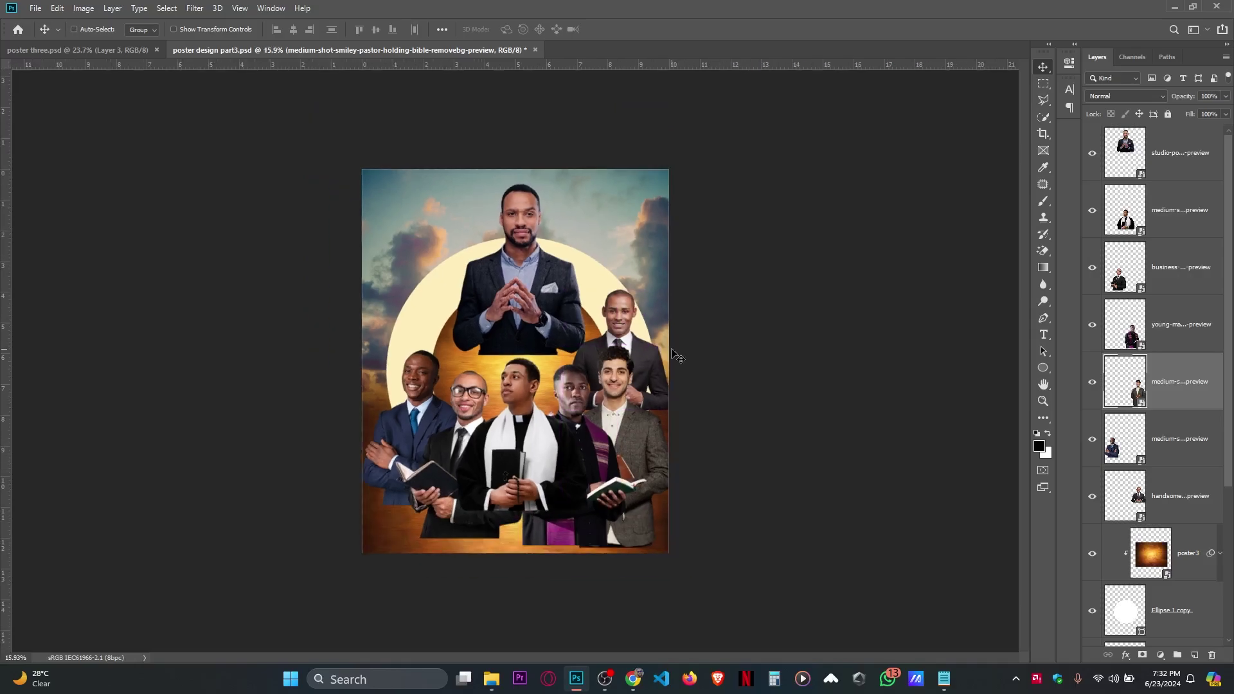
scroll(633, 367, up, 2)
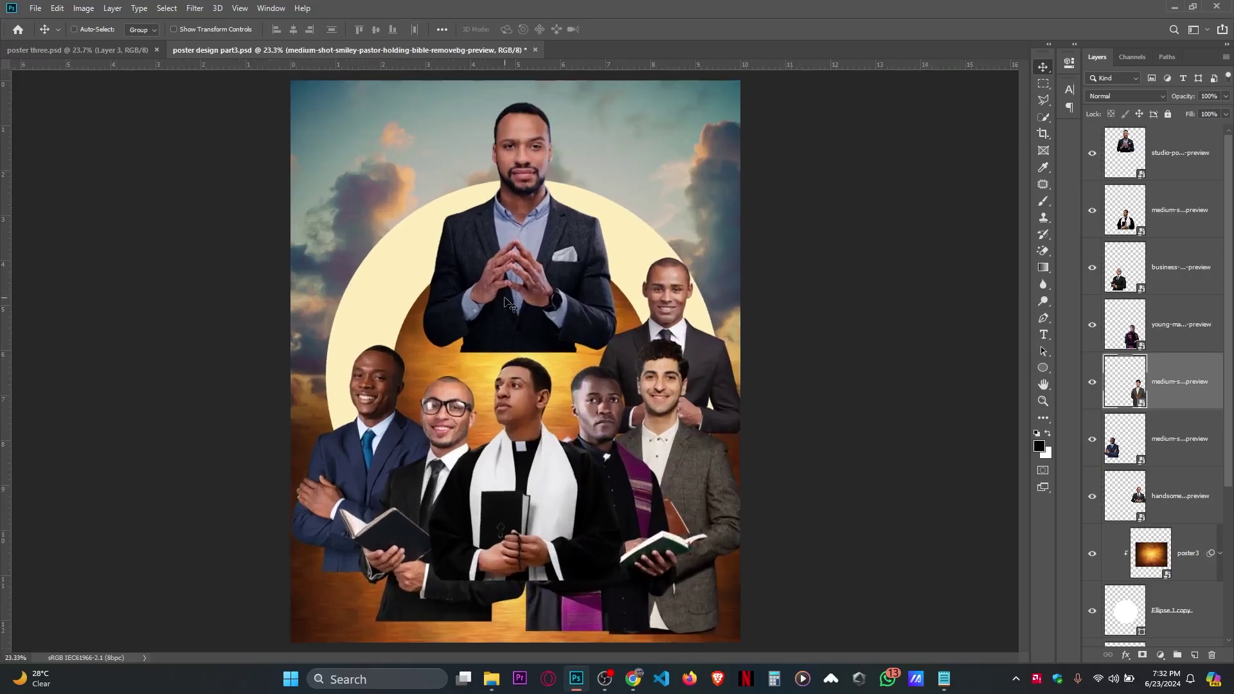
Move the bearded studio-portrait man to the poster's left side behind the blue-suited man, stacking his layer directly above poster3.
ctrl+click(516, 260)
drag(617, 203, 487, 280)
drag(1149, 177, 1130, 495)
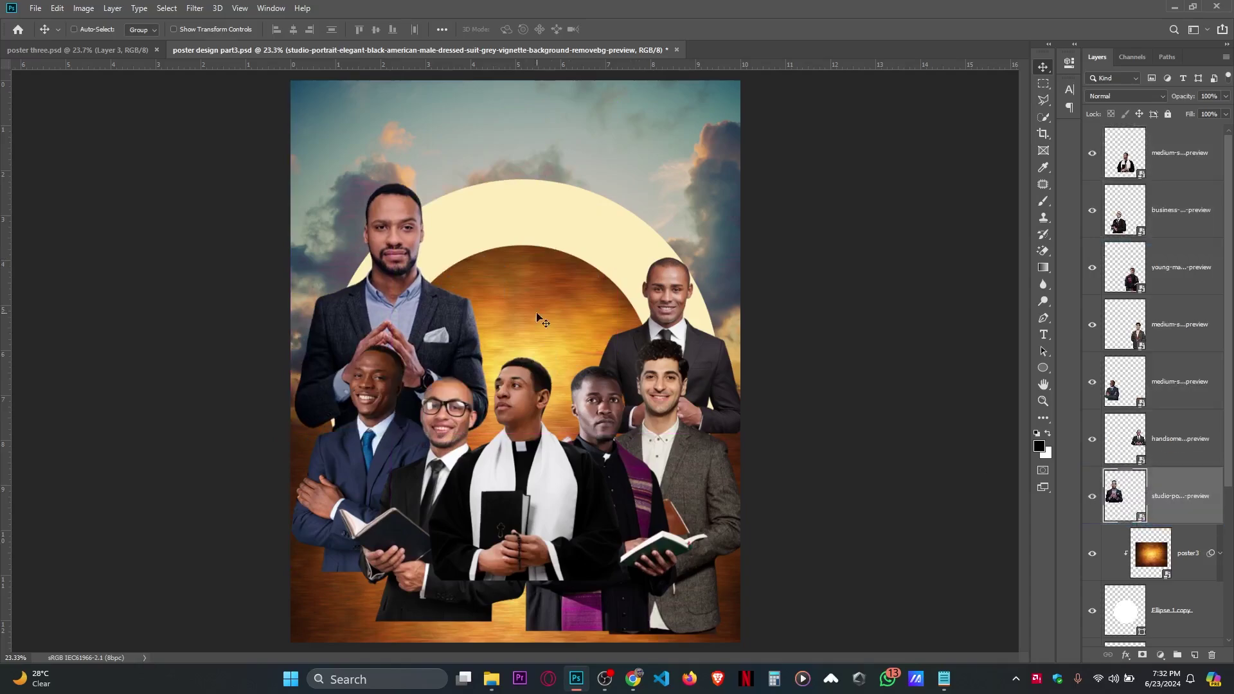
scroll(402, 294, up, 1)
drag(403, 294, 380, 351)
Shrink the bearded man proportionally from his upper and lower edges to match the businessman on the opposite side of the poster.
key(ctrl+t)
scroll(418, 276, down, 1)
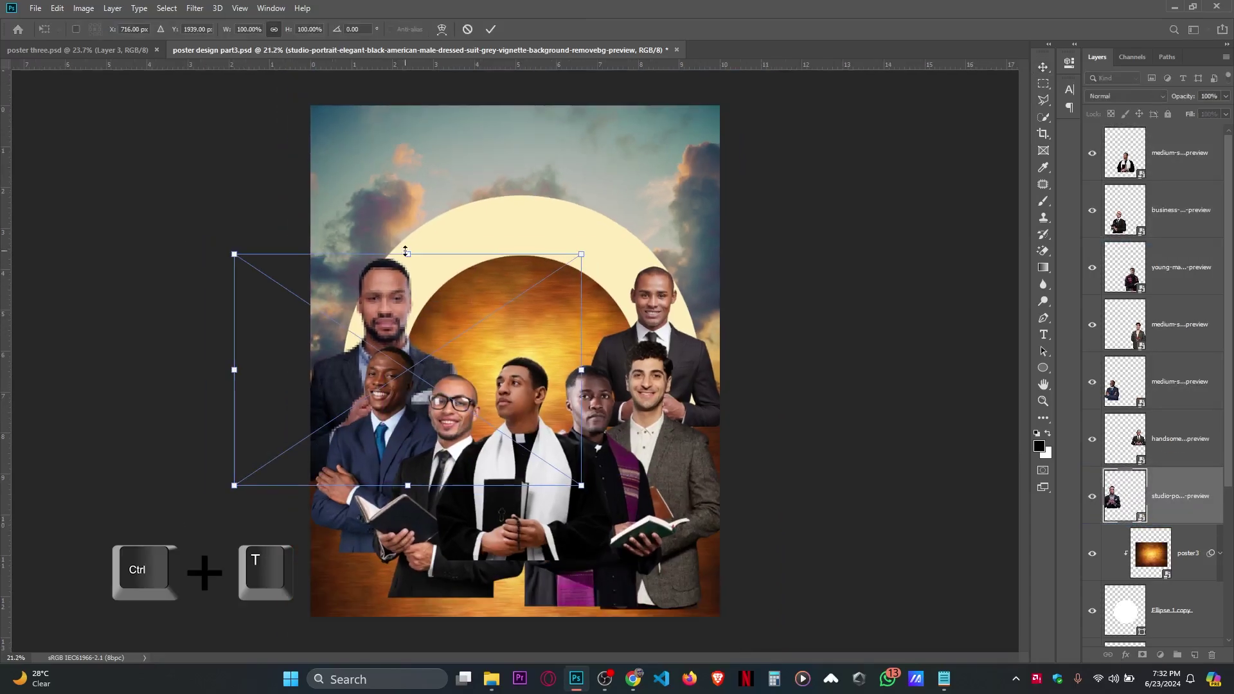
mouse_move(407, 257)
mouse_down()
mouse_move(413, 298)
mouse_move(407, 278)
mouse_up()
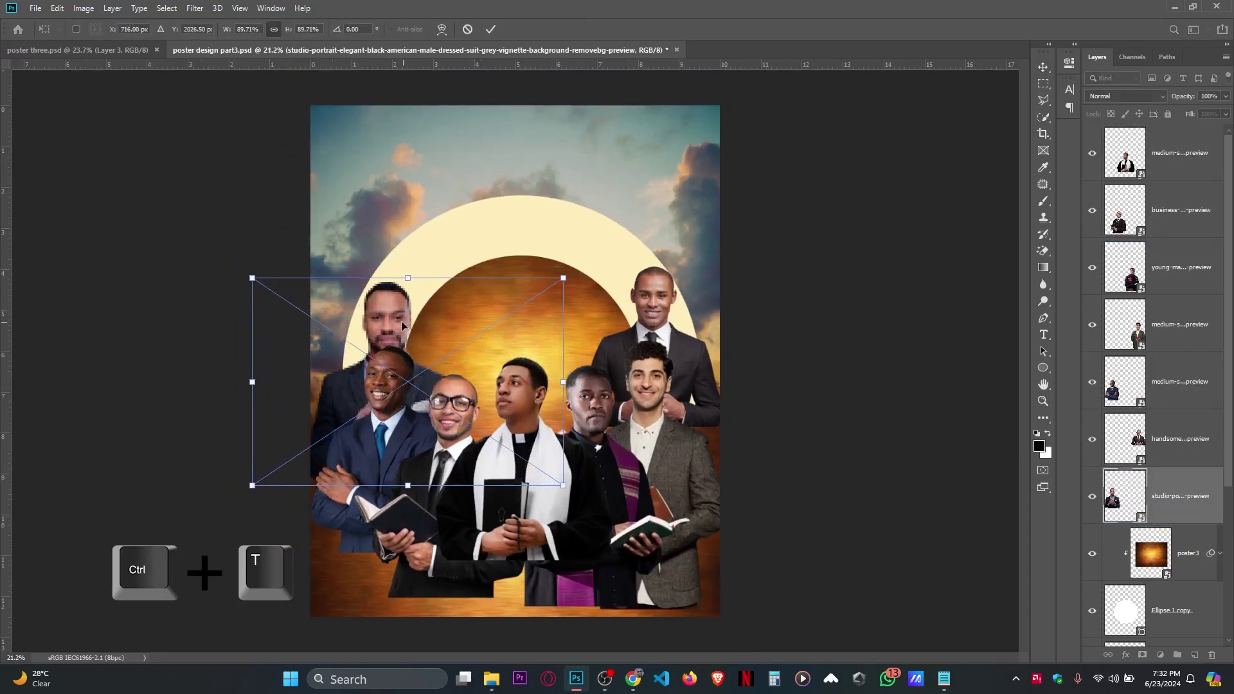
drag(405, 484, 393, 449)
key(Return)
alt+scroll(416, 443, up, 3)
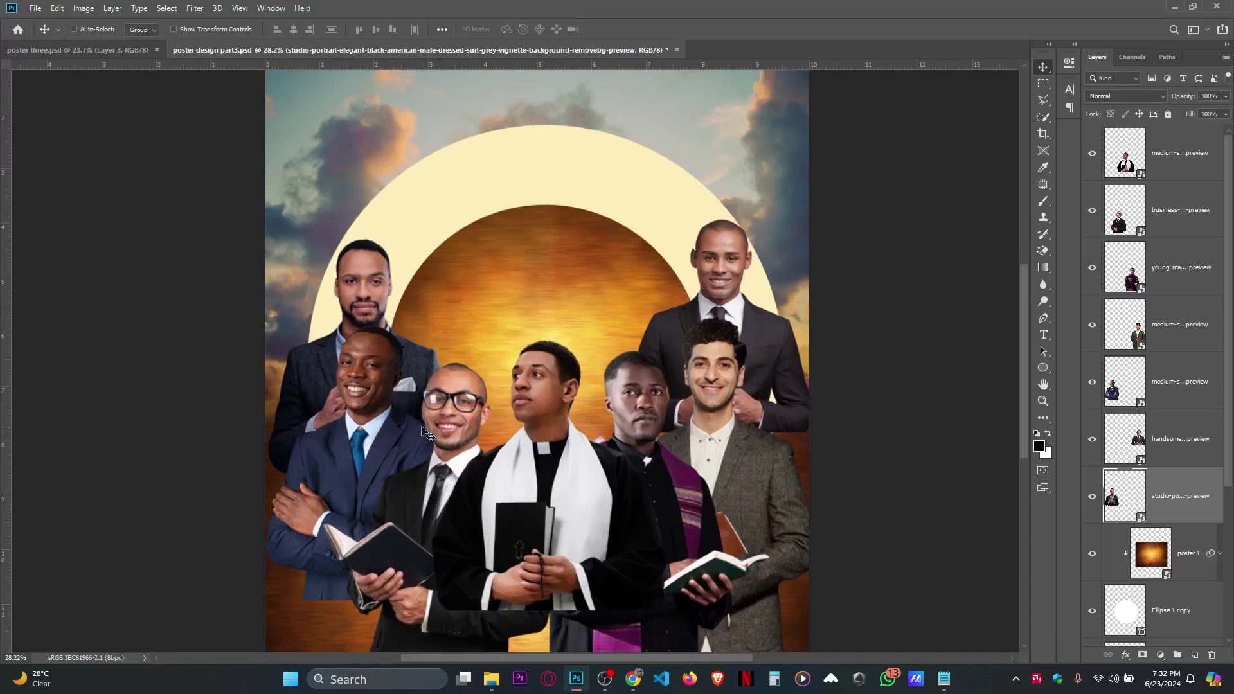
alt+scroll(406, 351, down, 1)
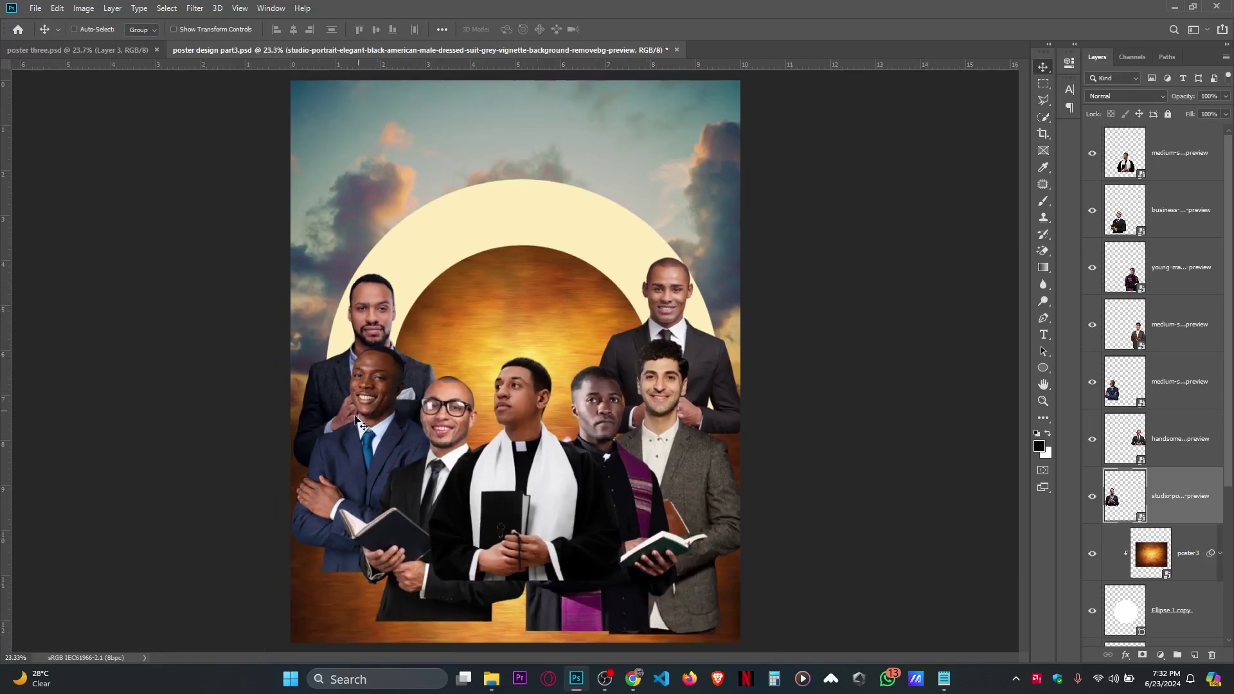
Reduce the blue-suited man proportionally to slightly under 68.4% and set him a little lower in front of the bearded man.
scroll(356, 421, up, 1)
ctrl+click(379, 394)
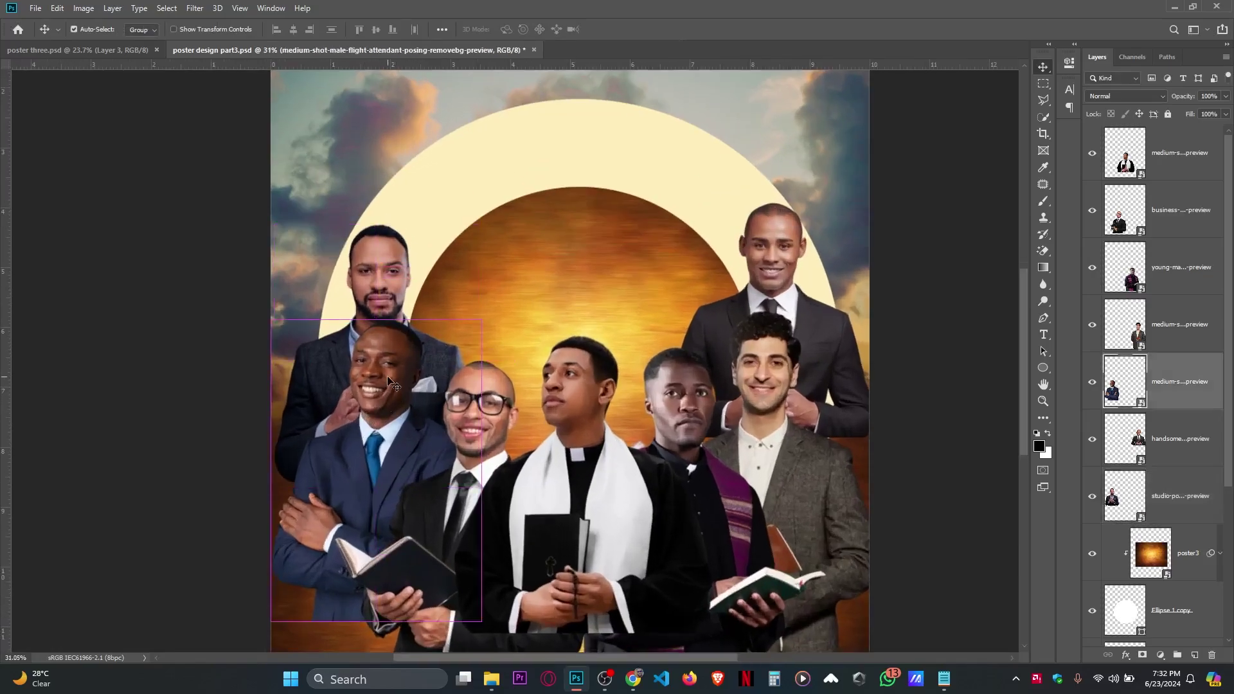
key(ctrl+t)
drag(378, 320, 381, 271)
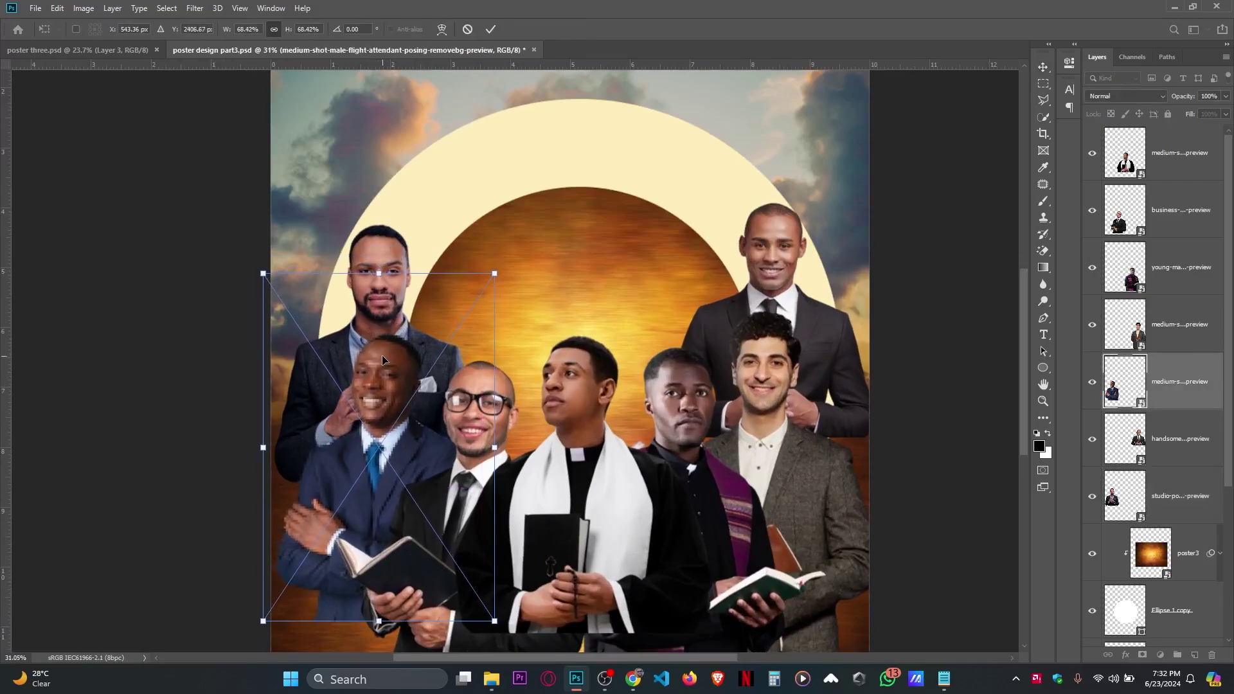
drag(381, 369, 387, 375)
scroll(387, 375, down, 2)
drag(378, 291, 374, 297)
key(Return)
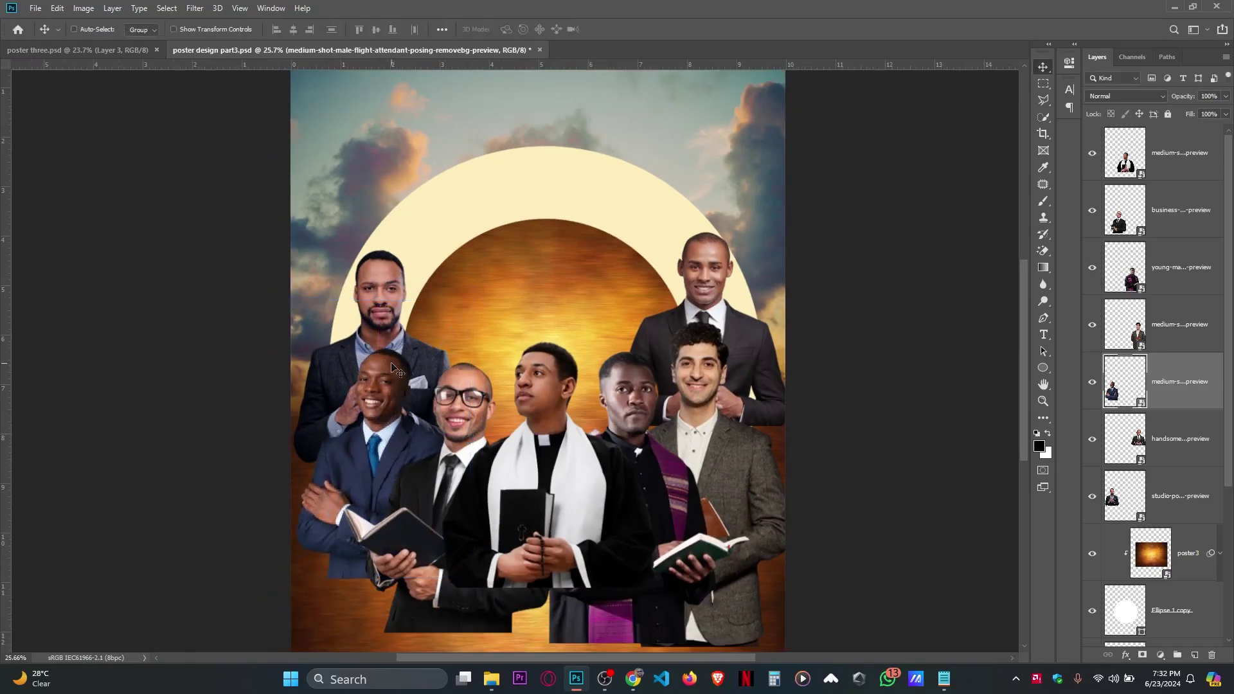
Lower the dark-suited businessman slightly to the bearded man's height and nudge the smiling grey-suited pastor down and left.
drag(714, 272, 716, 295)
drag(707, 381, 697, 395)
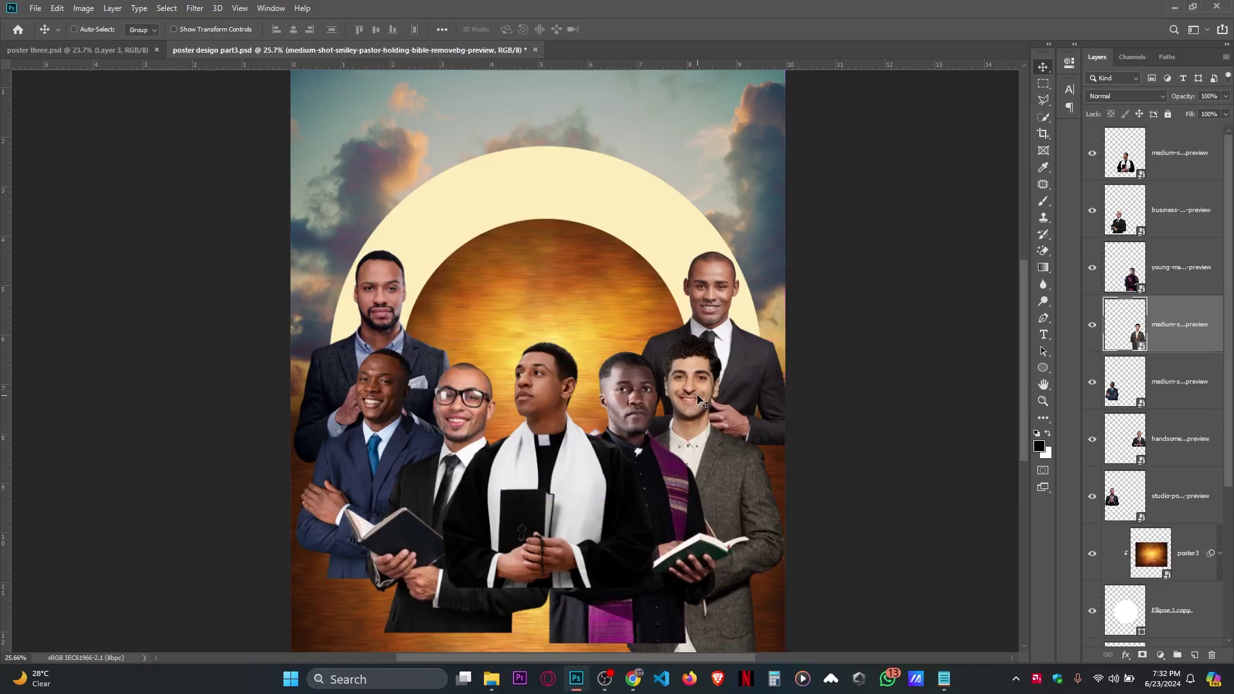
ctrl+click(702, 298)
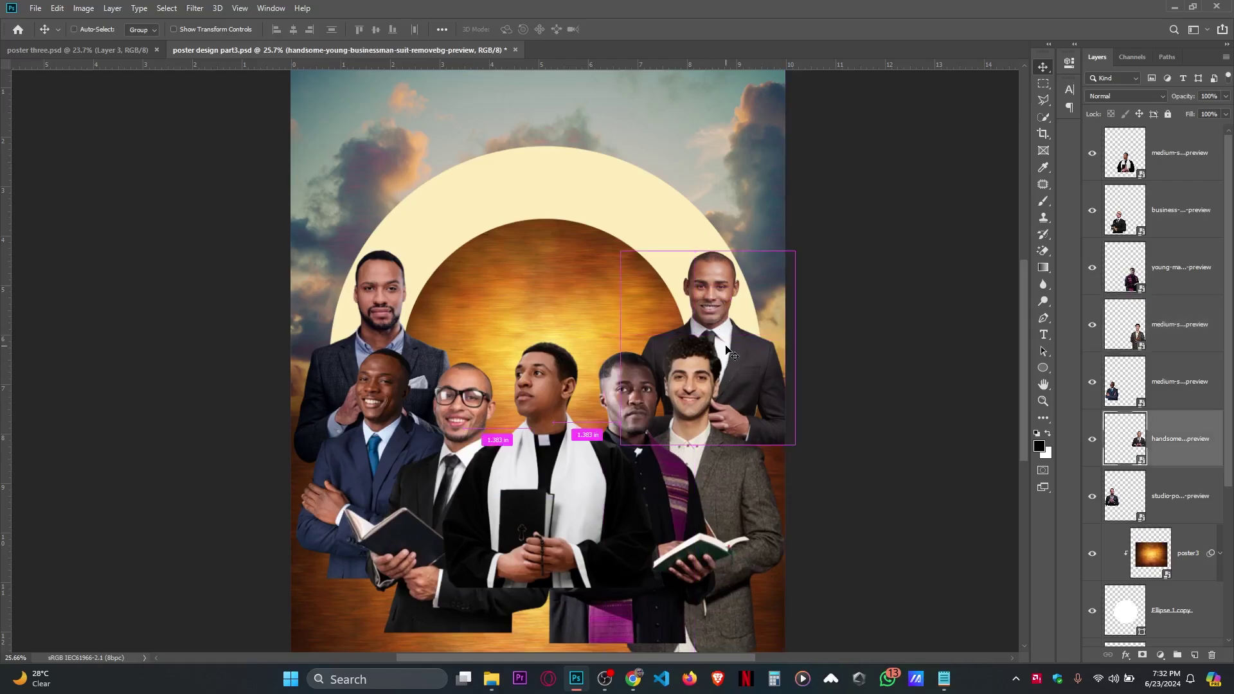
scroll(619, 320, down, 3)
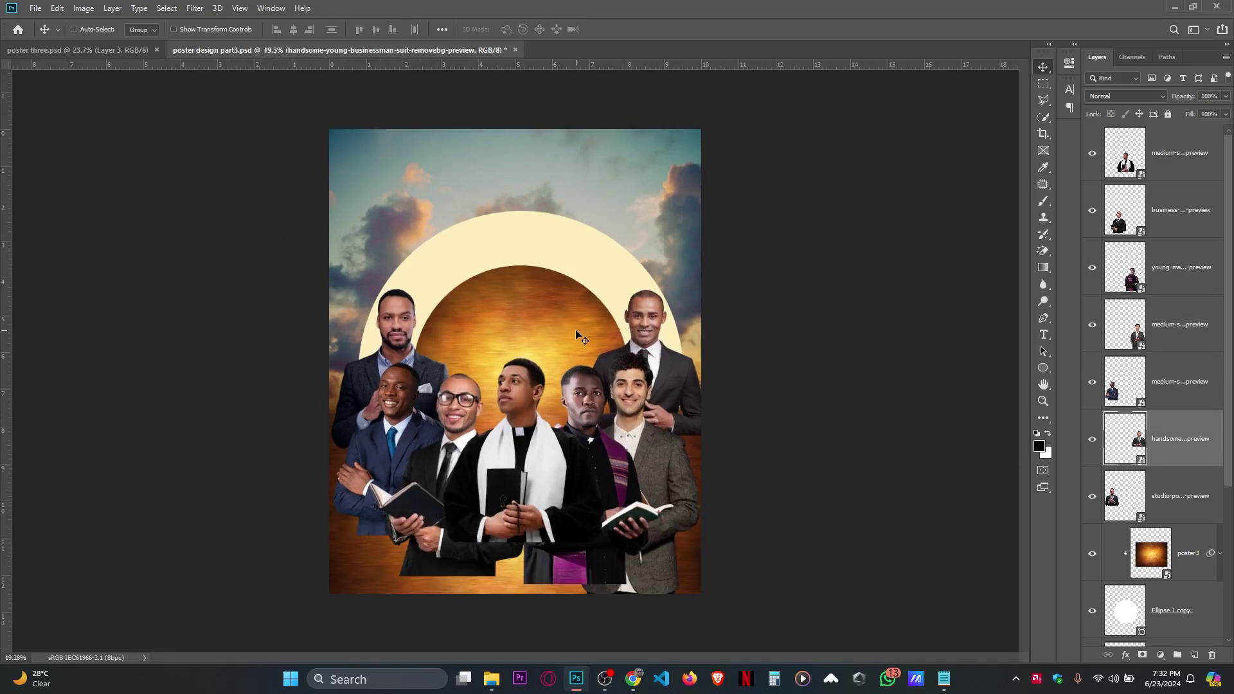
scroll(551, 331, up, 3)
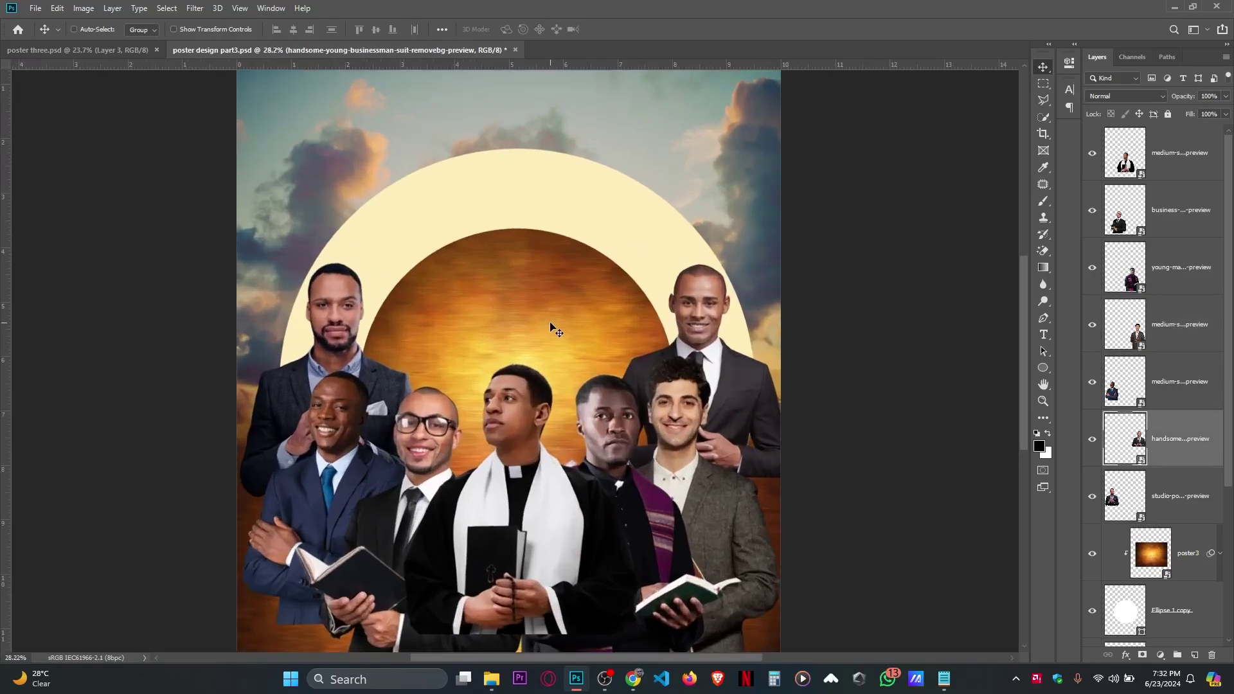
scroll(550, 331, down, 1)
scroll(517, 448, up, 1)
Enlarge the central priest in the white stole to about 97% scale, keeping him in front of the group.
ctrl+click(524, 437)
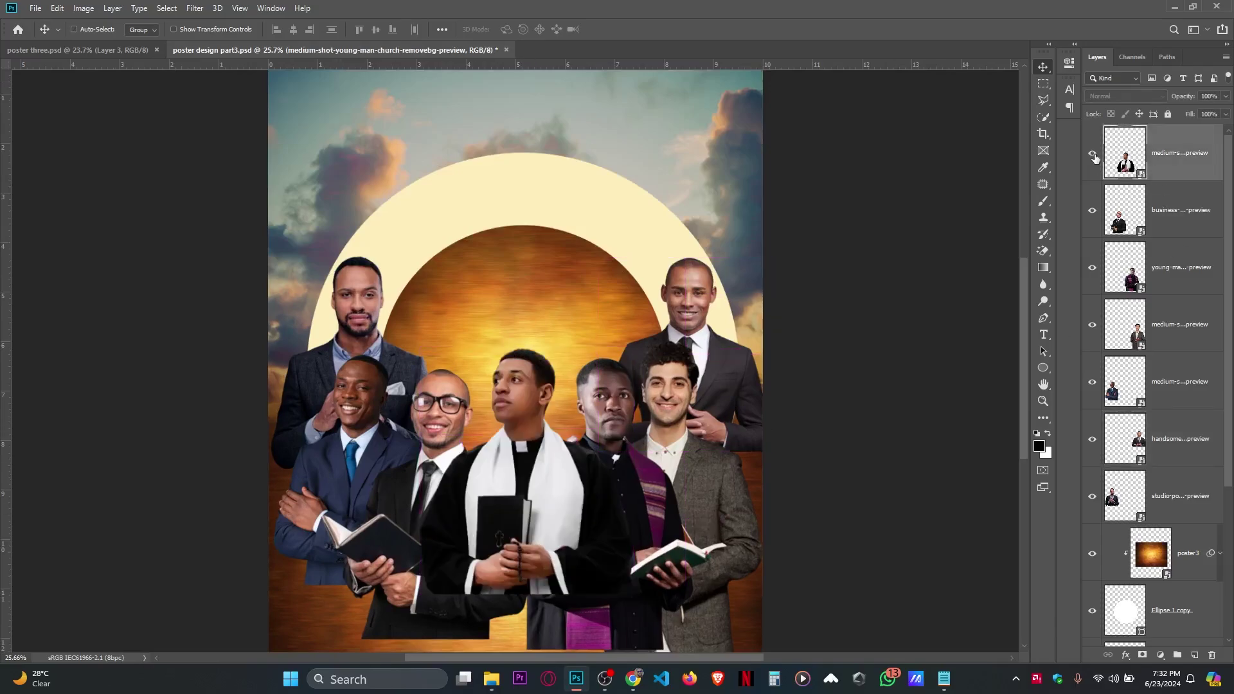
scroll(514, 444, down, 1)
key(ctrl+t)
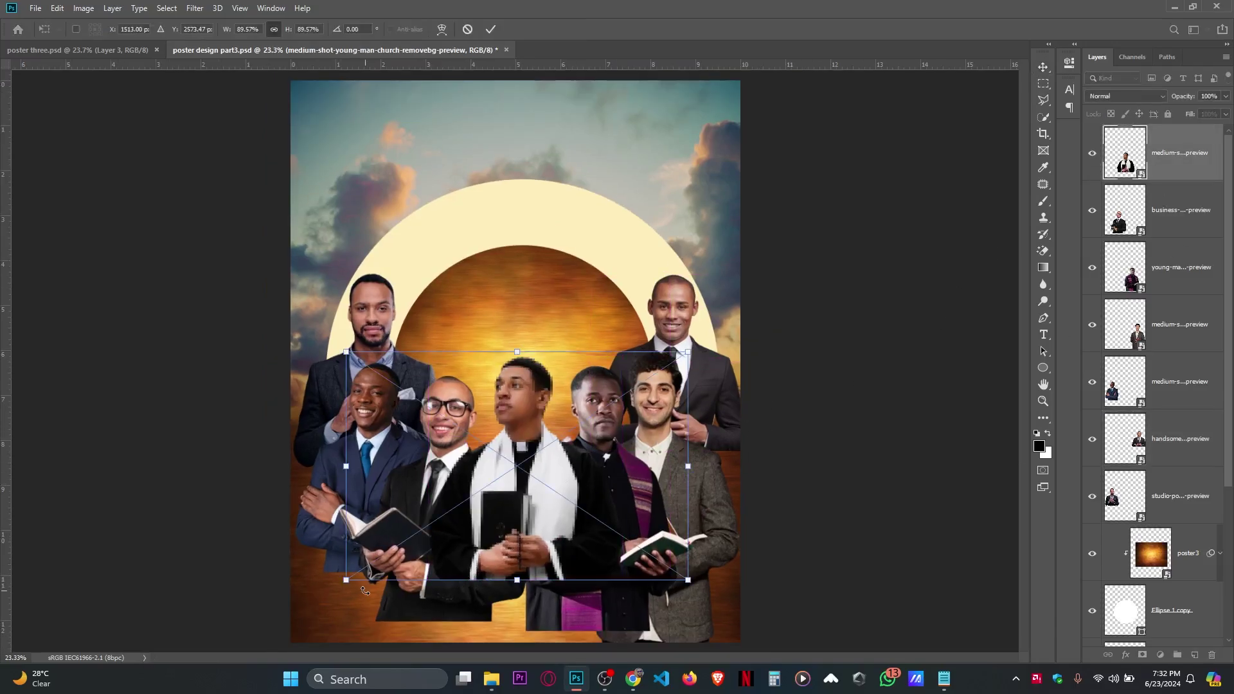
drag(364, 590, 348, 600)
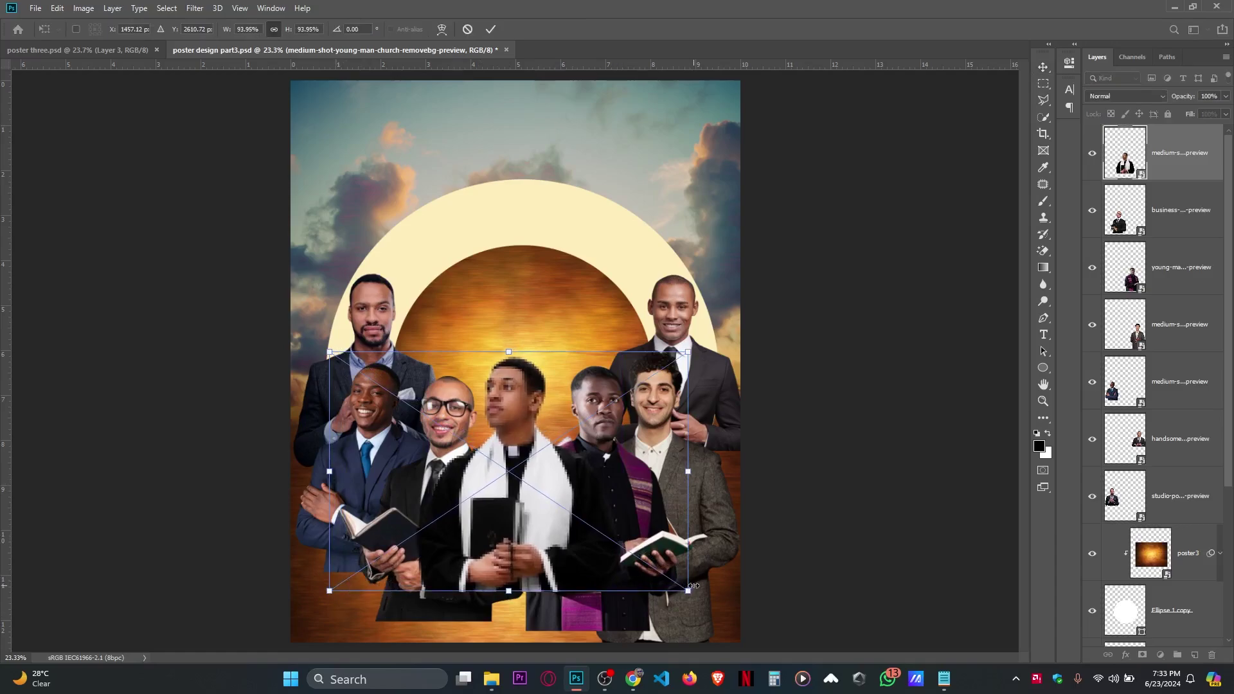
drag(693, 586, 705, 602)
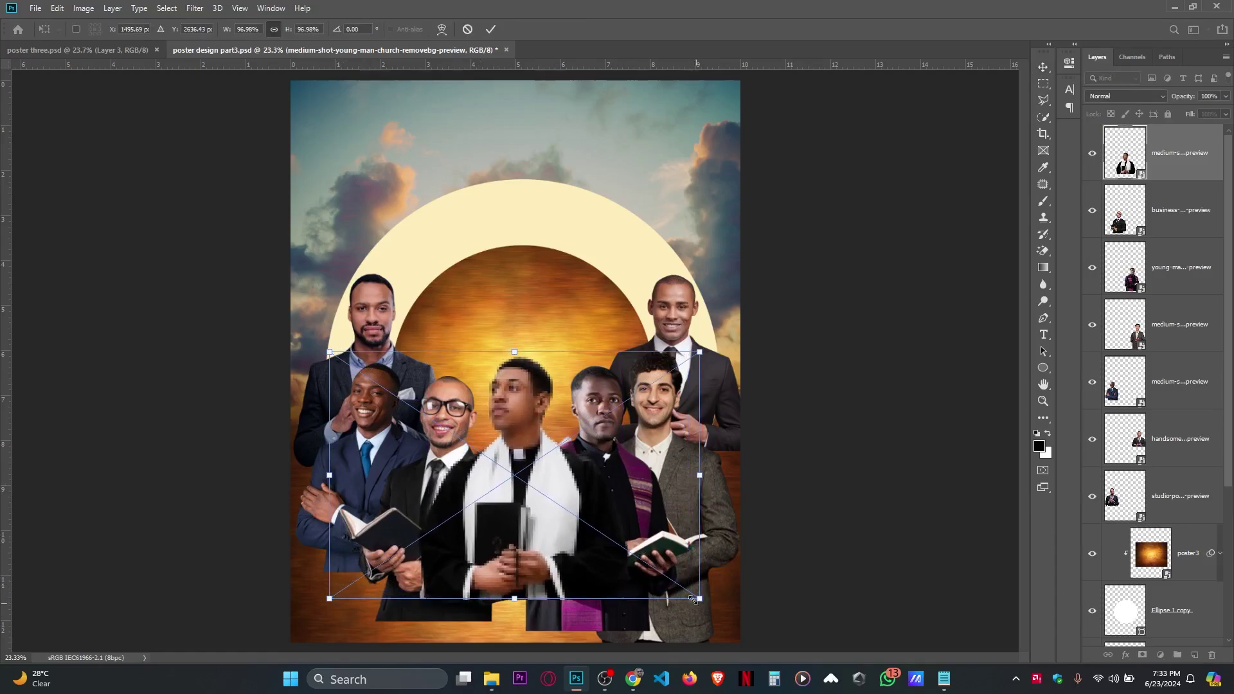
scroll(556, 450, up, 2)
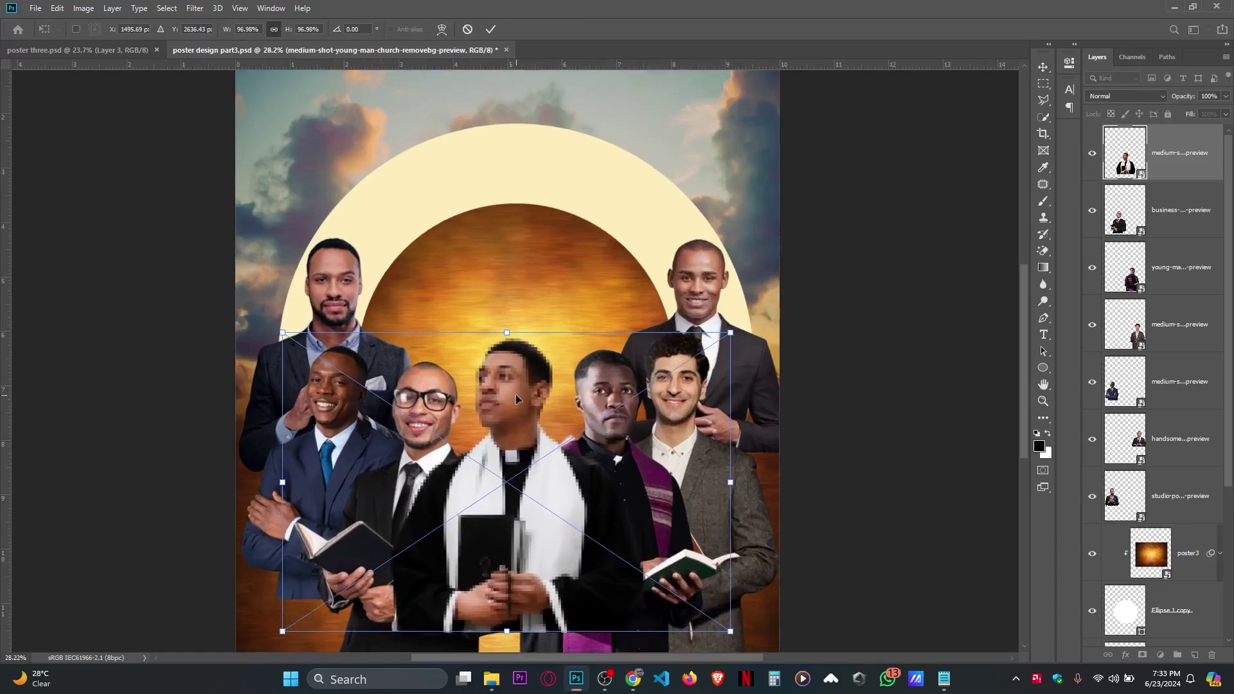
key(Return)
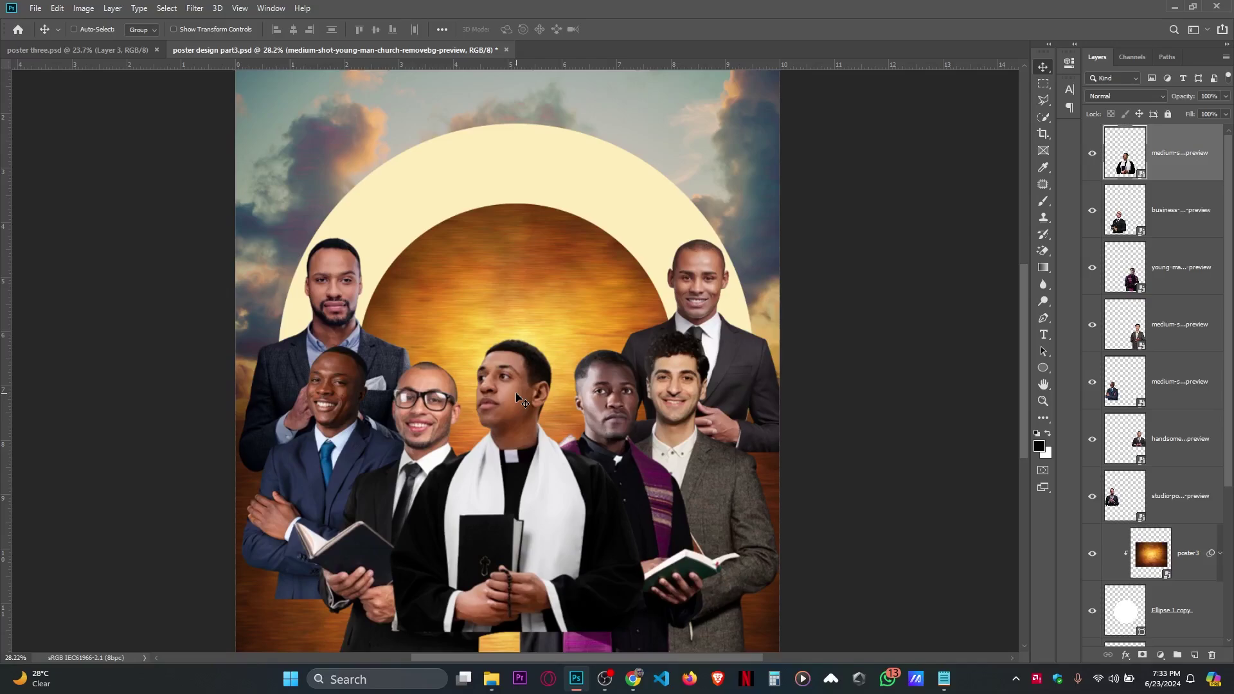
Shift the purple-stole priest slightly inward and lower both the man with glasses and the central priest in the front row.
scroll(582, 450, down, 2)
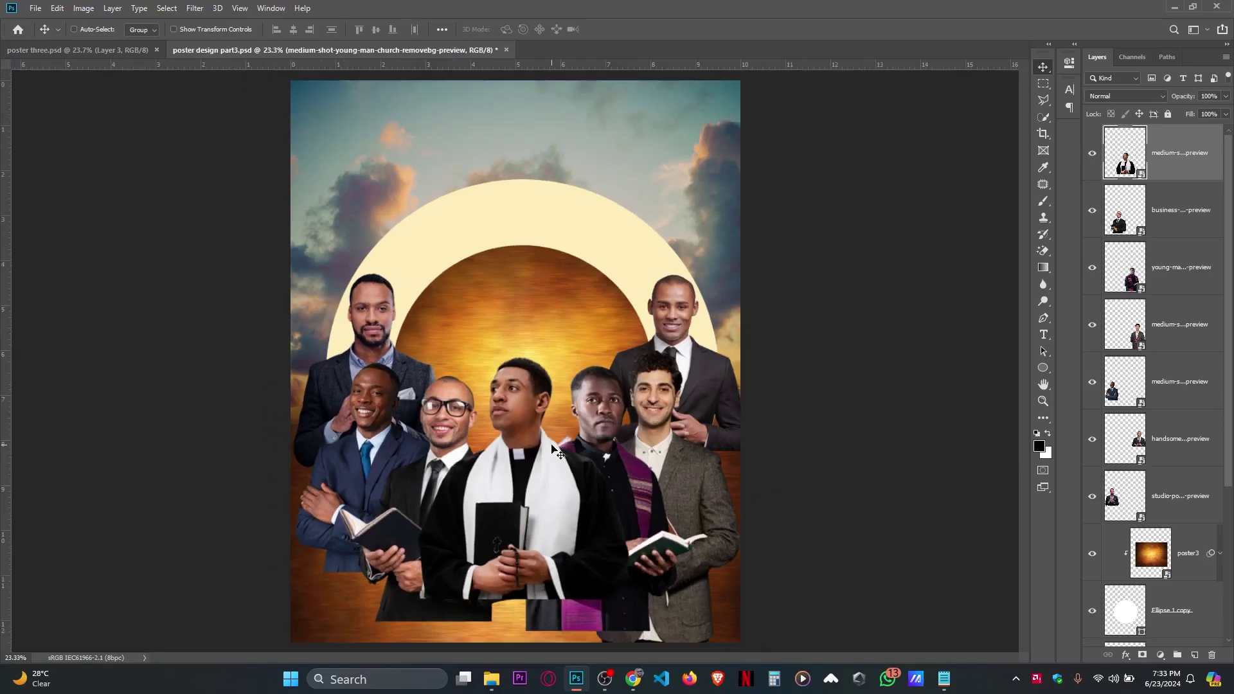
scroll(607, 424, up, 2)
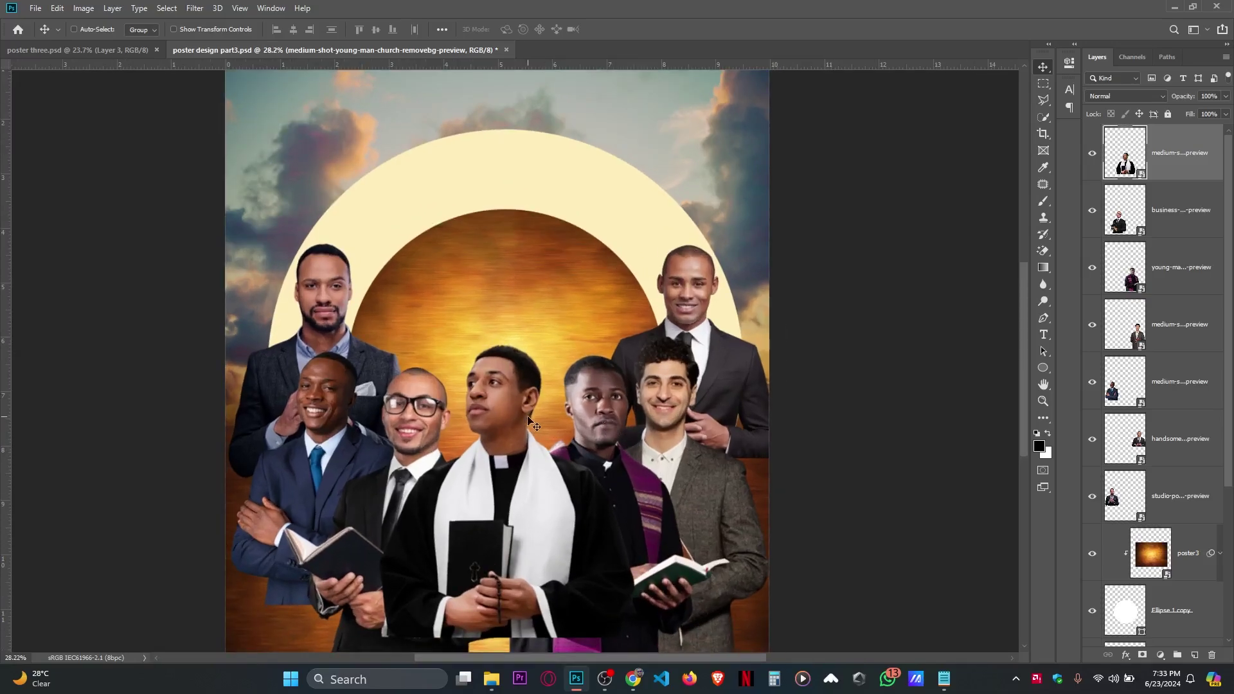
scroll(521, 442, down, 2)
drag(607, 409, 612, 413)
click(449, 440)
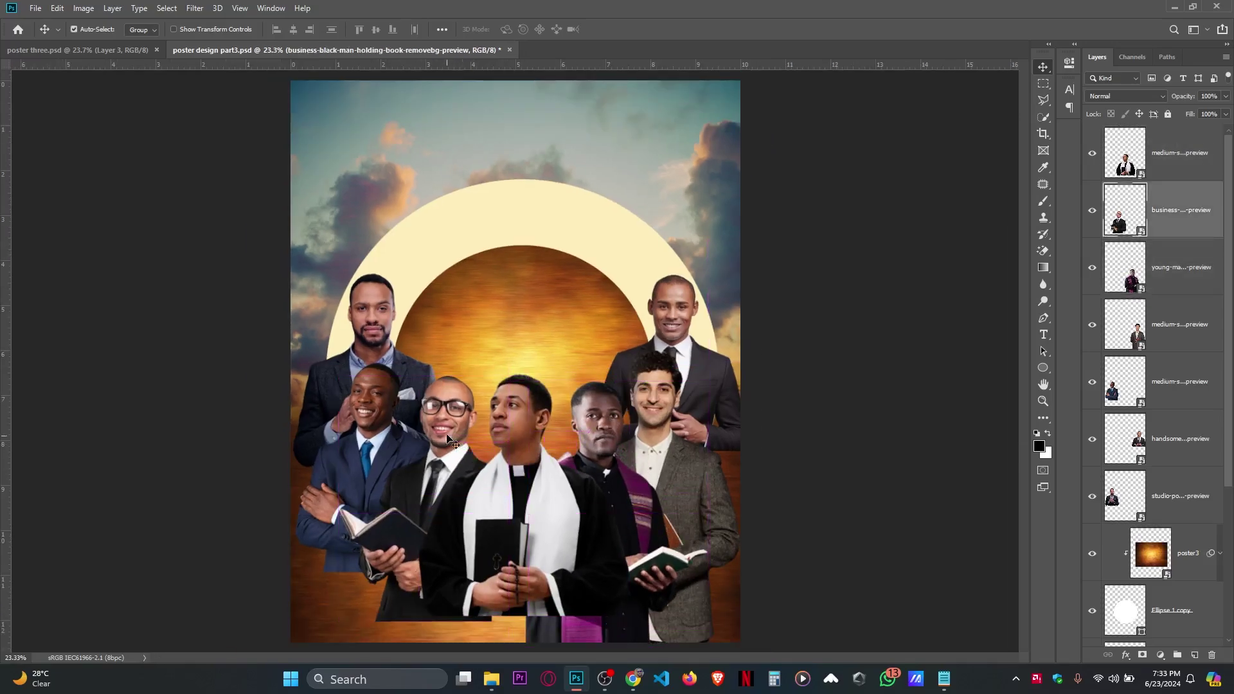
drag(449, 440, 449, 464)
scroll(529, 457, down, 2)
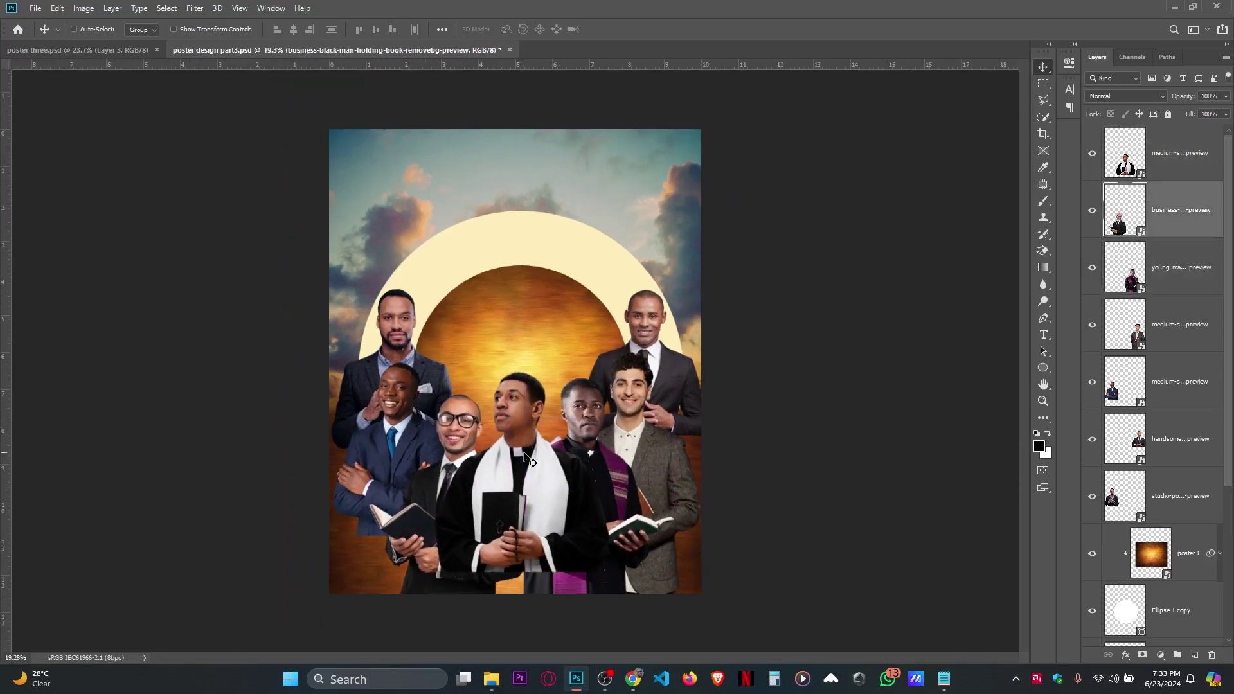
mouse_move(521, 424)
mouse_down()
mouse_move(521, 445)
mouse_move(519, 435)
mouse_up()
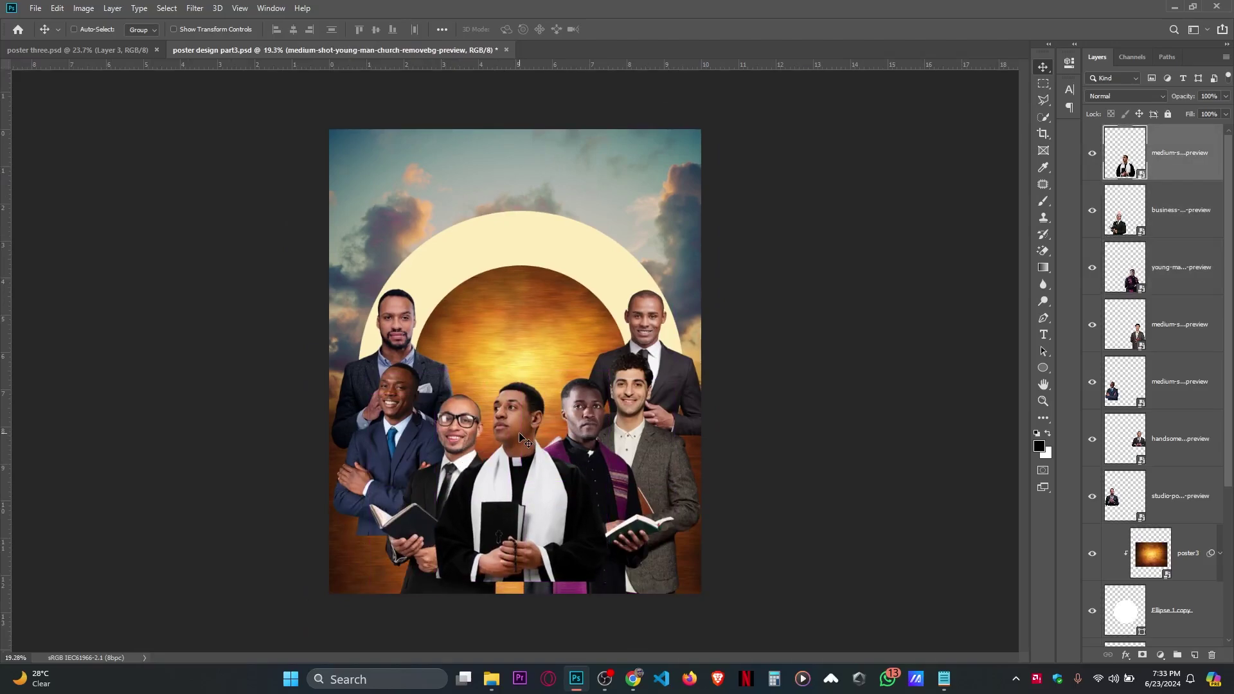
Toggle the visibility of the front-row figure layers and check the group arrangement on the whole poster.
click(1086, 155)
click(1089, 155)
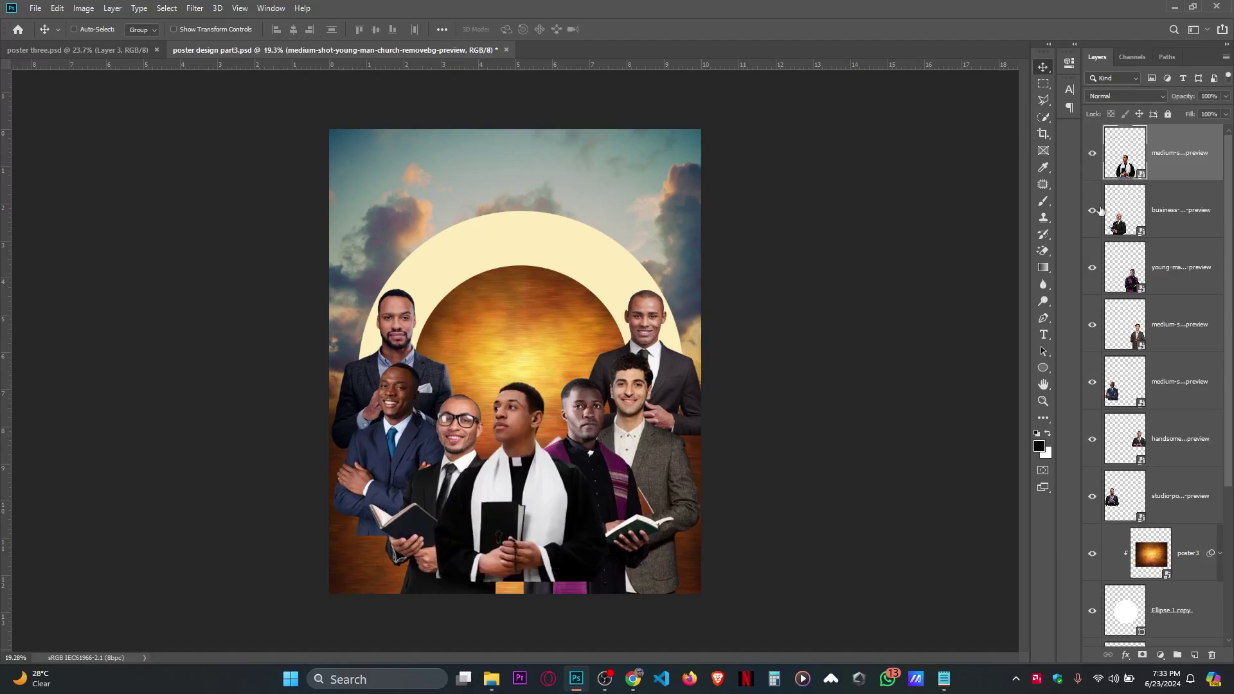
click(1092, 268)
scroll(504, 378, up, 1)
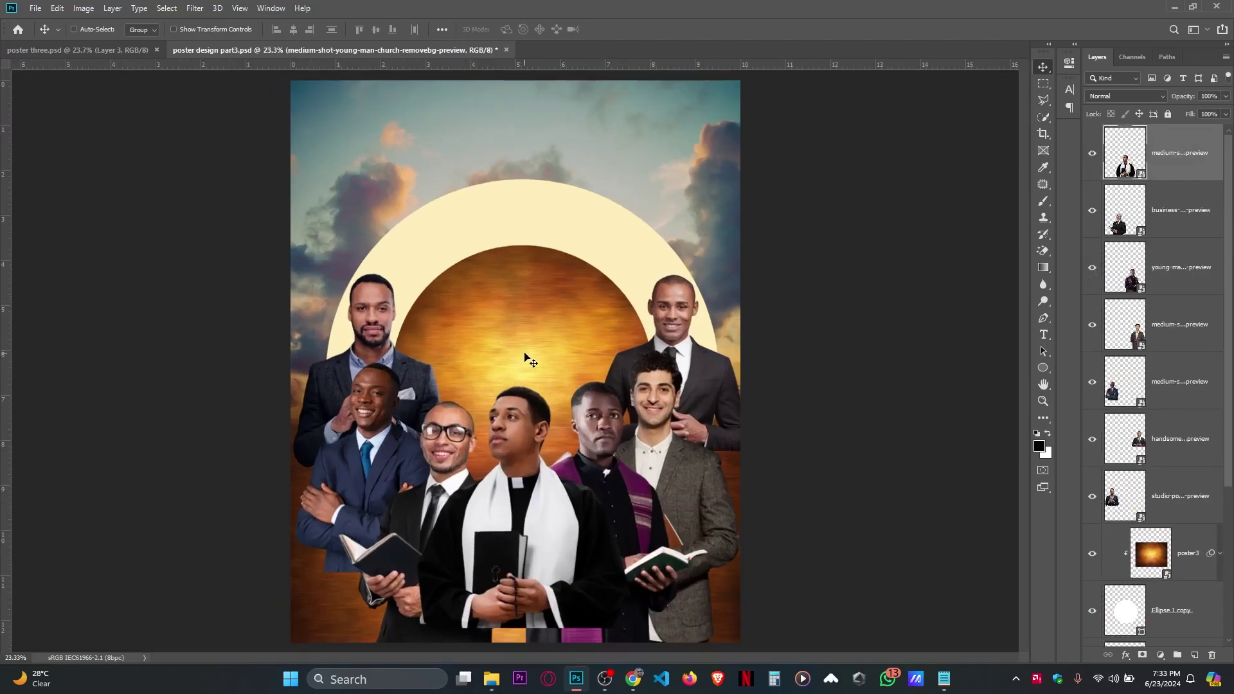
scroll(525, 357, down, 1)
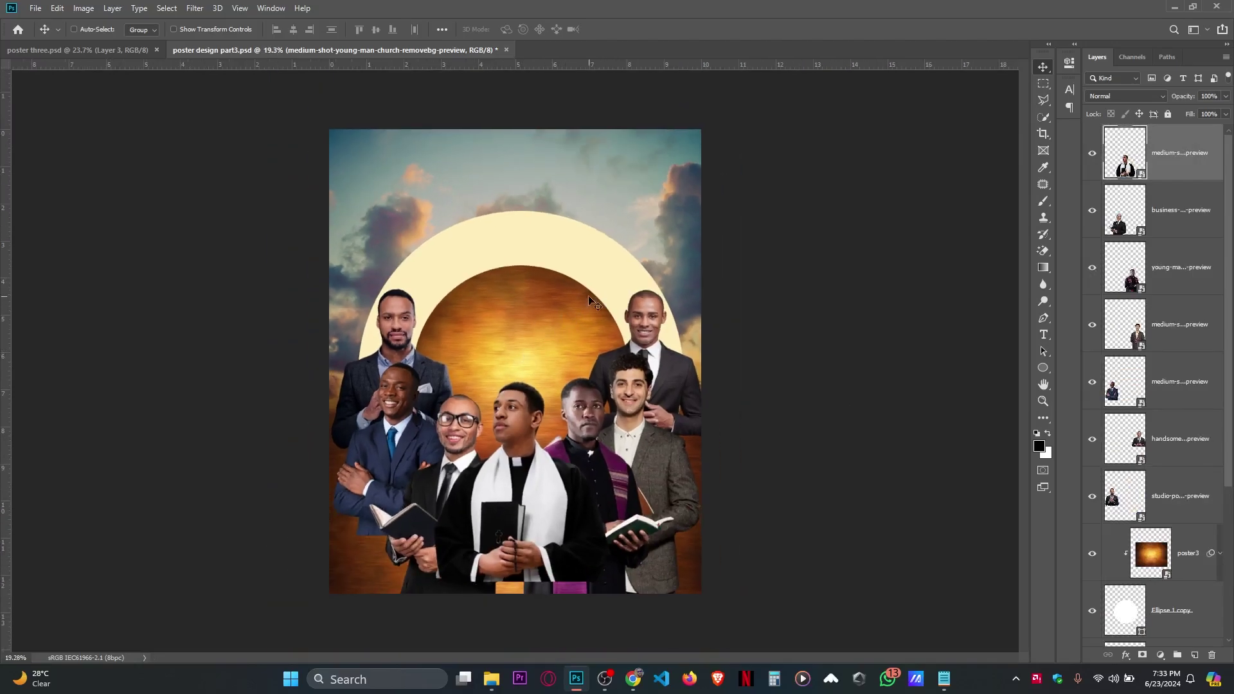
scroll(525, 372, up, 1)
scroll(525, 372, down, 1)
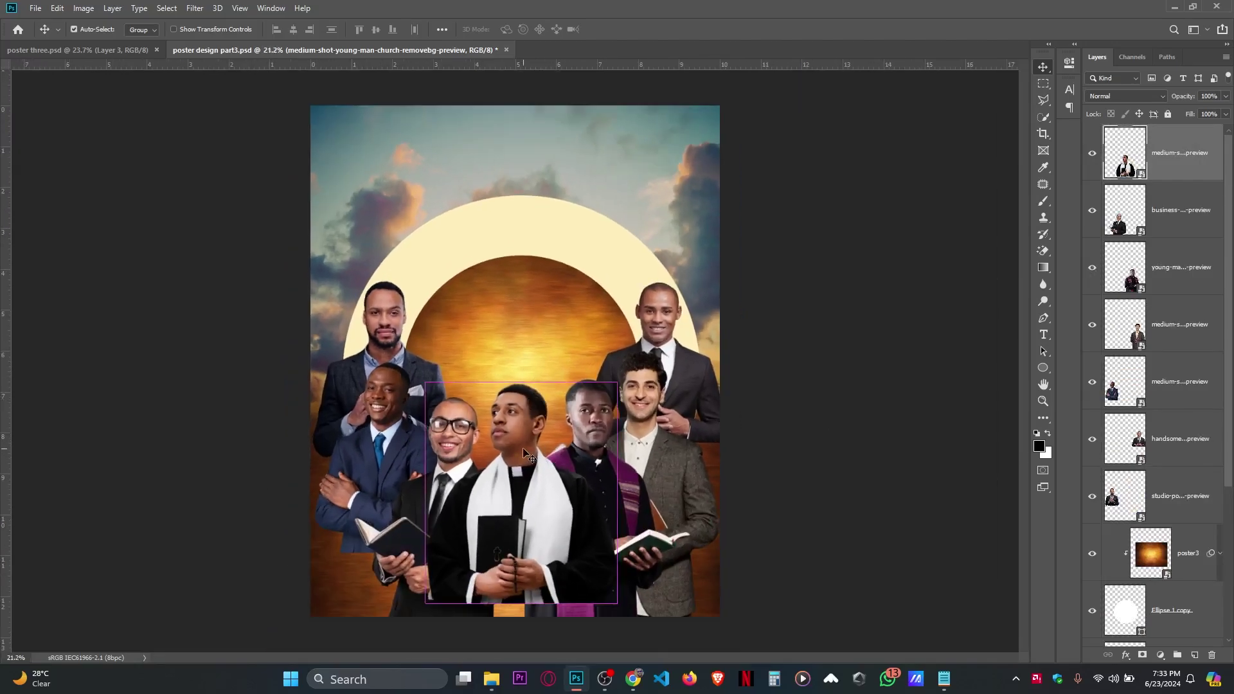
Raise the purple-stole priest and the man with glasses slightly to align them beside the central priest.
drag(598, 440, 596, 429)
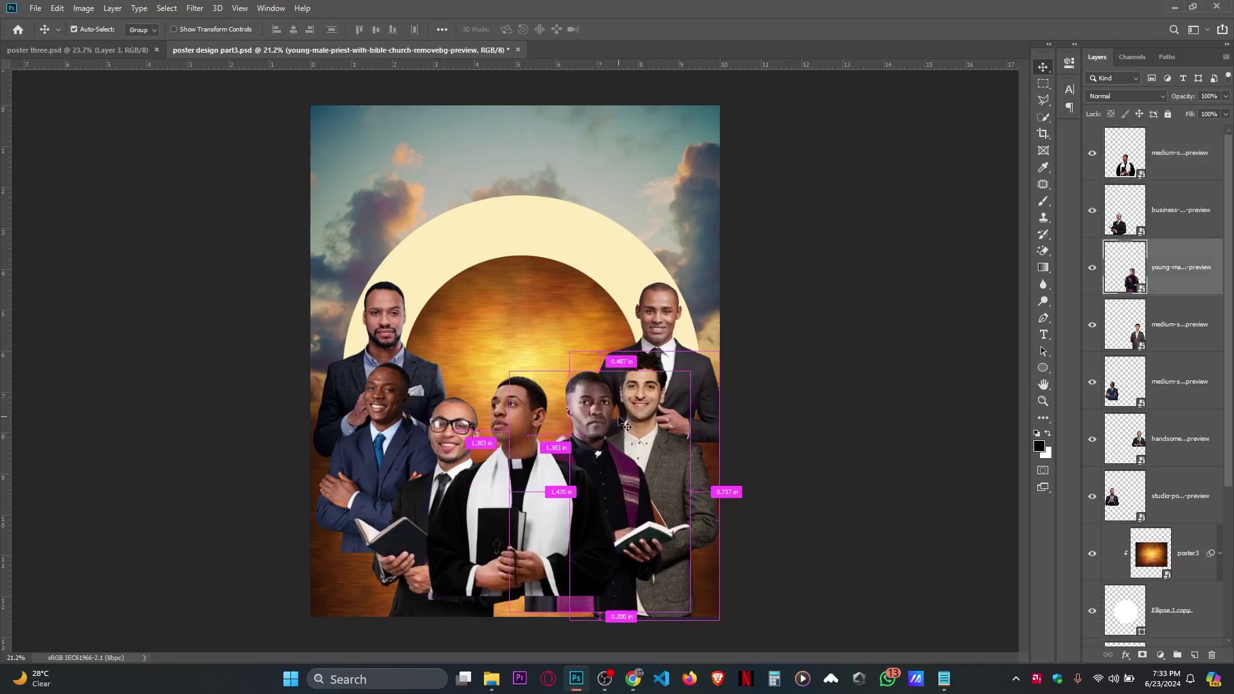
ctrl+click(443, 464)
drag(445, 465, 460, 433)
drag(595, 407, 659, 422)
scroll(505, 454, up, 1)
Nudge the two suited men in the back row and the man in the blue suit slightly upward.
ctrl+click(660, 418)
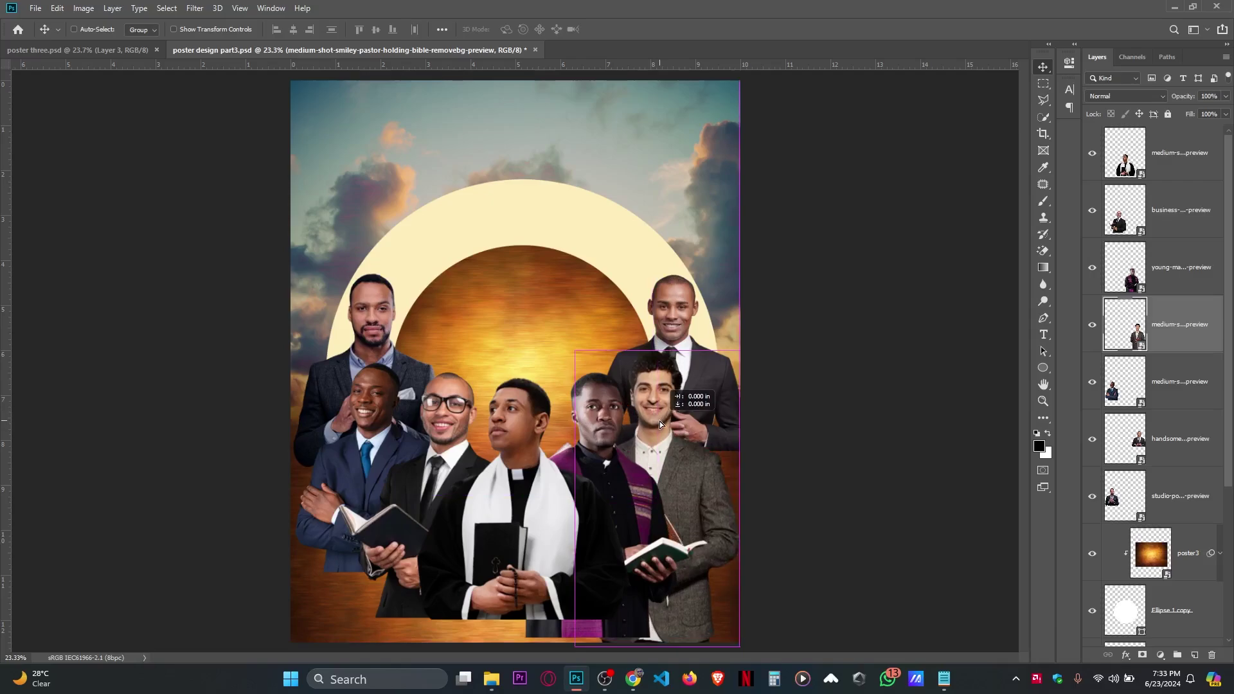
drag(681, 333, 680, 330)
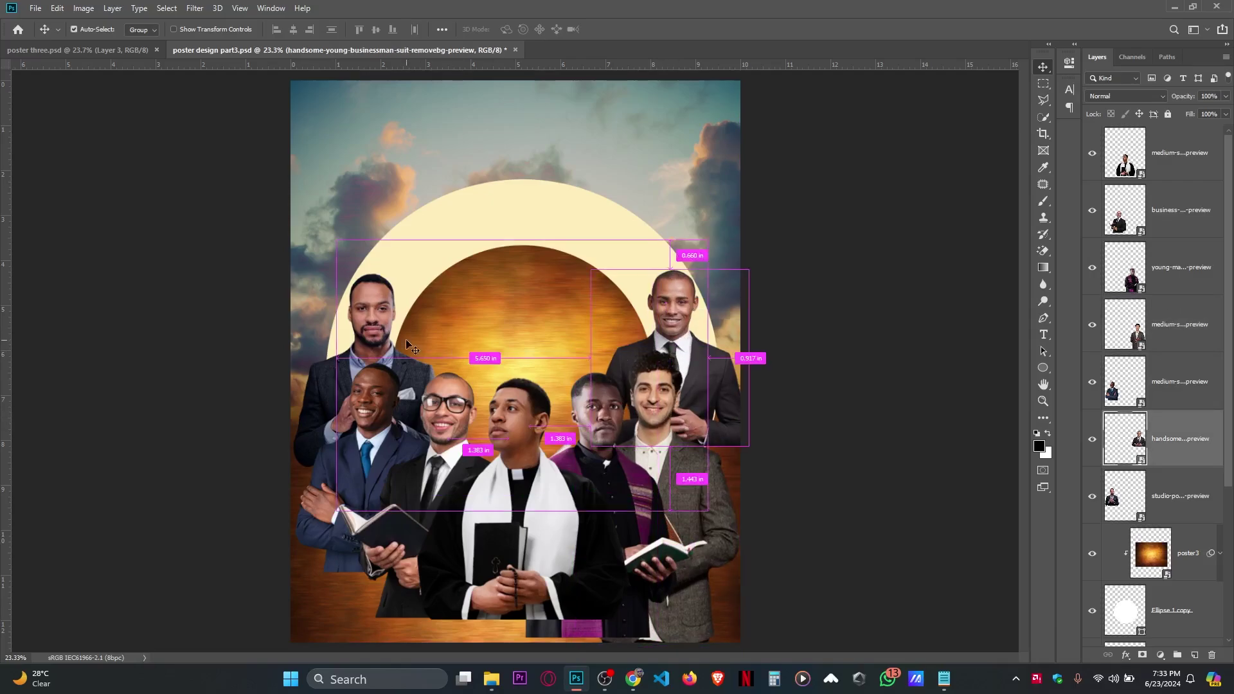
drag(406, 338, 384, 344)
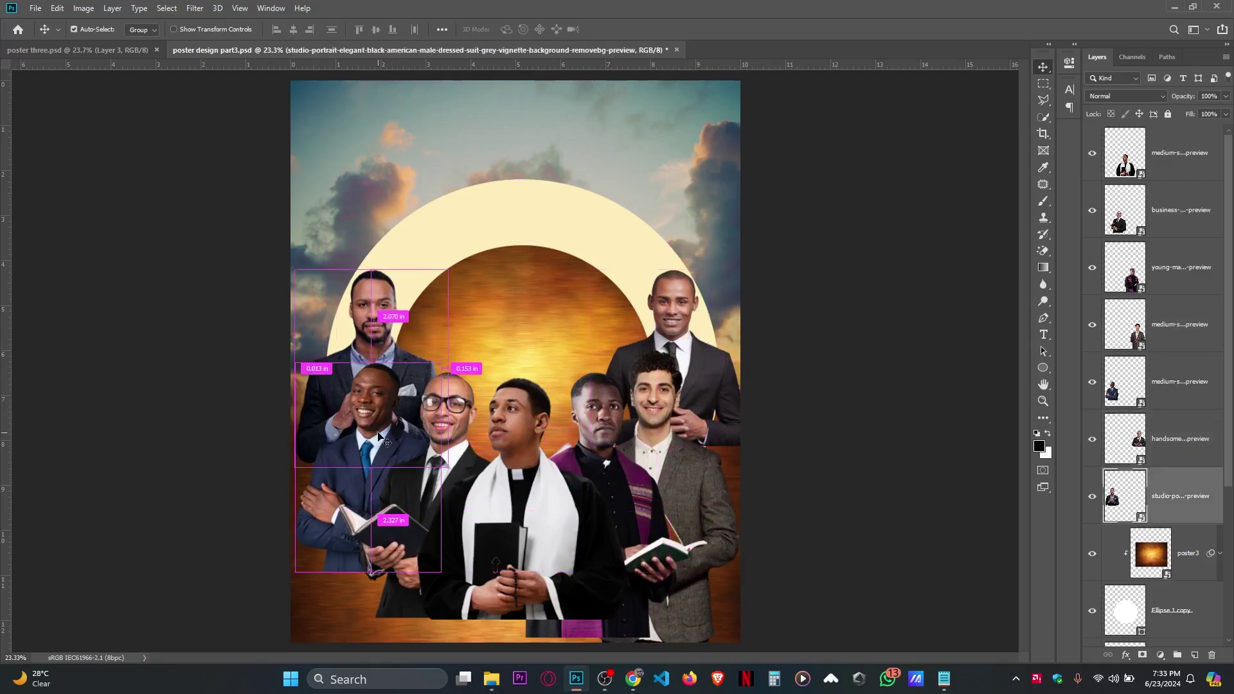
drag(380, 426, 382, 430)
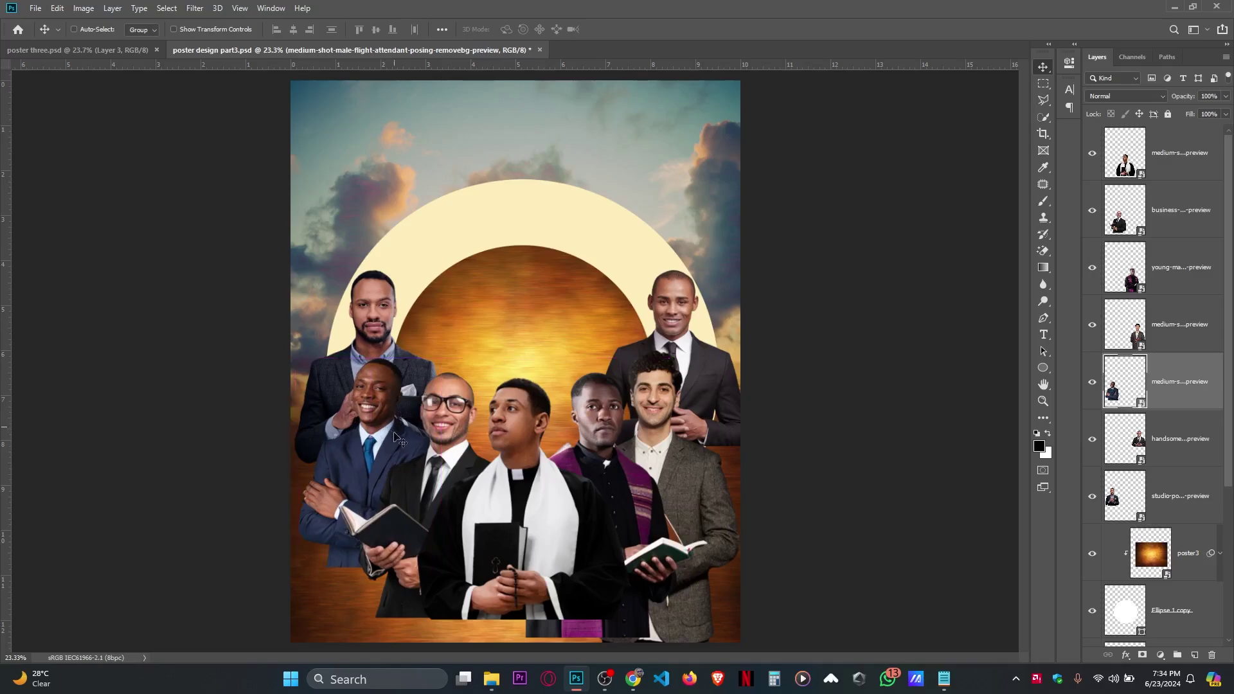
Brighten the man in the blue suit with a Curves point at input 113 and output 150, and save the document.
scroll(441, 482, down, 2)
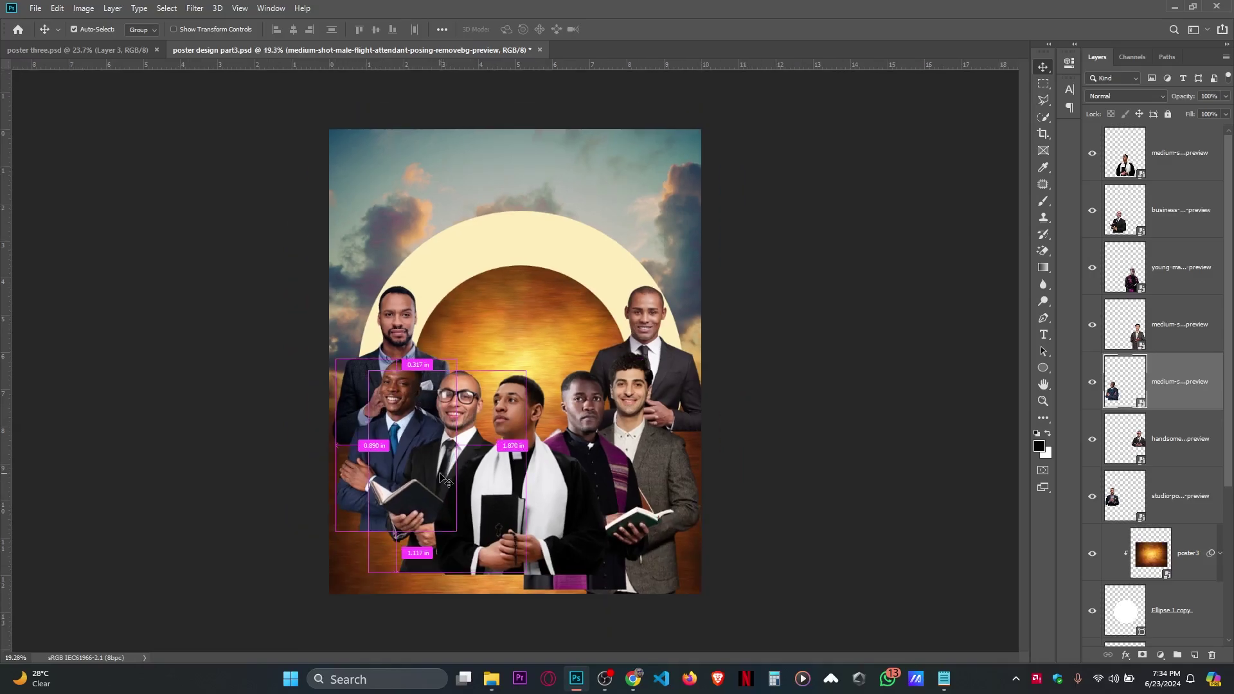
scroll(401, 394, up, 6)
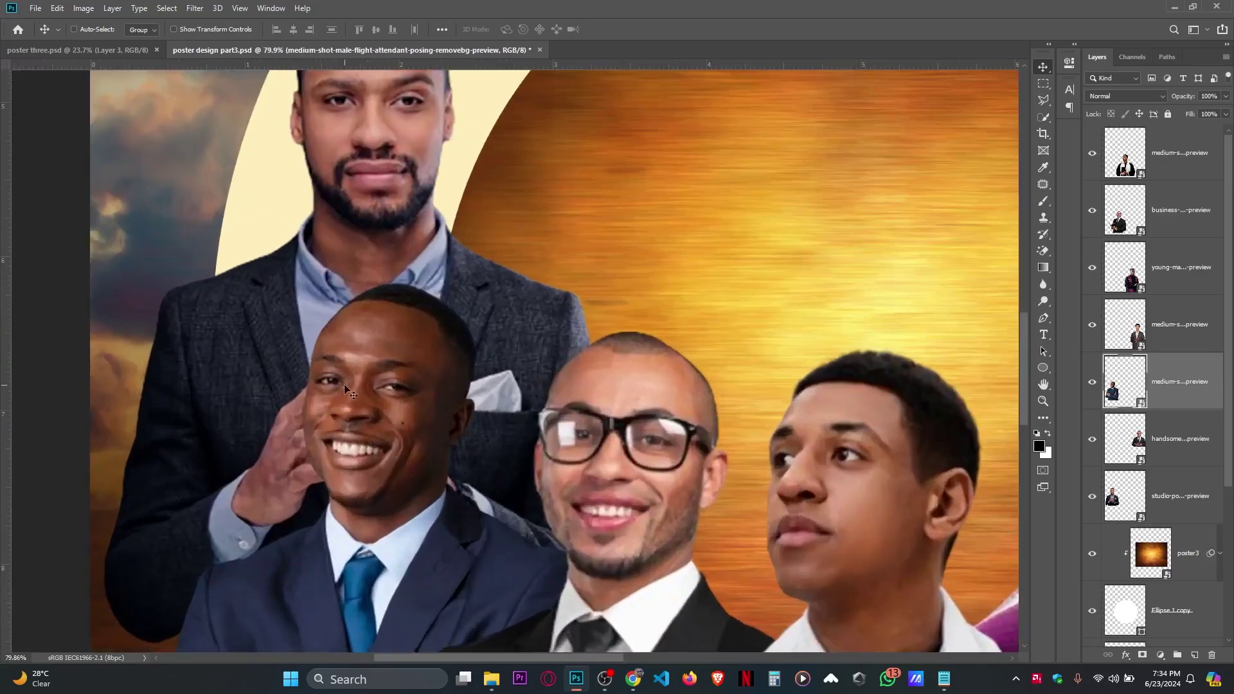
scroll(347, 392, down, 5)
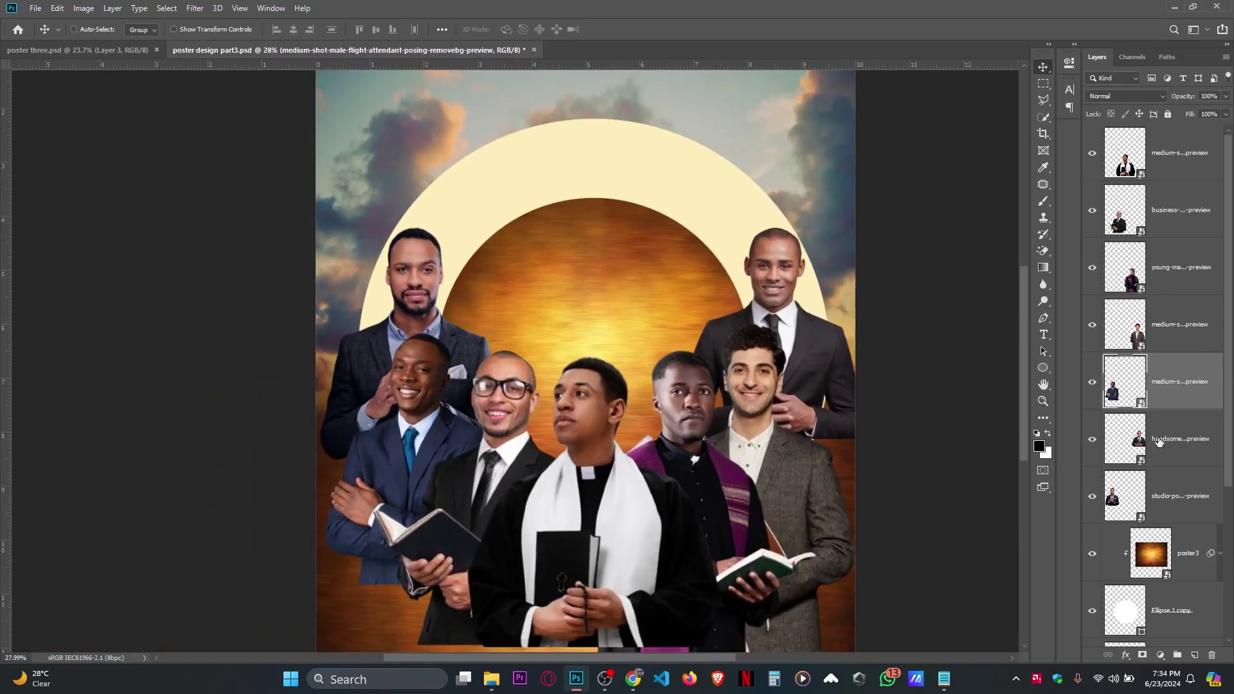
key(ctrl)
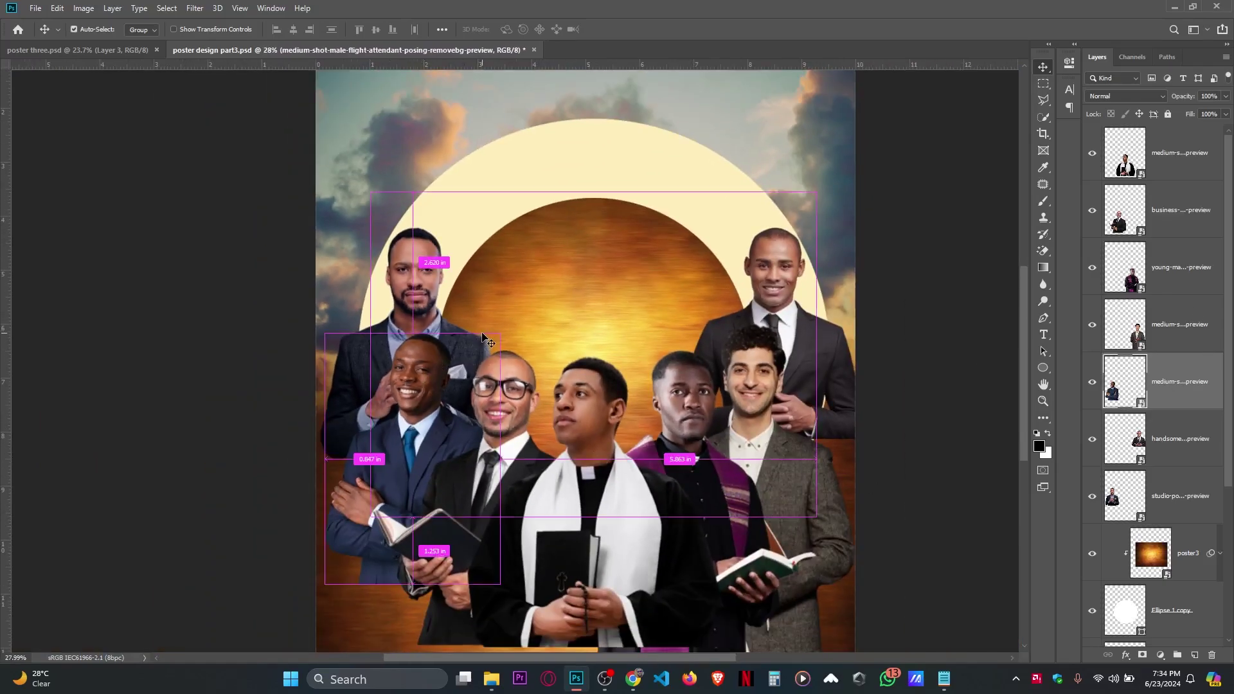
key(ctrl+m)
drag(545, 114, 803, 139)
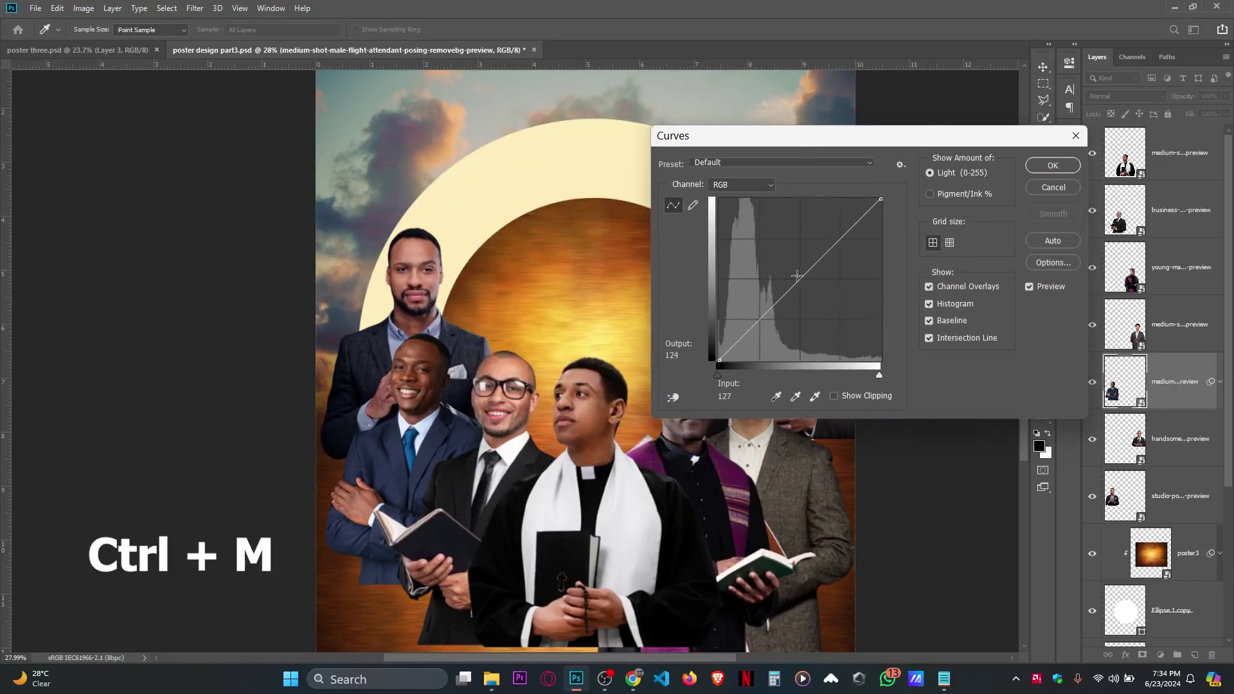
drag(797, 275, 791, 265)
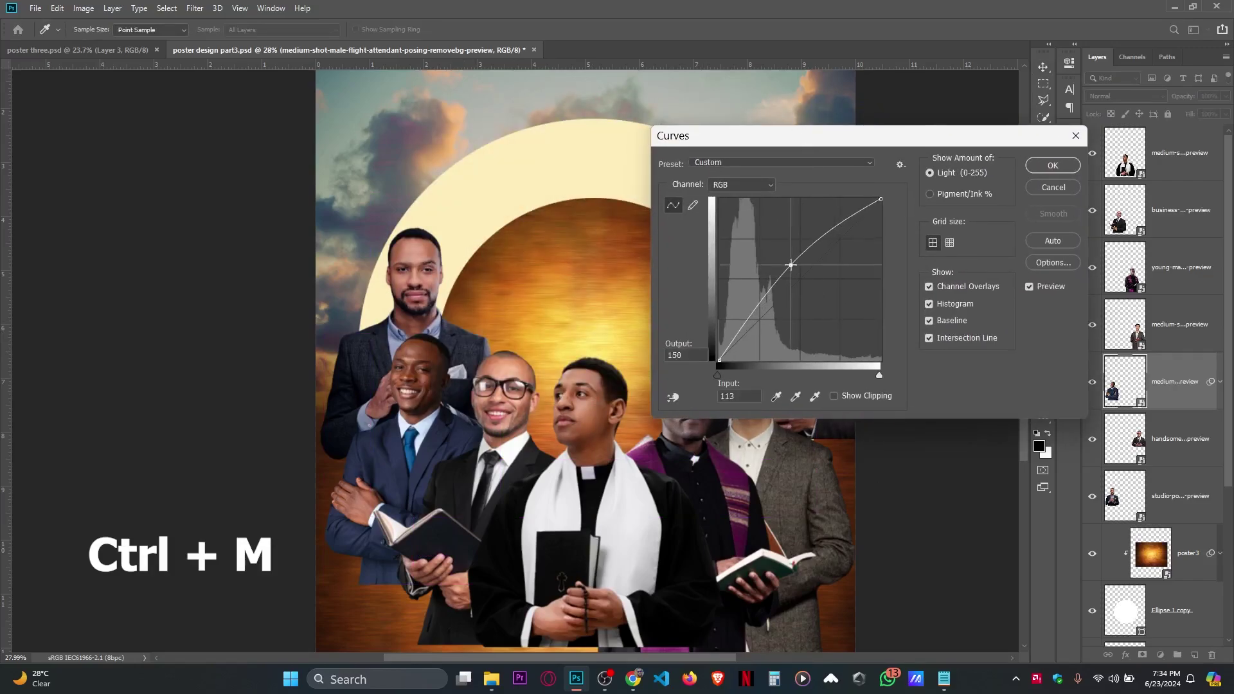
click(1070, 163)
click(1220, 381)
scroll(553, 350, down, 3)
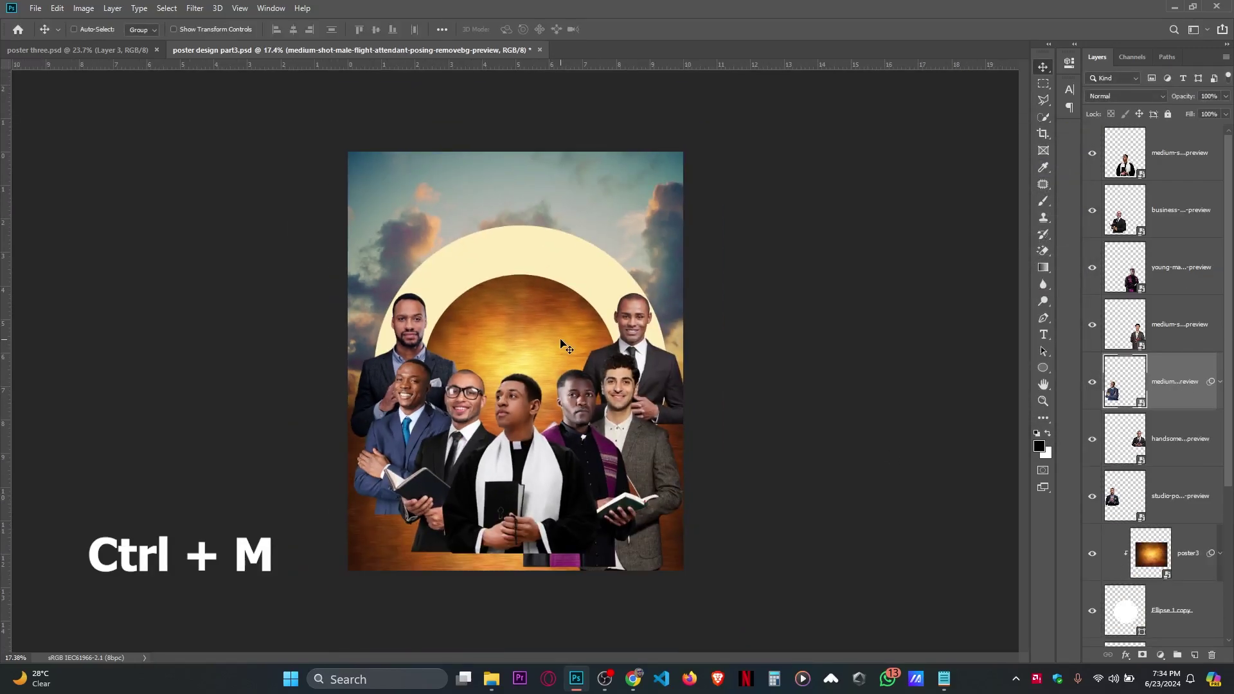
key(ctrl+s)
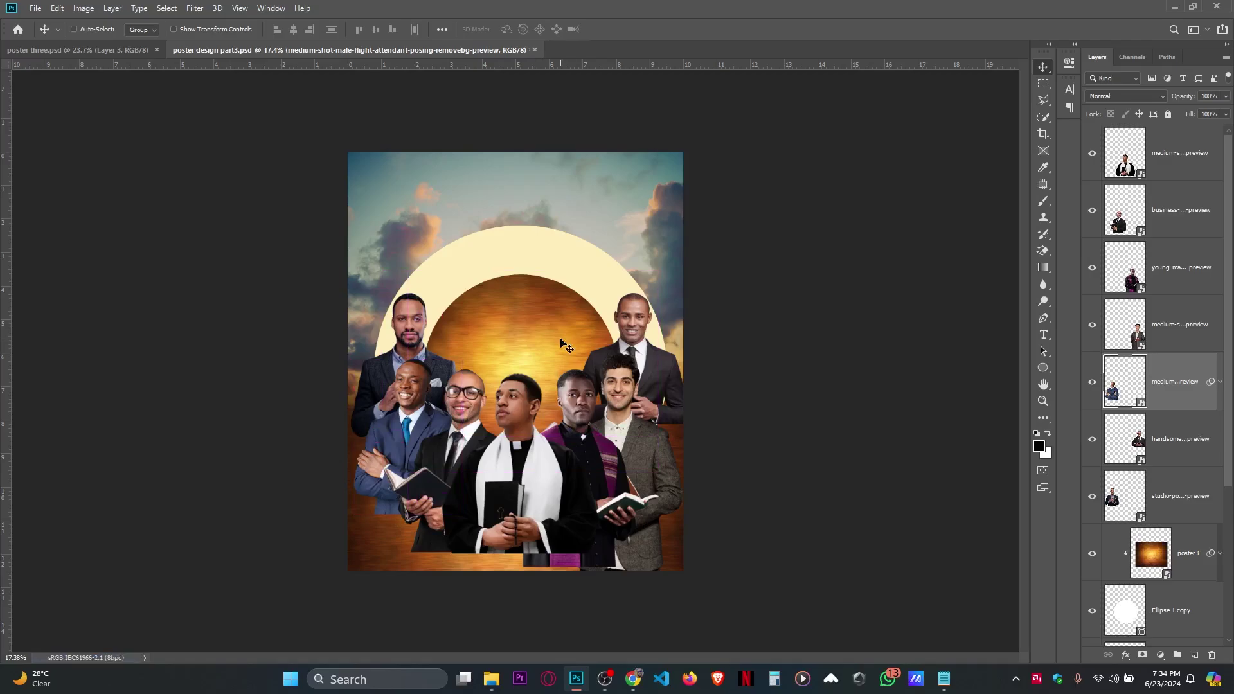
Add a layer mask to each of the central priest, man with glasses, purple-stole priest and grey-suited man layers.
click(1165, 156)
click(1142, 655)
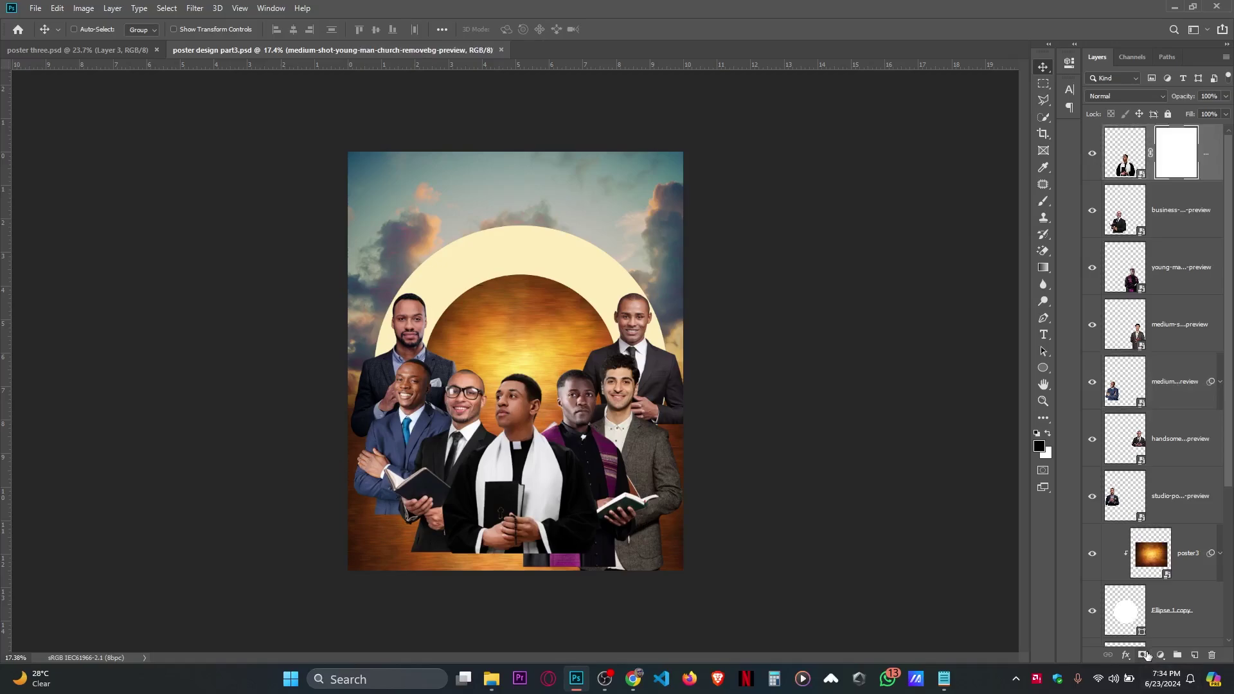
click(1179, 233)
click(1143, 655)
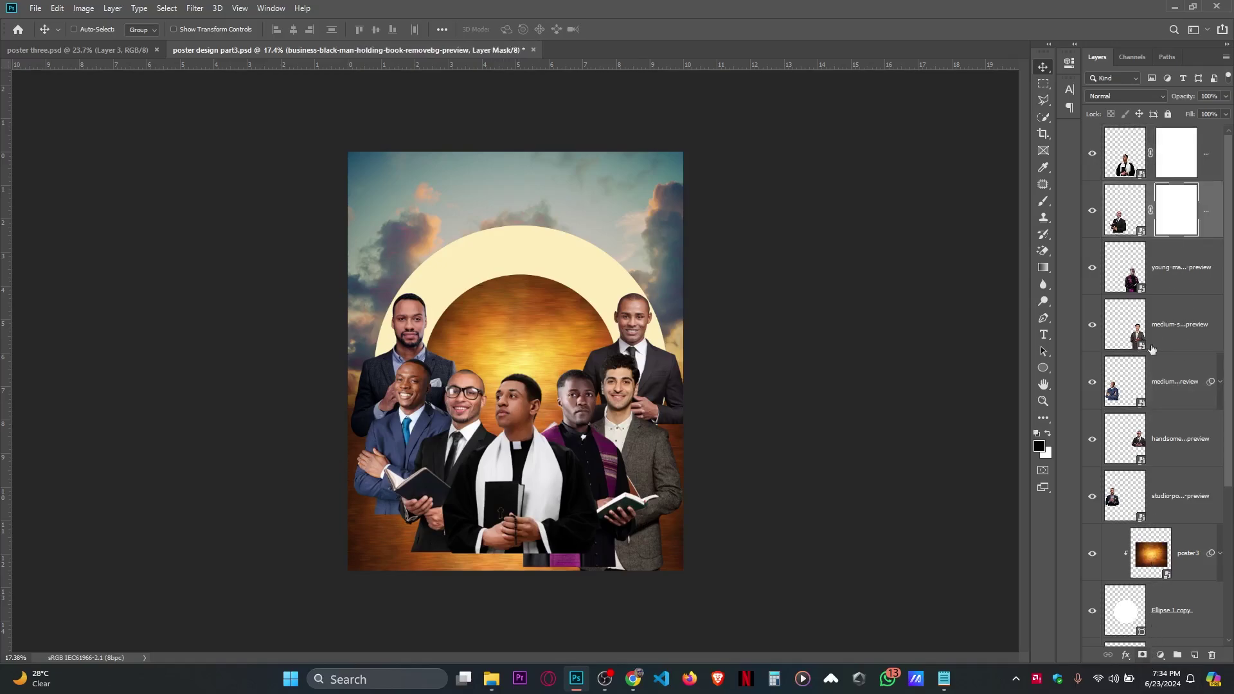
click(1155, 283)
click(1143, 654)
click(1184, 341)
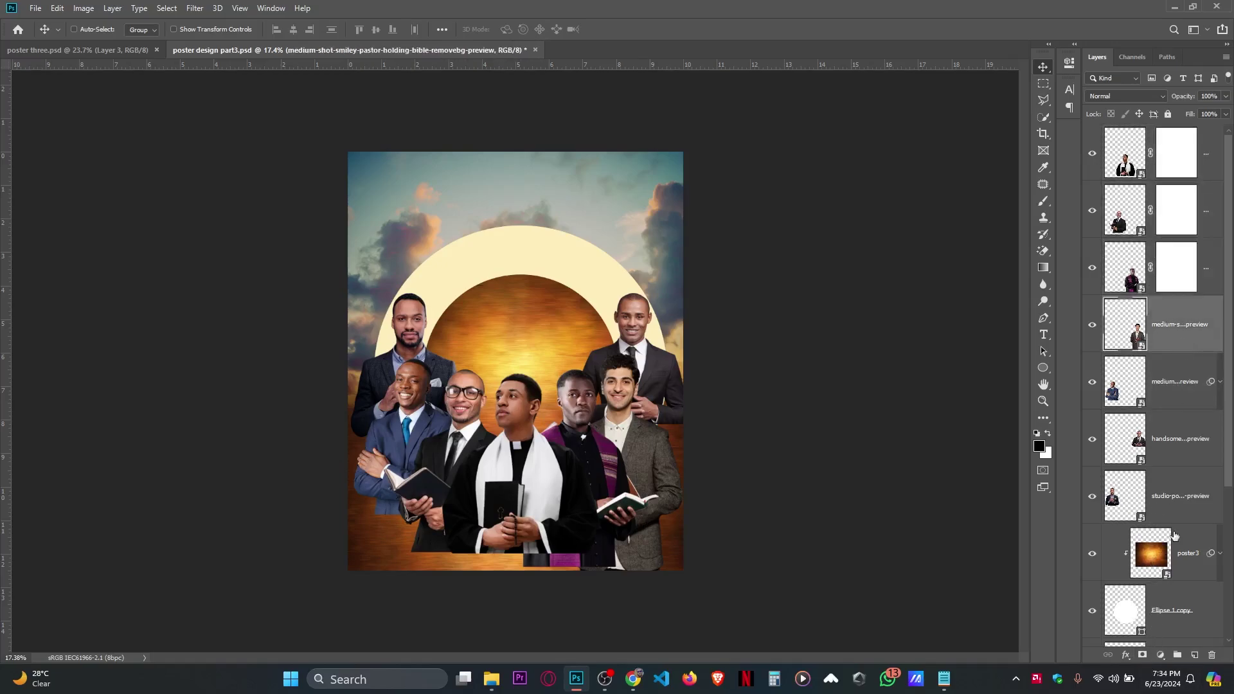
click(1144, 654)
Add a layer mask to the man in the blue suit and to each of the two back-row suited men.
click(1186, 397)
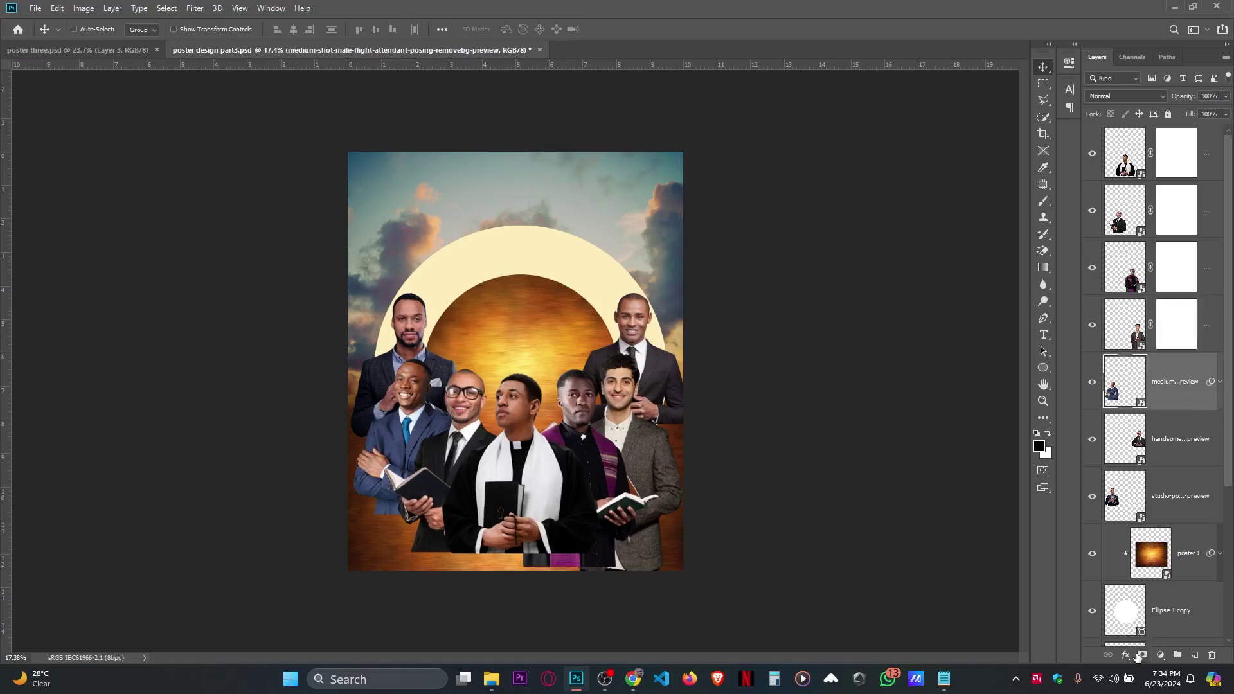
click(1142, 654)
click(1186, 462)
click(1143, 654)
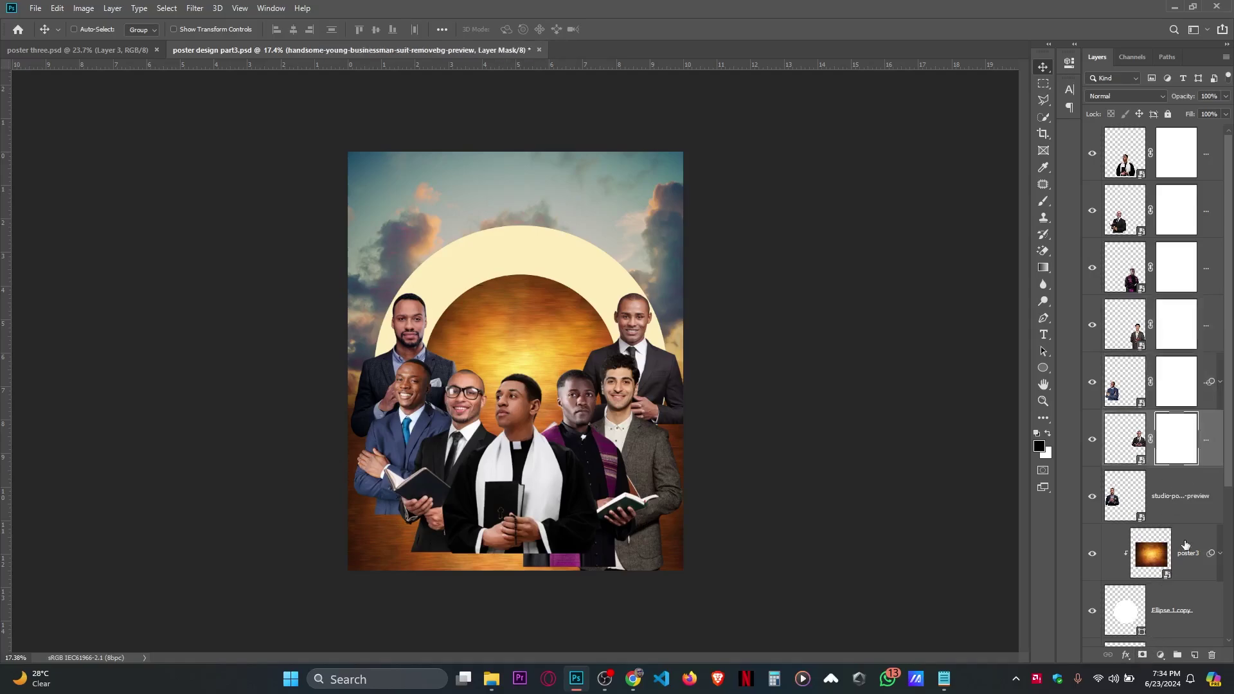
click(1182, 520)
click(1142, 654)
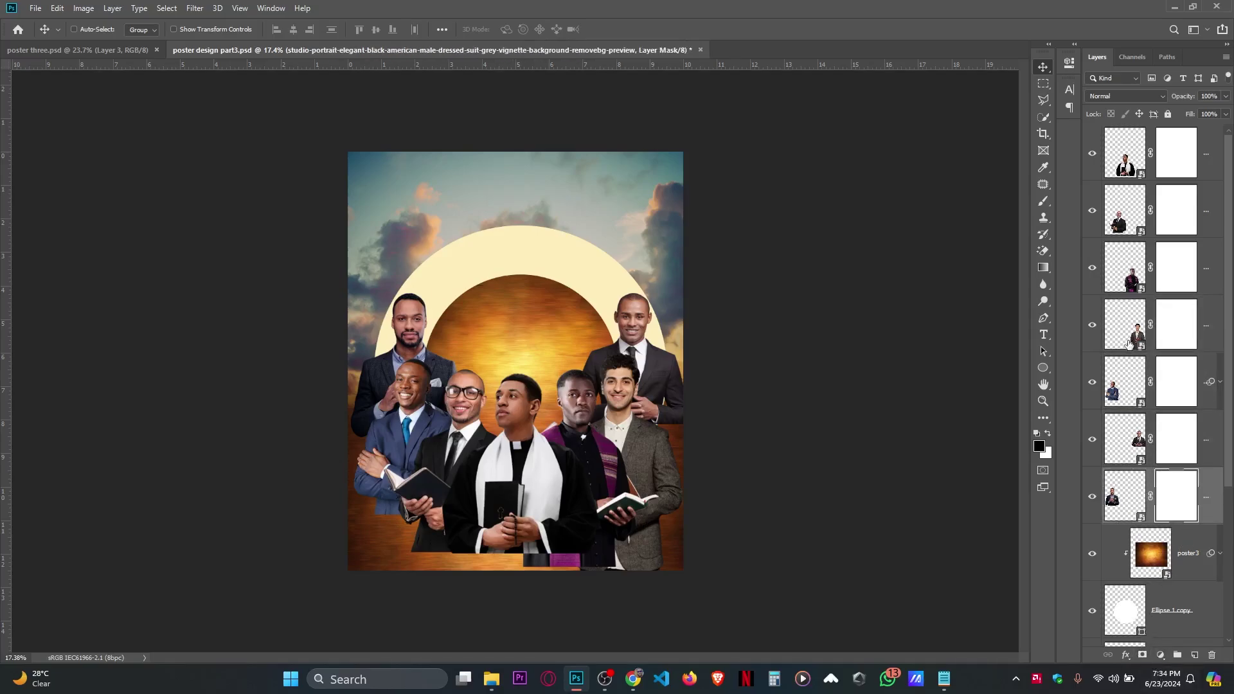
Save the document and check the arrangement against the finished poster in poster three.psd.
scroll(1182, 528, down, 3)
scroll(741, 326, up, 1)
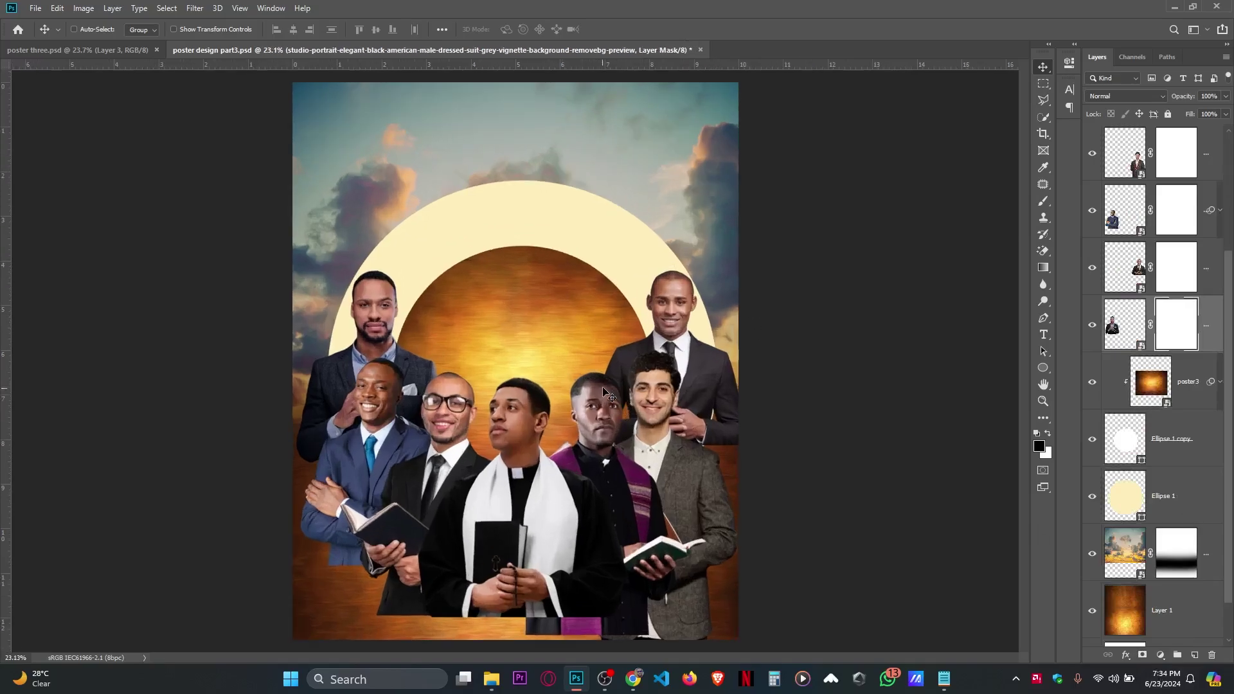
key(ctrl+s)
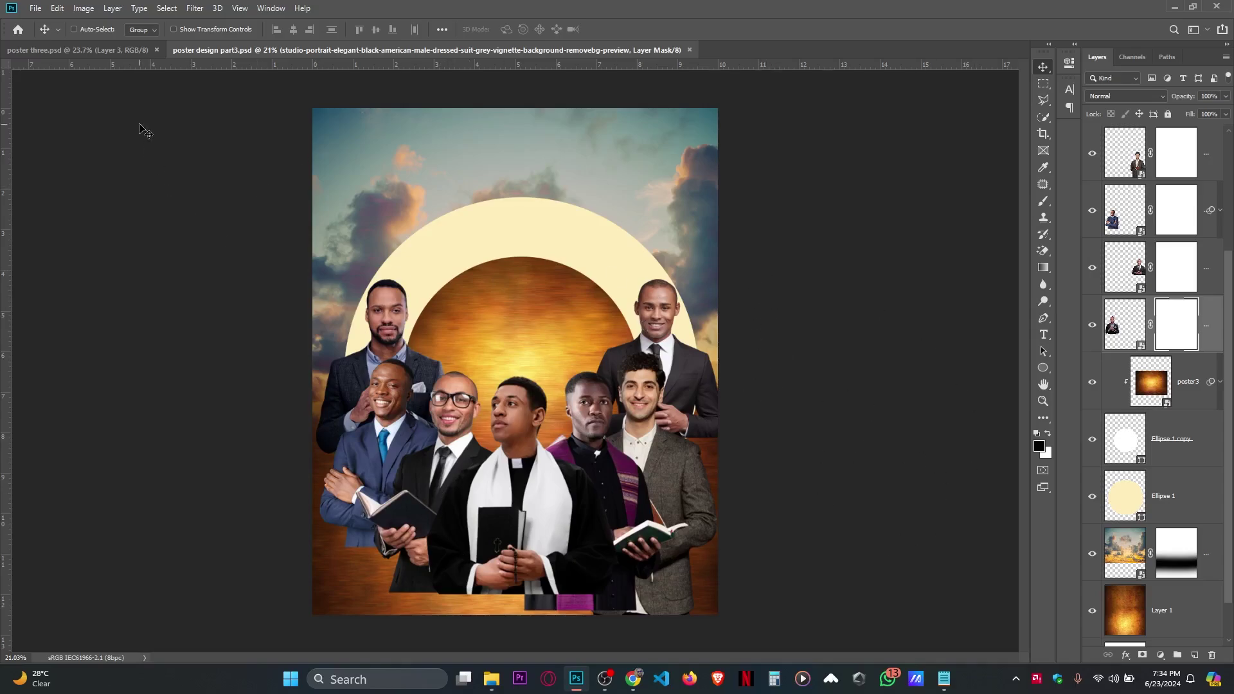
click(96, 50)
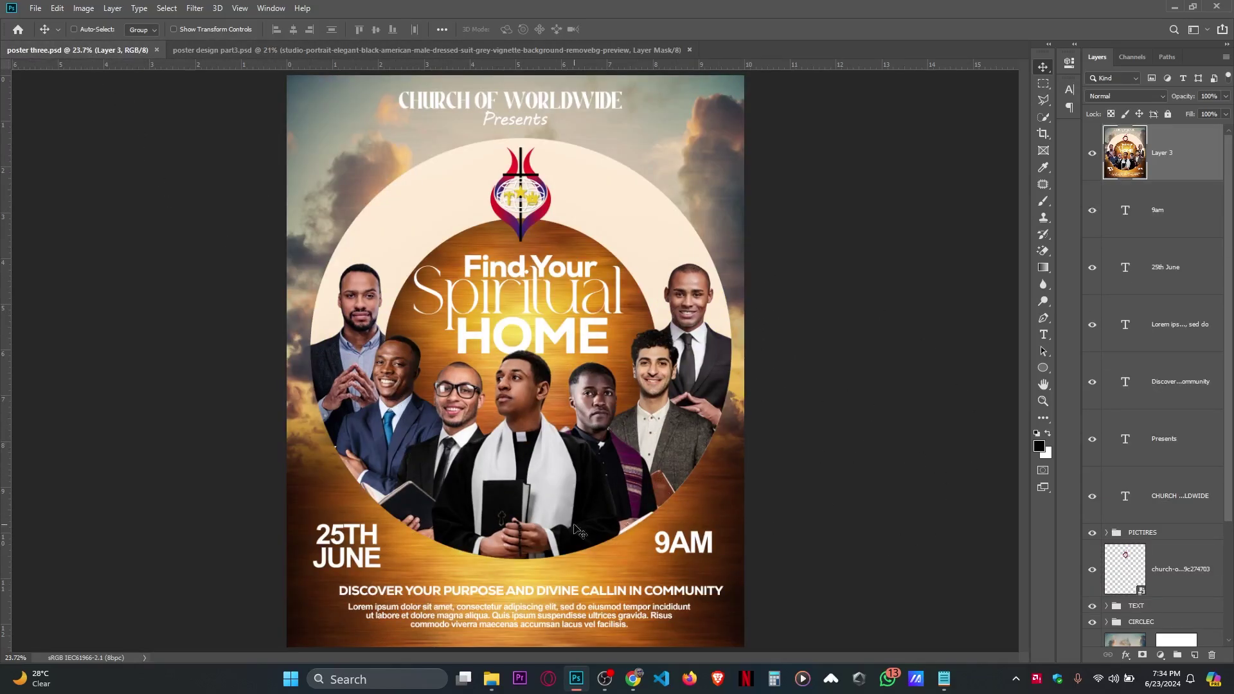
click(257, 49)
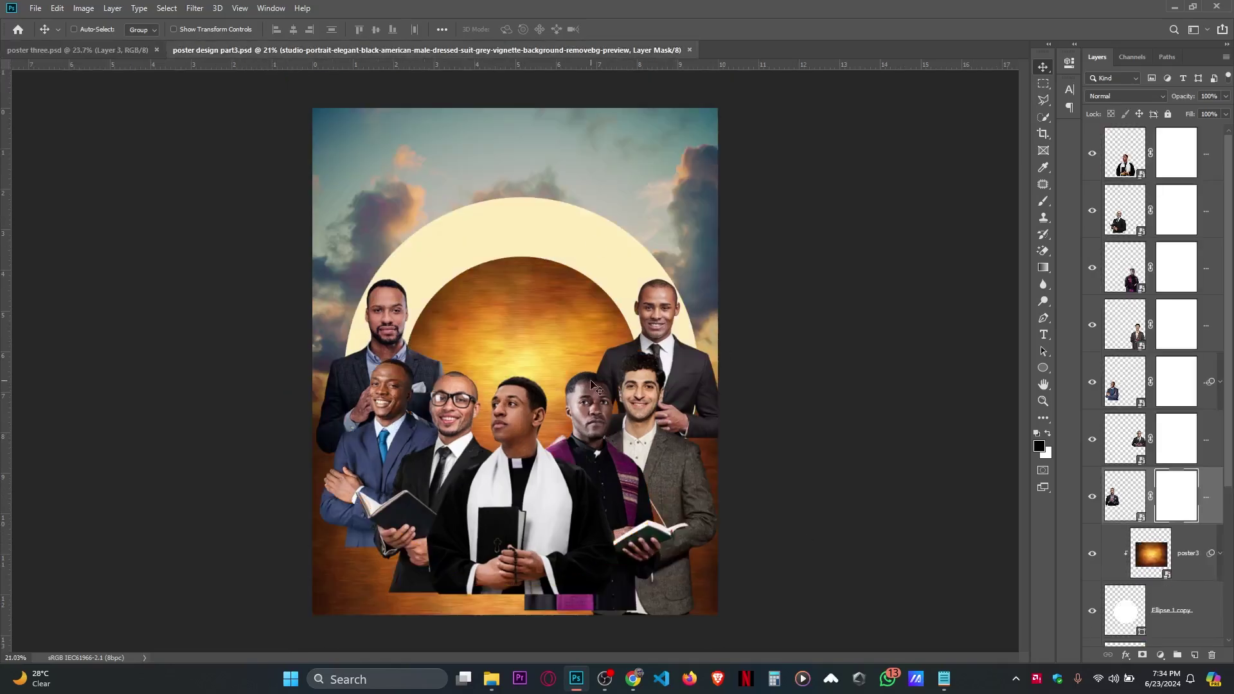
Load the outline of the large cream circle, Ellipse 1, as a selection and invert it to cover the area outside.
click(1184, 146)
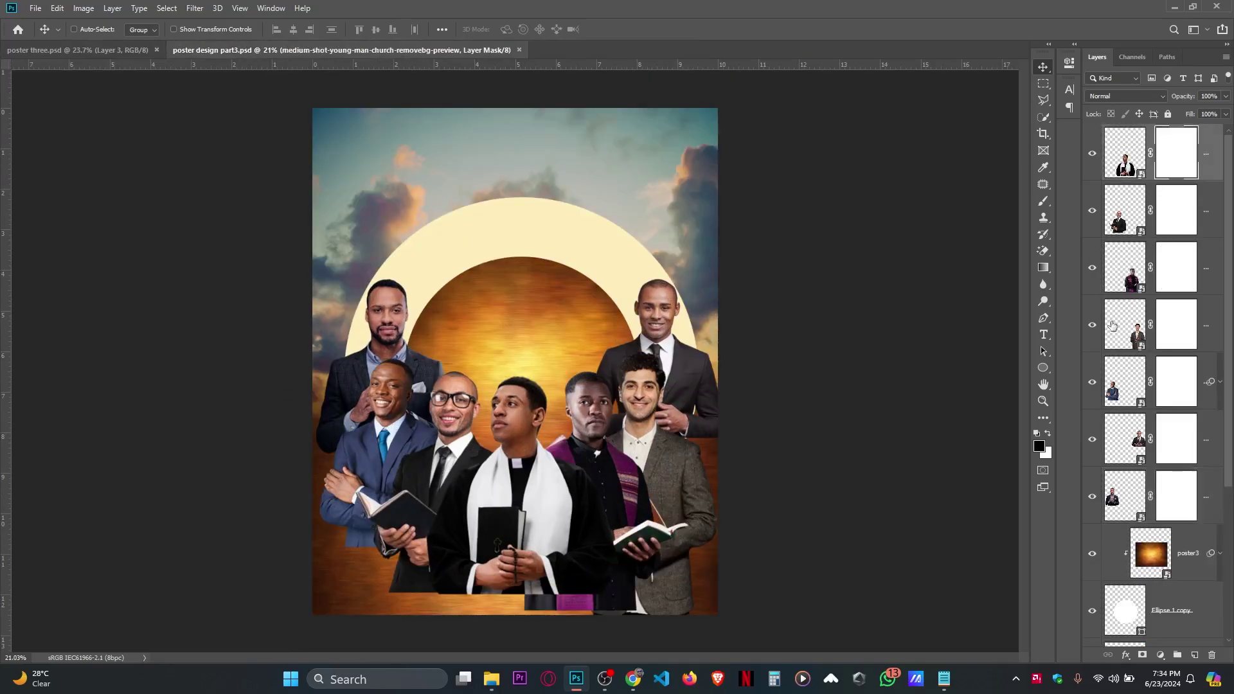
click(1044, 202)
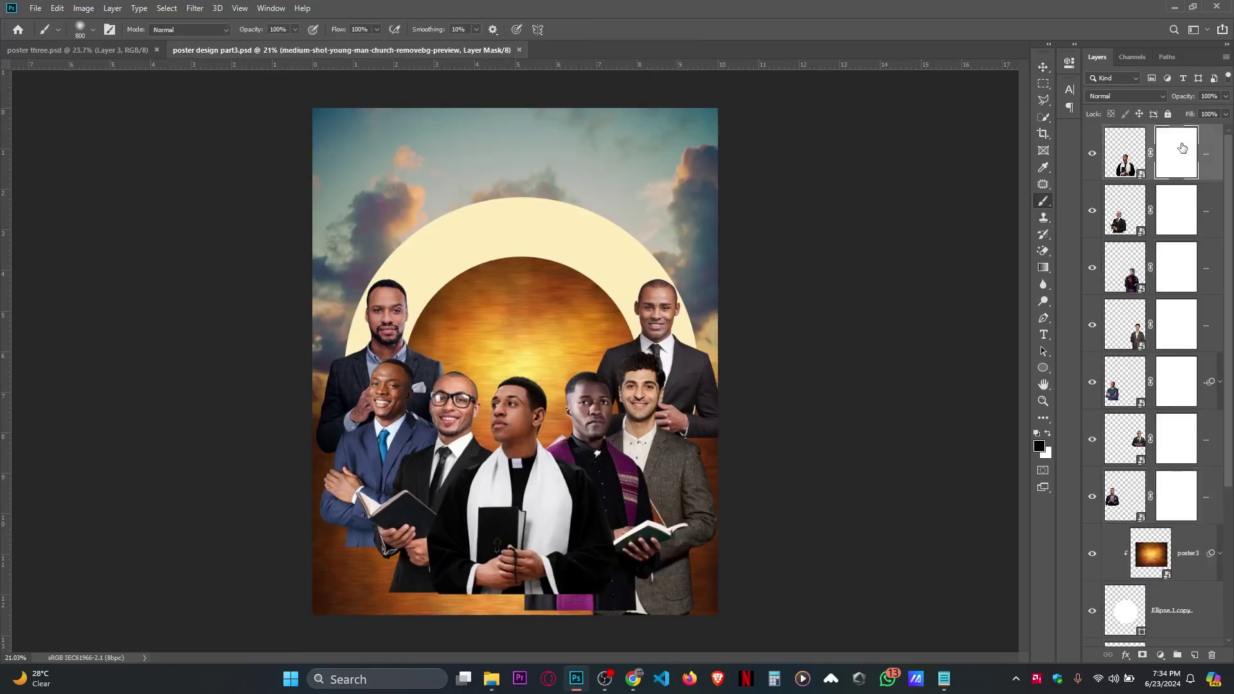
scroll(1161, 581, down, 3)
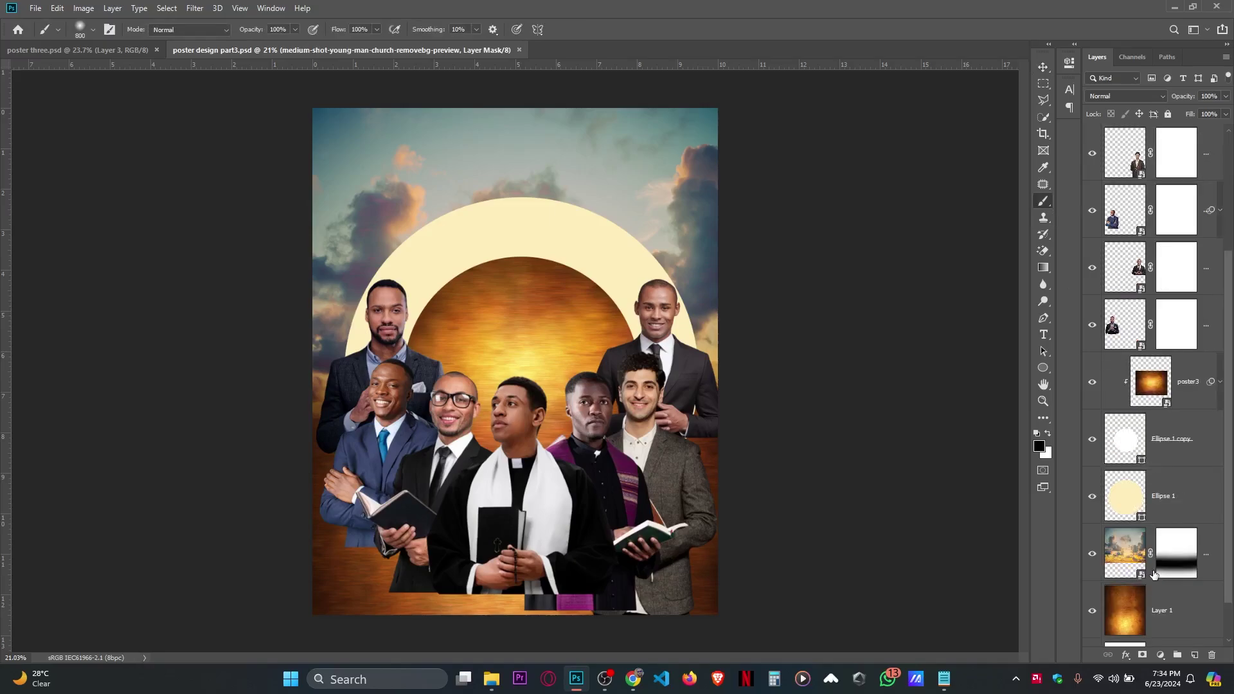
ctrl+click(1132, 507)
click(1043, 67)
click(1044, 101)
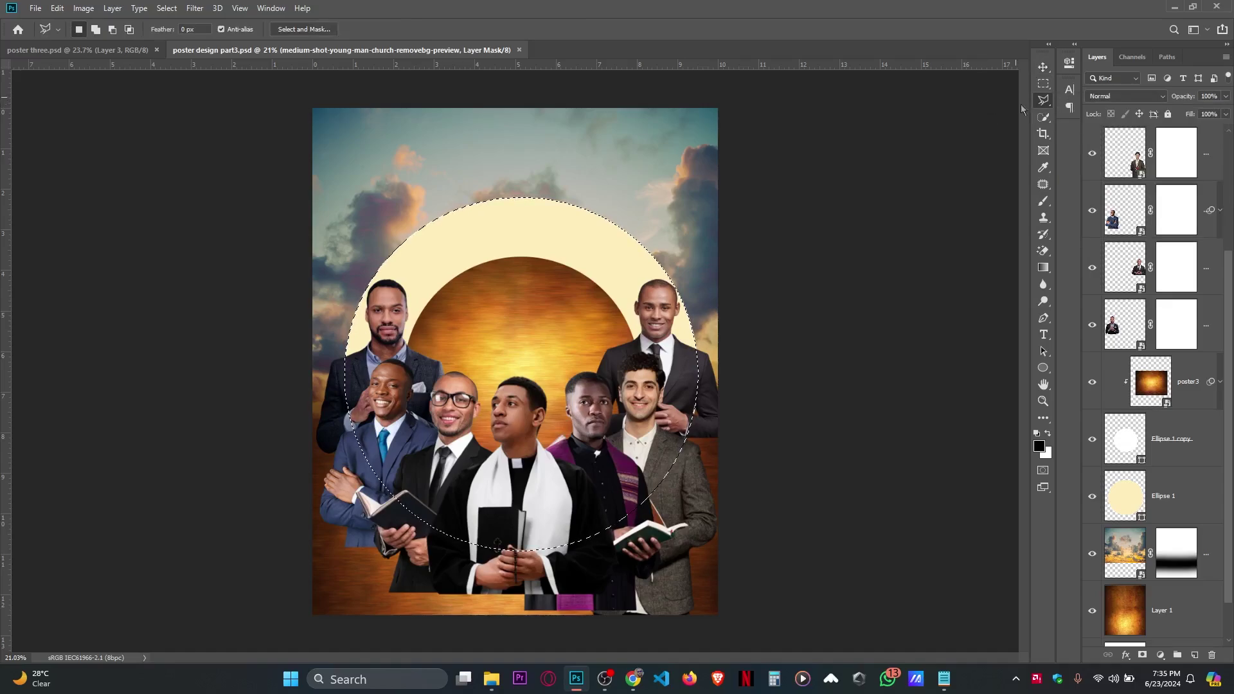
right_click(565, 323)
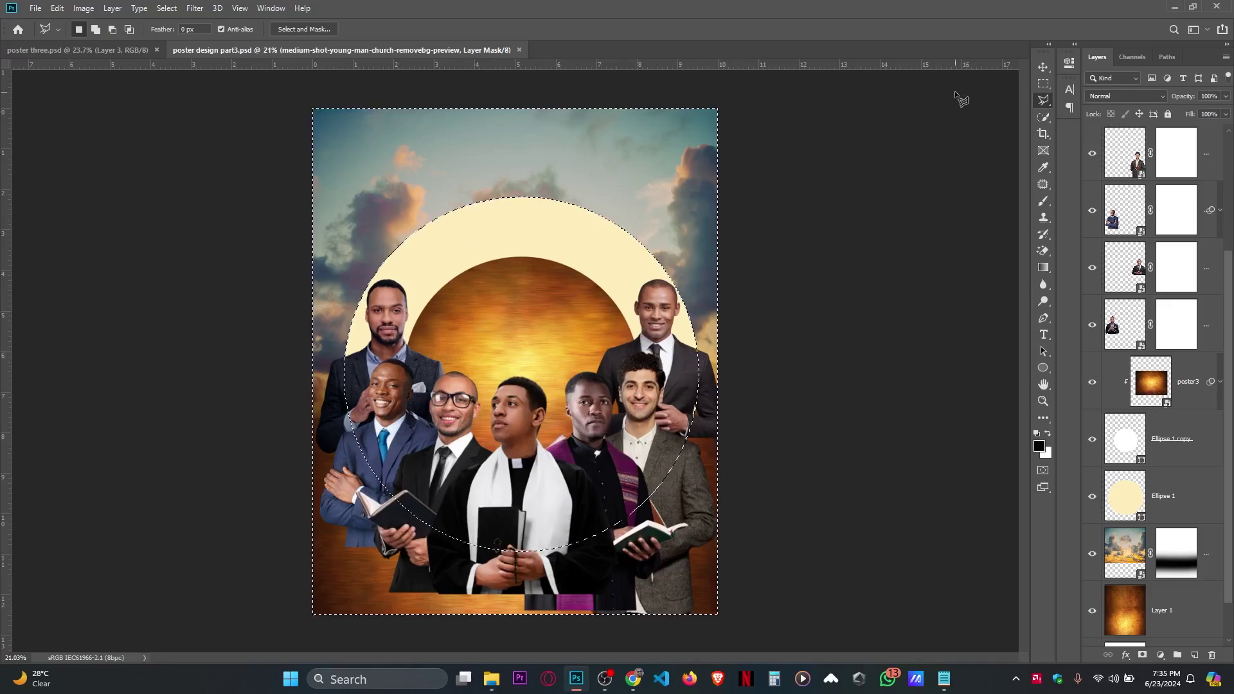
click(1043, 66)
Paint black on the central priest's mask to hide his body outside the cream circle, and toggle the mask to compare.
scroll(1182, 167, up, 3)
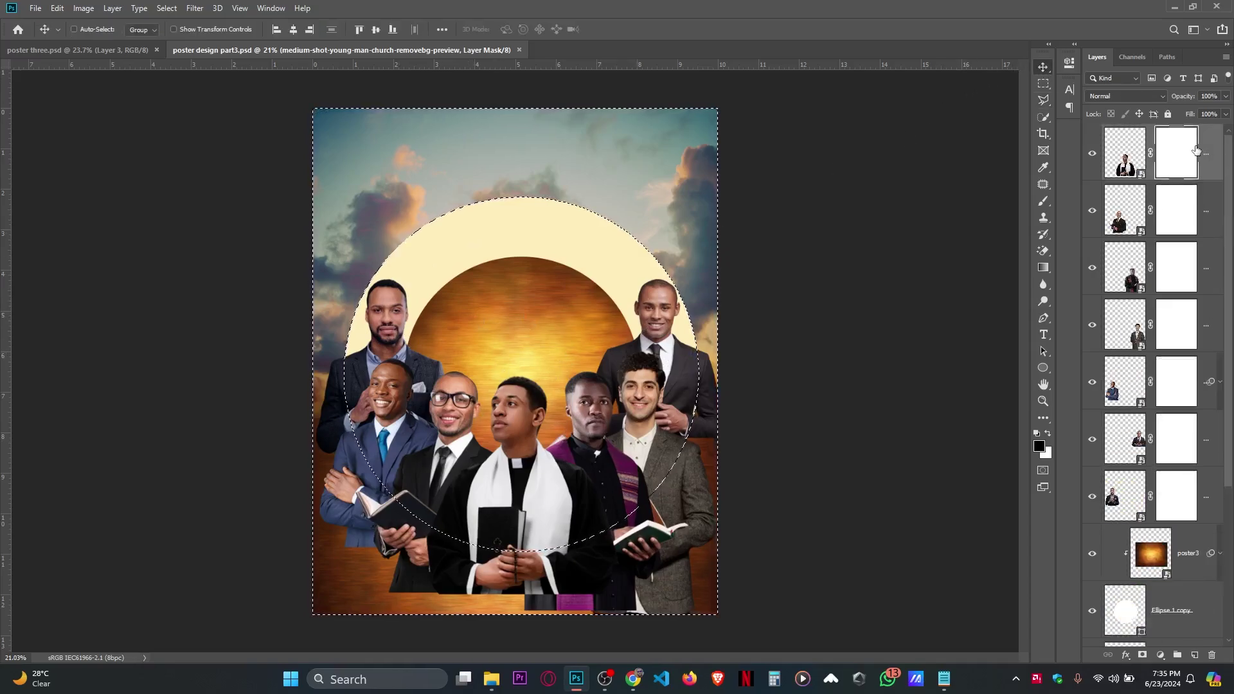
click(1112, 139)
click(1174, 166)
click(1044, 202)
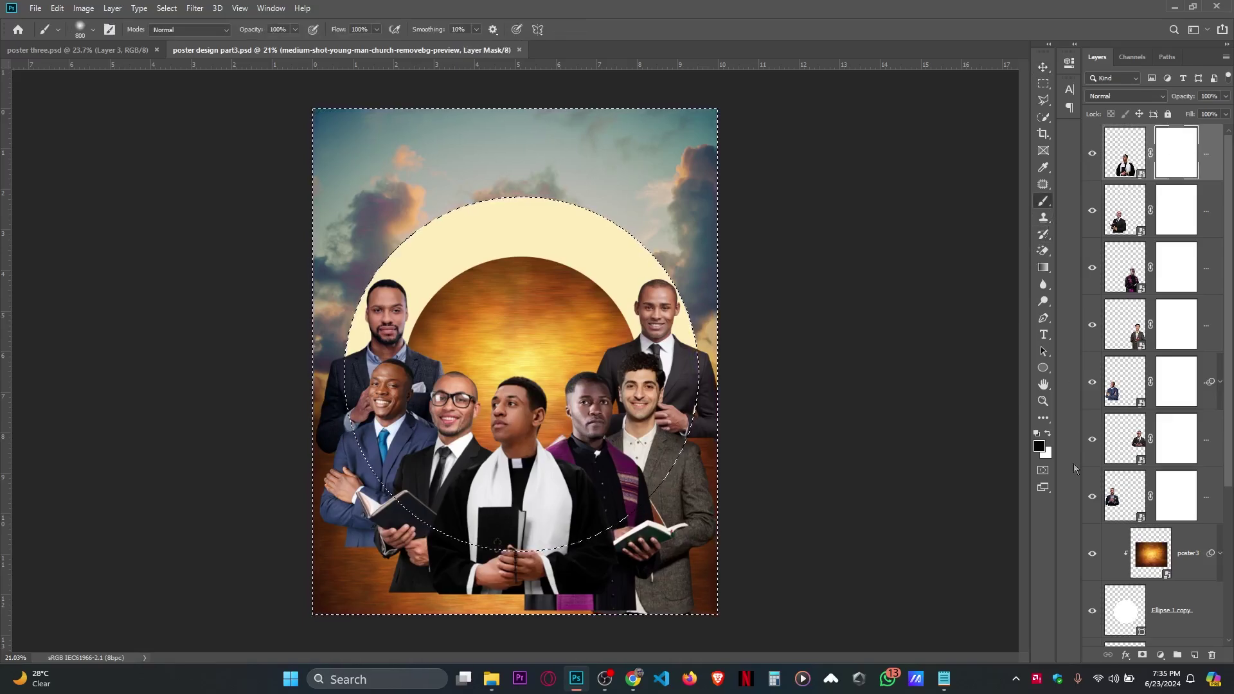
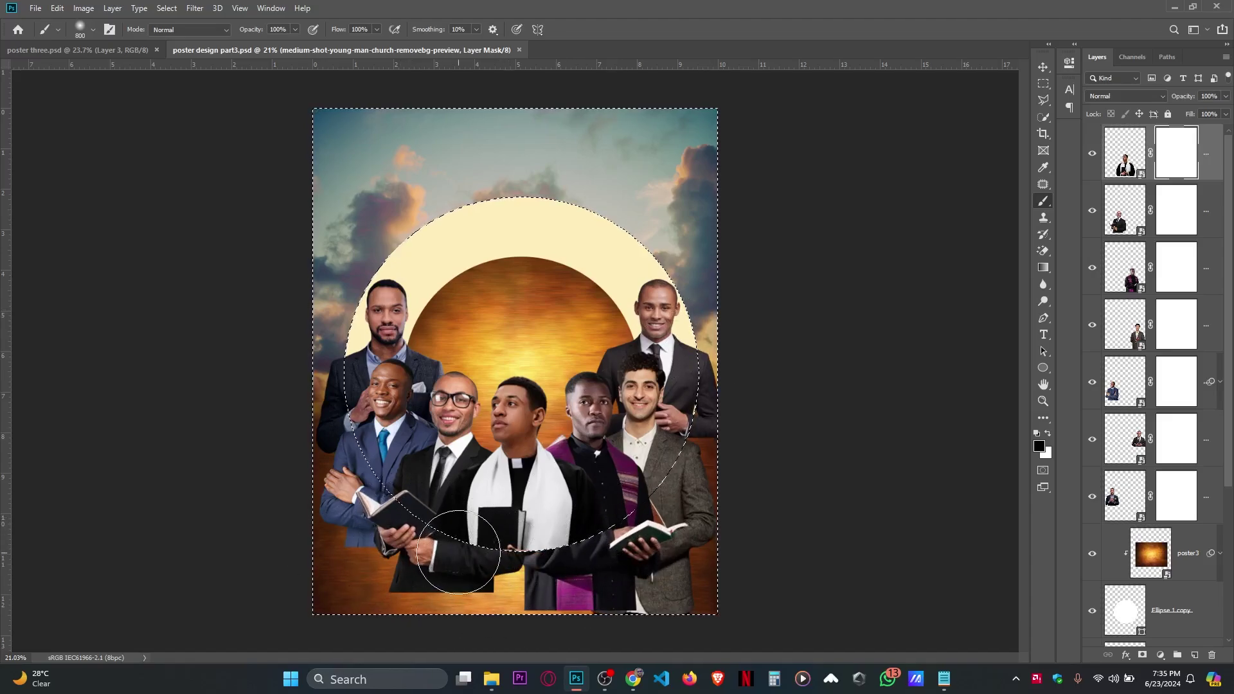
drag(458, 552, 543, 487)
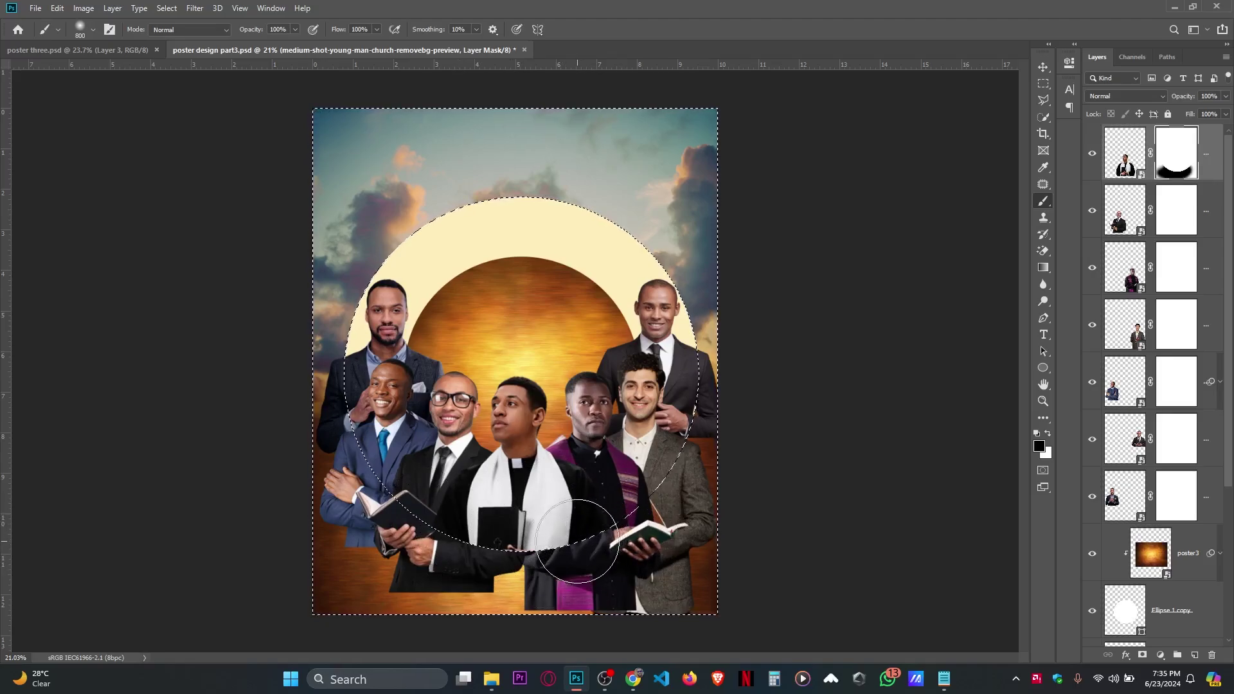
shift+click(1177, 152)
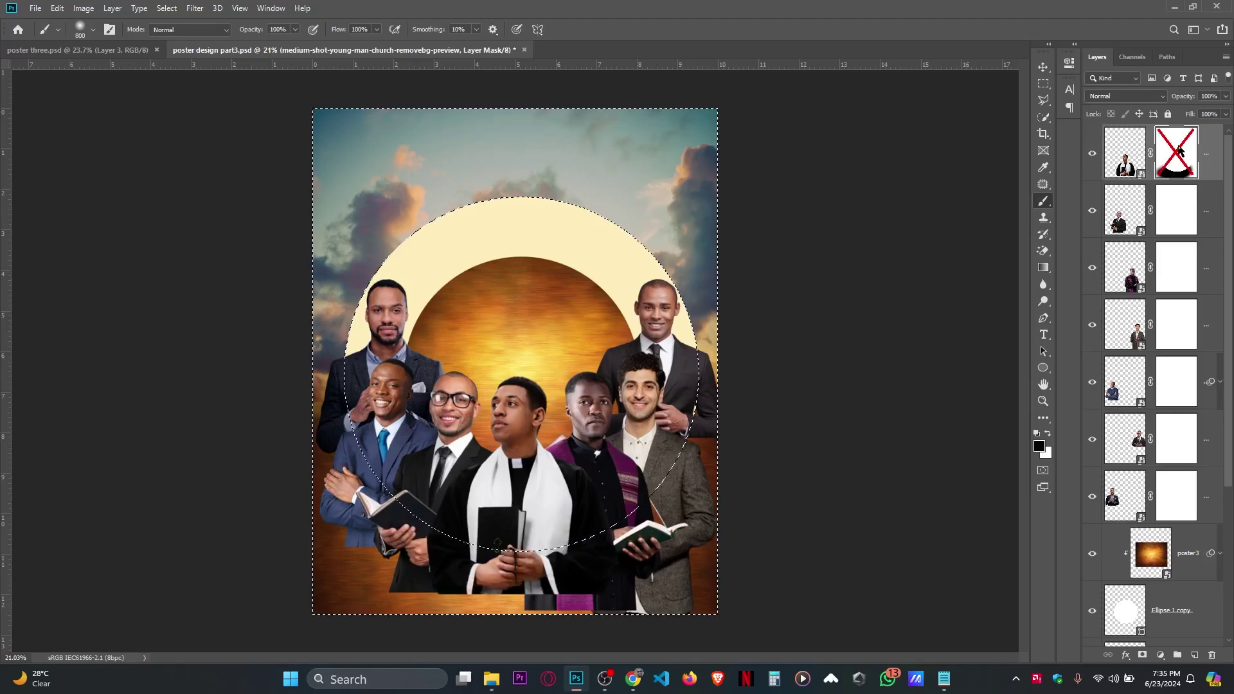
shift+click(1178, 153)
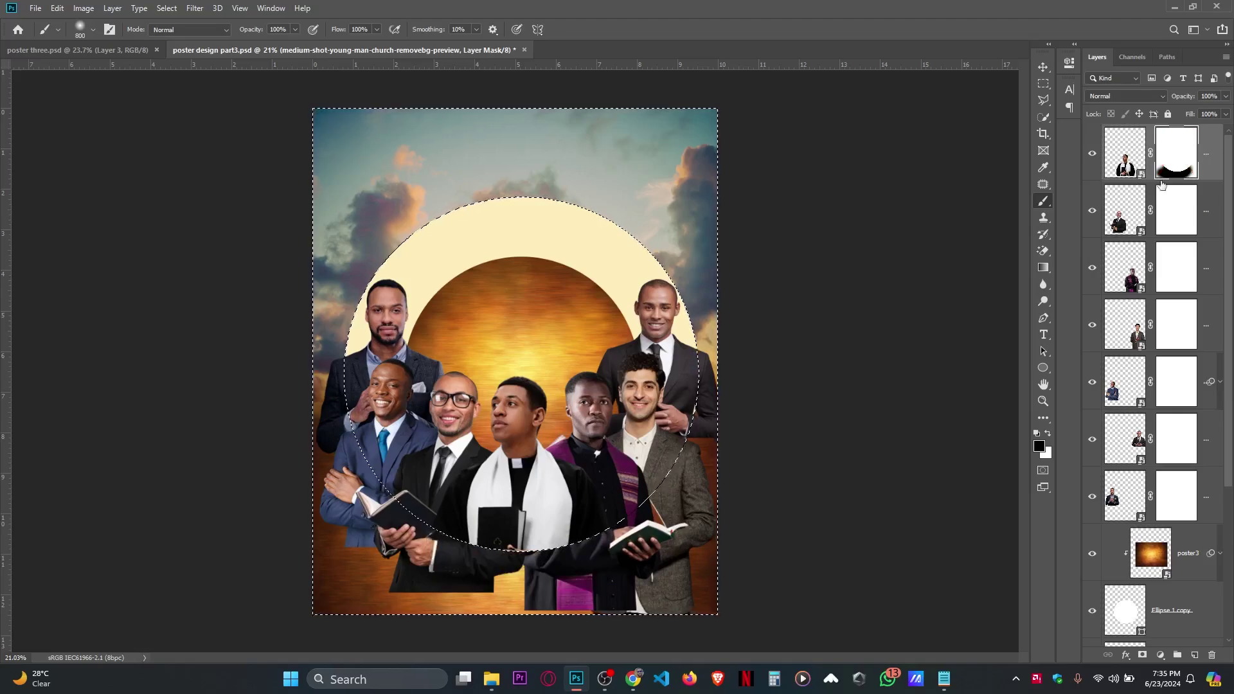
Paint black on the masks of the man with glasses and the purple-stole priest to hide everything outside the cream circle.
click(1177, 213)
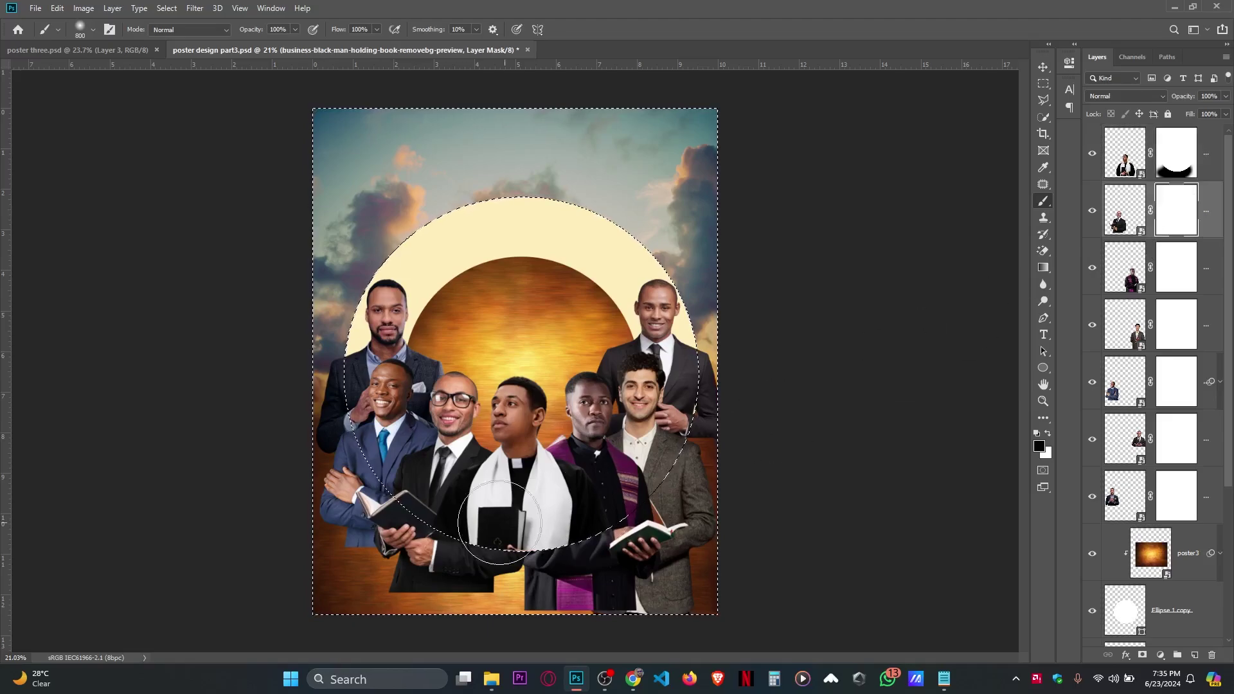
drag(472, 611, 347, 482)
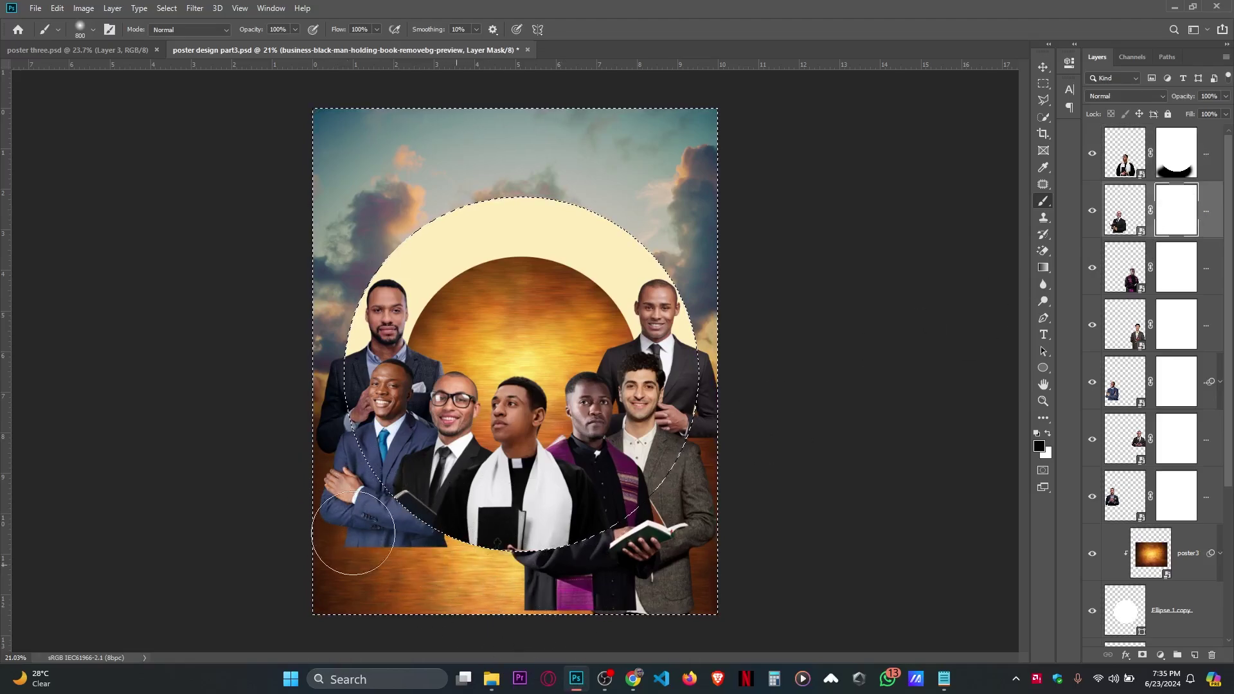
drag(353, 534, 600, 600)
click(1136, 292)
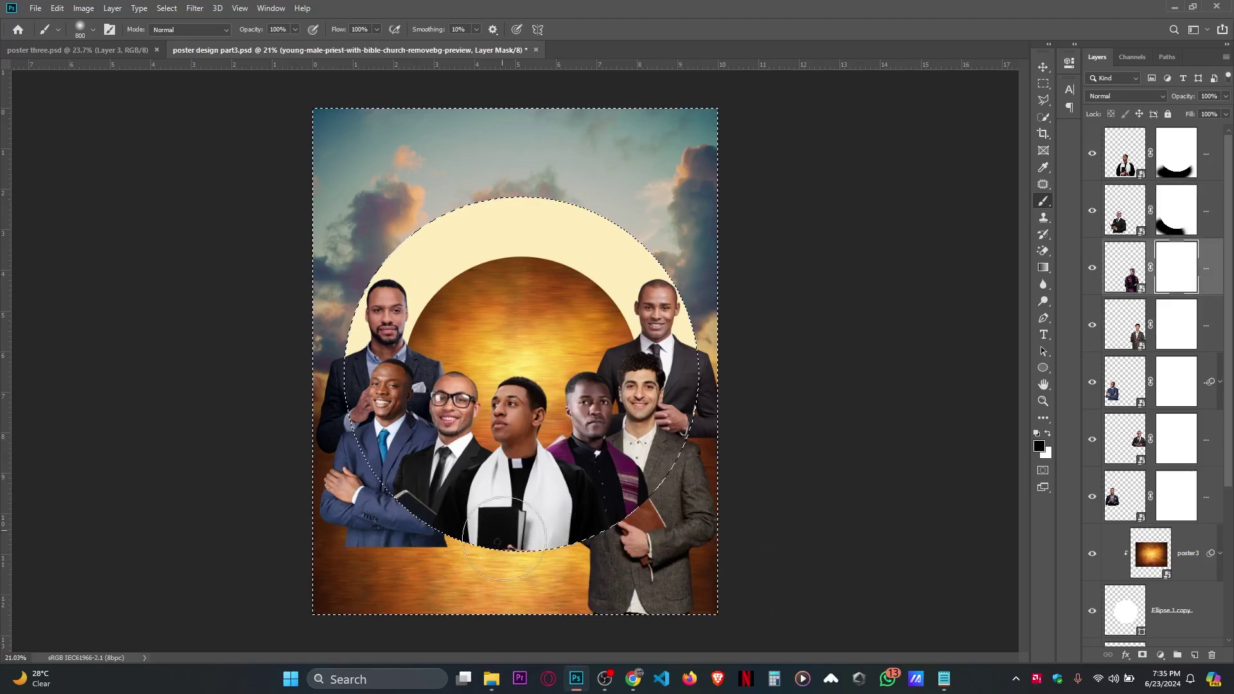
drag(505, 539, 279, 518)
Mask out the parts of the grey-suited man and the man in the blue suit that extend outside the cream circle.
click(1167, 323)
drag(732, 437, 694, 458)
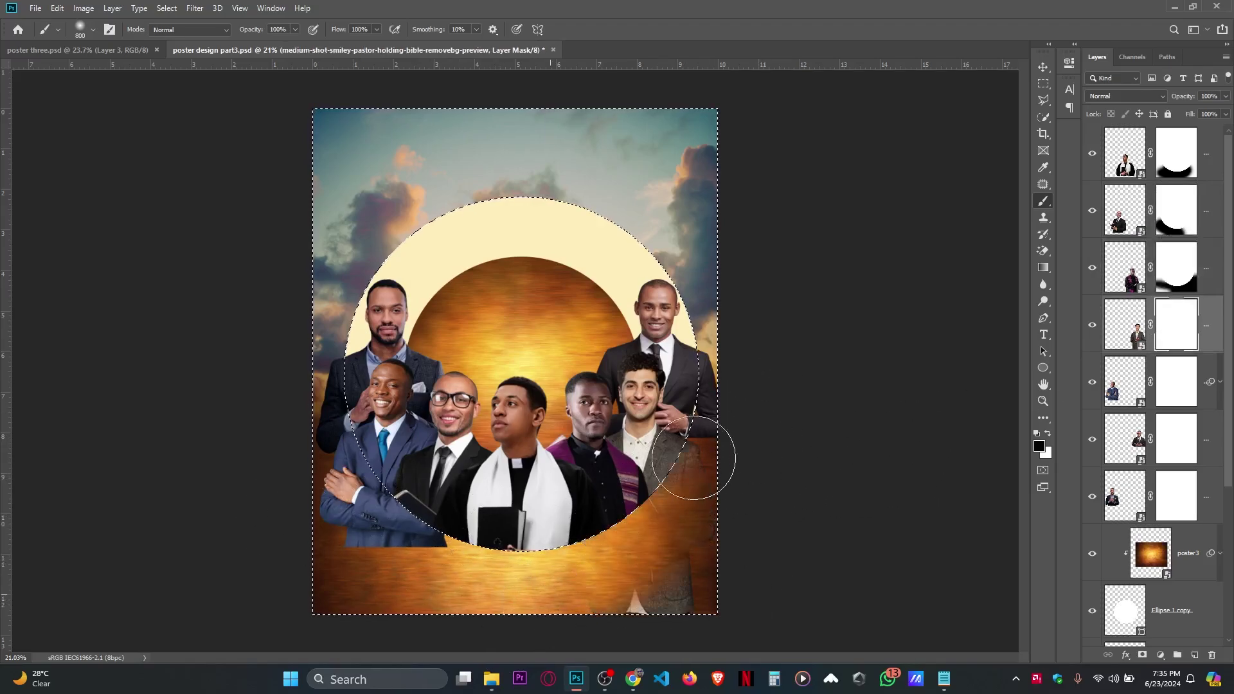
mouse_move(677, 564)
mouse_down()
mouse_move(760, 493)
mouse_move(784, 533)
mouse_up()
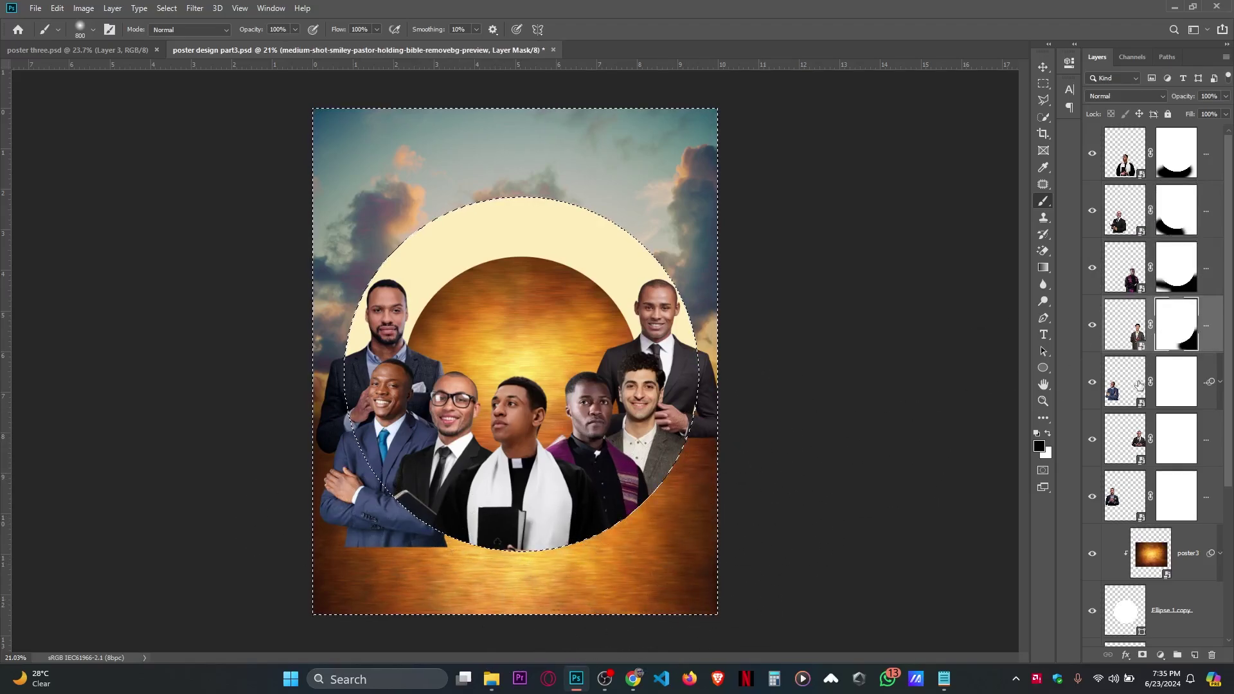
click(1165, 396)
mouse_move(406, 554)
mouse_down()
mouse_move(285, 482)
mouse_move(303, 449)
mouse_move(353, 510)
mouse_up()
Mask out the parts of the two back-row suited men outside the cream circle, and clear the selection.
click(1182, 451)
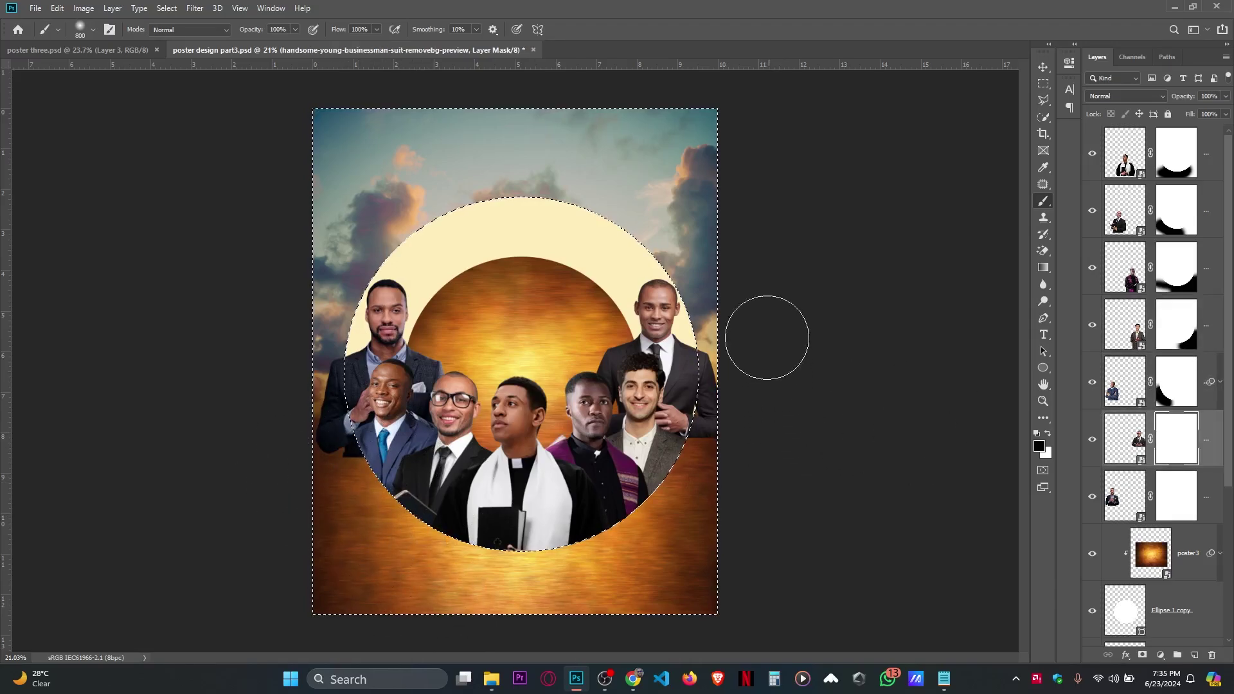
drag(744, 405, 706, 492)
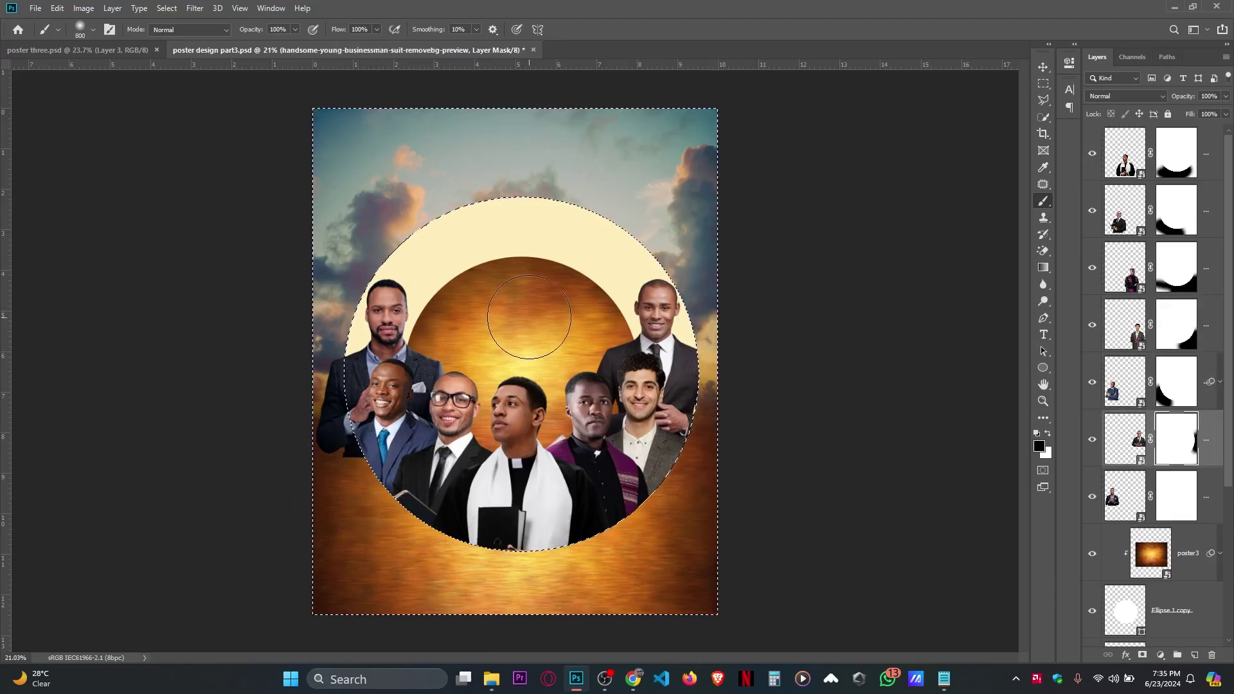
click(1182, 491)
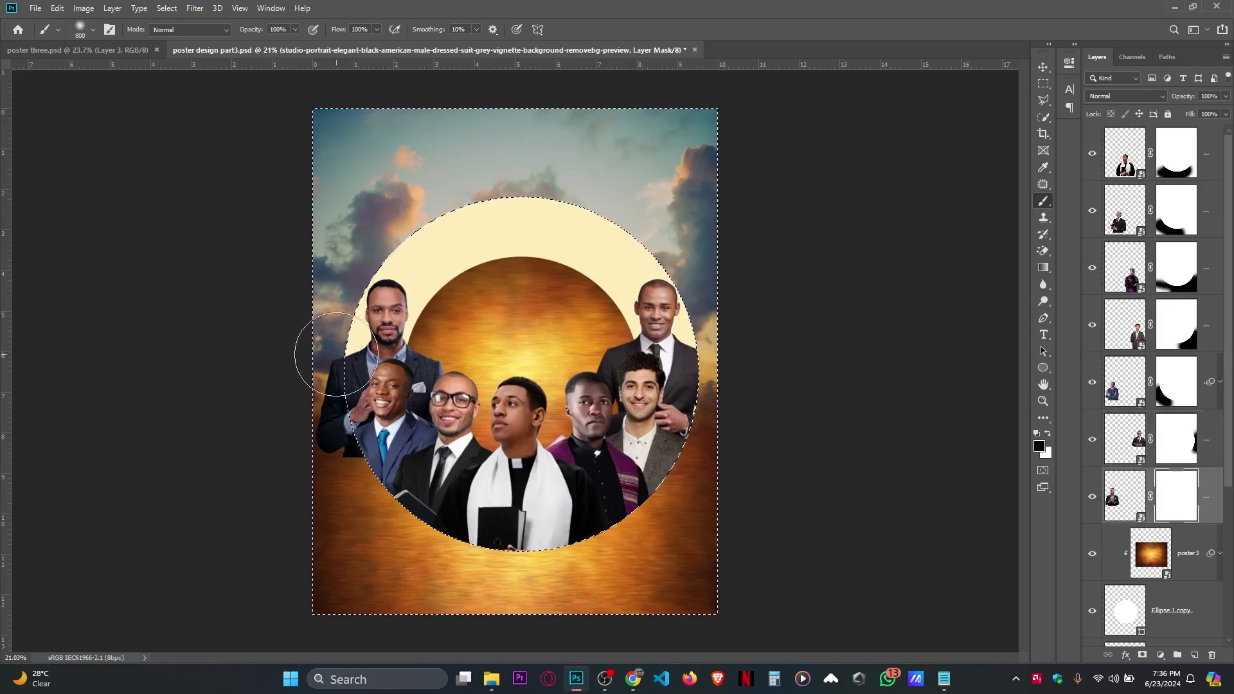
mouse_move(325, 353)
mouse_down()
mouse_move(358, 431)
mouse_move(333, 382)
mouse_move(325, 468)
mouse_up()
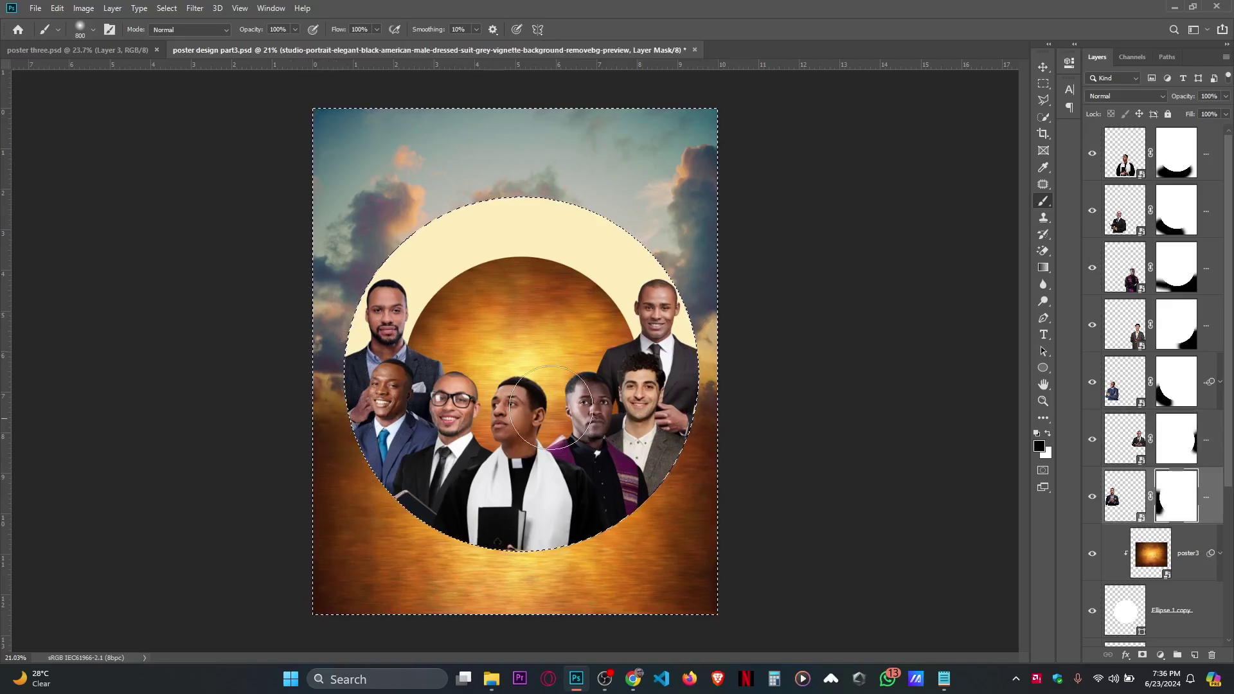
key(ctrl+d)
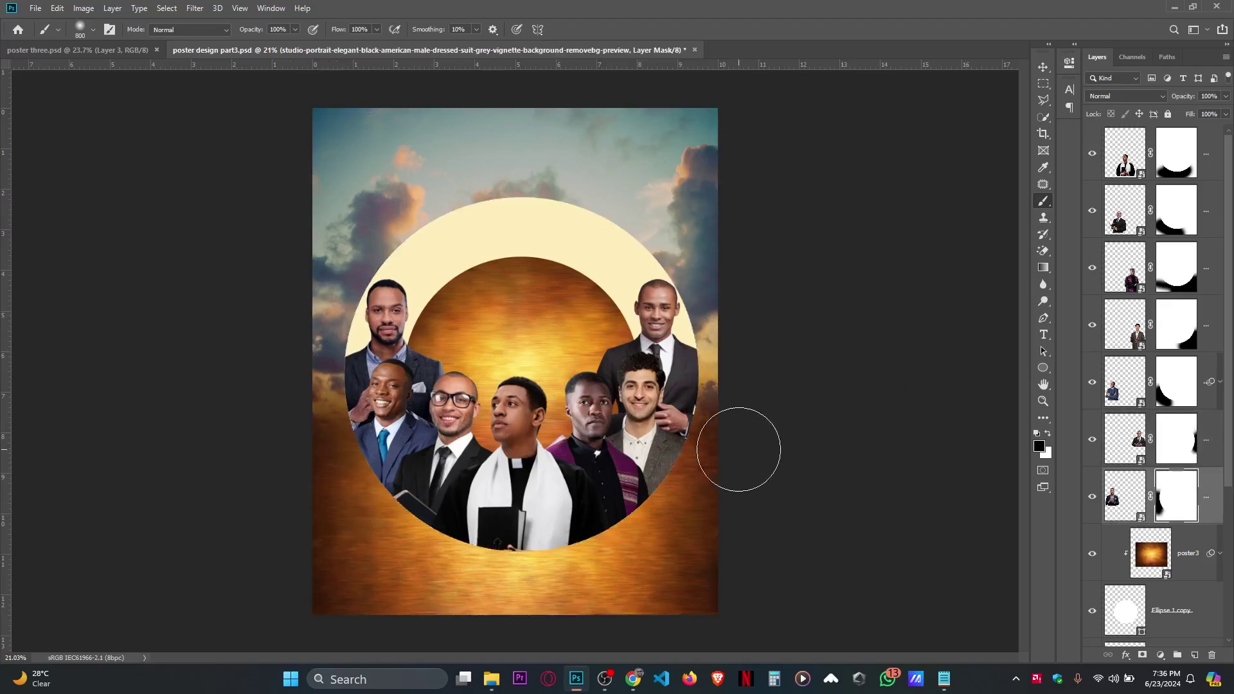
Load the inner sun circle as a selection, mask the two back-row men inside it, deselect and save.
scroll(1182, 578, down, 3)
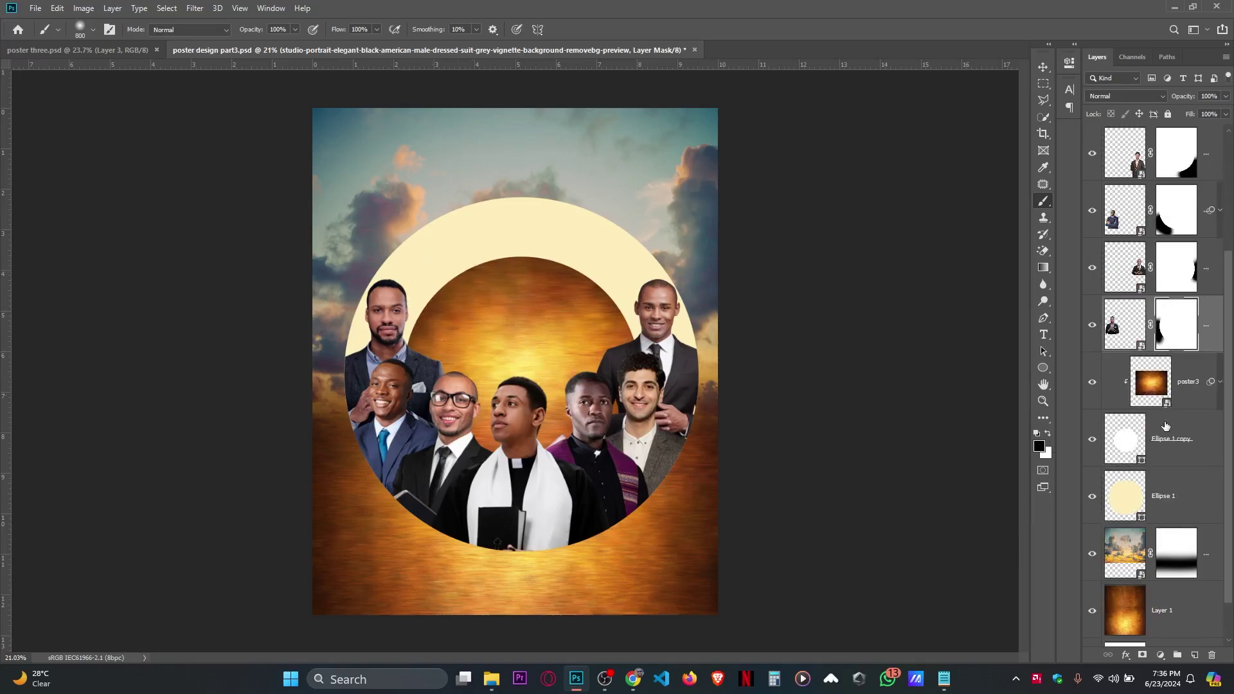
ctrl+click(1124, 439)
scroll(427, 376, up, 1)
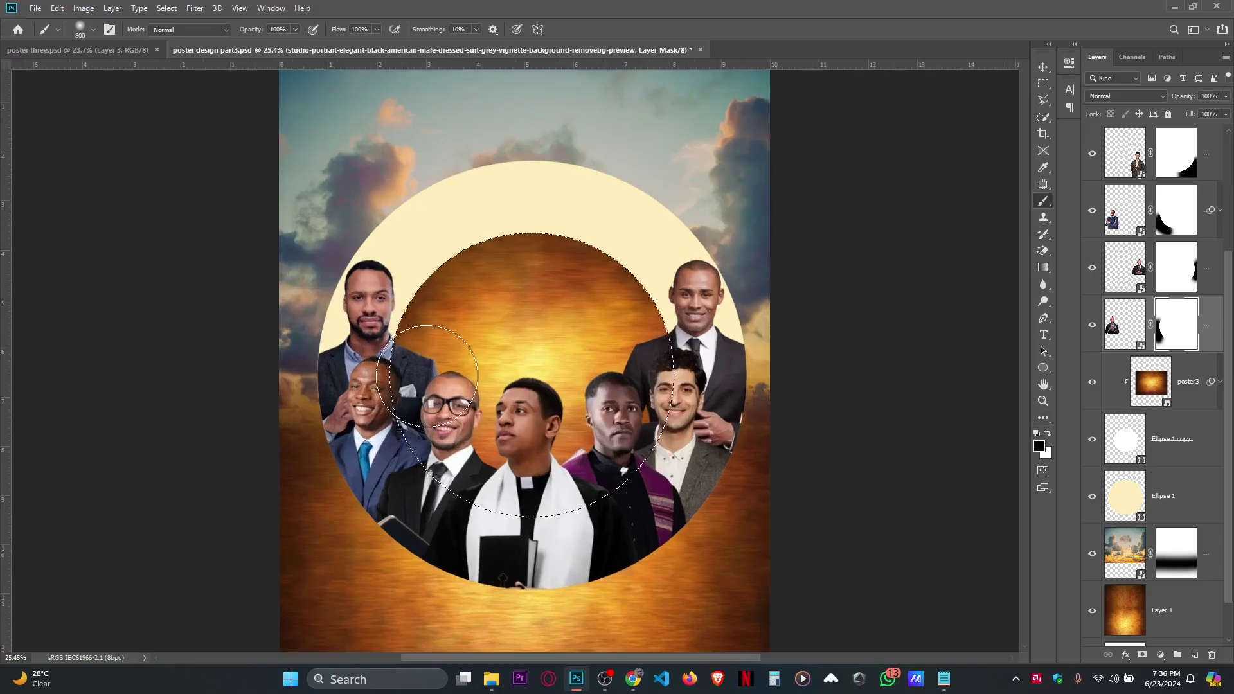
scroll(1184, 352, up, 3)
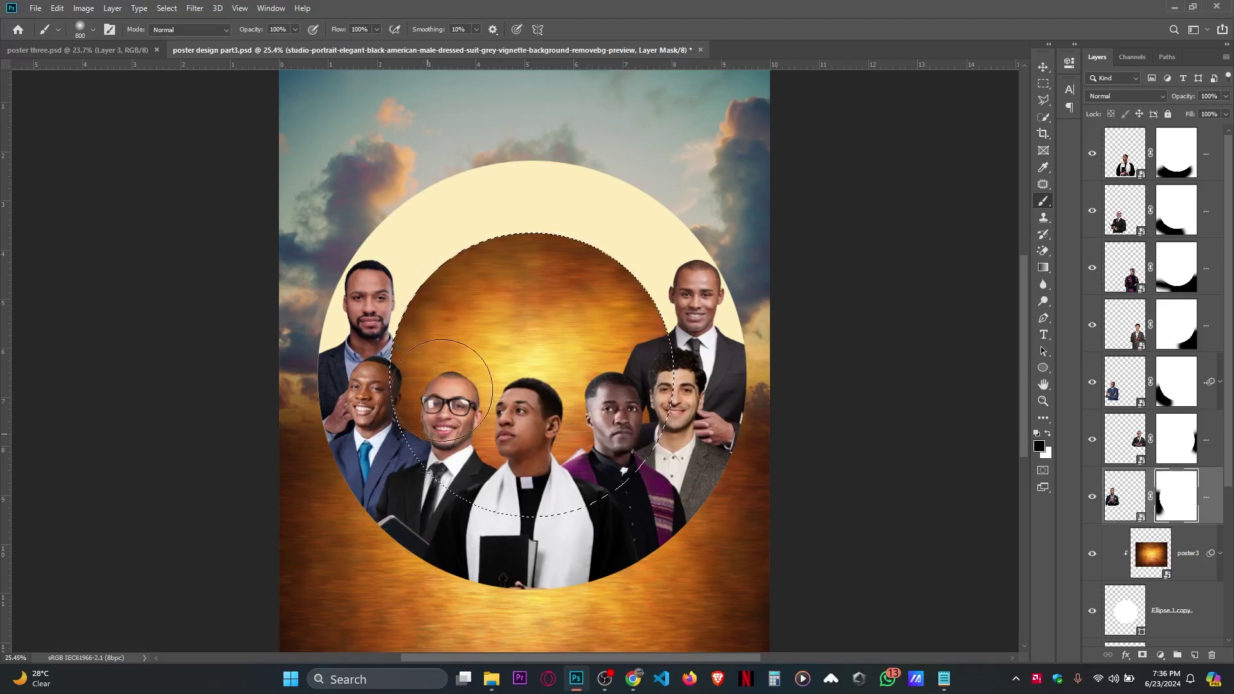
drag(441, 390, 437, 440)
click(1190, 447)
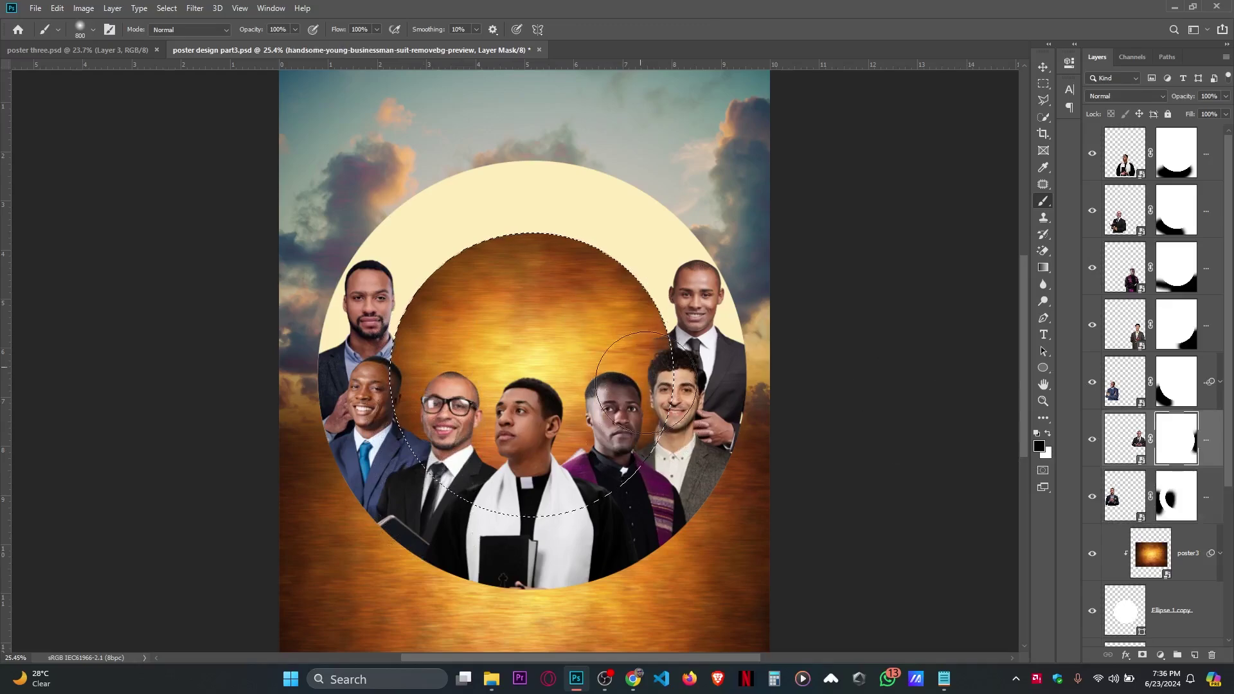
mouse_move(646, 382)
mouse_down()
mouse_move(620, 343)
mouse_move(613, 380)
mouse_up()
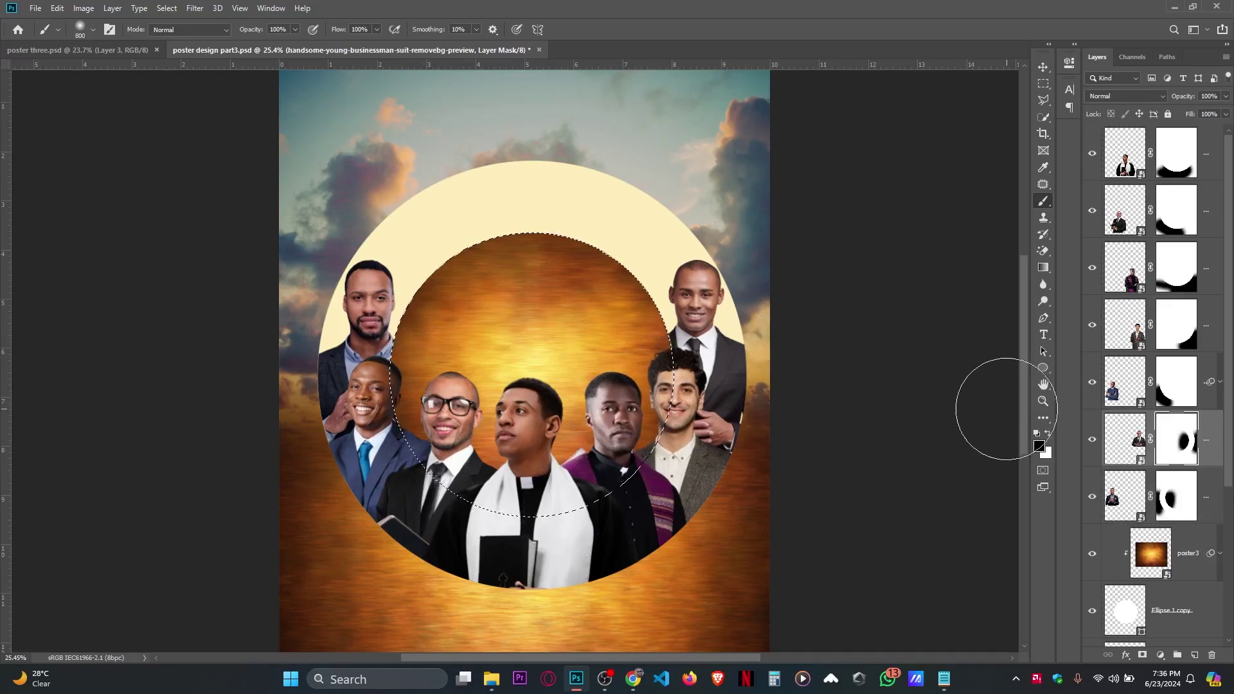
key(ctrl+d)
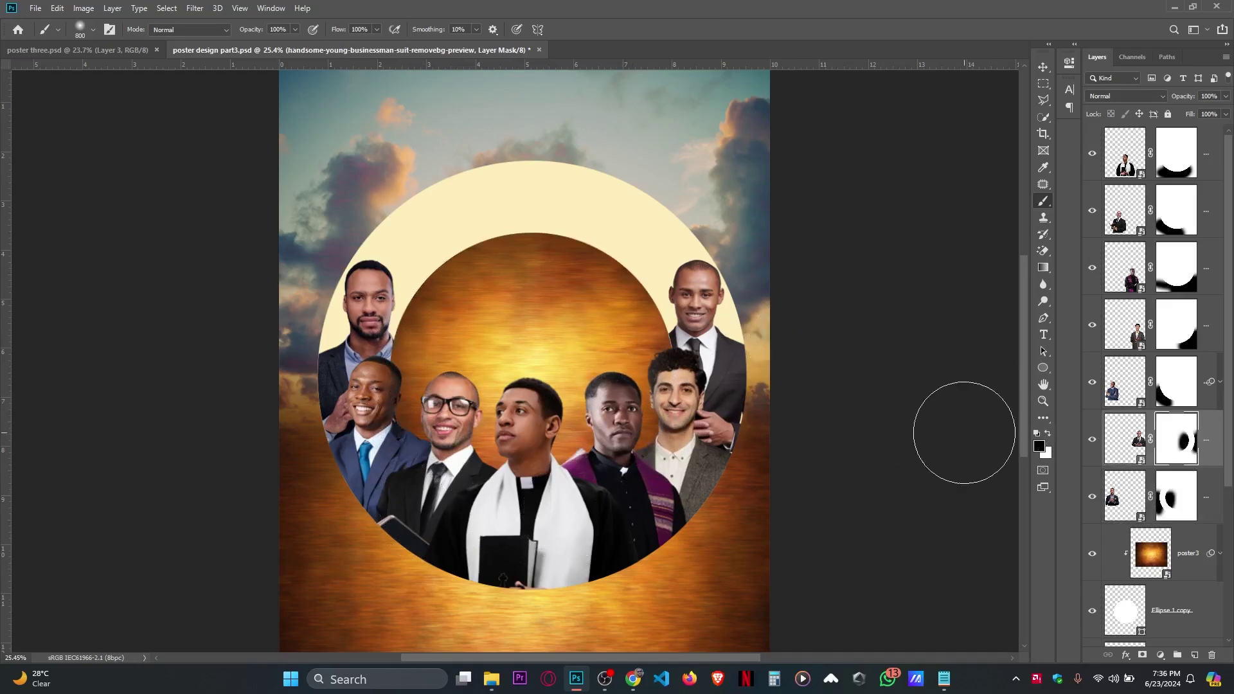
scroll(576, 405, down, 2)
key(ctrl+s)
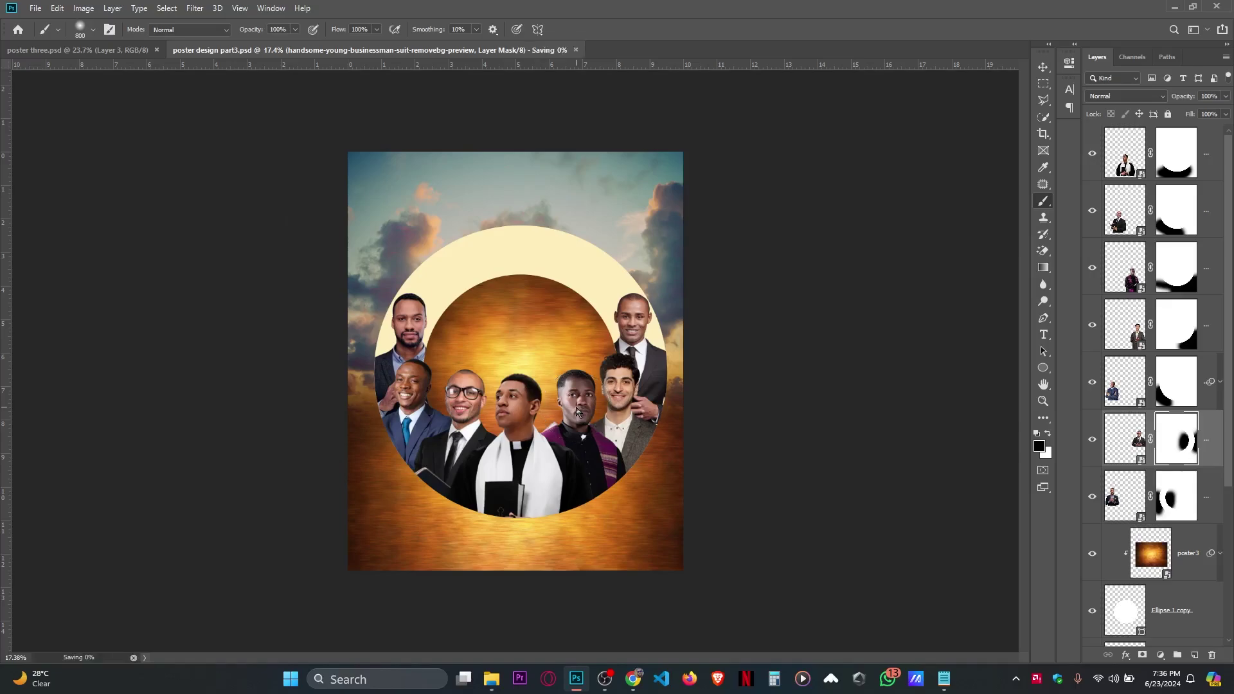
Group all layers from the central priest down to the cream circle, and name the group "image".
scroll(581, 400, up, 1)
scroll(583, 398, up, 1)
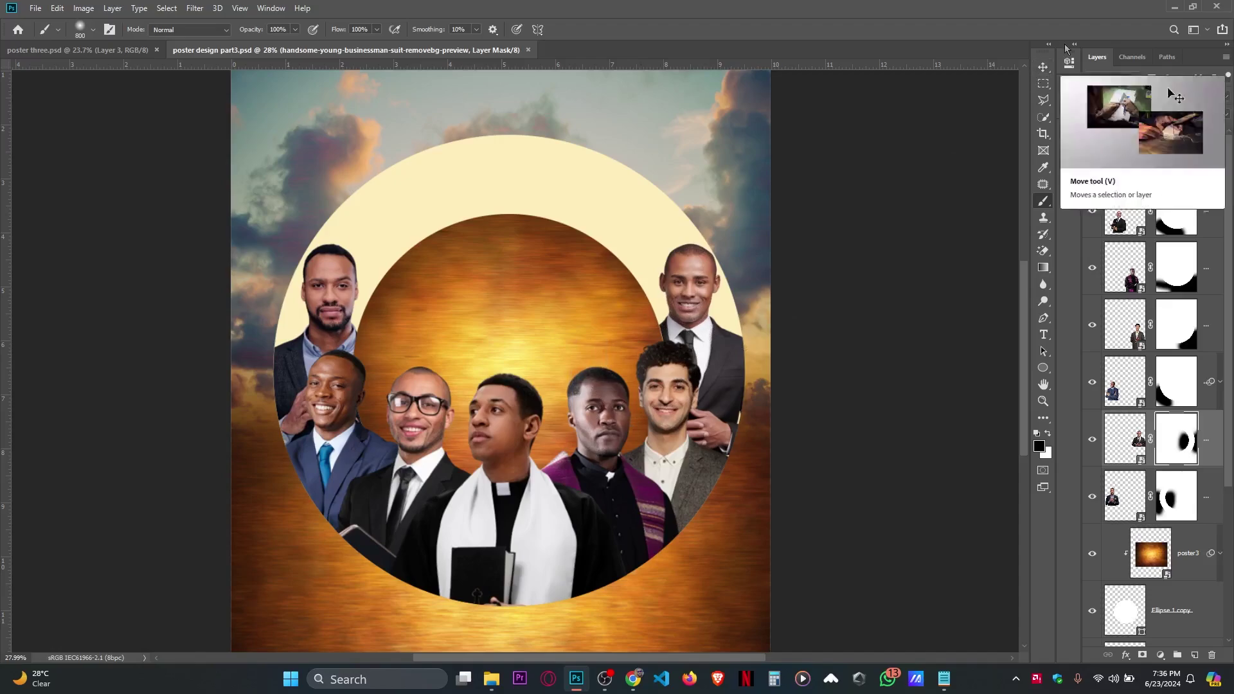
click(1041, 68)
scroll(764, 472, down, 2)
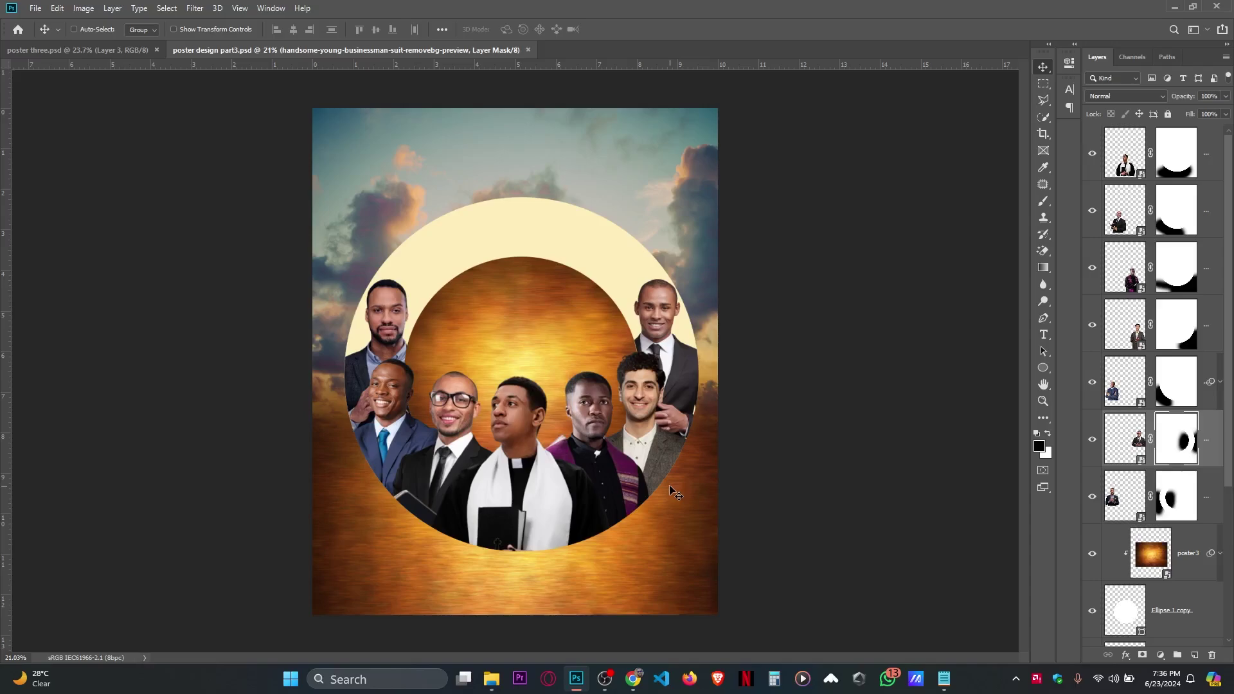
click(1216, 142)
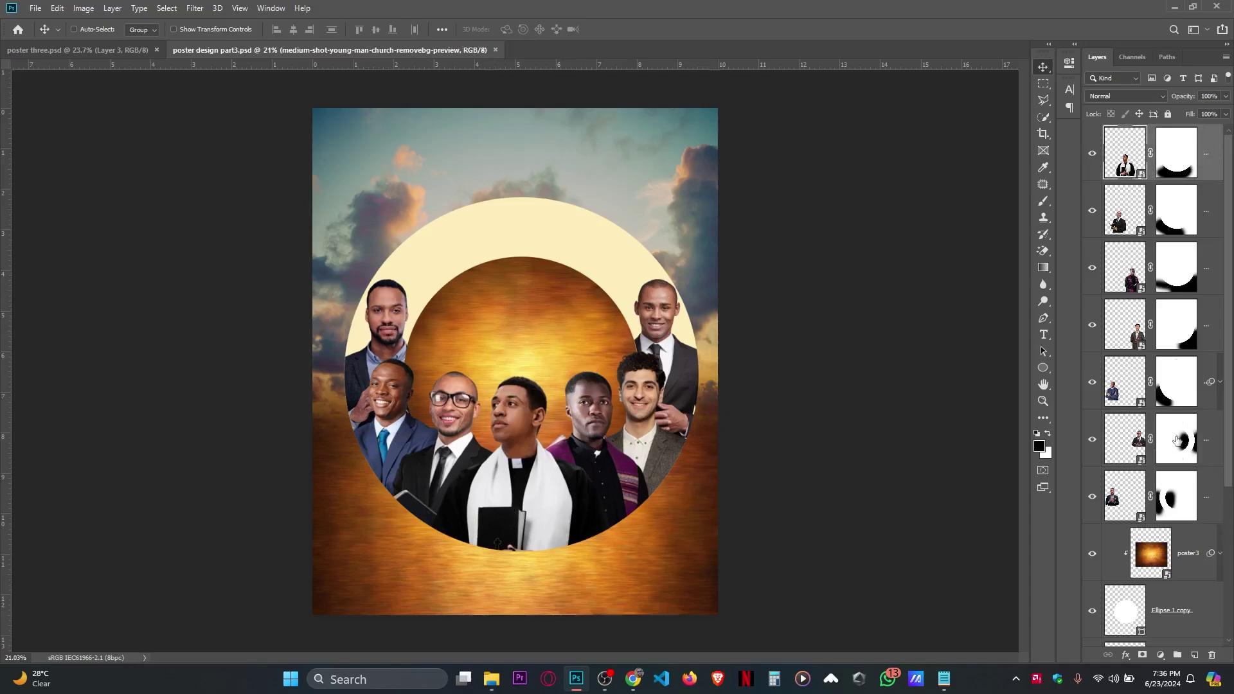
scroll(1187, 308, down, 4)
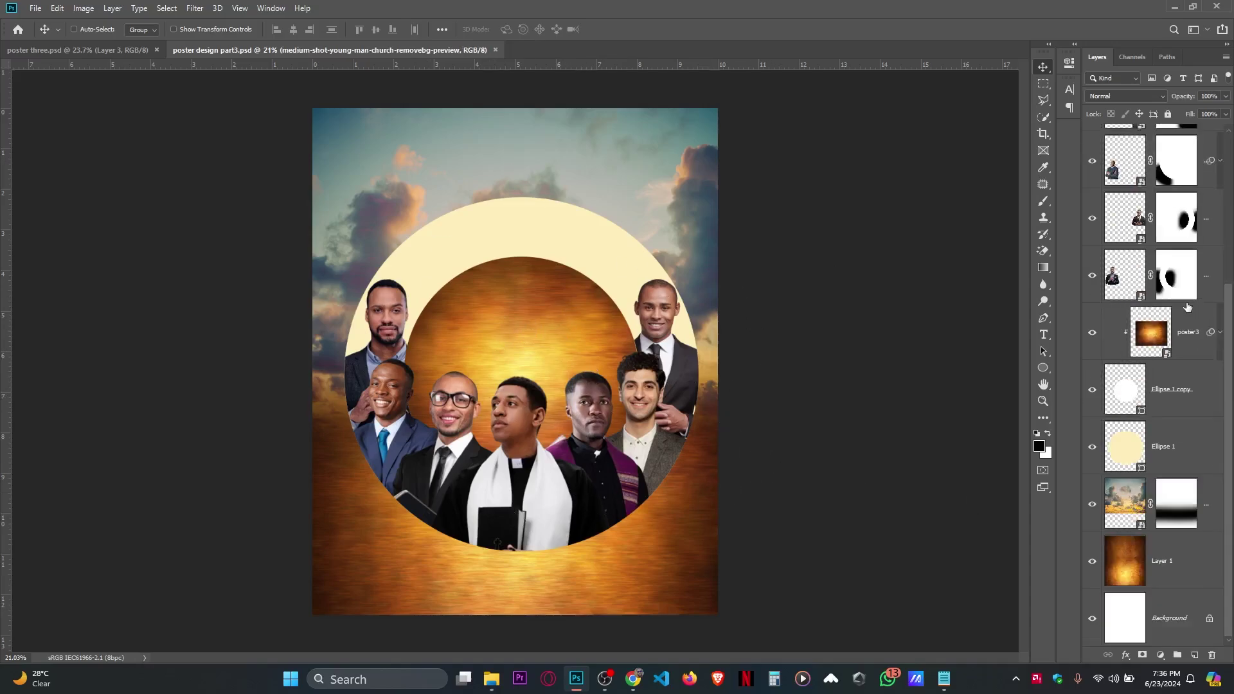
shift+click(1171, 453)
key(ctrl+g)
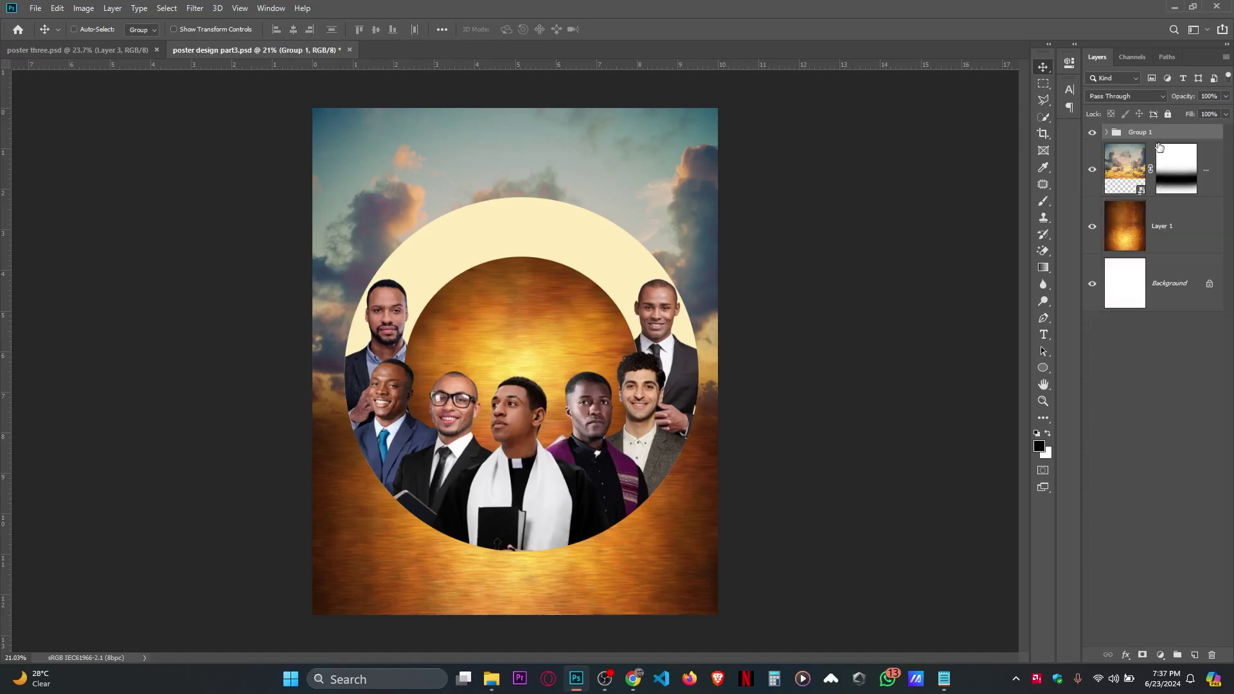
double_click(1145, 133)
text(image)
key(Return)
Scale the image group up to about 105%, shift it higher on the poster, and save the document.
scroll(599, 332, down, 1)
scroll(545, 412, up, 1)
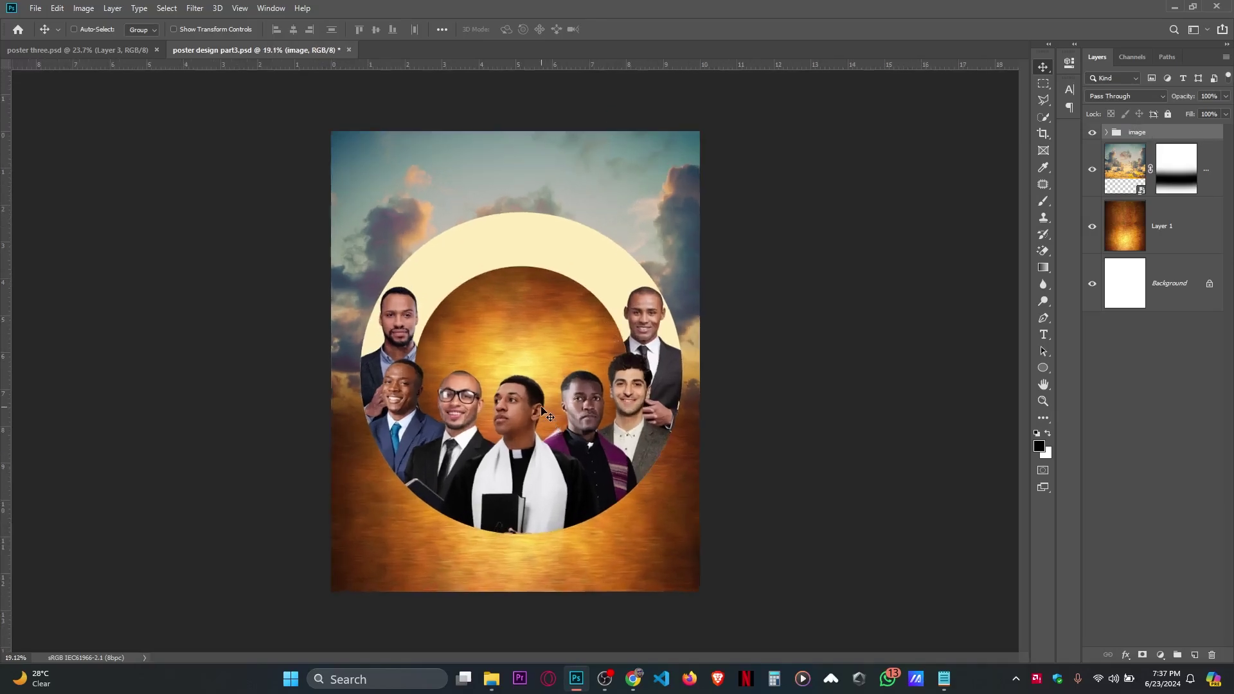
key(ctrl+t)
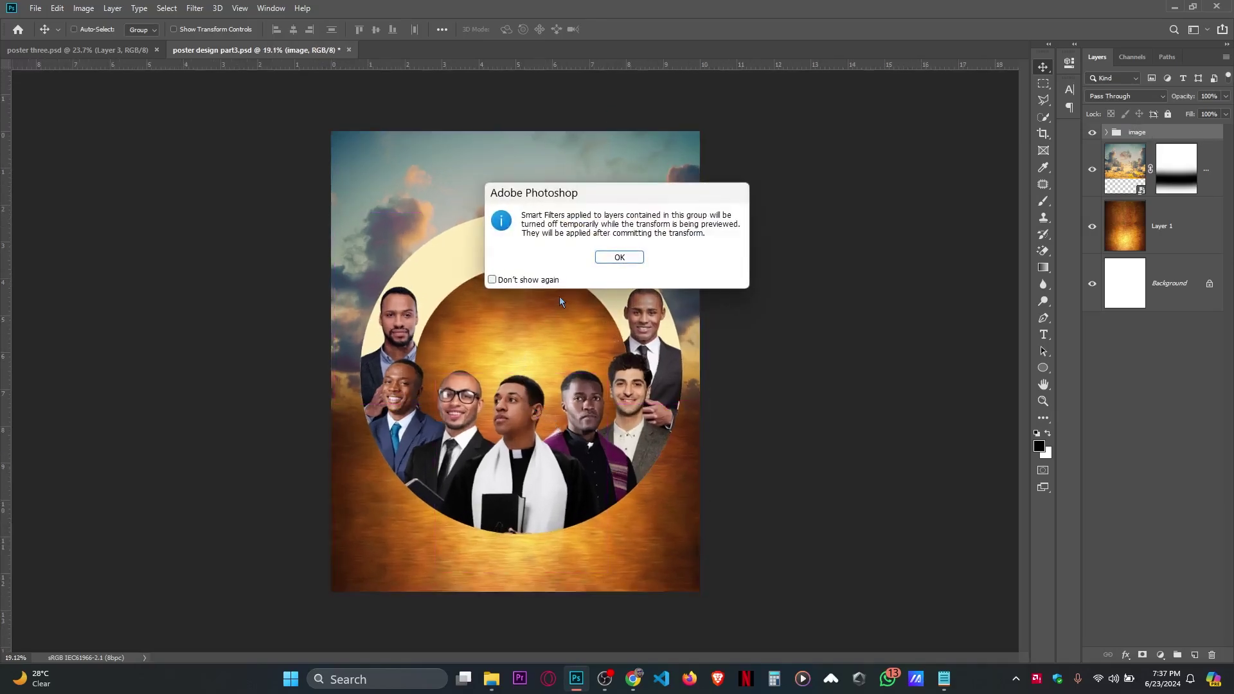
click(617, 257)
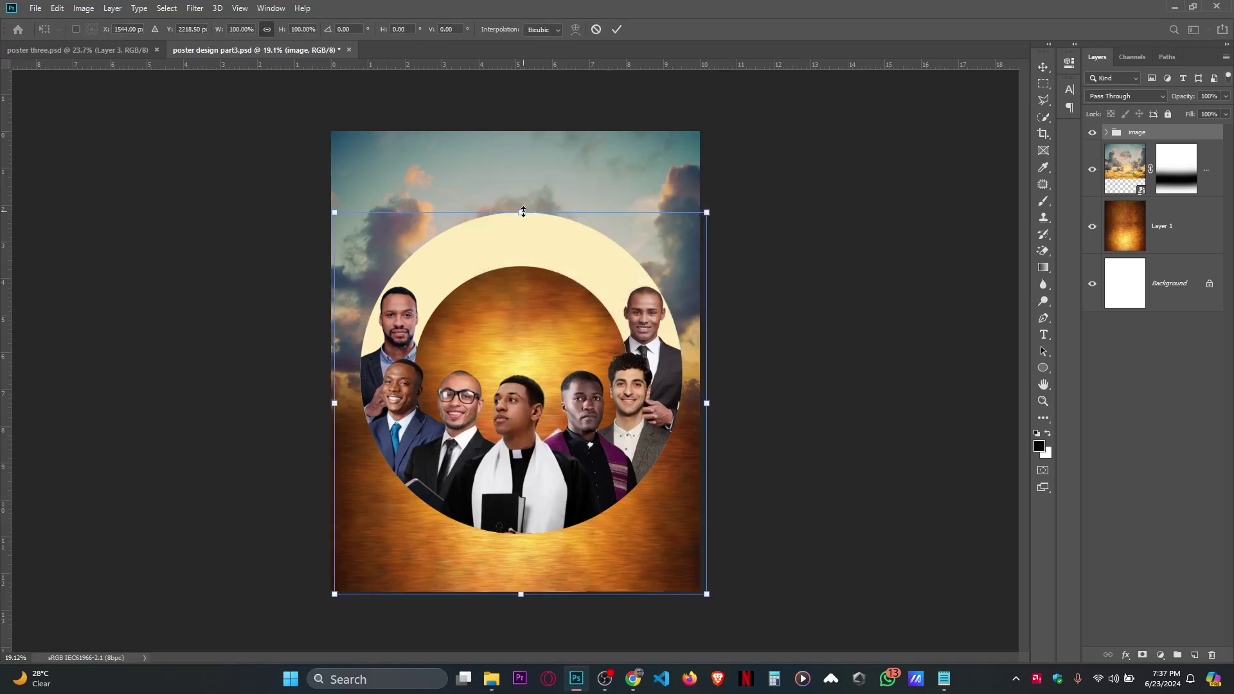
drag(523, 212, 522, 190)
mouse_move(529, 246)
mouse_down()
mouse_move(534, 265)
mouse_move(534, 237)
mouse_up()
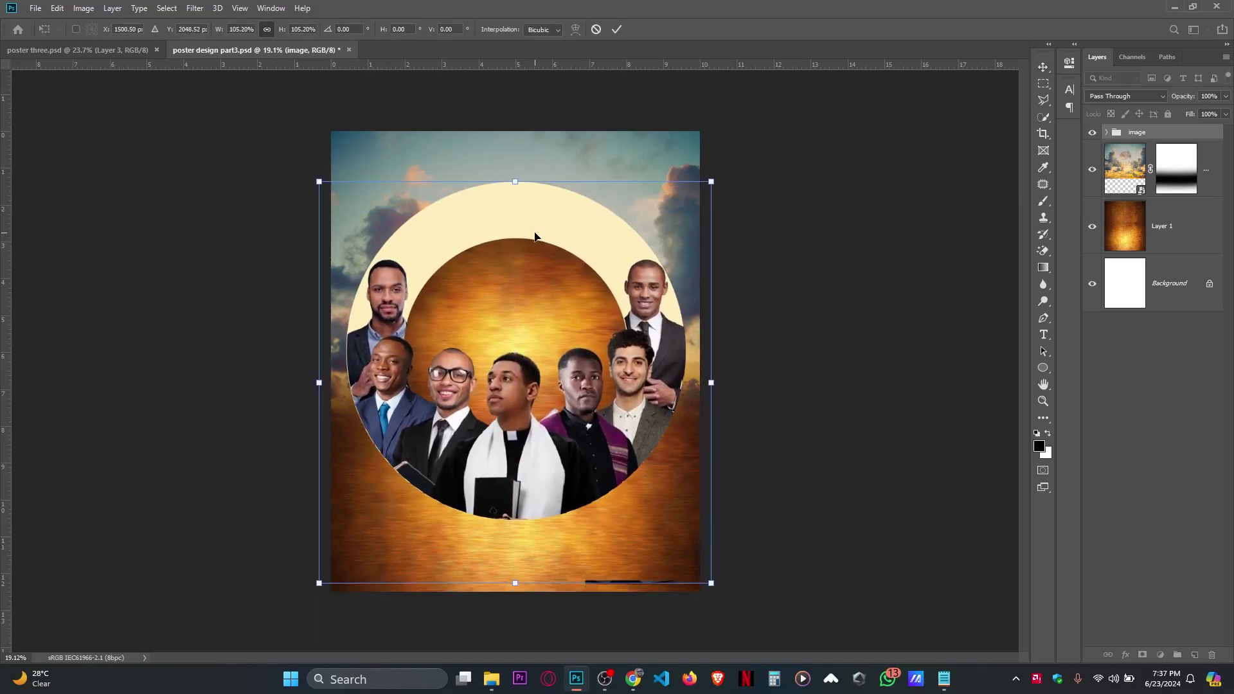
key(Return)
key(ctrl+0)
key(ctrl+s)
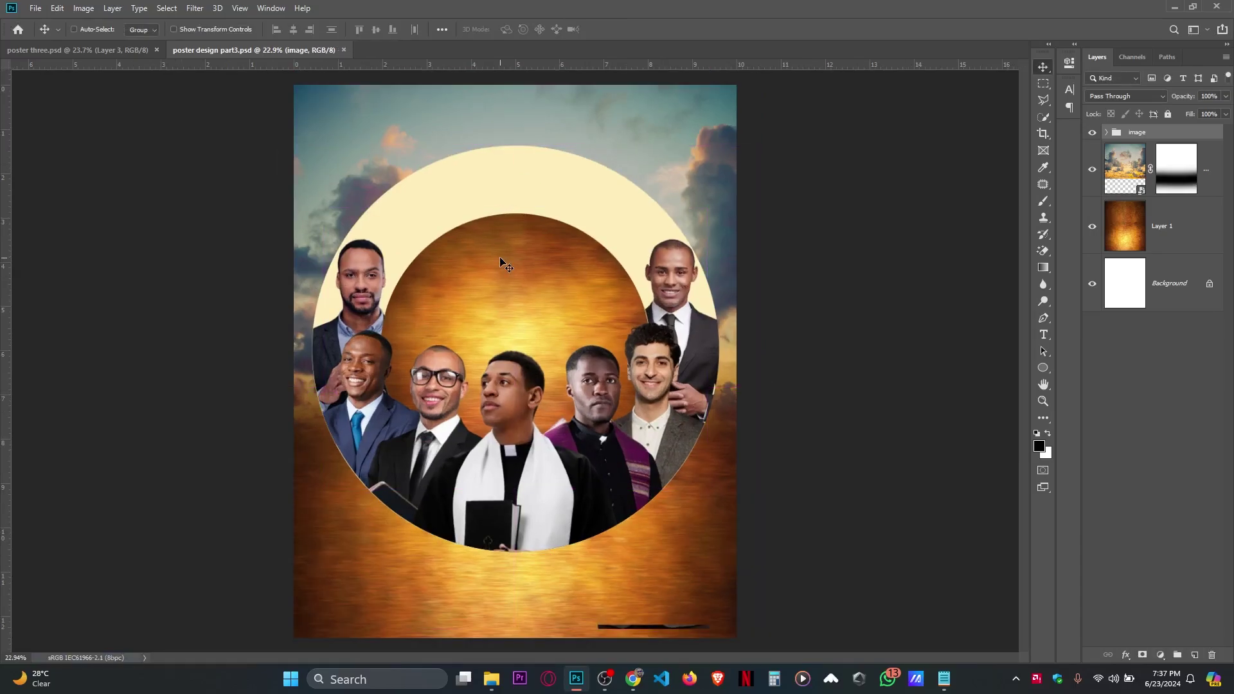
Move the image group slightly down on the poster.
scroll(500, 257, down, 1)
drag(500, 259, 500, 271)
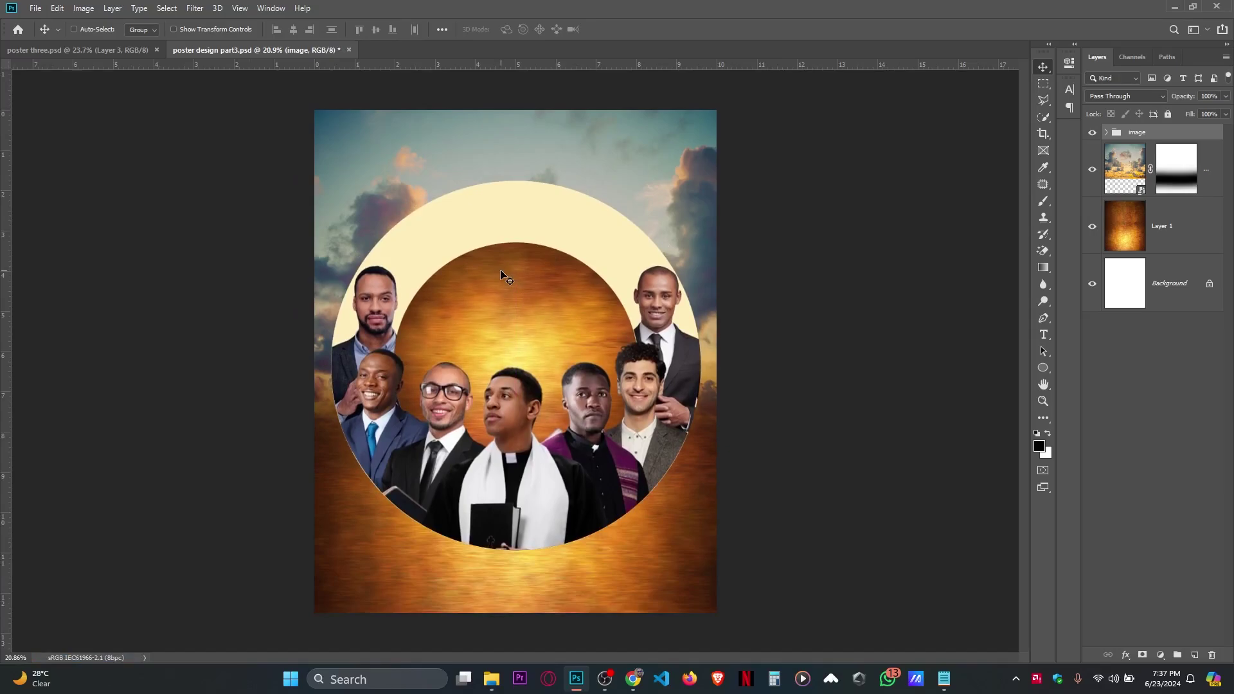
scroll(500, 268, up, 1)
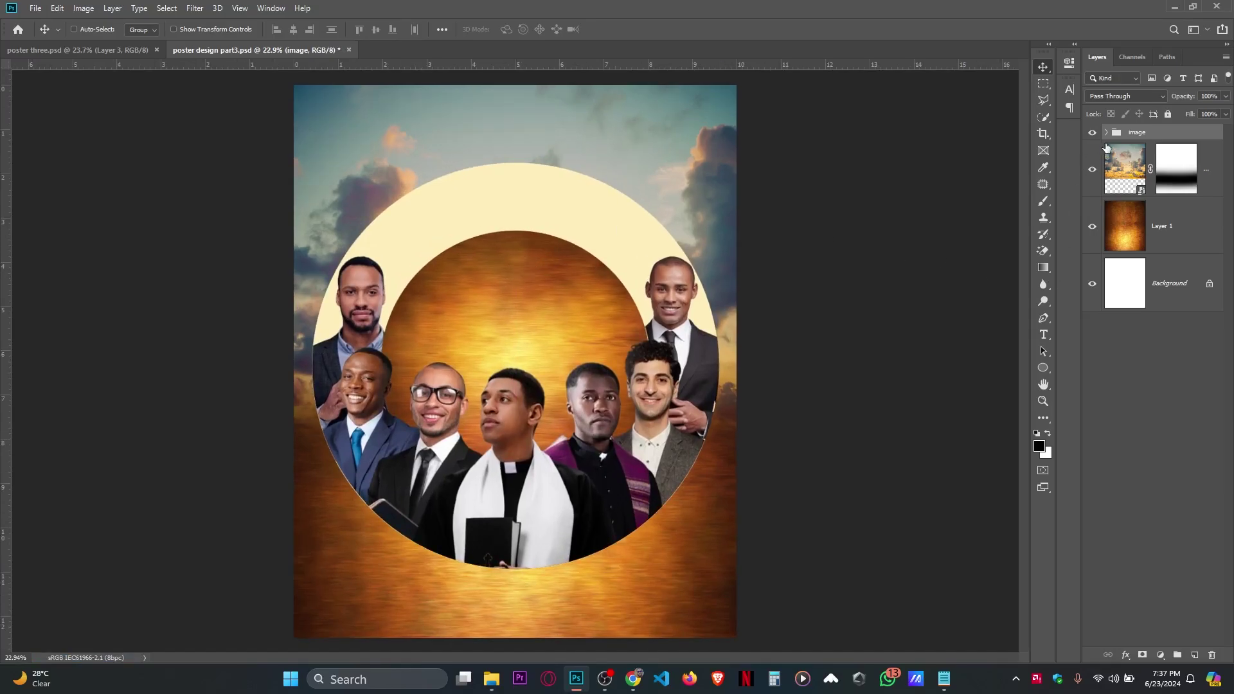
Add the text "Find" in the upper part of the inner circle and turn off its All Caps style.
click(1043, 334)
click(500, 289)
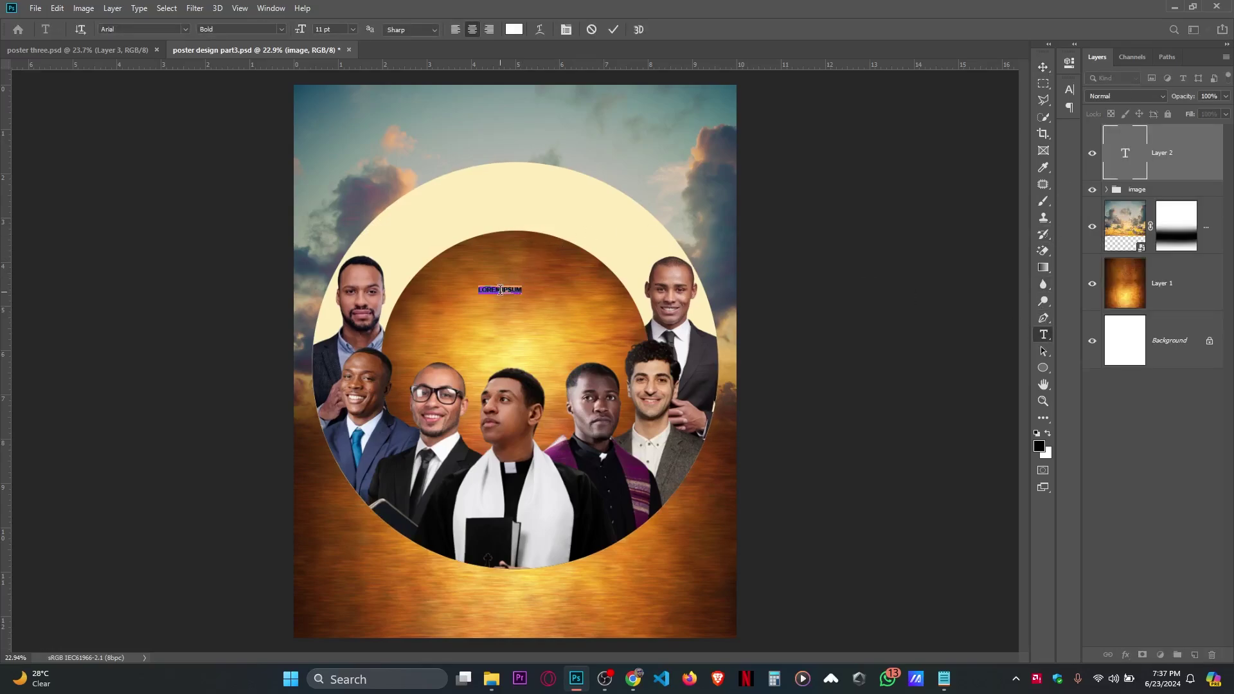
key(BackSpace)
click(613, 30)
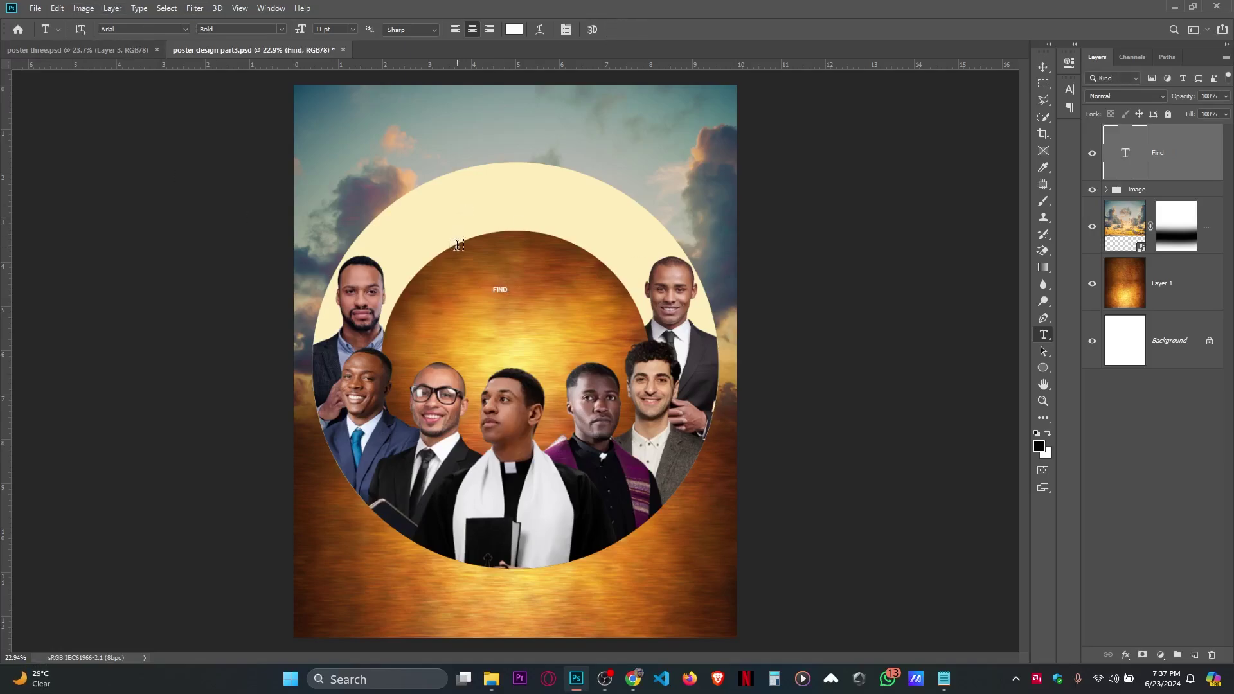
click(565, 30)
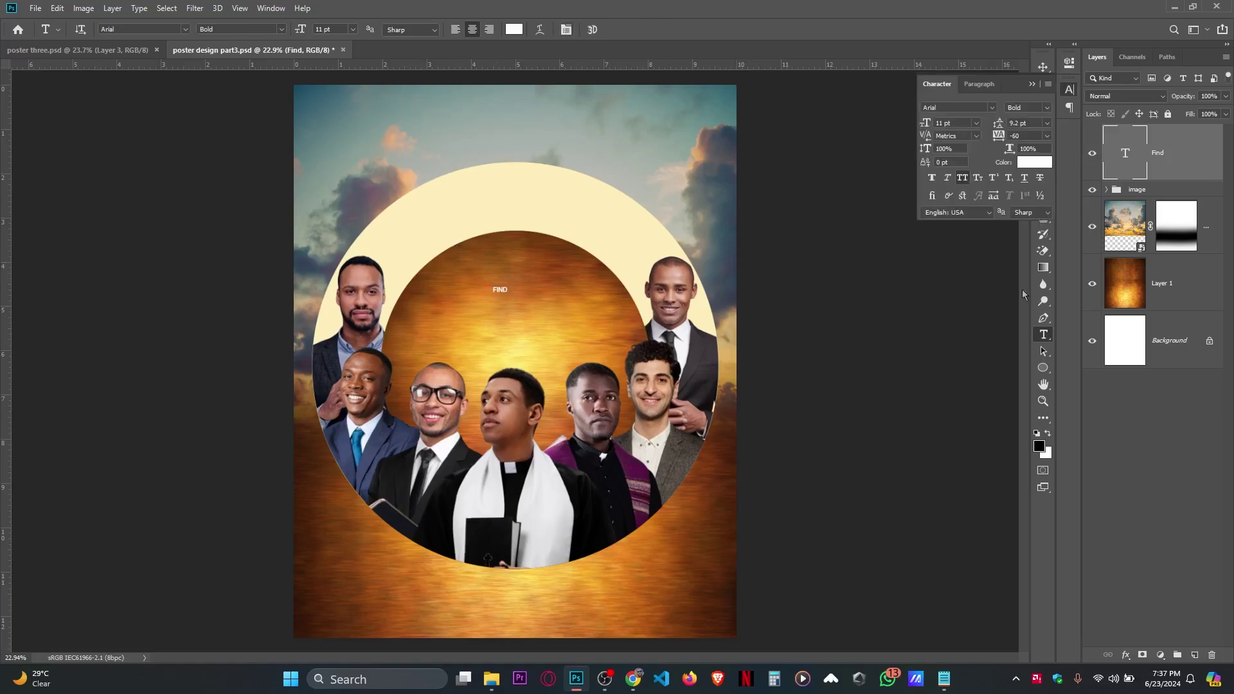
click(962, 177)
Enlarge the "Find" text to about 61.5 pt with Free Transform.
scroll(468, 357, up, 1)
scroll(468, 358, up, 2)
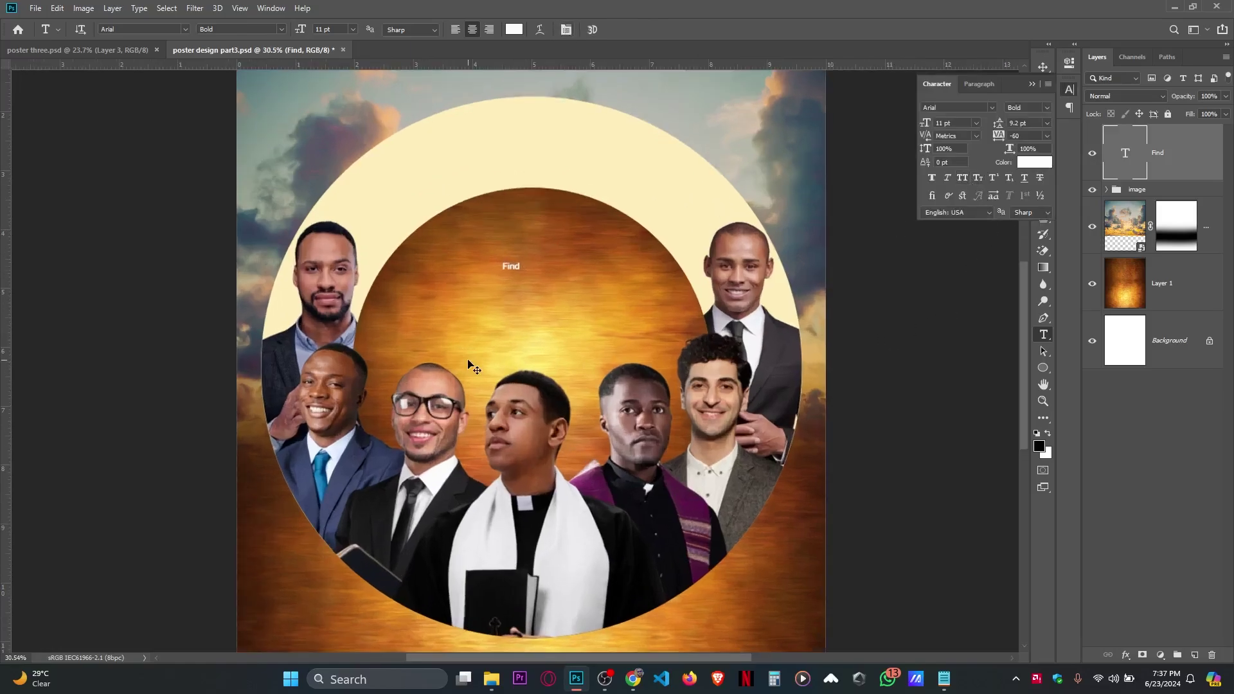
key(ctrl+t)
drag(520, 261, 598, 208)
key(Return)
Extend the headline text to read "Find Your".
click(593, 245)
text(yo)
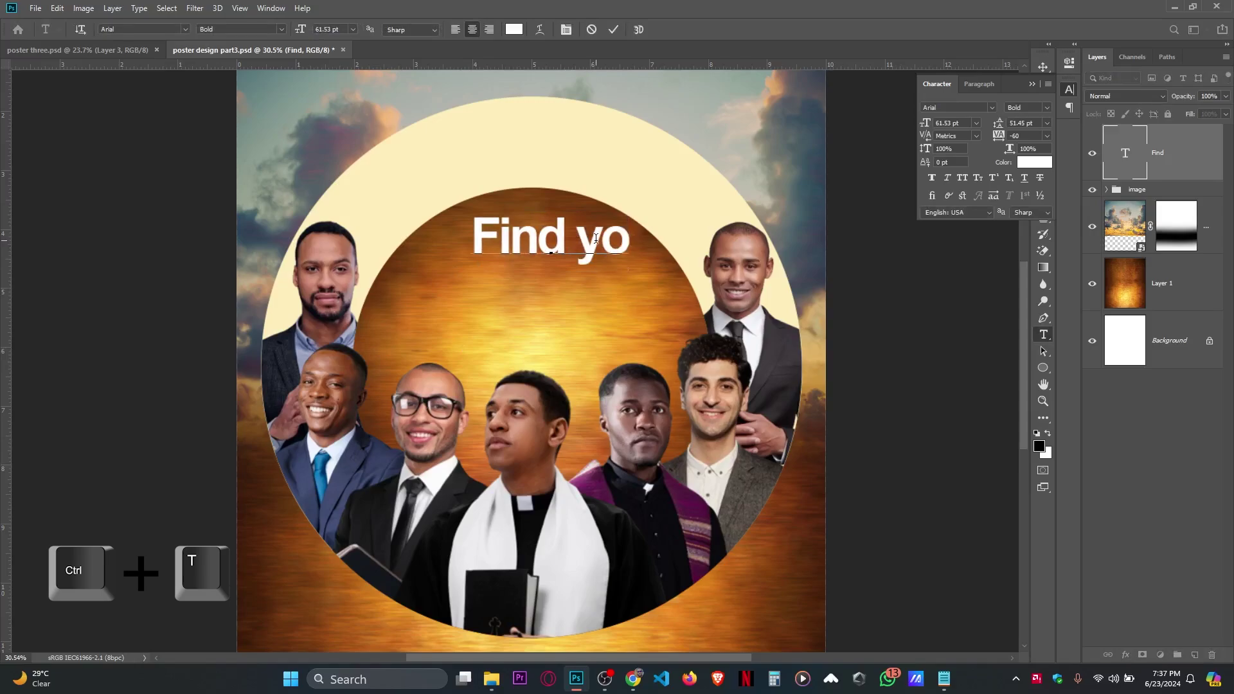
key(BackSpace)
key(BackSpace)
text(Your)
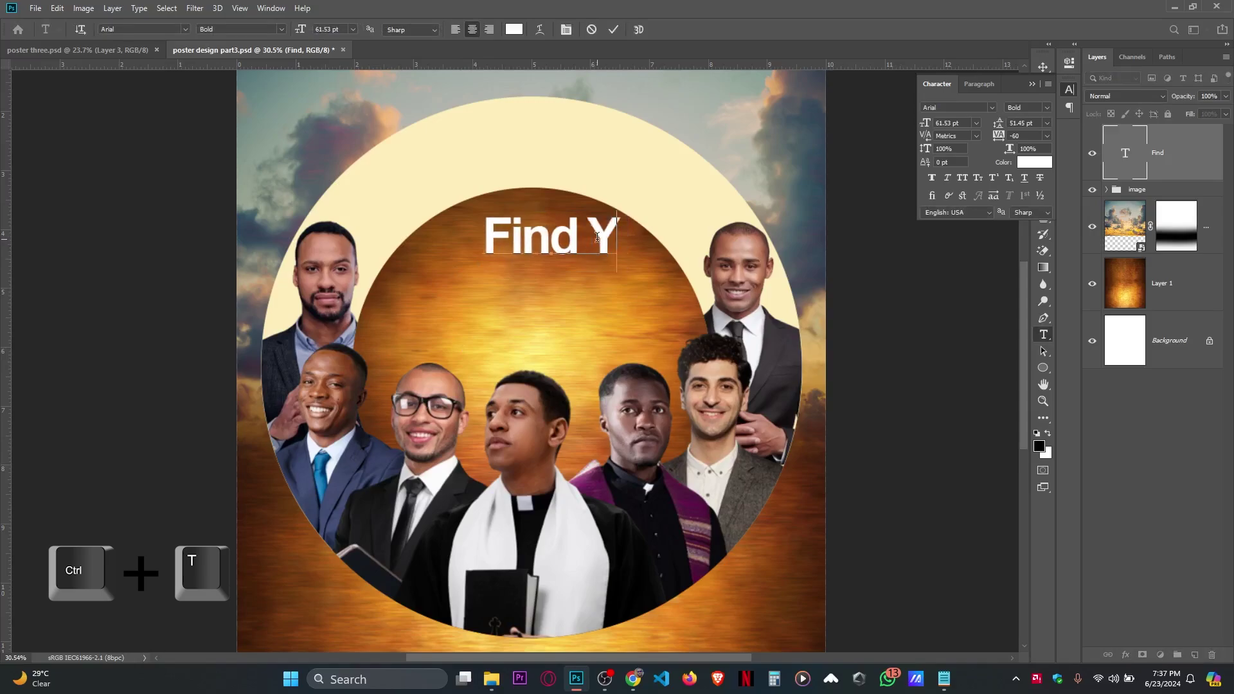
click(613, 30)
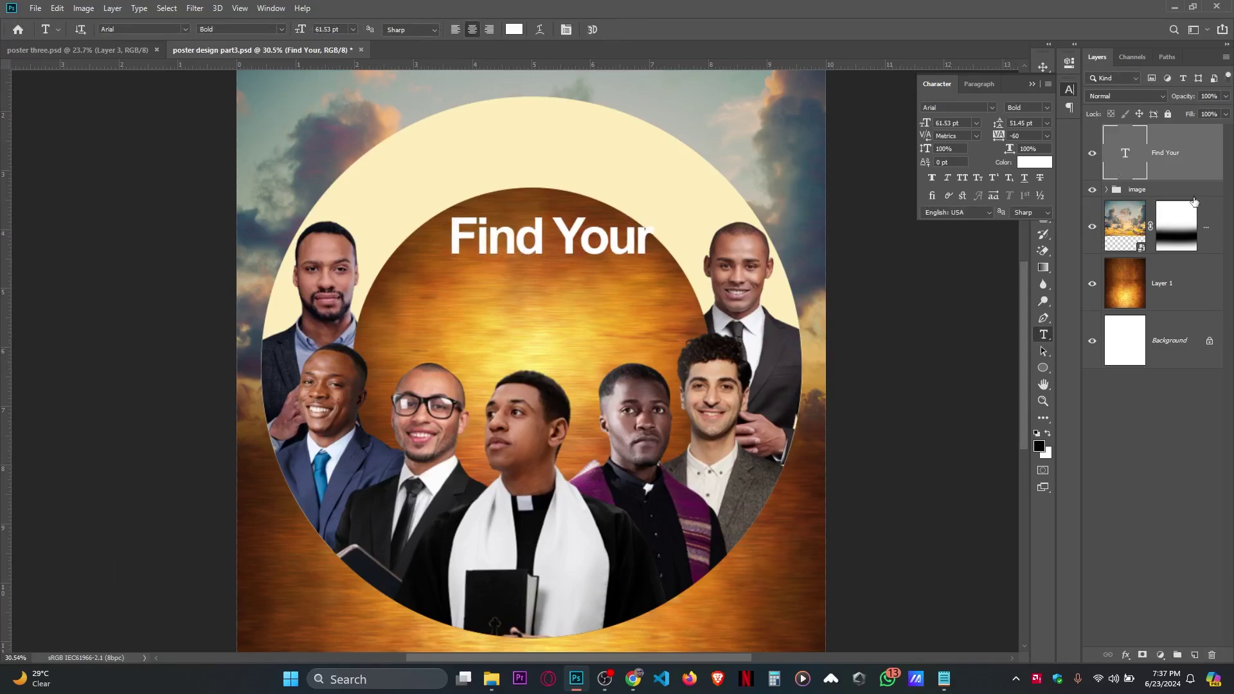
Set the "Find Your" text in the Nexa font with the Heavy style.
click(992, 107)
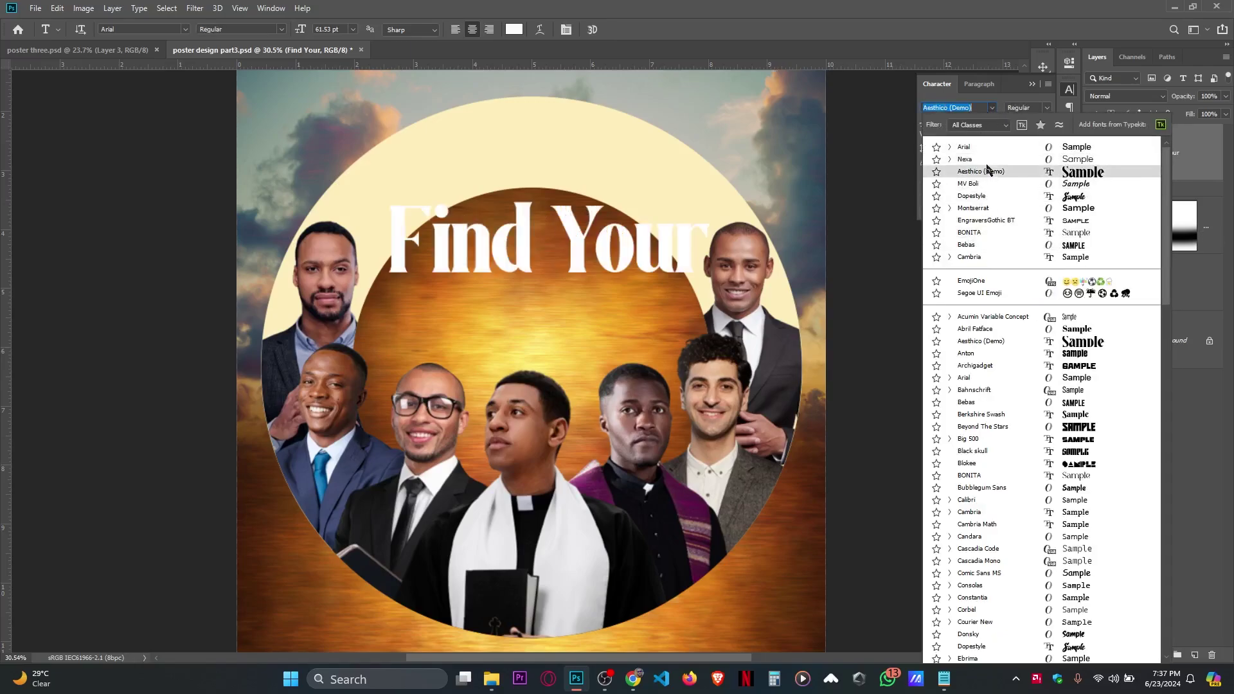
click(986, 160)
click(1047, 107)
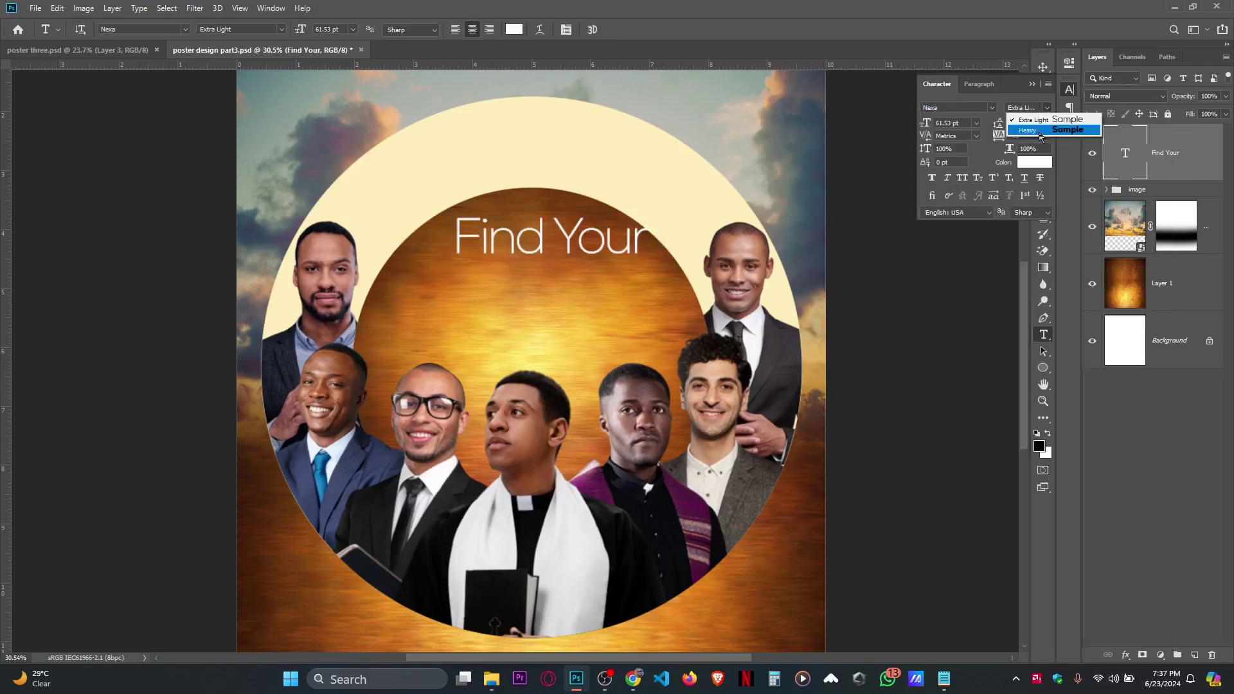
click(1028, 130)
Add a separate text layer reading "Spiritual" below the "Find Your" headline.
click(463, 301)
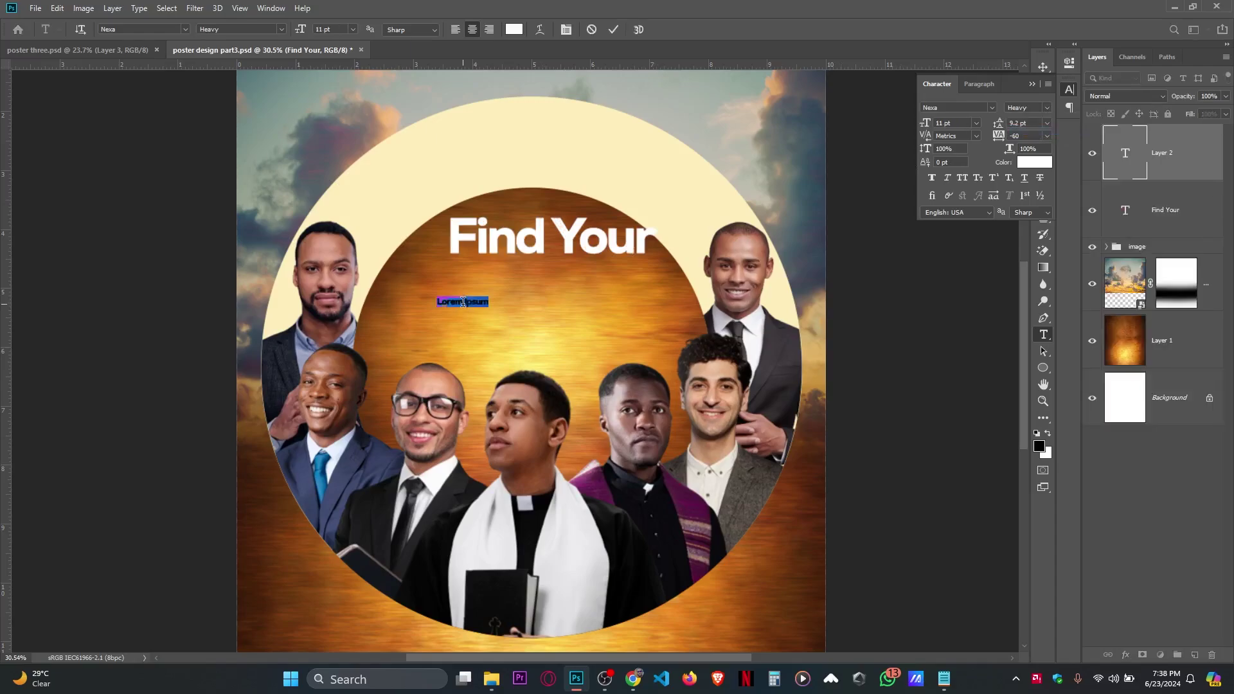
key(BackSpace)
text(Spiritual)
click(613, 30)
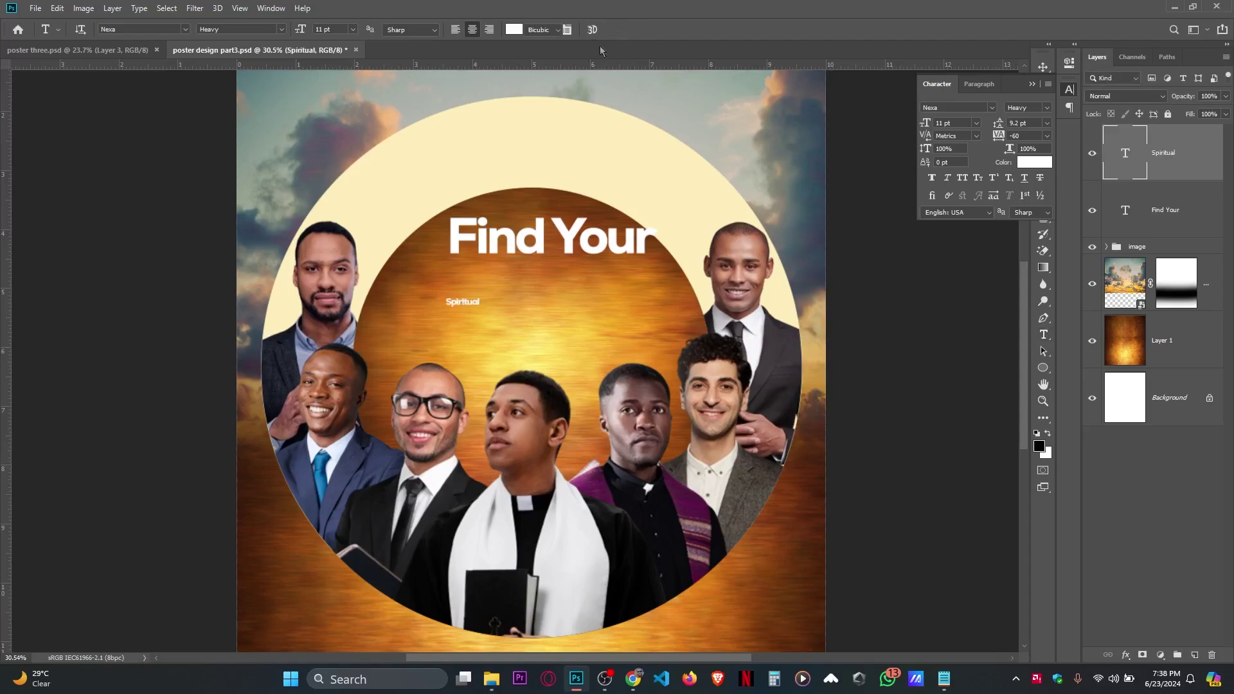
Enlarge the "Spiritual" text to about 104 pt and move it directly beneath "Find Your".
key(ctrl+t)
drag(480, 310, 762, 389)
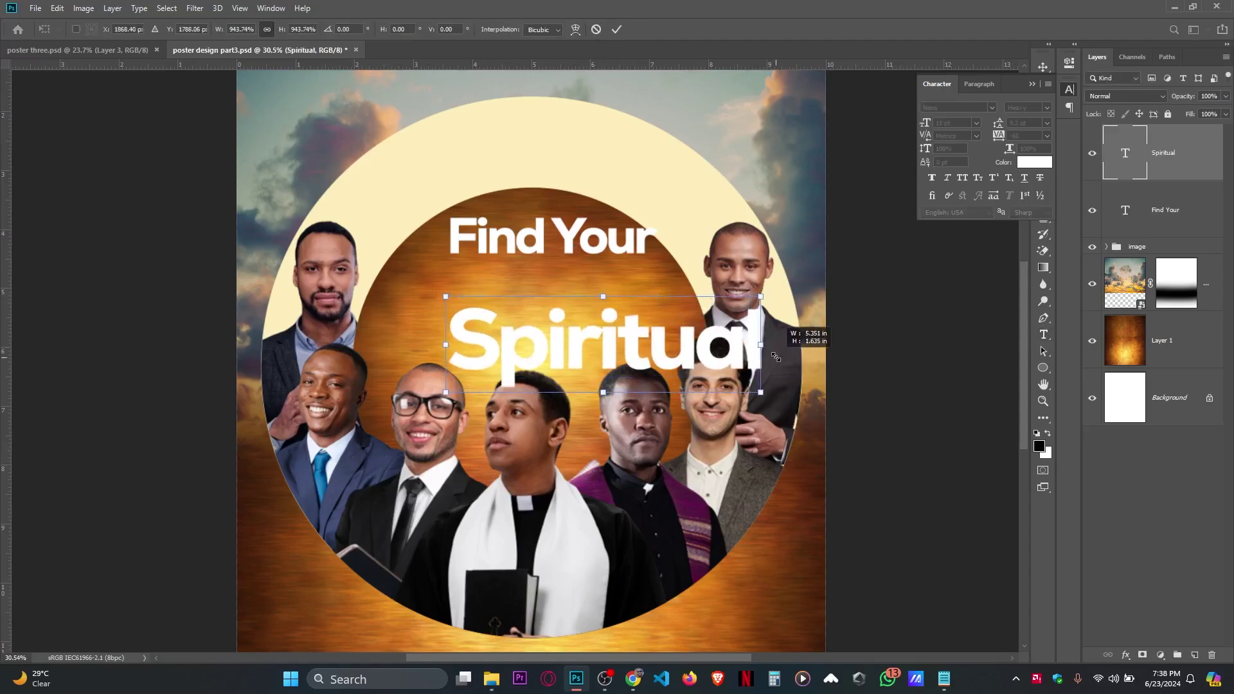
key(Return)
key(v)
drag(609, 270, 551, 216)
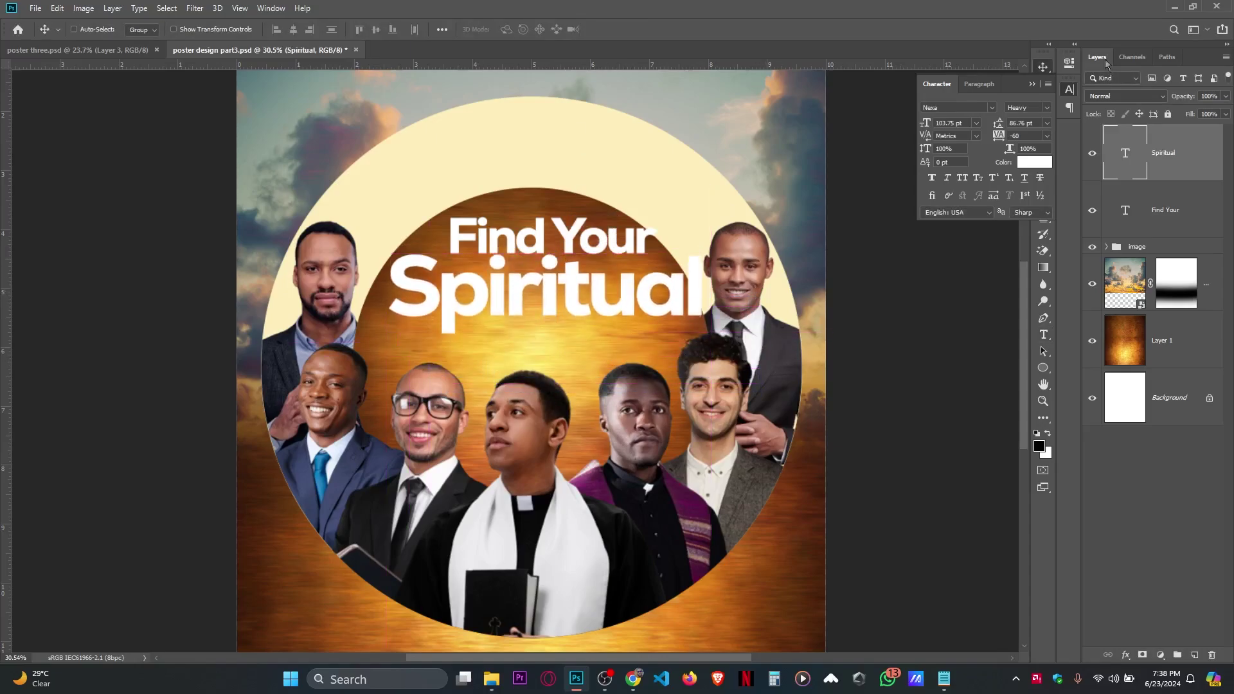
Change the font of the "Spiritual" text to BONITA.
click(990, 108)
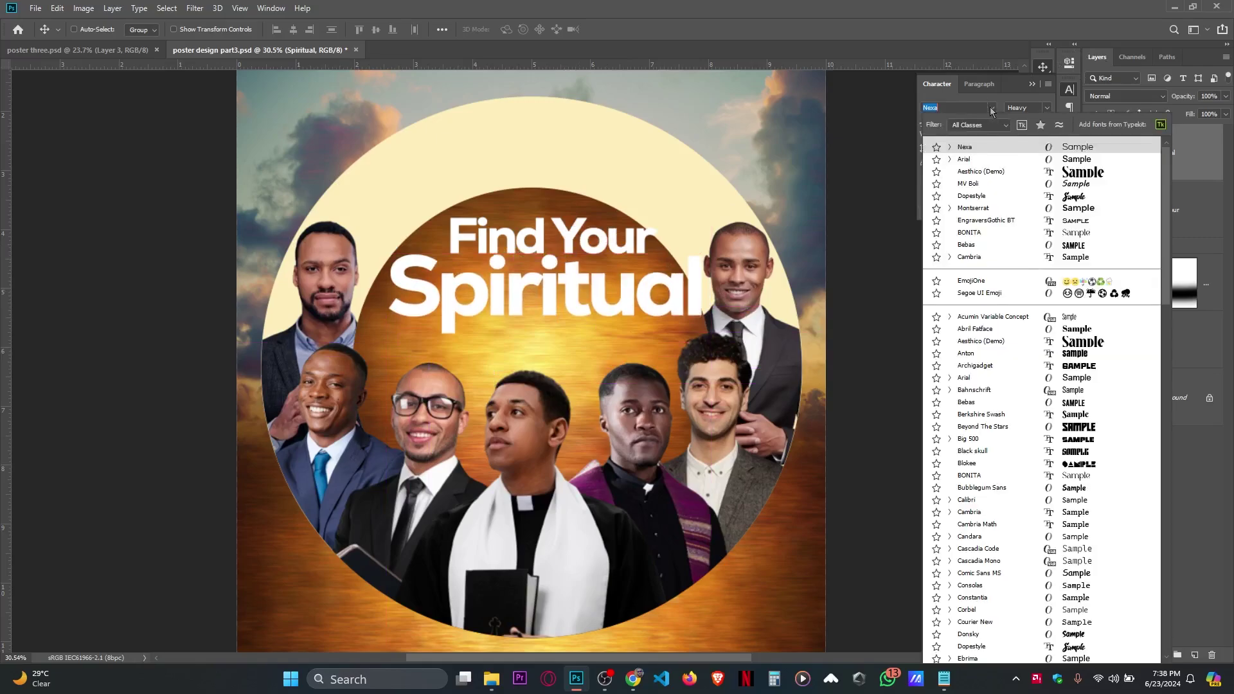
click(990, 233)
scroll(621, 302, up, 1)
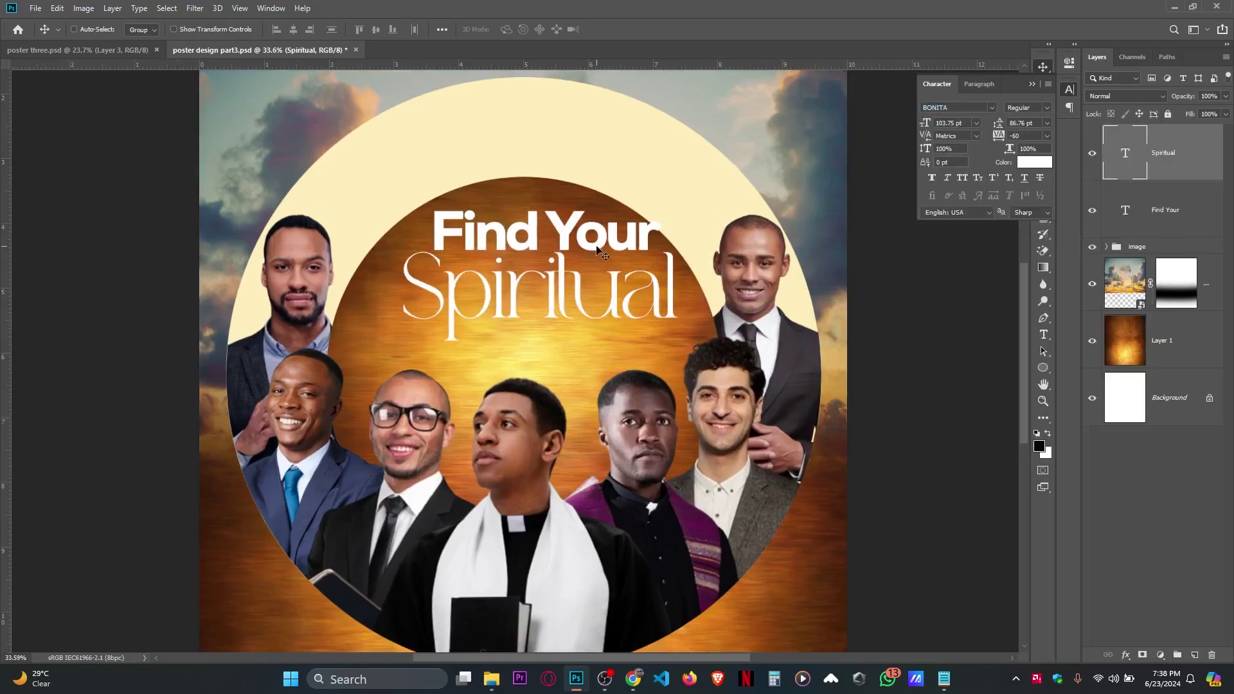
Shrink the "Find Your" text to about 52 pt and position it closer over the "Spiritual" text.
click(599, 243)
key(ctrl+t)
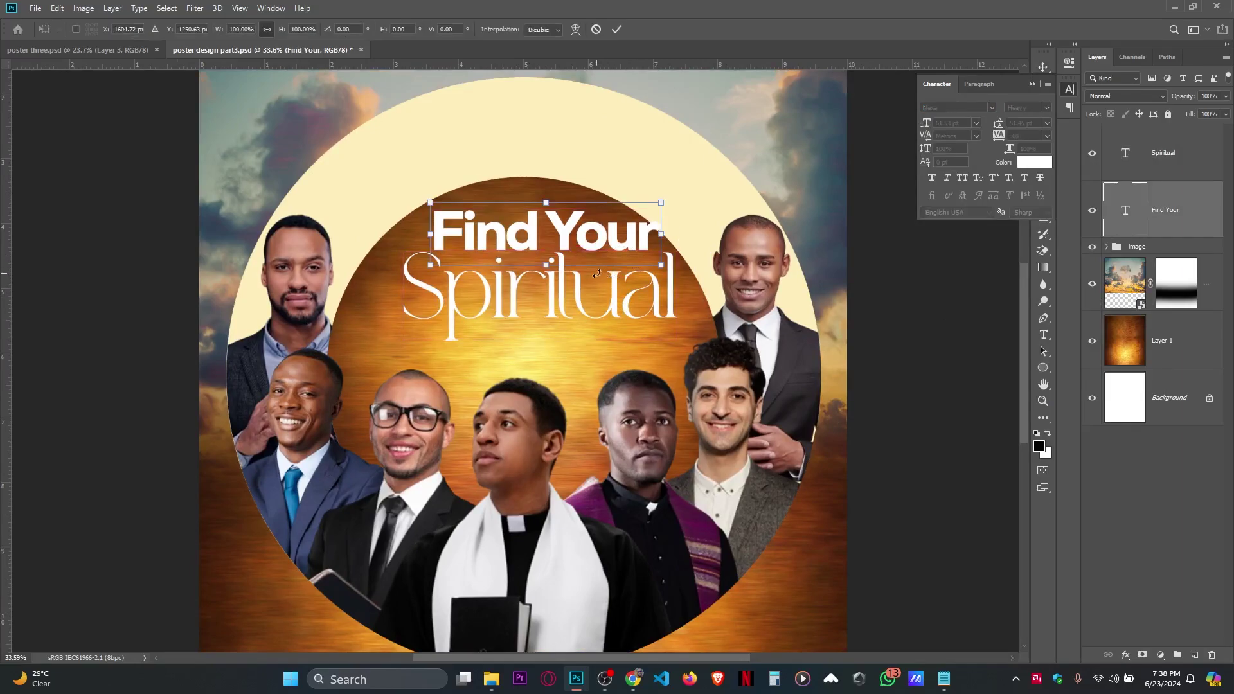
drag(546, 203, 597, 240)
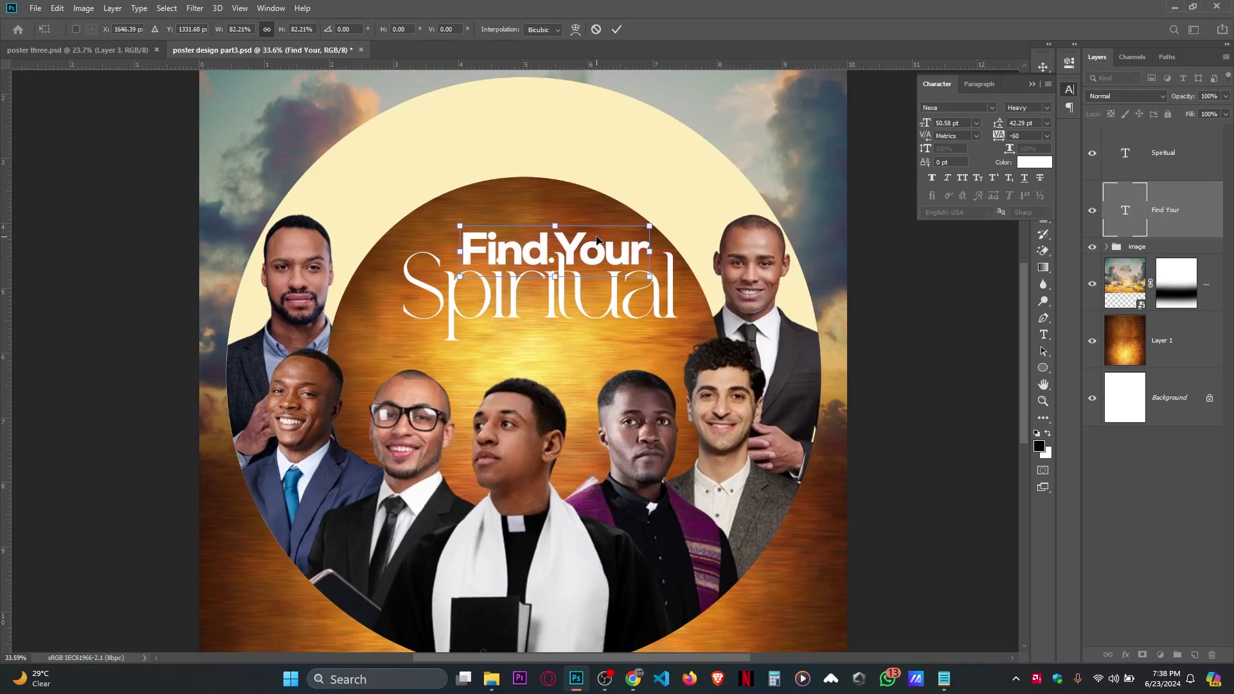
key(Right)
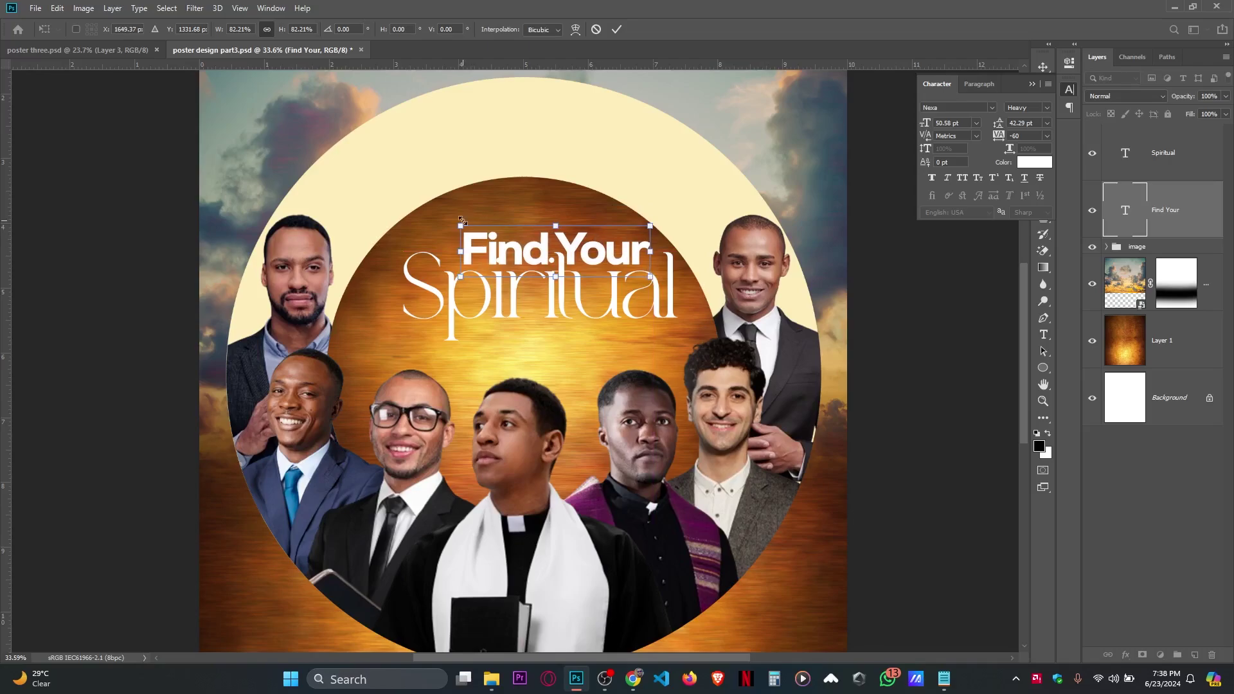
drag(461, 221, 460, 213)
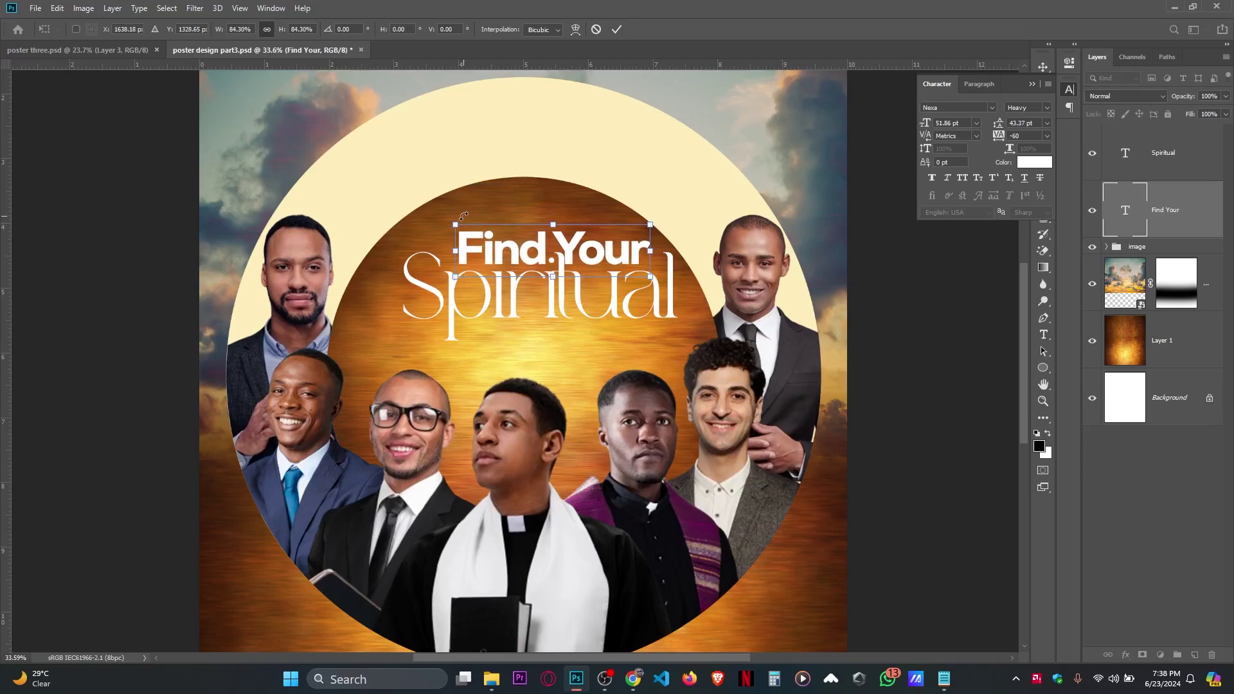
key(Right)
key(Right)
key(Right)
key(Right)
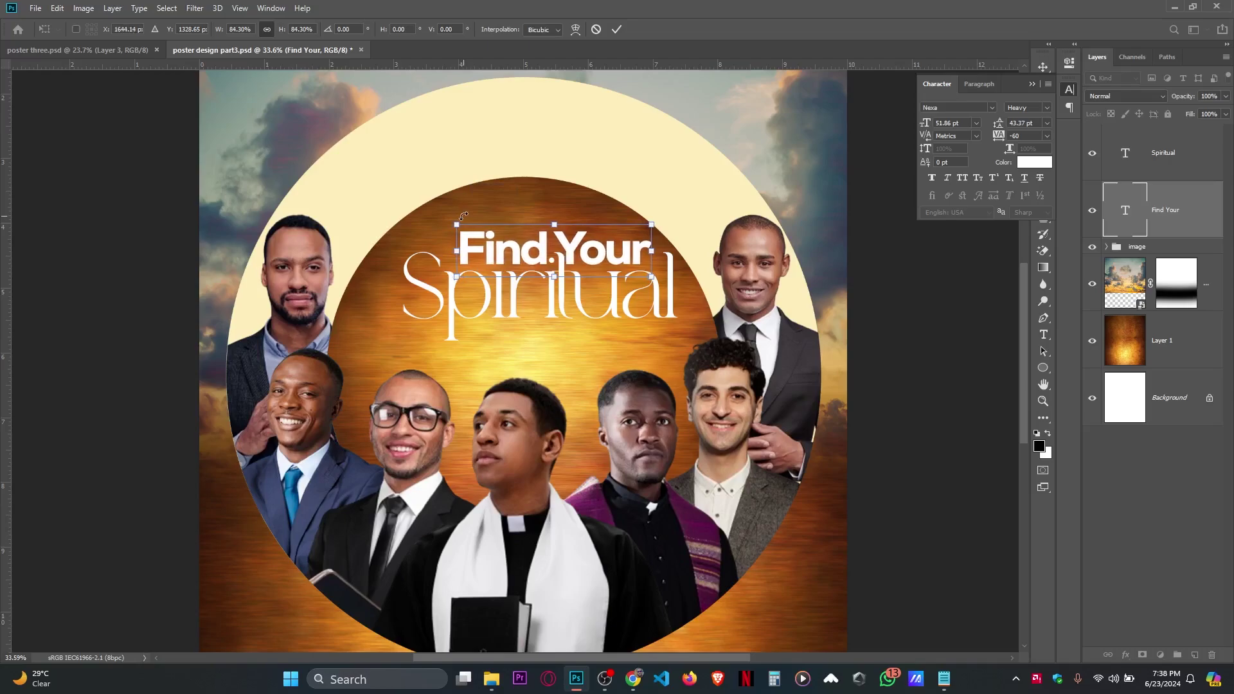
key(Return)
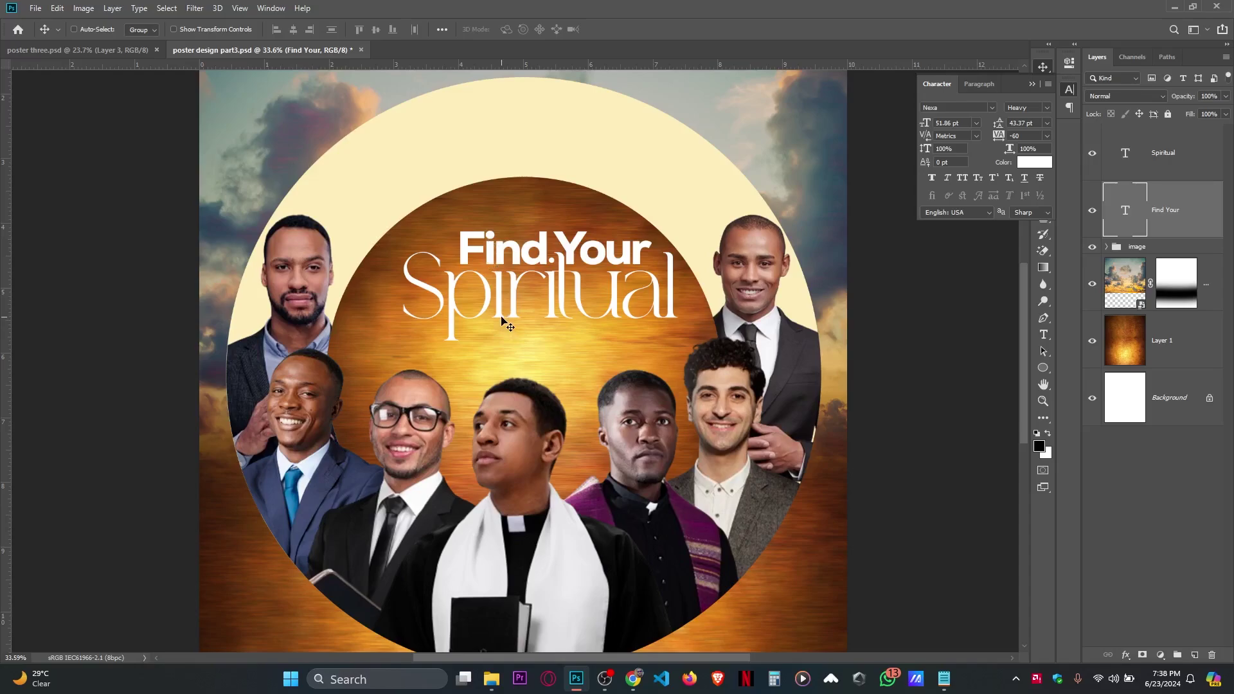
Nudge the "Find Your" text slightly down so it tucks further into the "Spiritual" lettering.
key(Down)
key(Down)
key(Down)
key(Down)
key(Down)
key(Down)
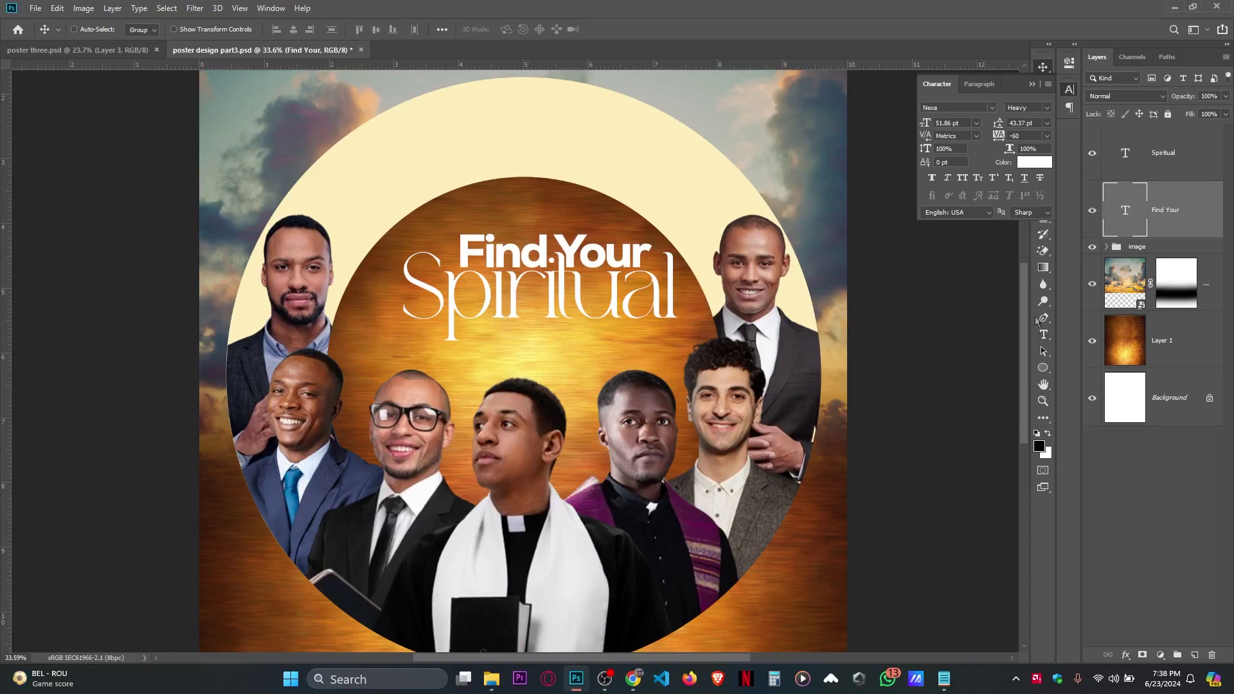
Add a separate text layer reading "HOME" below the "Spiritual" headline.
click(1042, 334)
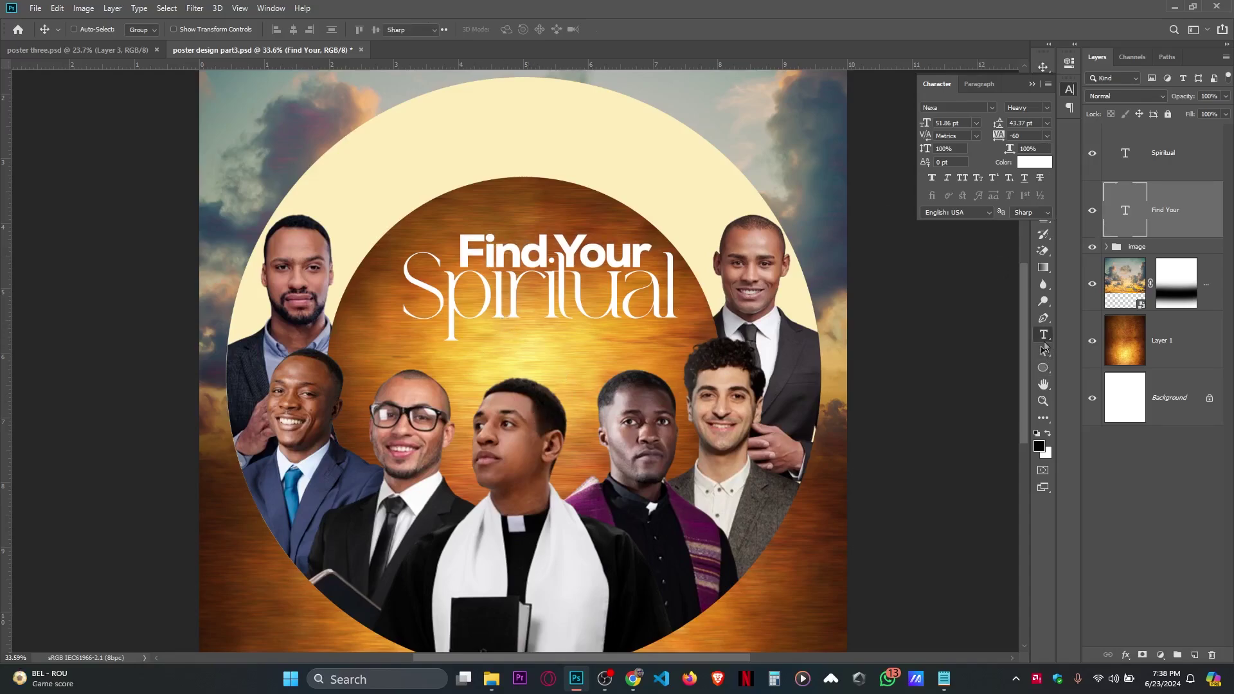
click(447, 393)
text(HOME)
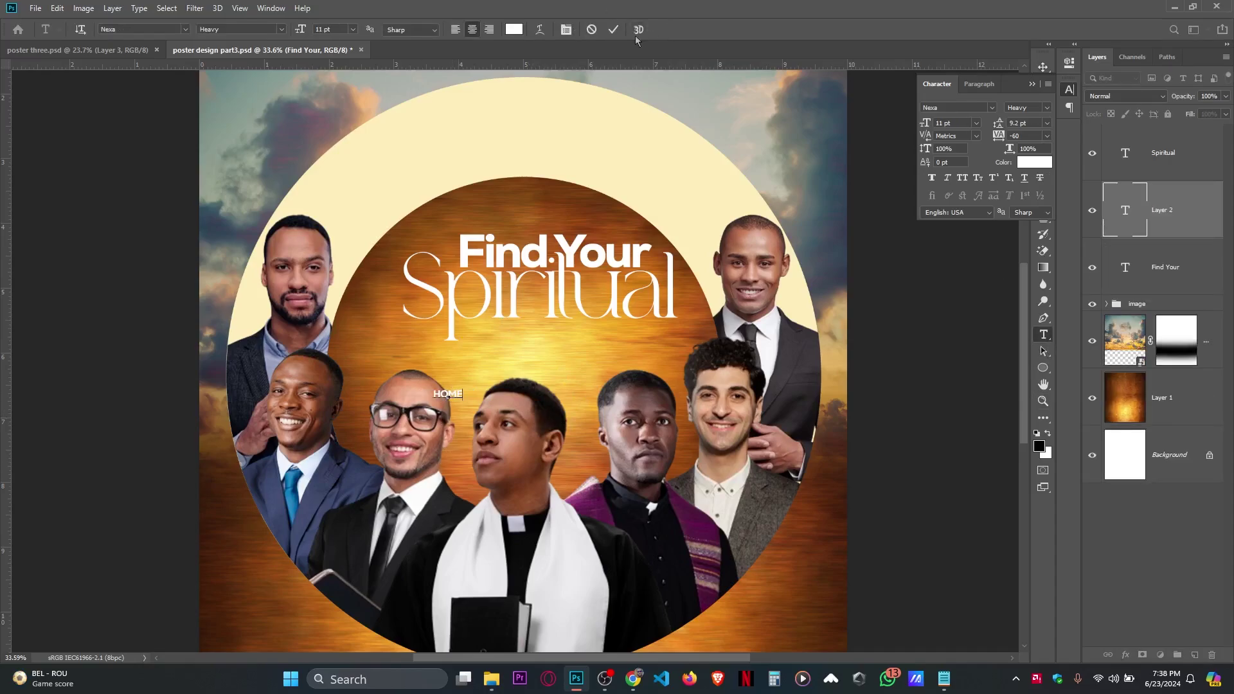
click(613, 30)
Enlarge the "HOME" text to about 80 pt and move it beneath "Spiritual", left-aligned with "Find Your".
key(ctrl+t)
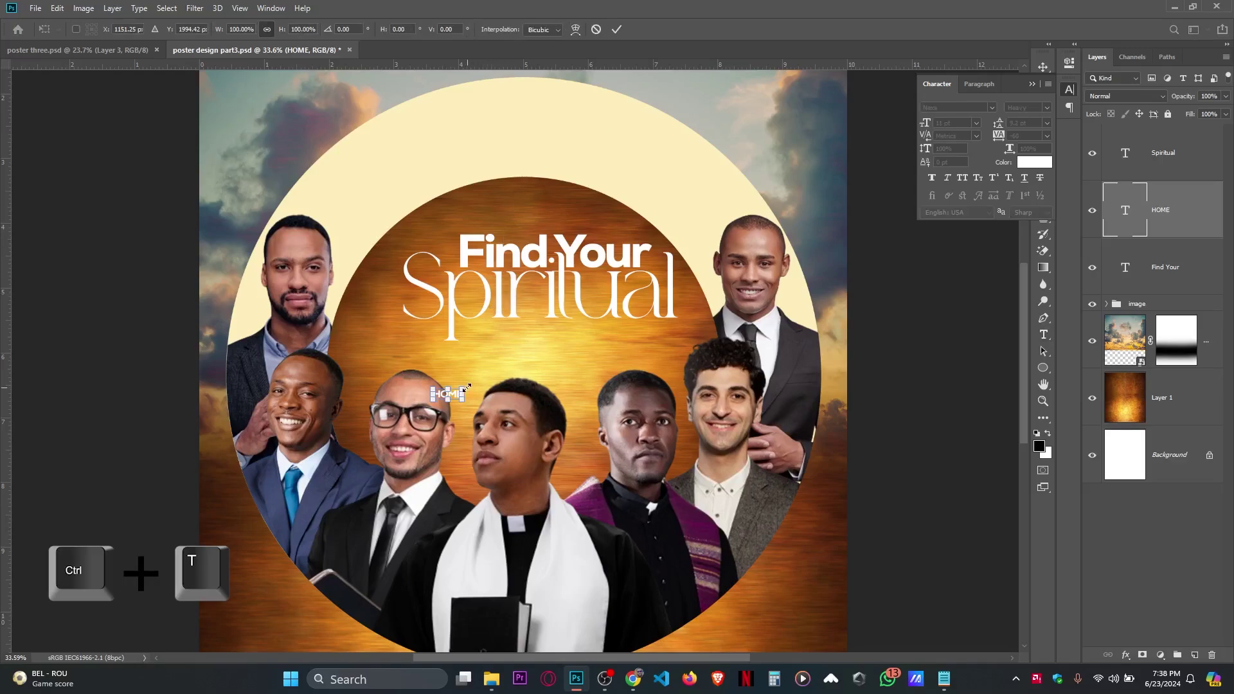
drag(467, 386, 646, 320)
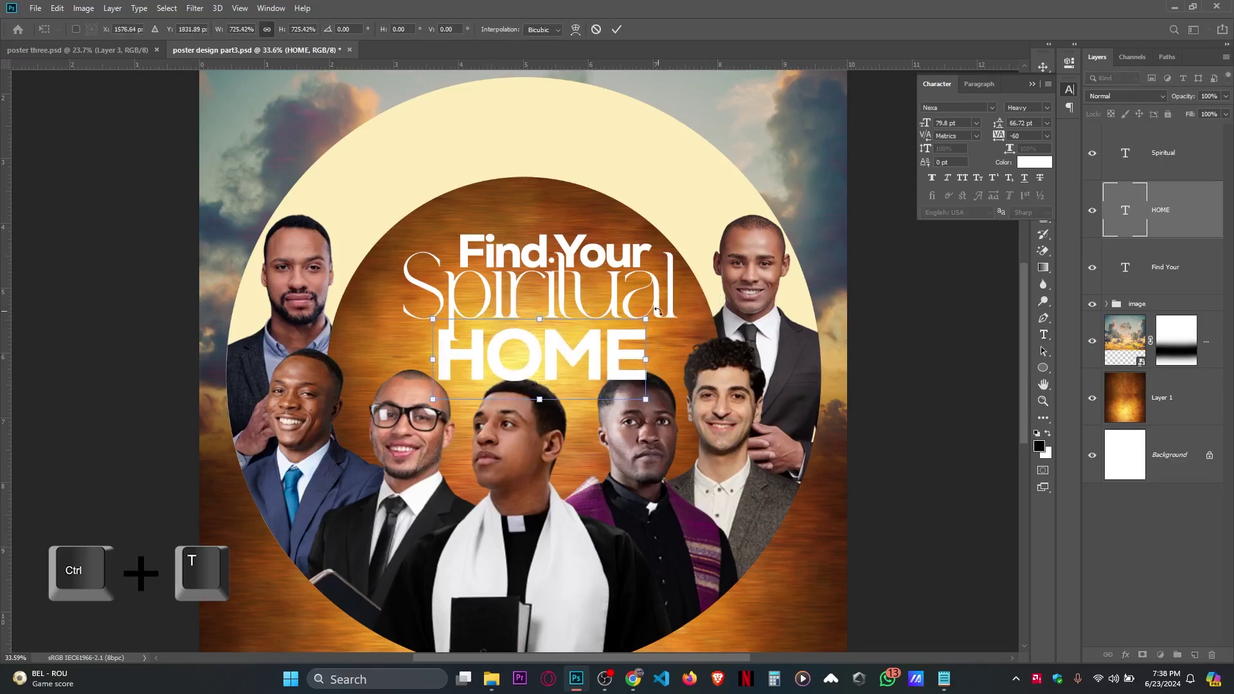
key(Return)
drag(537, 384, 559, 381)
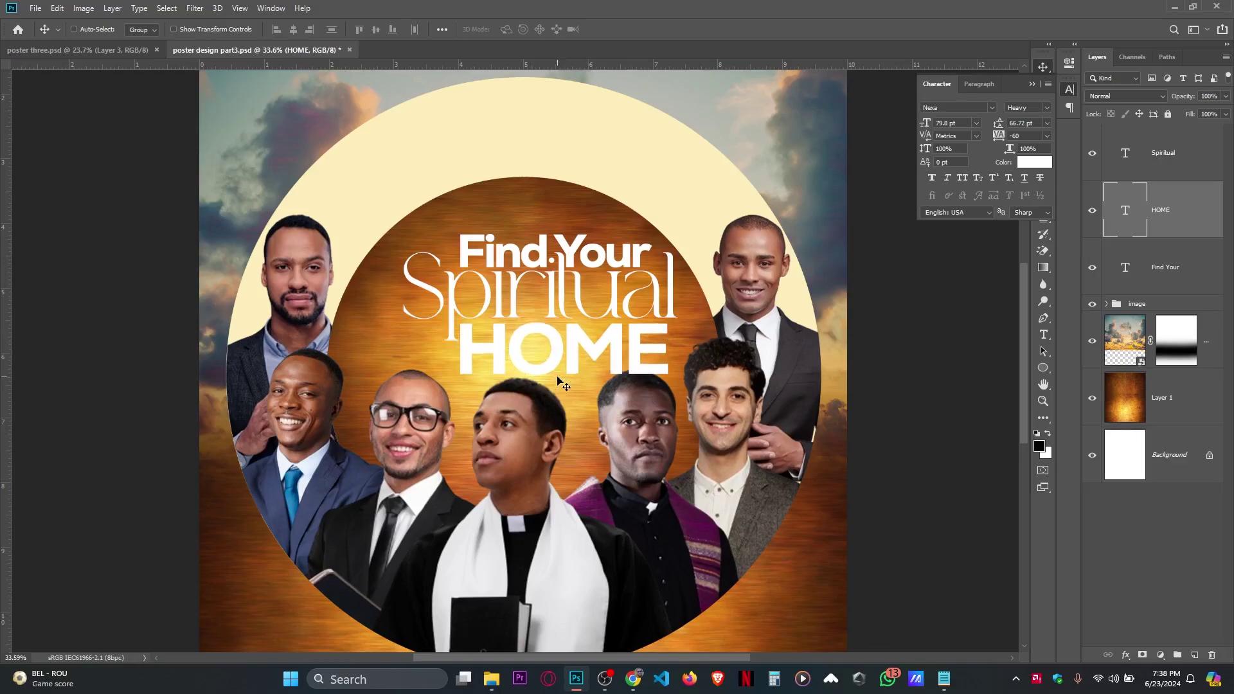
Nudge the "HOME" text up against "Spiritual" and reduce it to about 77 pt.
key(Up)
key(Up)
key(Up)
key(Up)
key(Up)
key(Up)
key(Up)
key(Up)
key(Up)
key(Up)
key(Up)
key(Up)
key(Up)
key(Up)
key(Up)
key(Up)
key(ctrl+t)
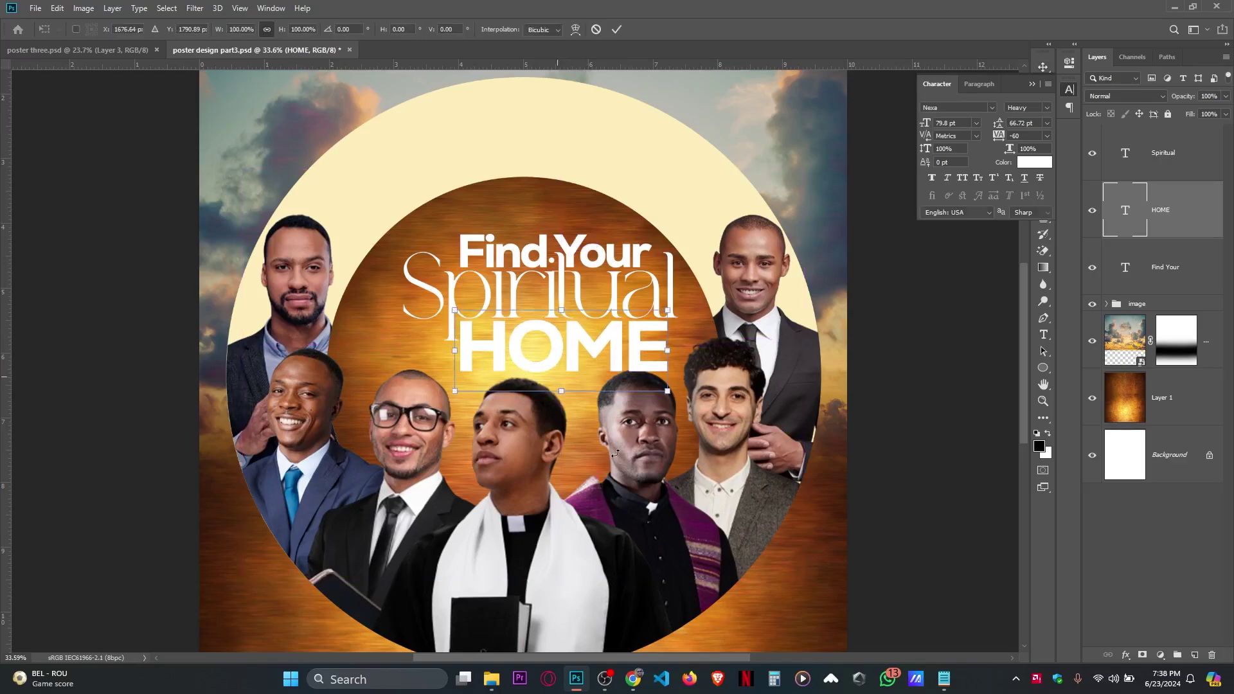
mouse_move(667, 391)
mouse_down()
mouse_move(650, 378)
mouse_move(666, 383)
mouse_up()
key(Return)
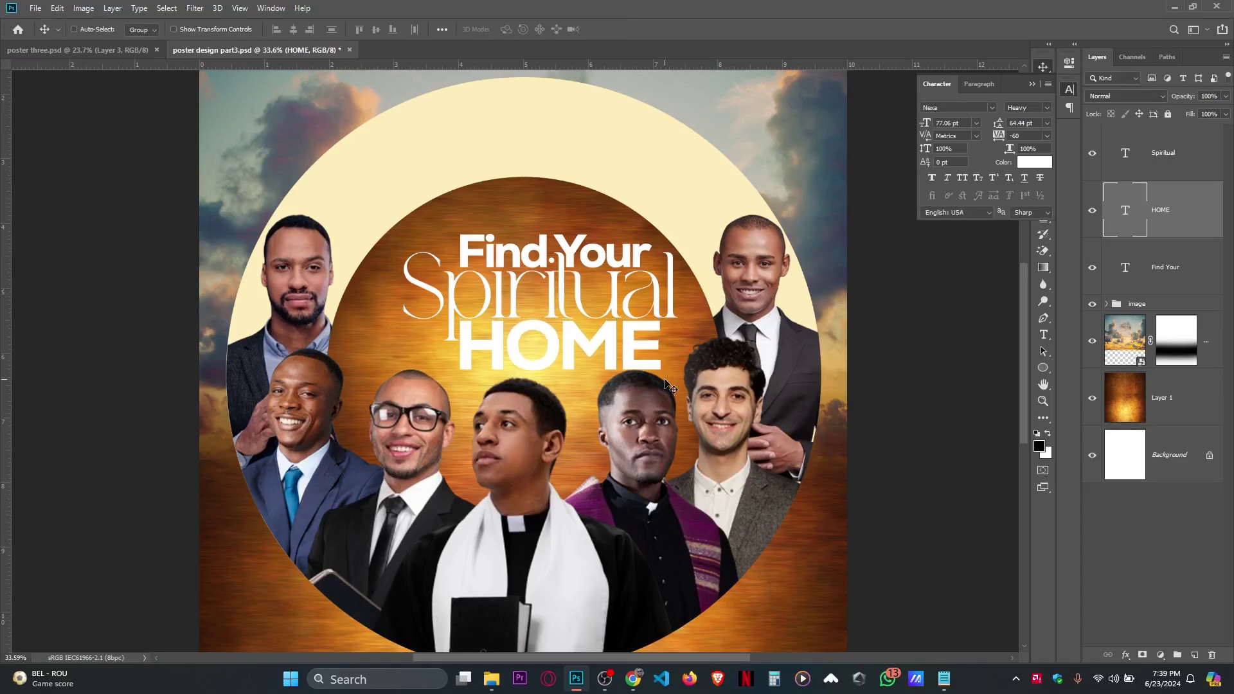
Shift the three headline text layers together toward the circle's centre and scale them up to about 107%.
shift+click(1157, 153)
shift+click(1164, 270)
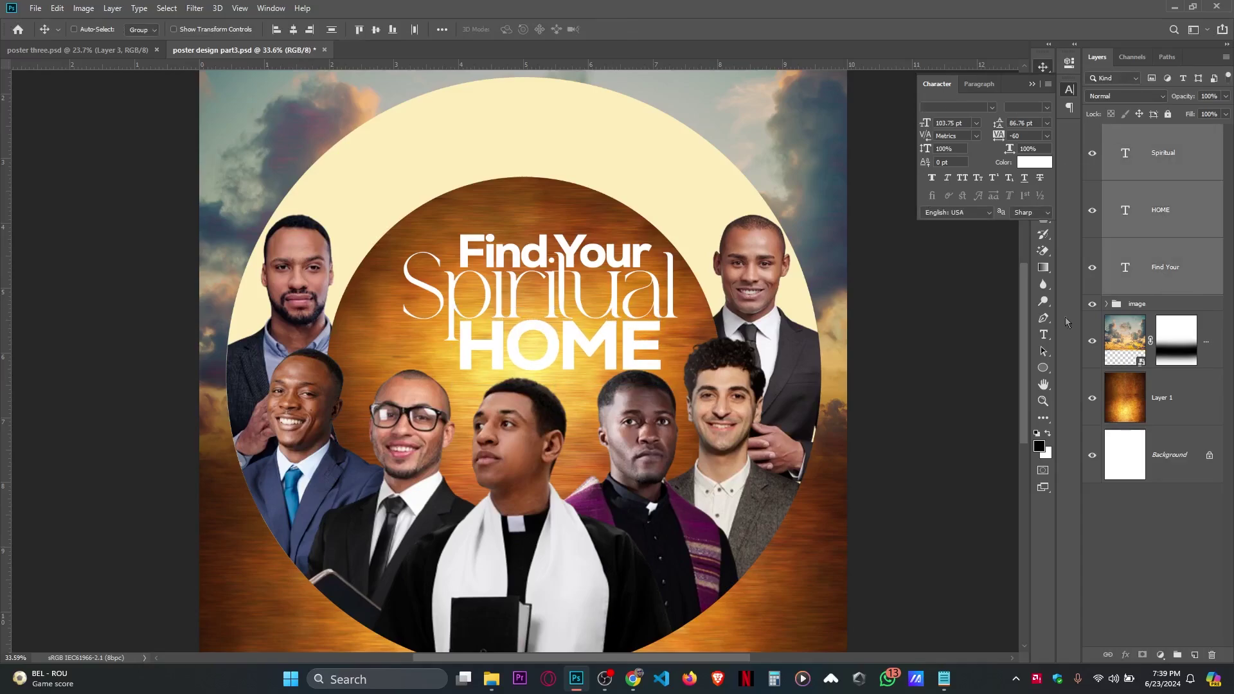
scroll(633, 338, up, 2)
scroll(633, 338, down, 3)
scroll(633, 339, down, 1)
drag(633, 339, 596, 329)
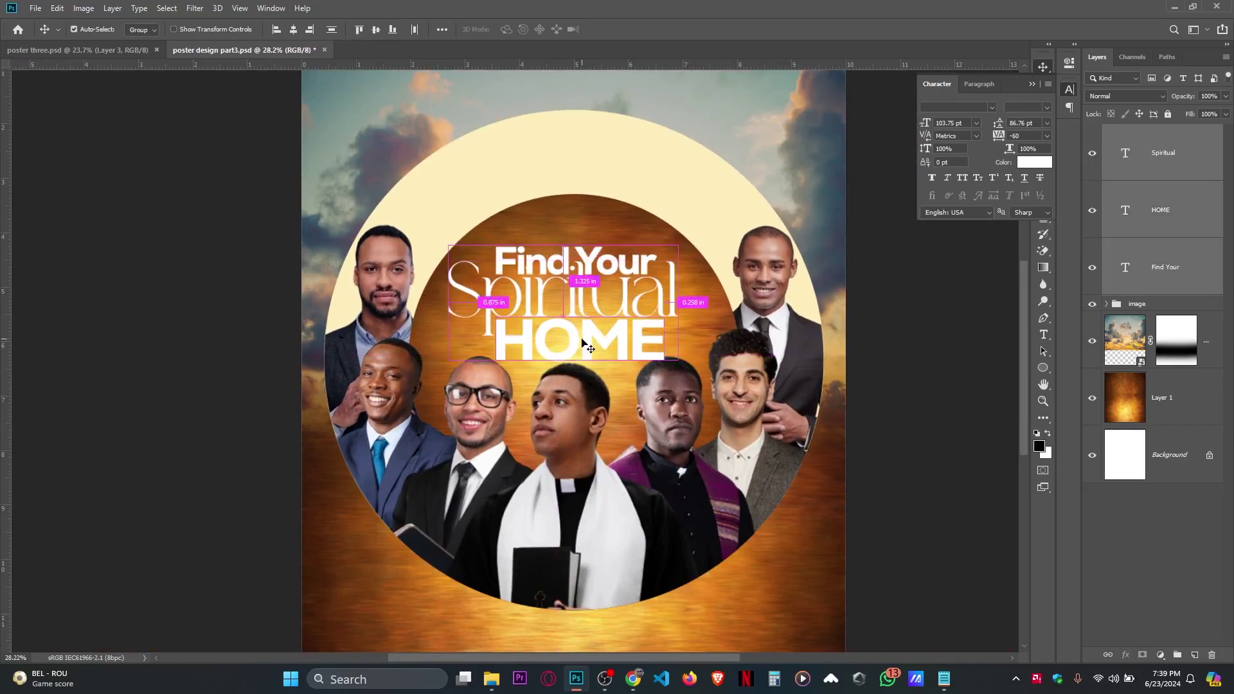
key(ctrl+t)
drag(564, 238, 564, 237)
drag(566, 356, 565, 357)
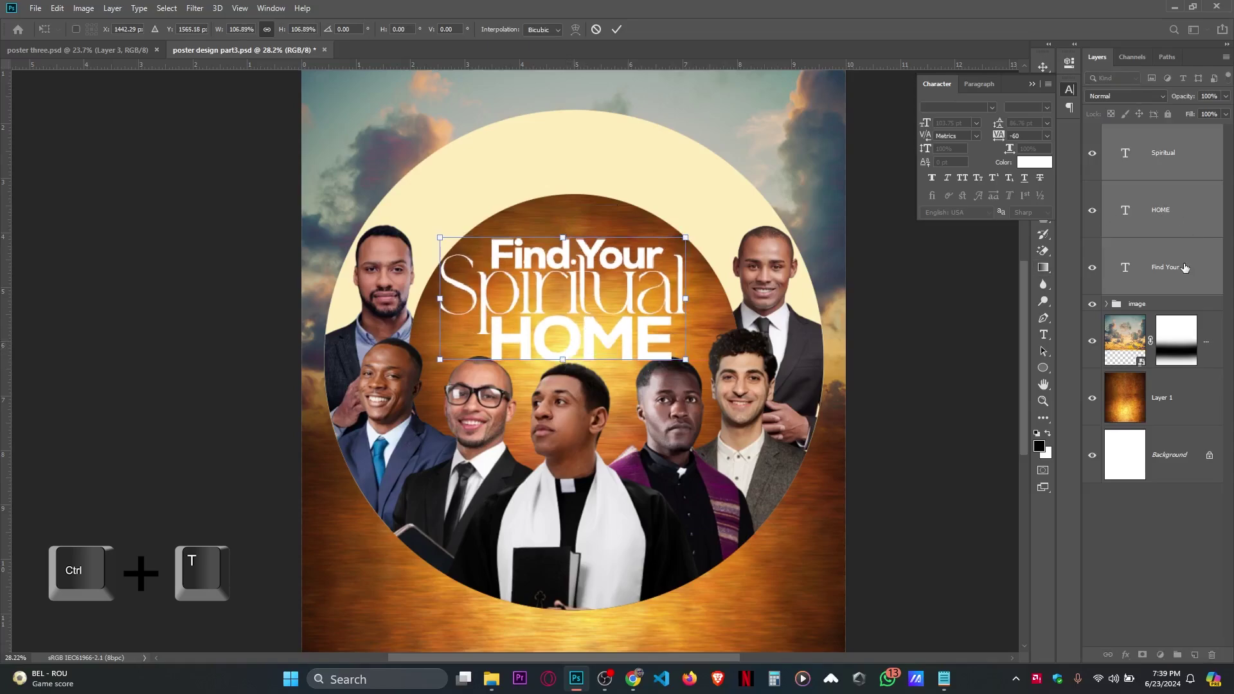
key(Return)
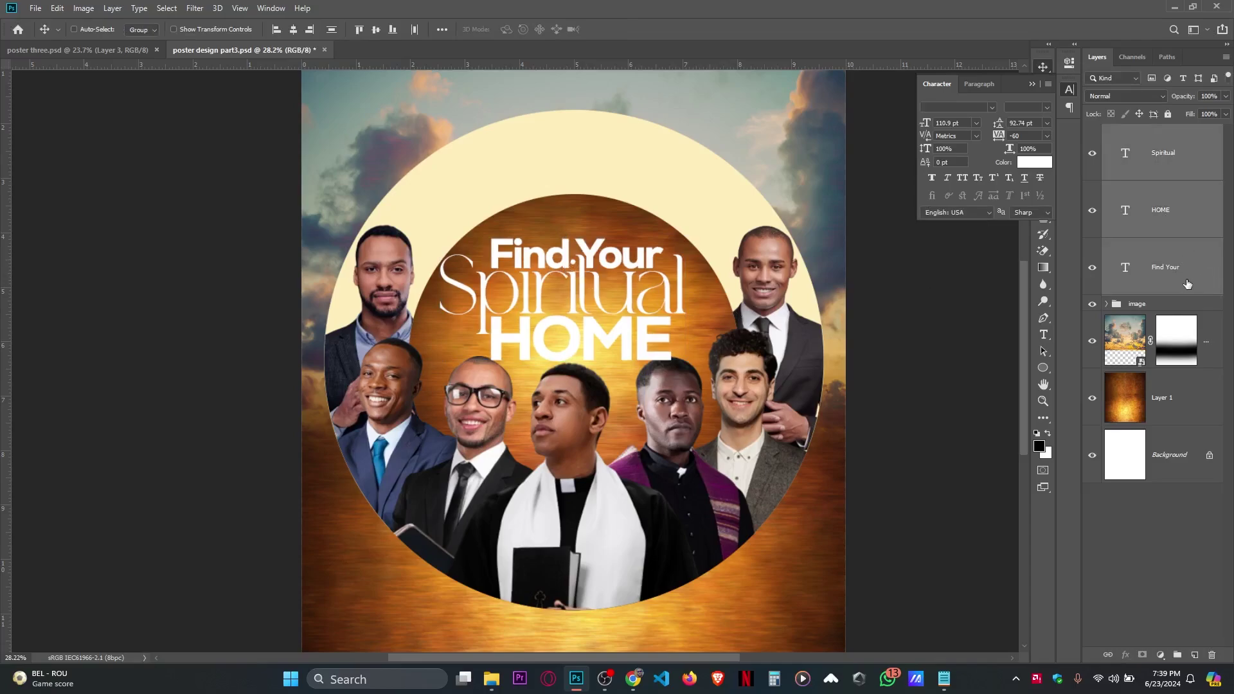
Place the three text layers below the image group and move the poster3 image and both ellipse layers out of that group.
drag(1187, 283, 1187, 317)
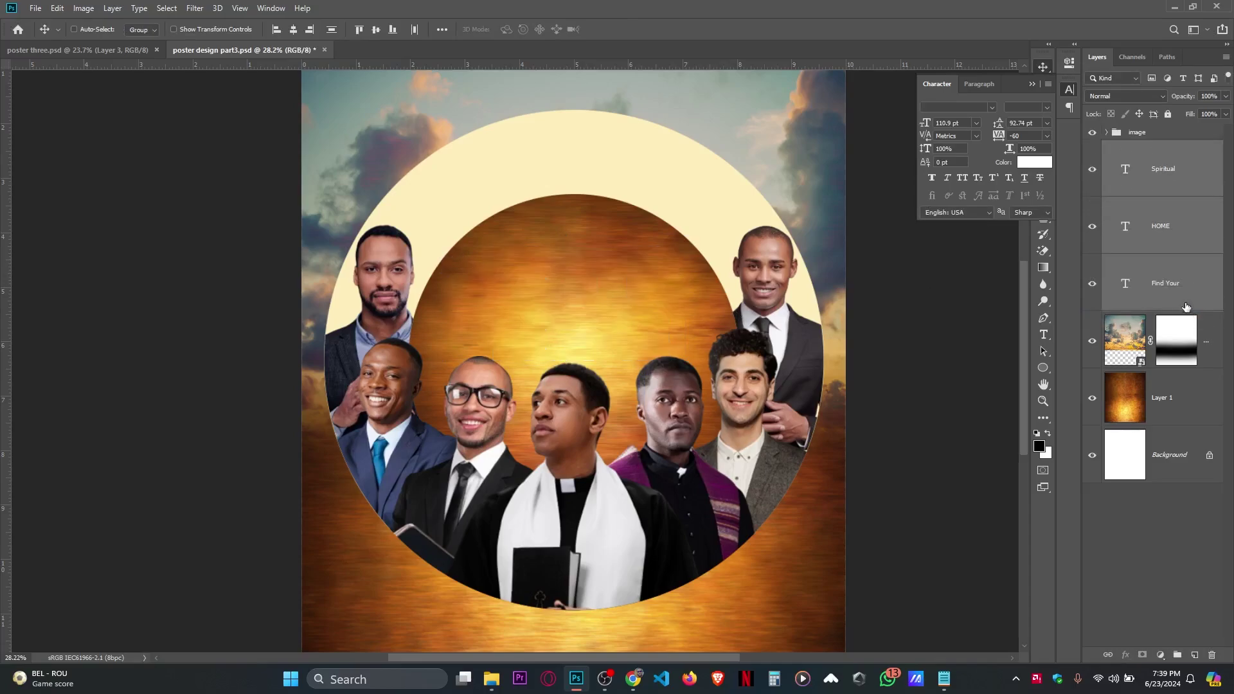
click(1105, 133)
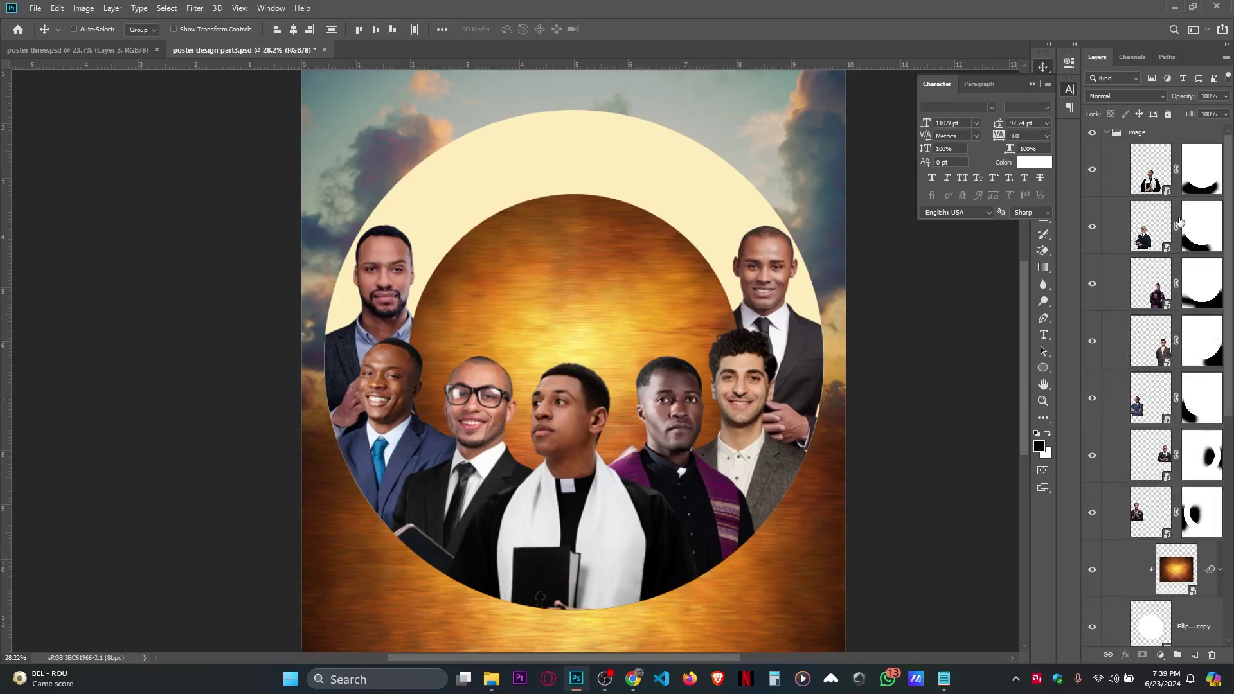
scroll(1176, 257, down, 5)
click(1202, 513)
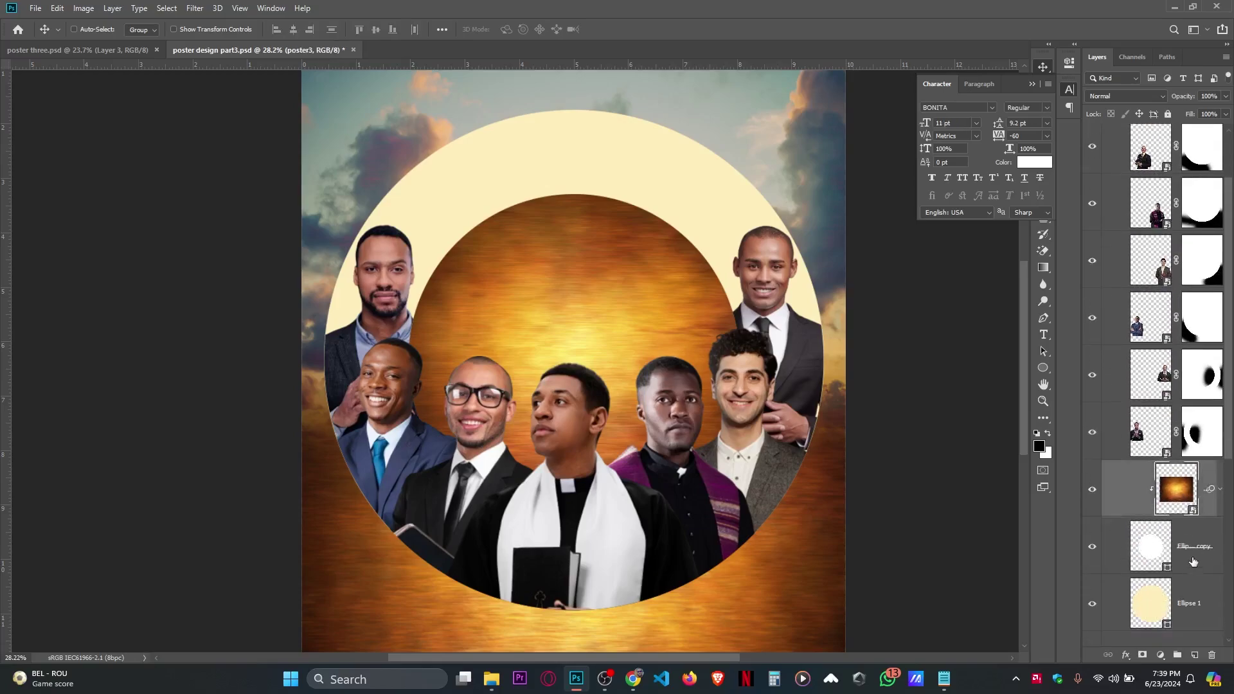
shift+click(1197, 562)
shift+click(1192, 604)
scroll(1189, 565, down, 2)
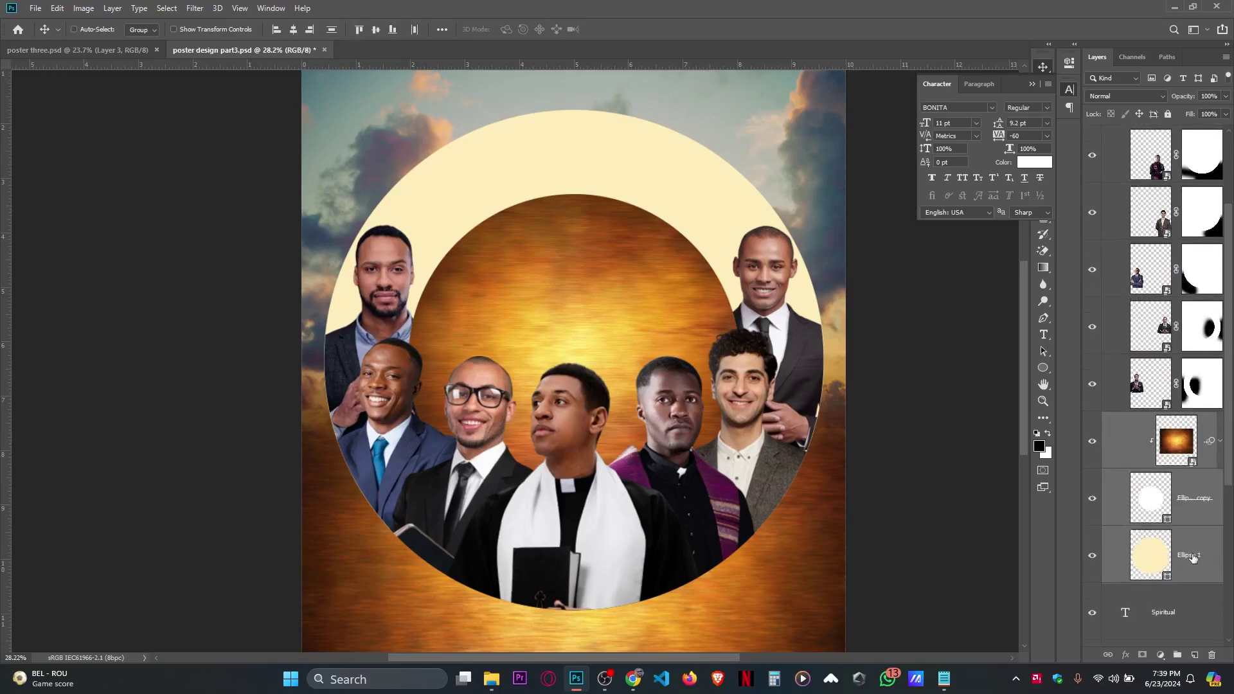
drag(1184, 533, 1181, 545)
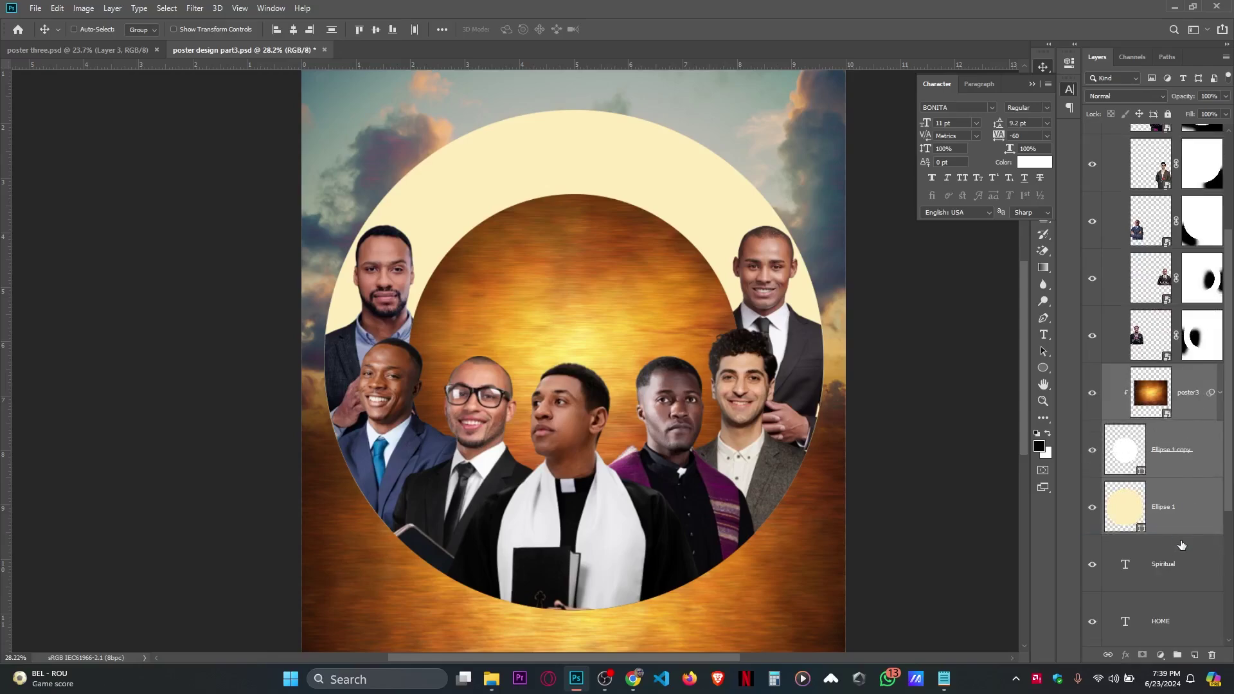
scroll(1112, 226, up, 3)
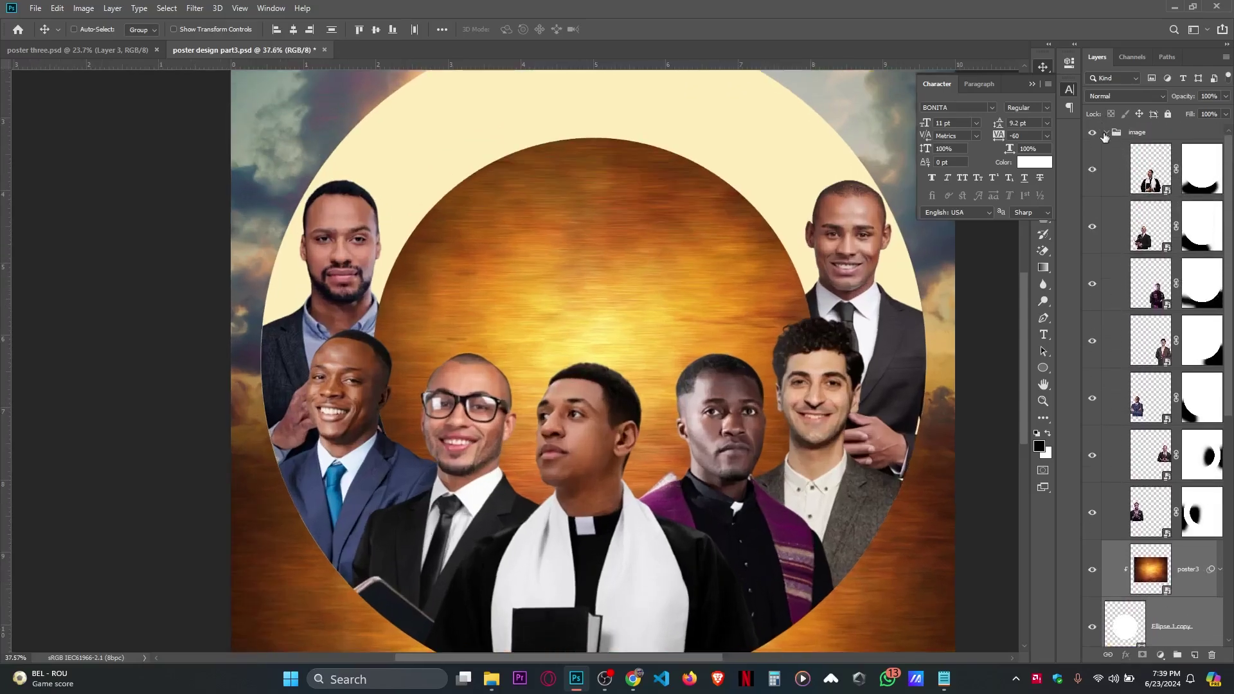
click(1104, 133)
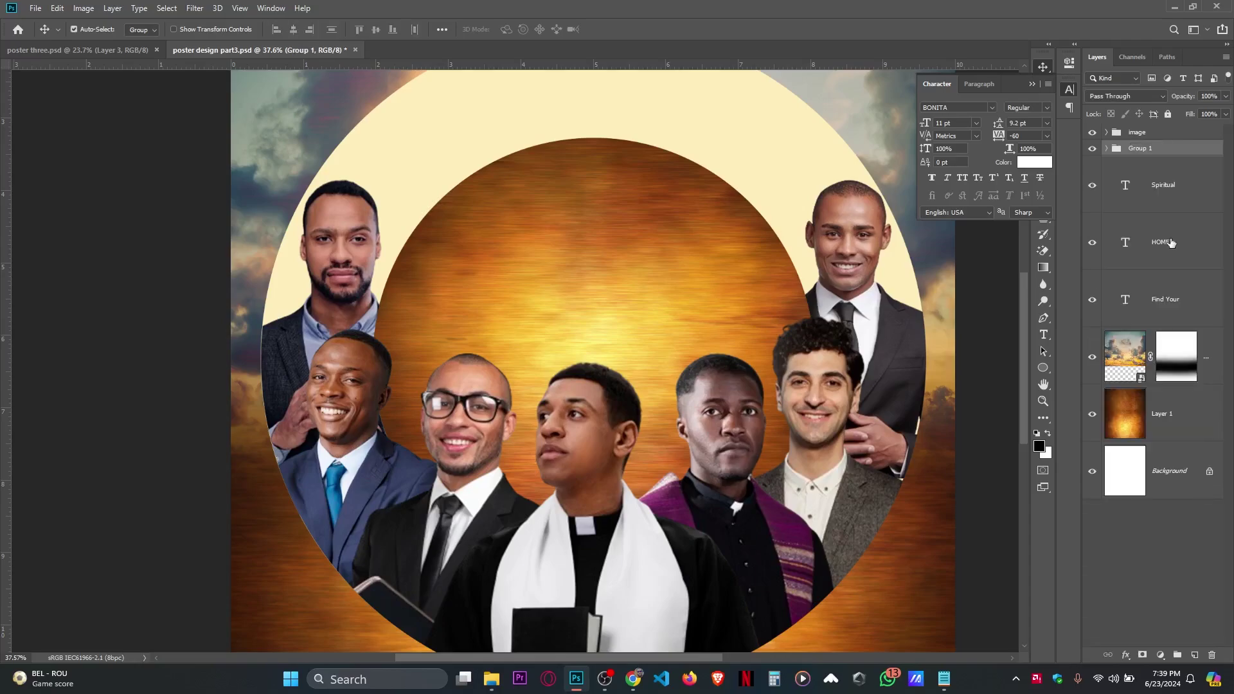
Group the poster3 image and both ellipse layers and name the group CIRCLE.
key(ctrl+g)
double_click(1146, 148)
text(CIRCLE)
key(Return)
Group the three headline text layers as TEXT and place the group between the image and CIRCLE groups.
click(1180, 193)
shift+click(1180, 298)
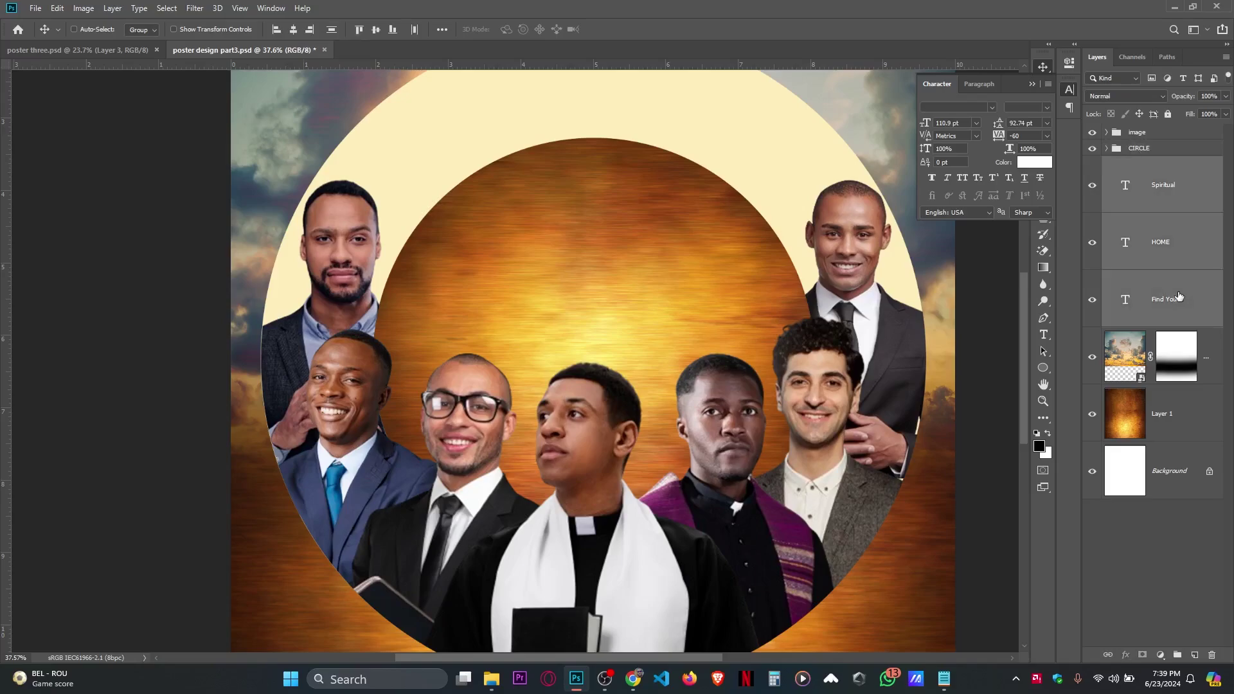
key(ctrl+g)
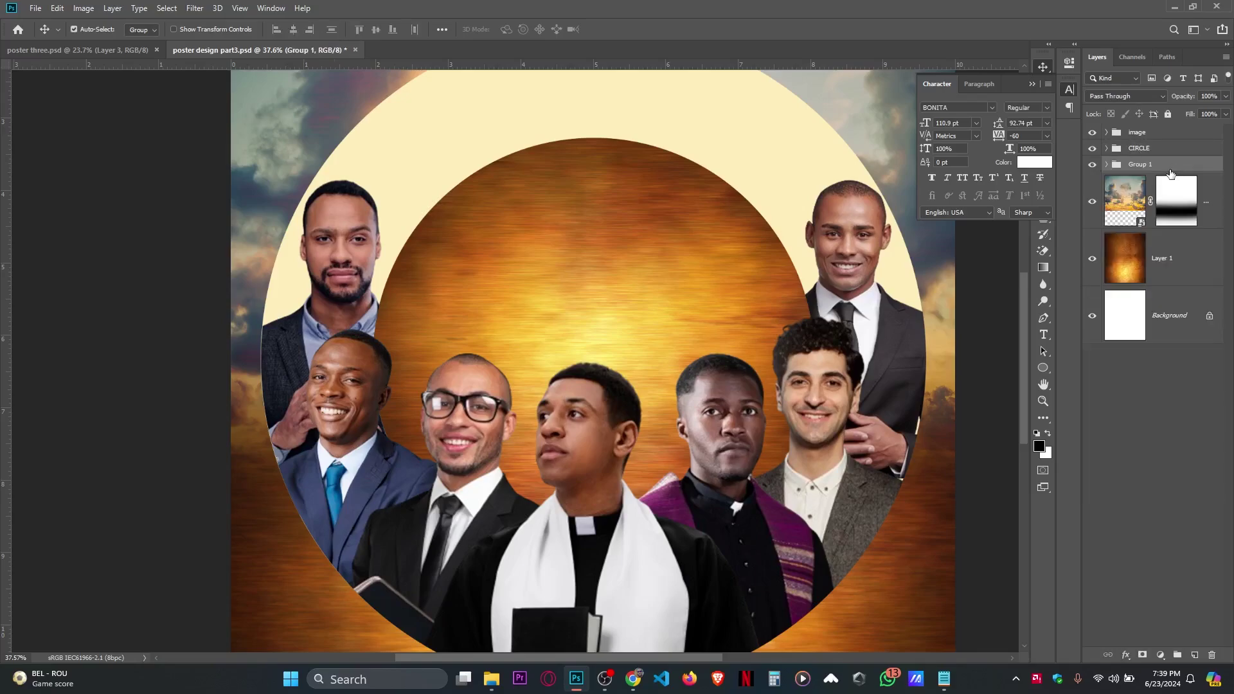
double_click(1144, 163)
text(TEXT)
key(Return)
drag(1208, 168, 1178, 157)
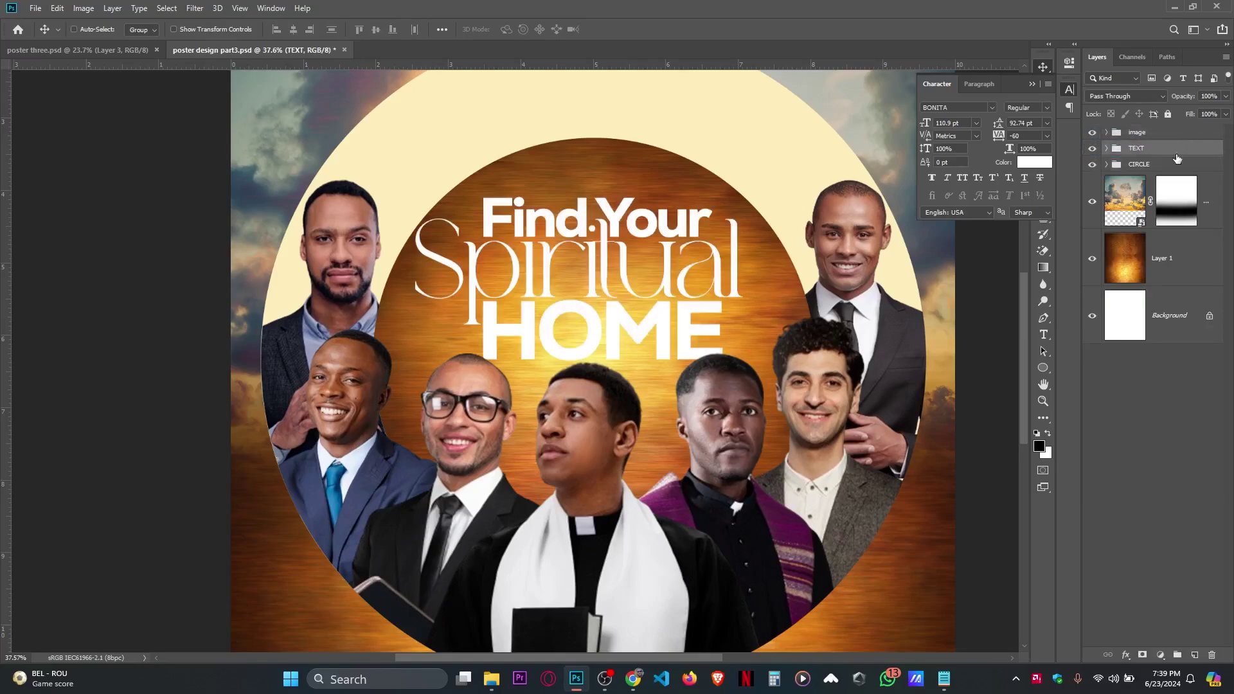
Move the TEXT group slightly down behind the men's heads and scale it up to about 107%.
mouse_move(707, 311)
mouse_down()
mouse_move(702, 329)
mouse_move(707, 319)
mouse_up()
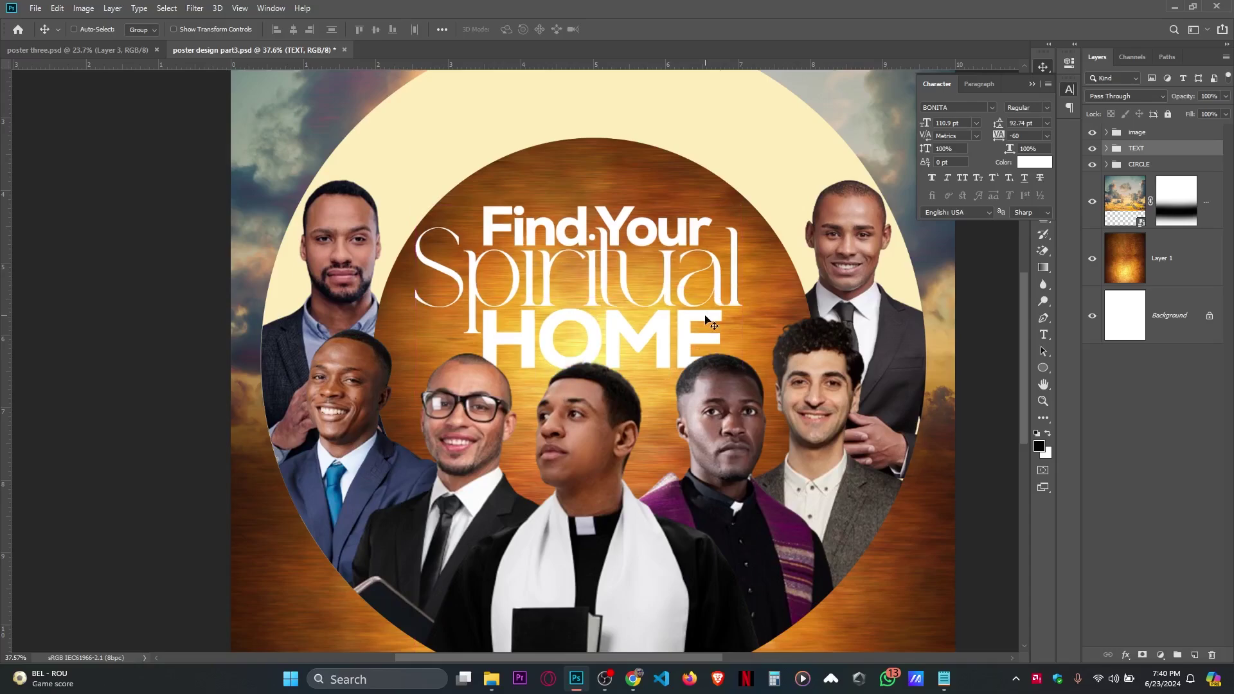
key(ctrl+t)
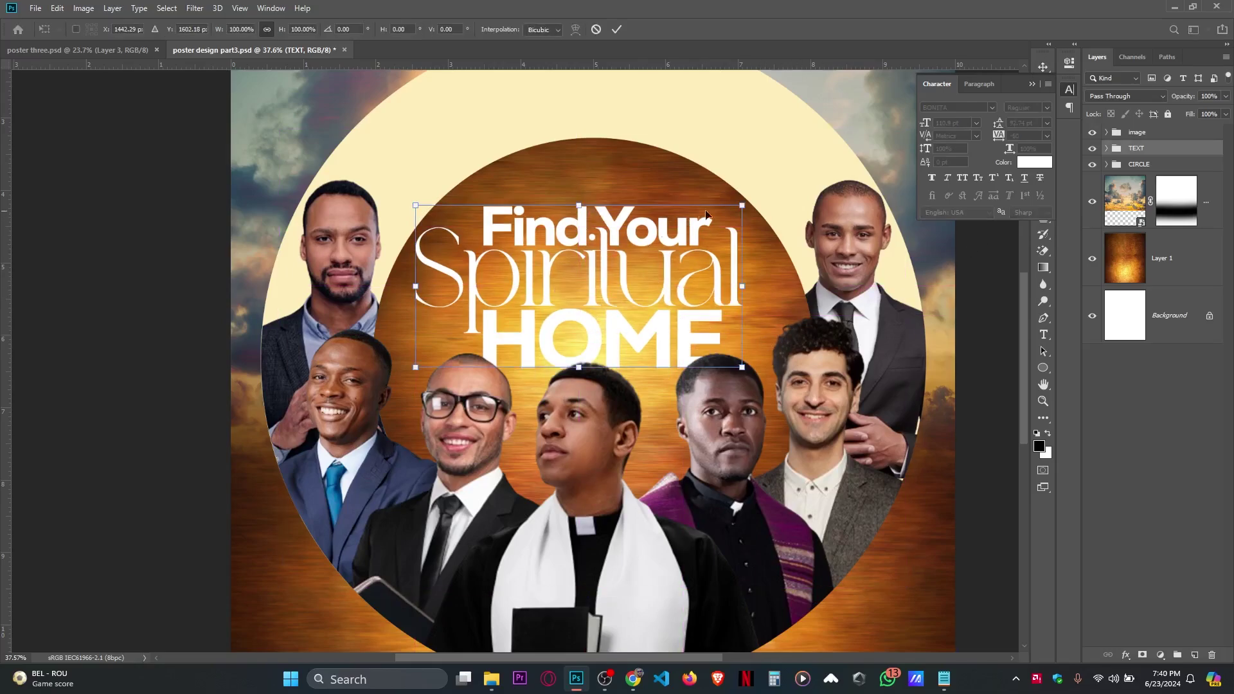
drag(743, 203, 760, 175)
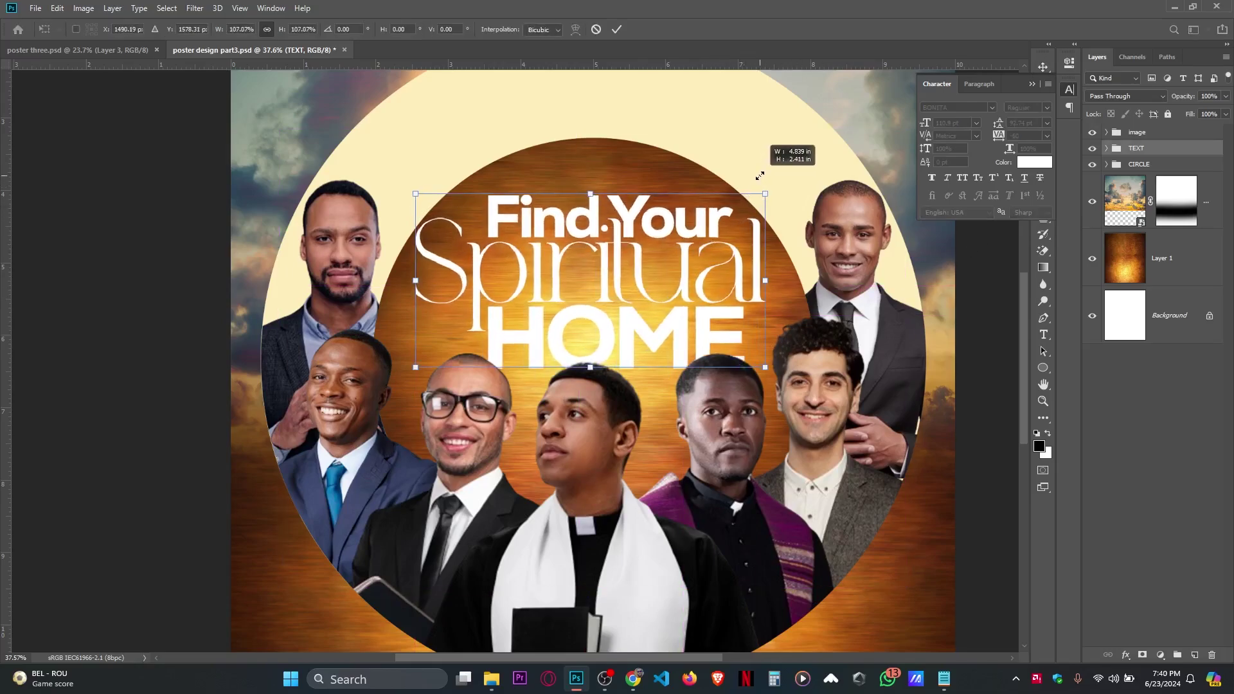
key(Return)
Save the poster document and view the whole composition.
scroll(616, 352, down, 2)
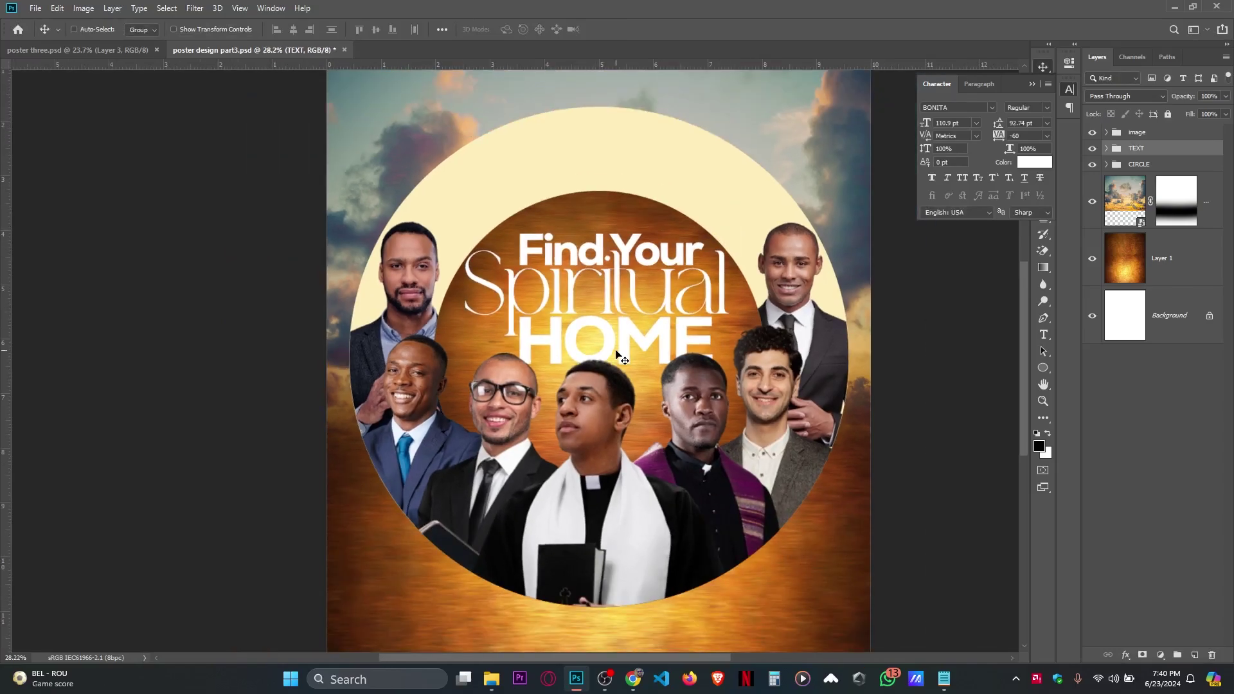
scroll(615, 353, down, 1)
key(ctrl+s)
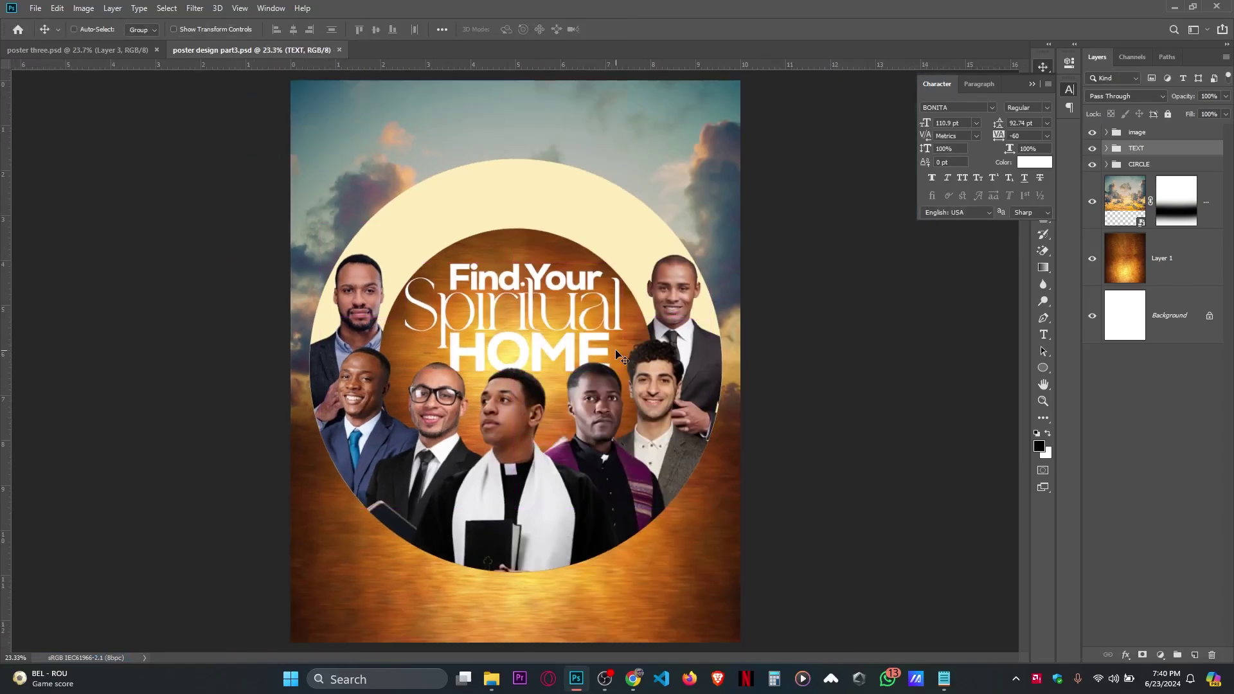
scroll(616, 352, down, 1)
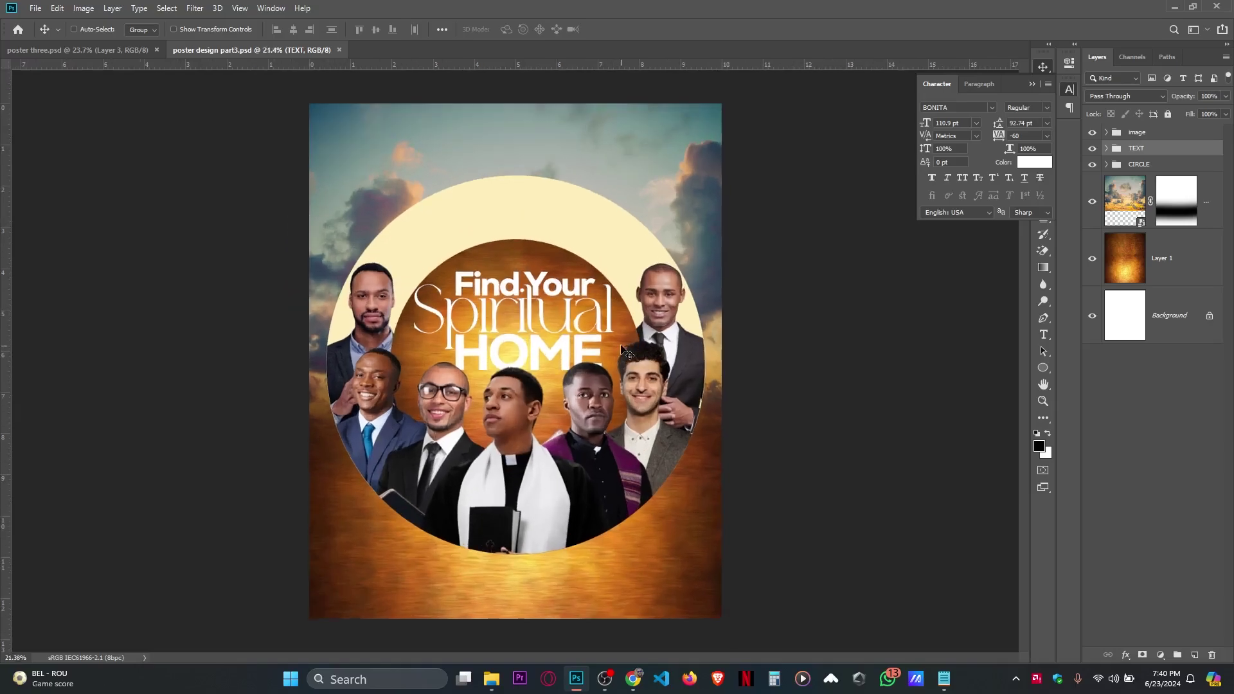
scroll(624, 352, down, 1)
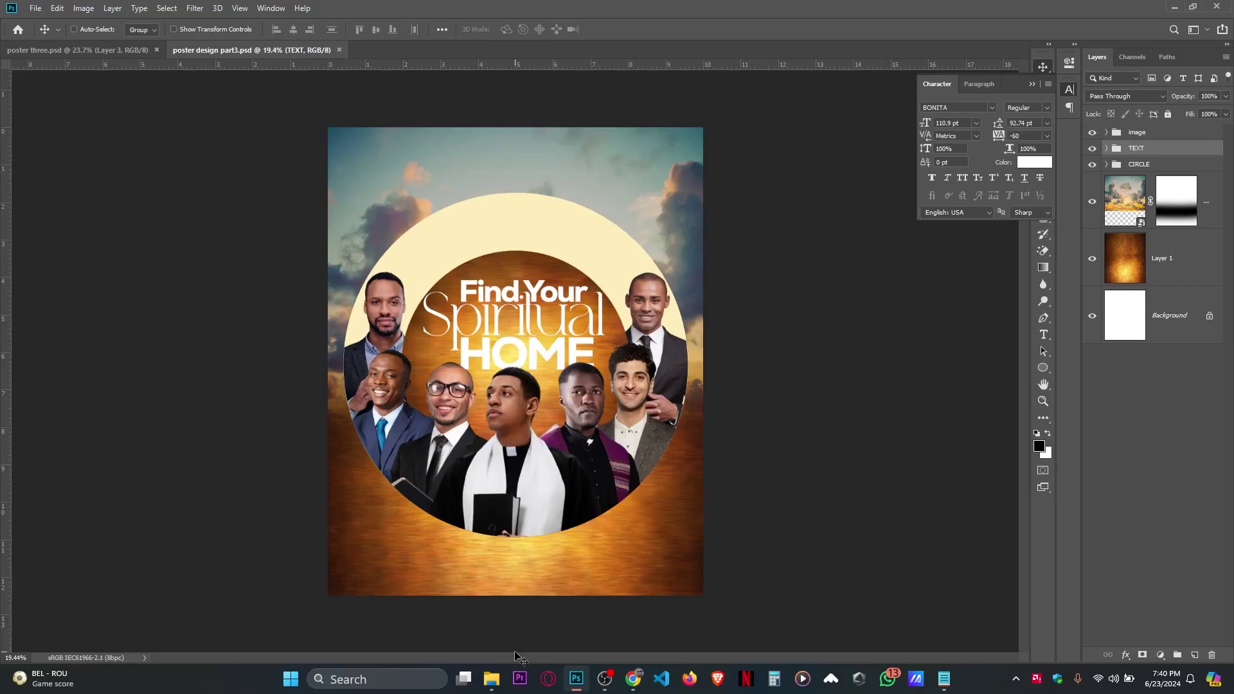
Place the church-of-god-of-prophecy logo image into the poster and scale it to about 14% at the top centre of the artwork.
click(498, 678)
drag(201, 157, 540, 157)
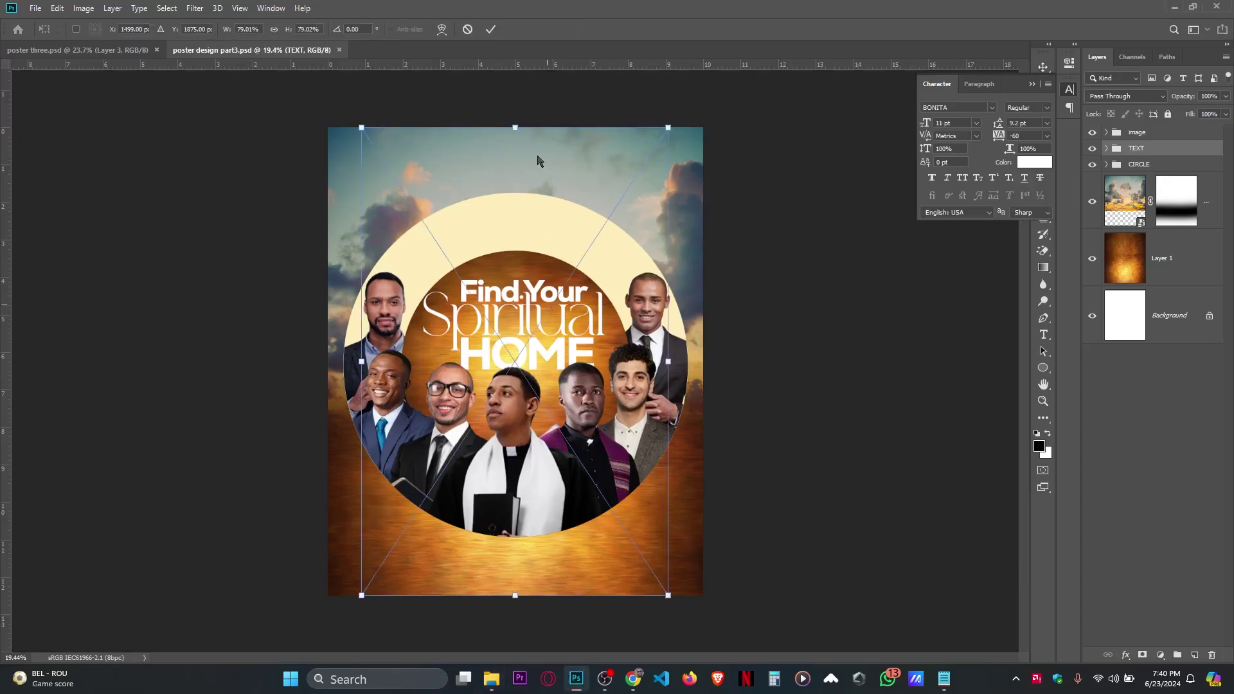
drag(521, 606, 564, 212)
scroll(515, 174, up, 2)
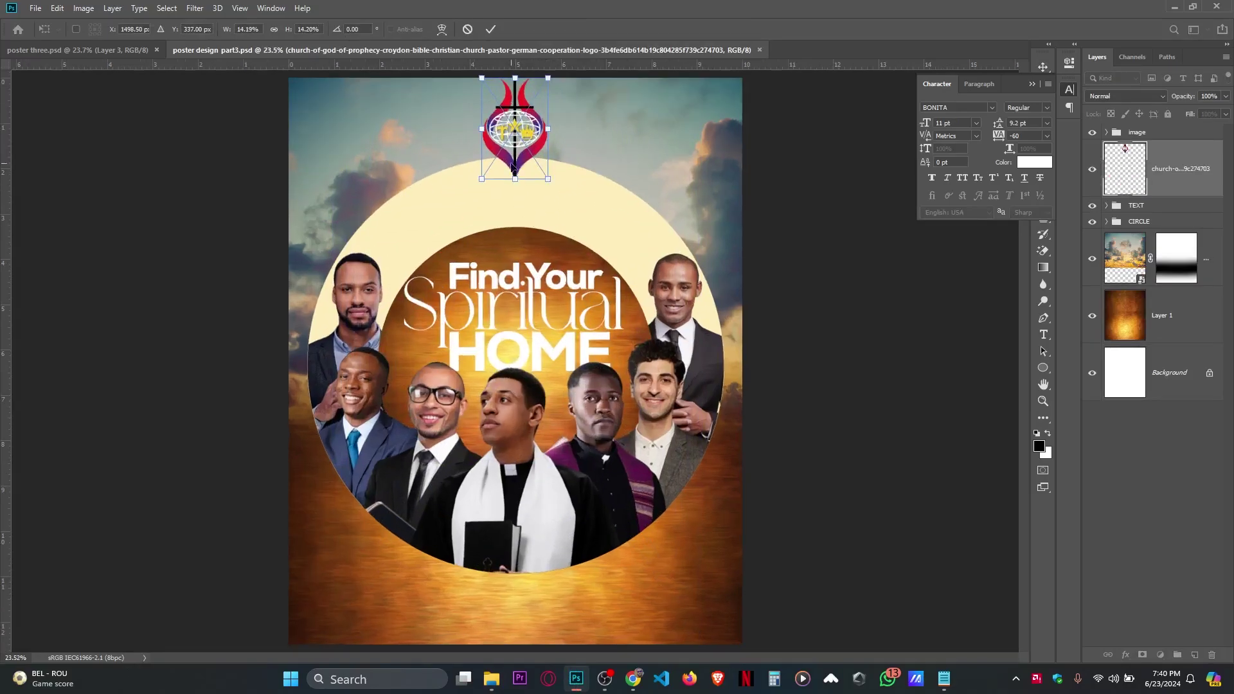
Move the logo down onto the upper rim of the cream circle, enlarge it to about 15%, and save the poster.
drag(512, 166, 512, 242)
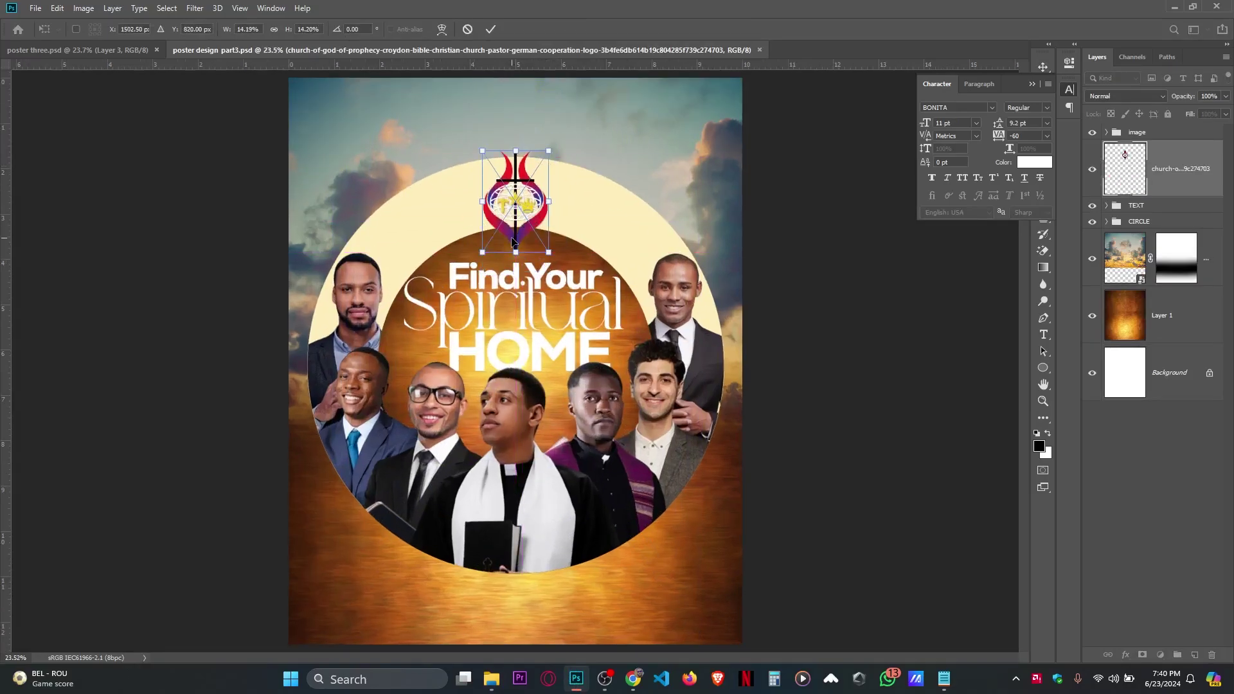
drag(522, 144, 523, 135)
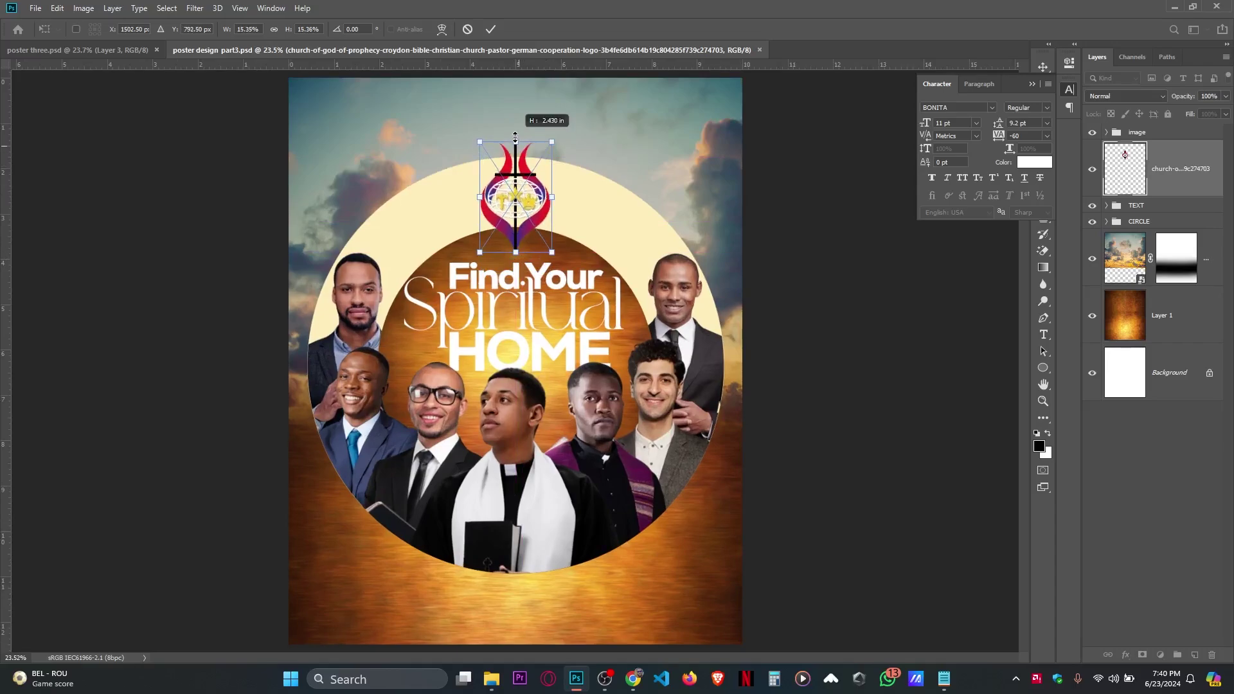
key(Return)
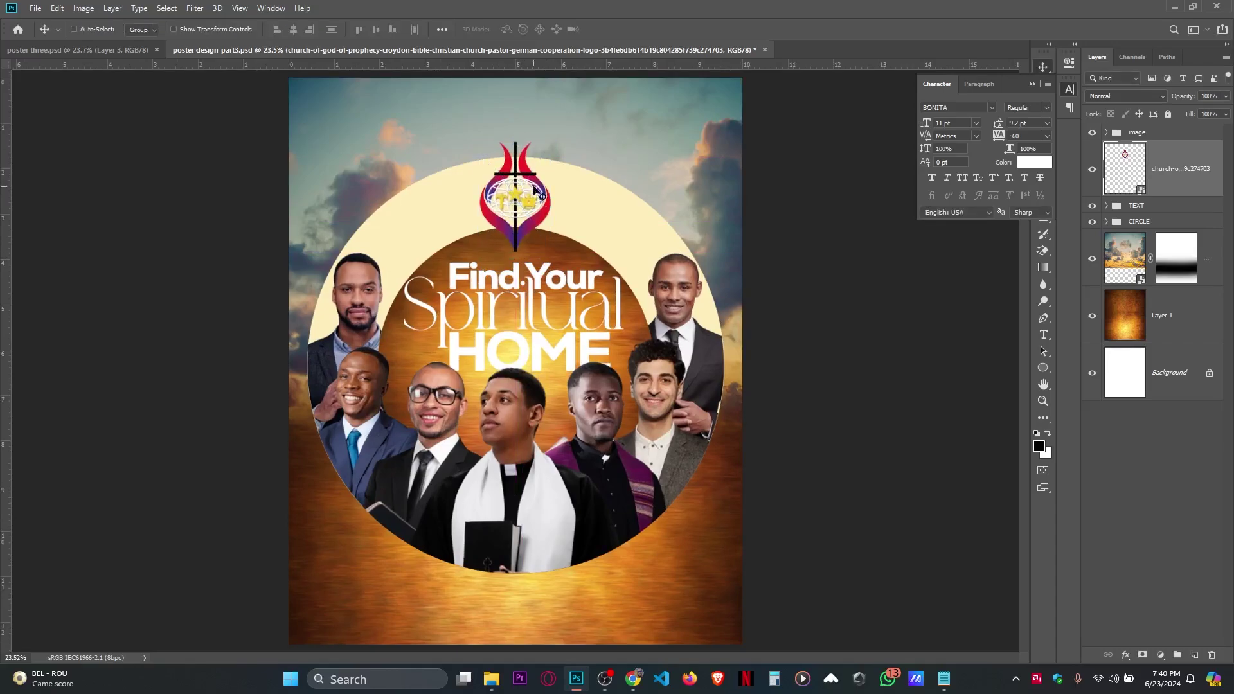
key(ctrl+0)
key(ctrl+s)
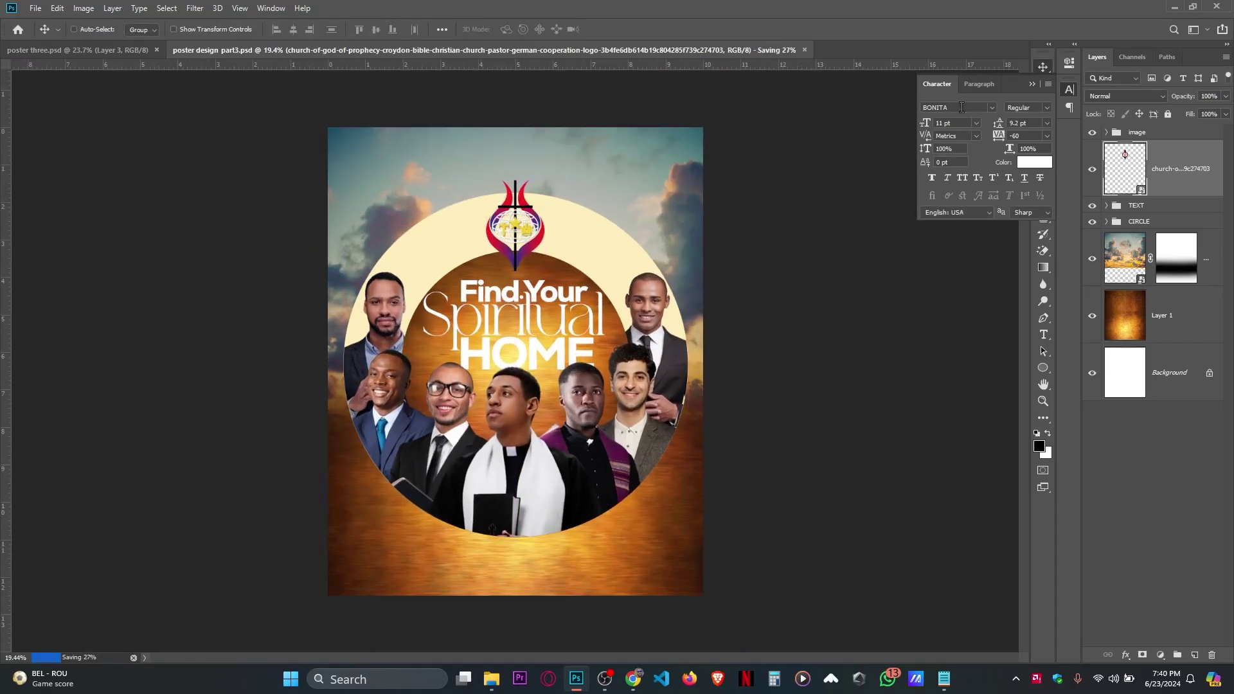
Add the text "CHURCH OF WORLDWODE" above the logo and scale it up to about 389%.
click(1032, 84)
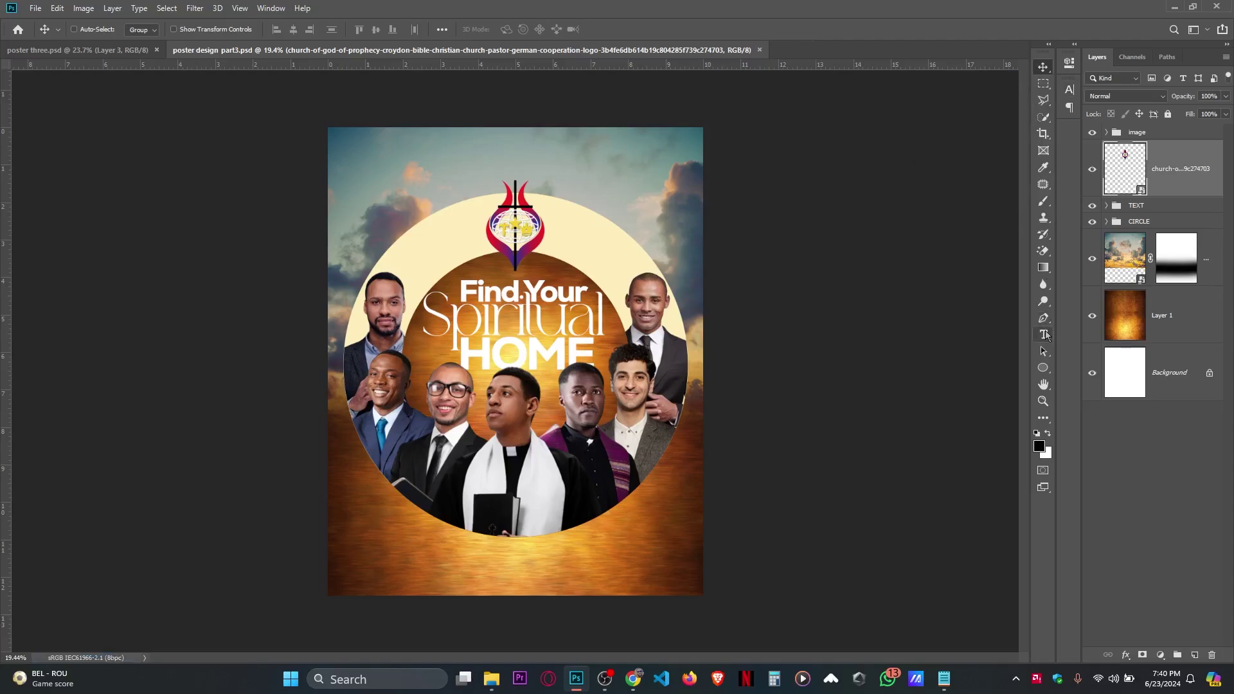
click(1043, 334)
click(445, 169)
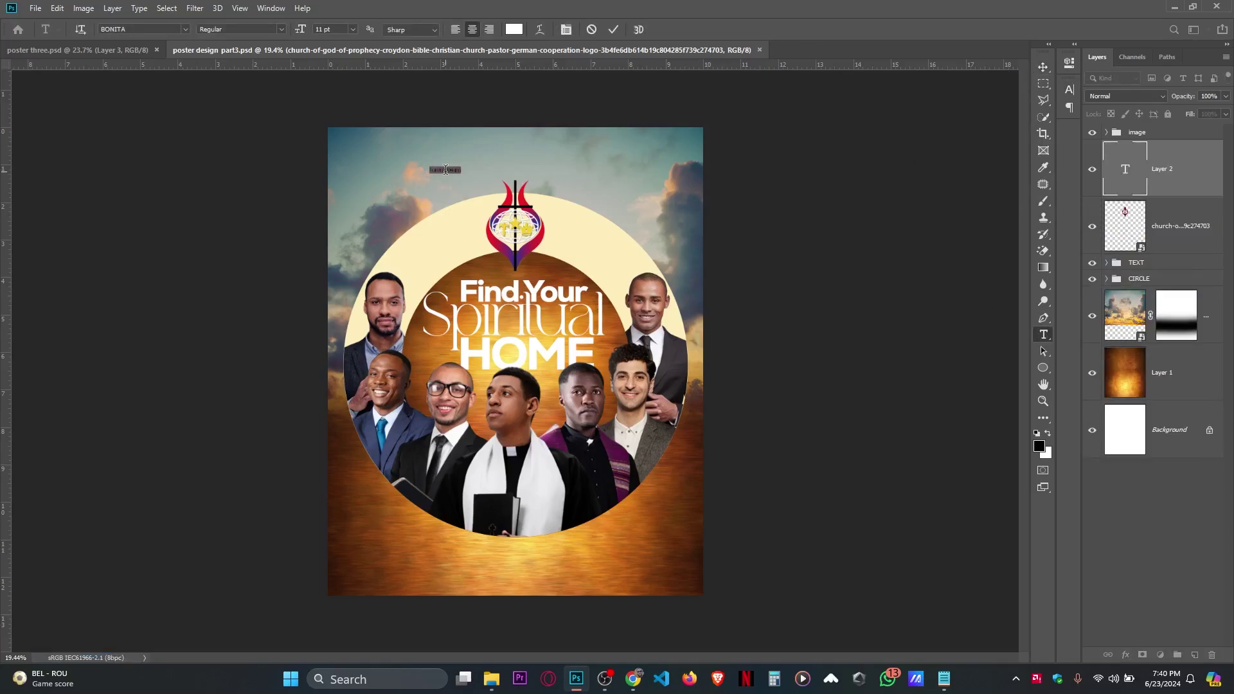
text(CHURCH)
click(613, 29)
key(ctrl+t)
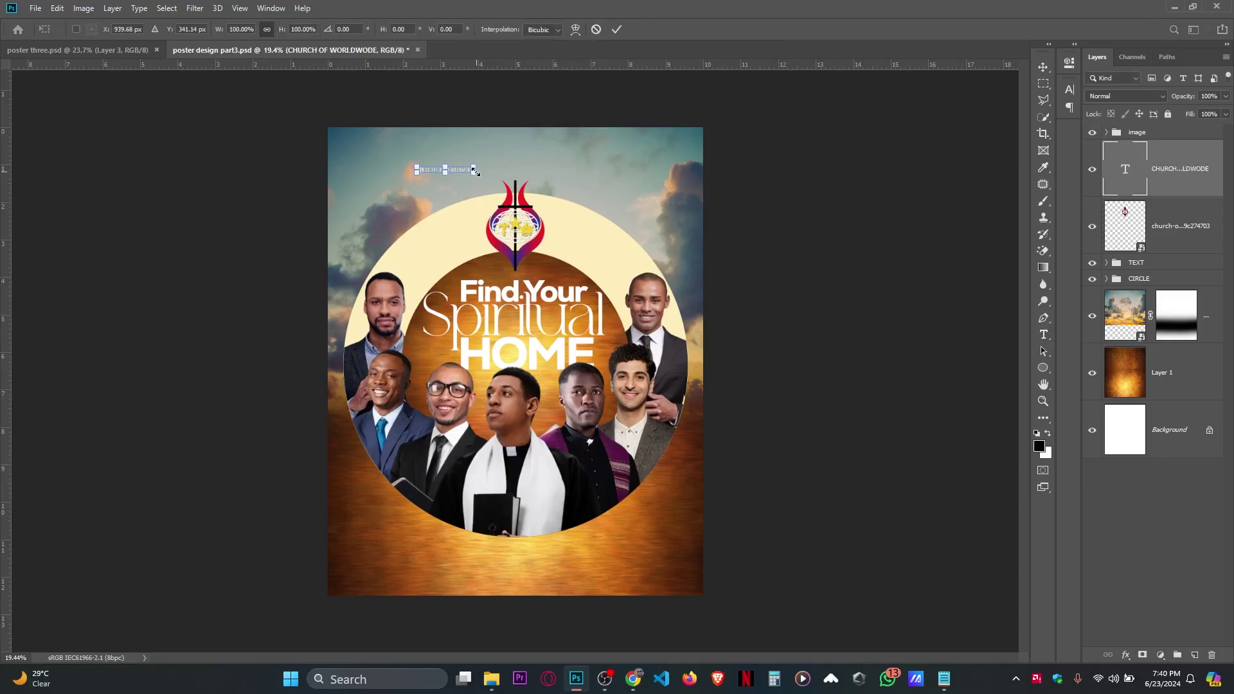
drag(476, 165, 638, 121)
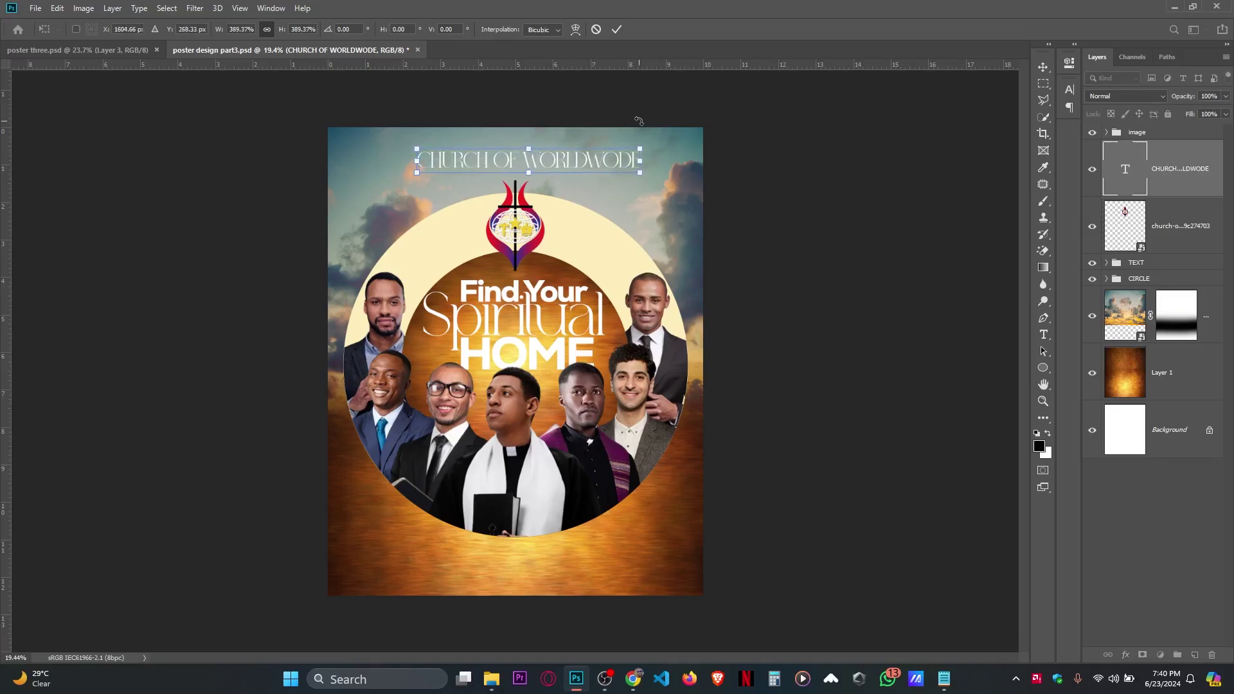
key(Return)
Change the font of the church name text above the logo to Aesthico (Demo).
key(t)
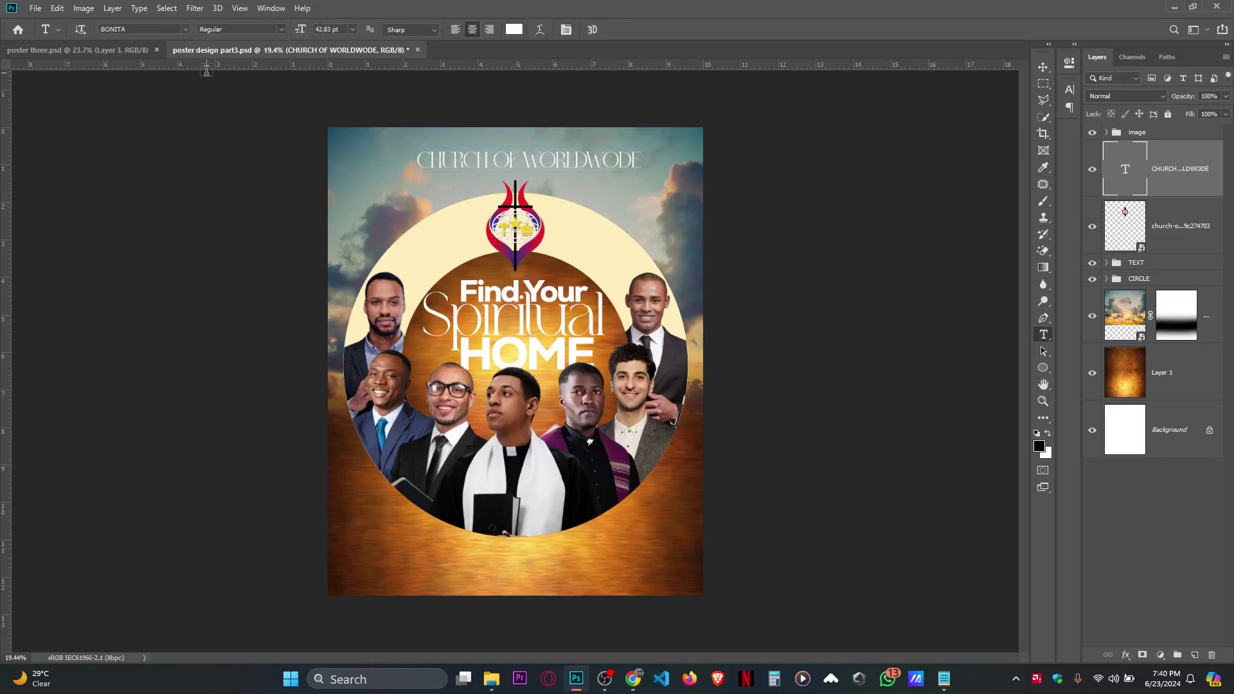
click(259, 28)
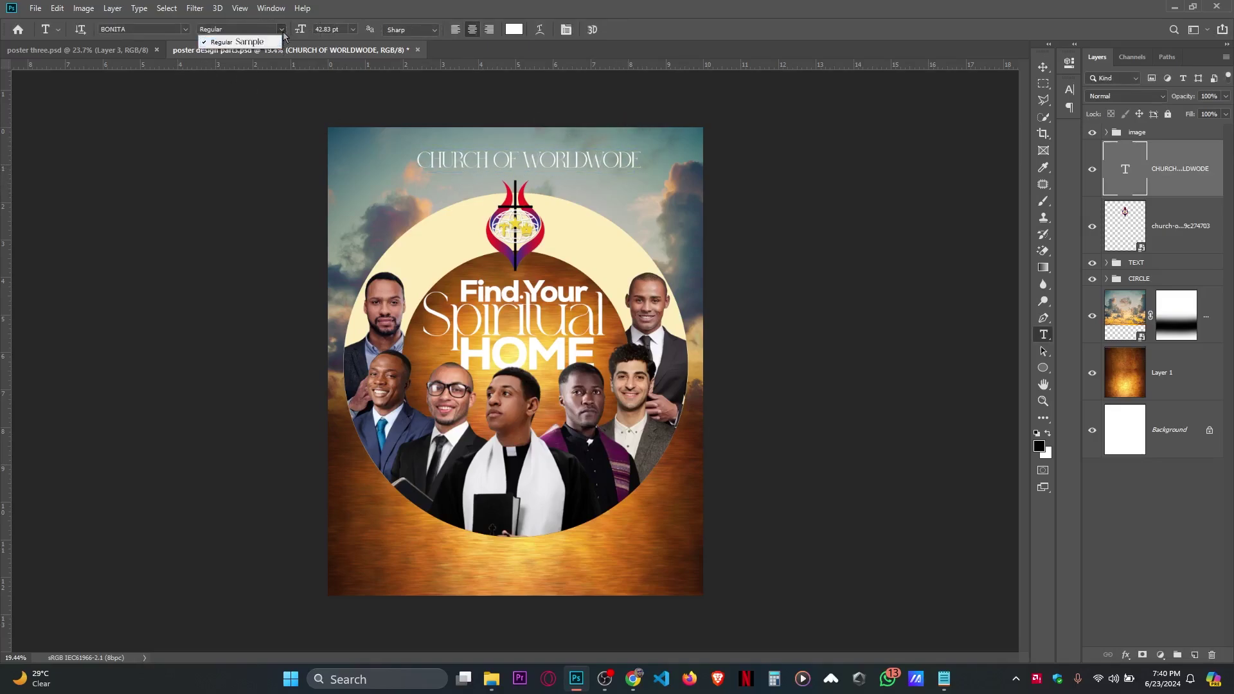
click(185, 38)
click(185, 29)
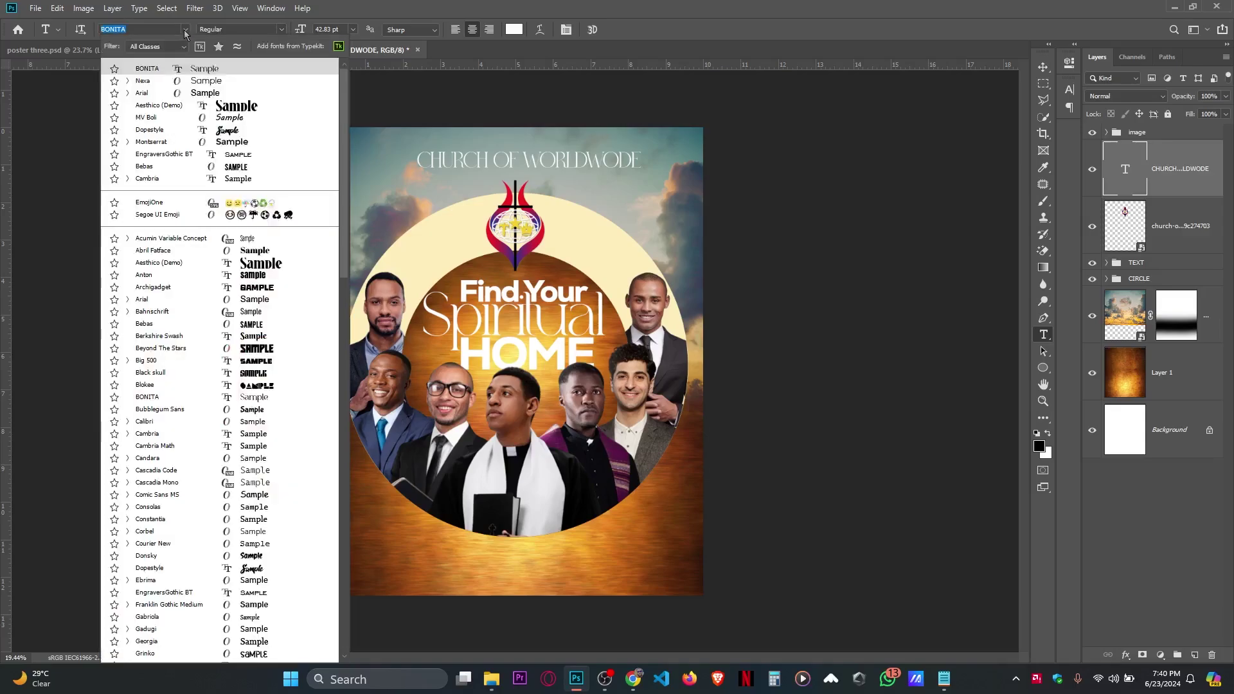
click(253, 108)
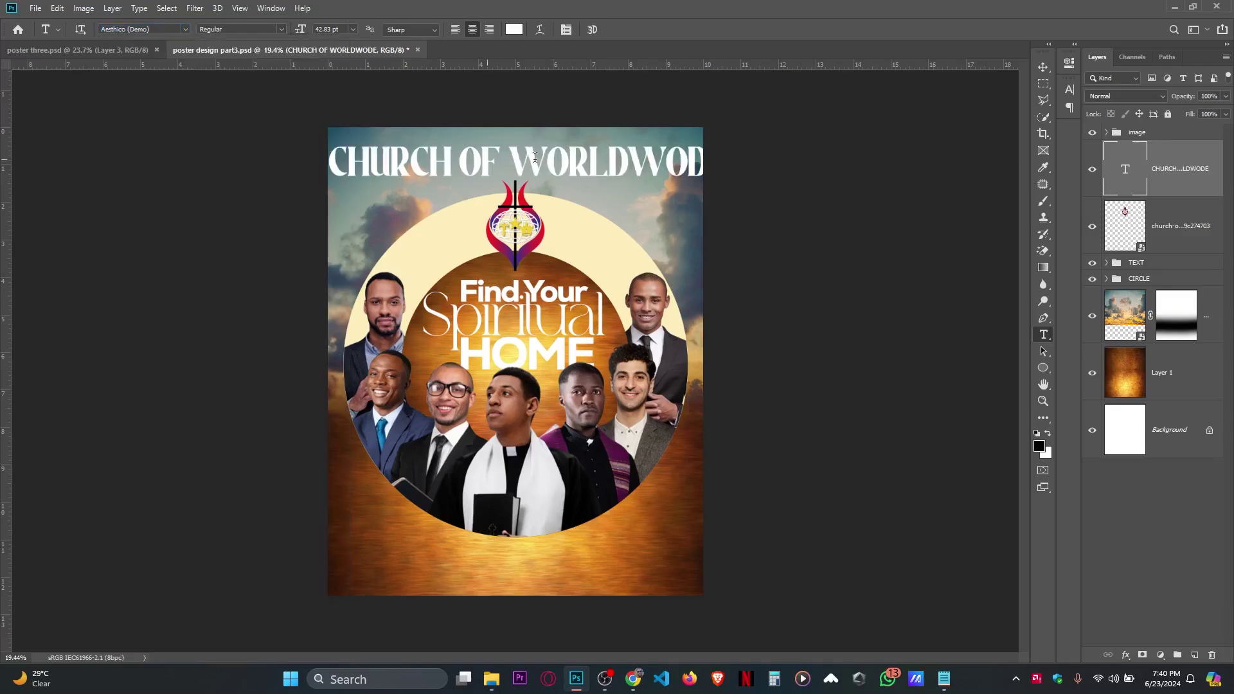
Scale the church name down to about 21 pt and centre it near the poster's upper edge.
key(ctrl+t)
drag(726, 166, 571, 145)
key(Return)
key(v)
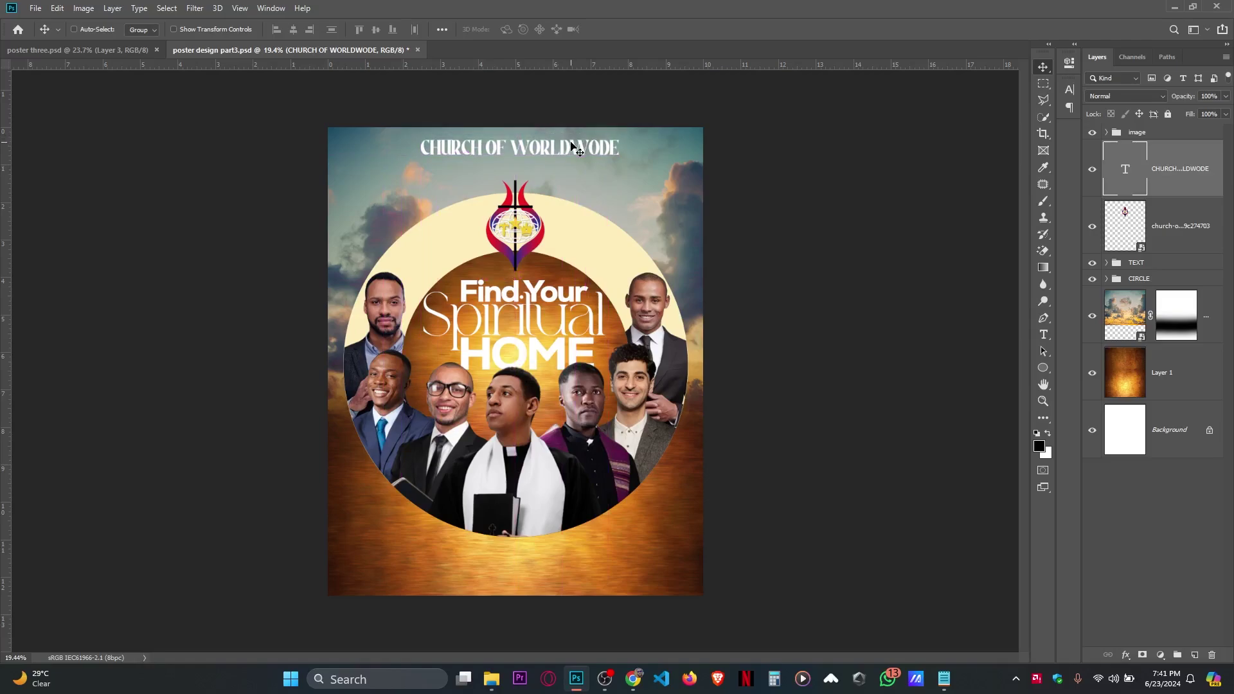
Correct the church name's last word so the text reads "CHURCH OF WORLDWIDE".
key(t)
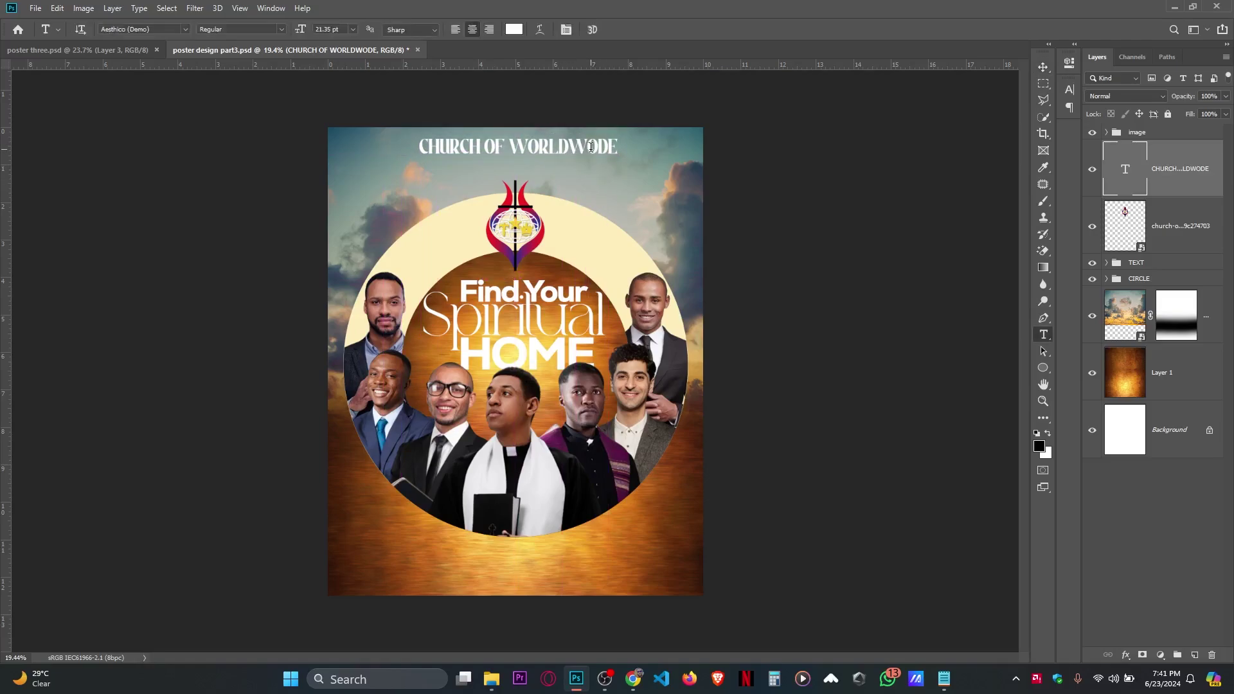
click(598, 139)
key(BackSpace)
text(I)
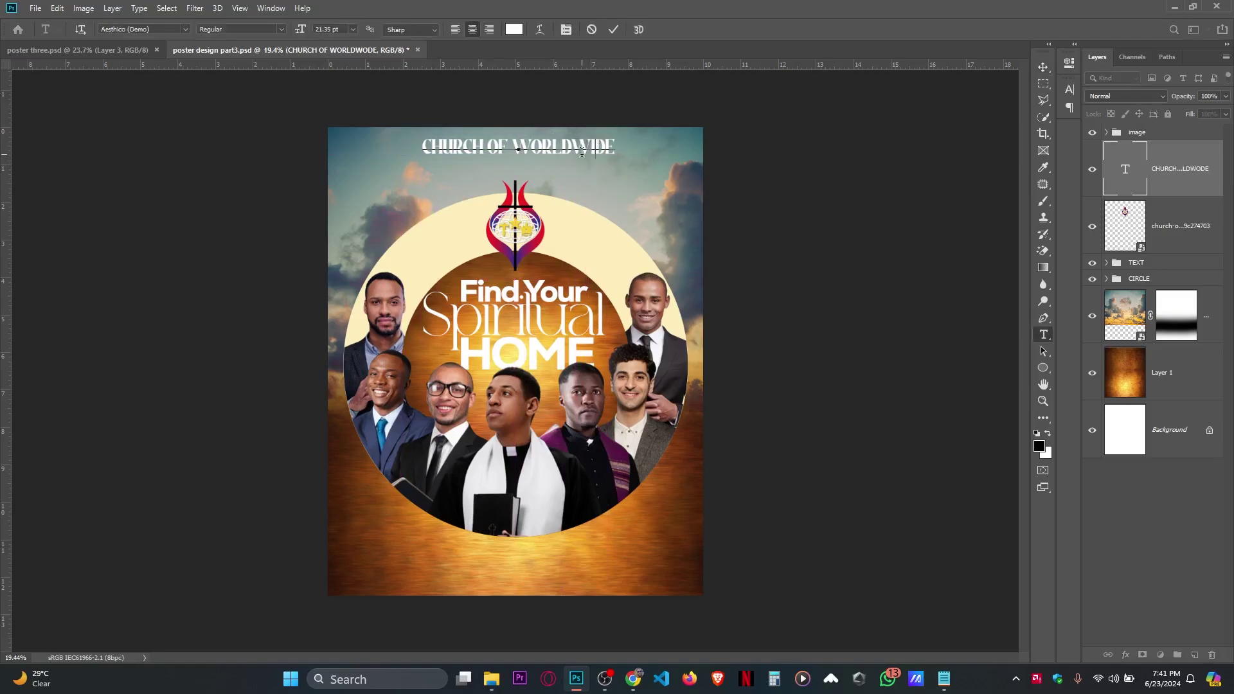
click(613, 29)
Add the text "Presents", move it directly beneath the church name, and scale it up to about 19.5 pt.
click(651, 224)
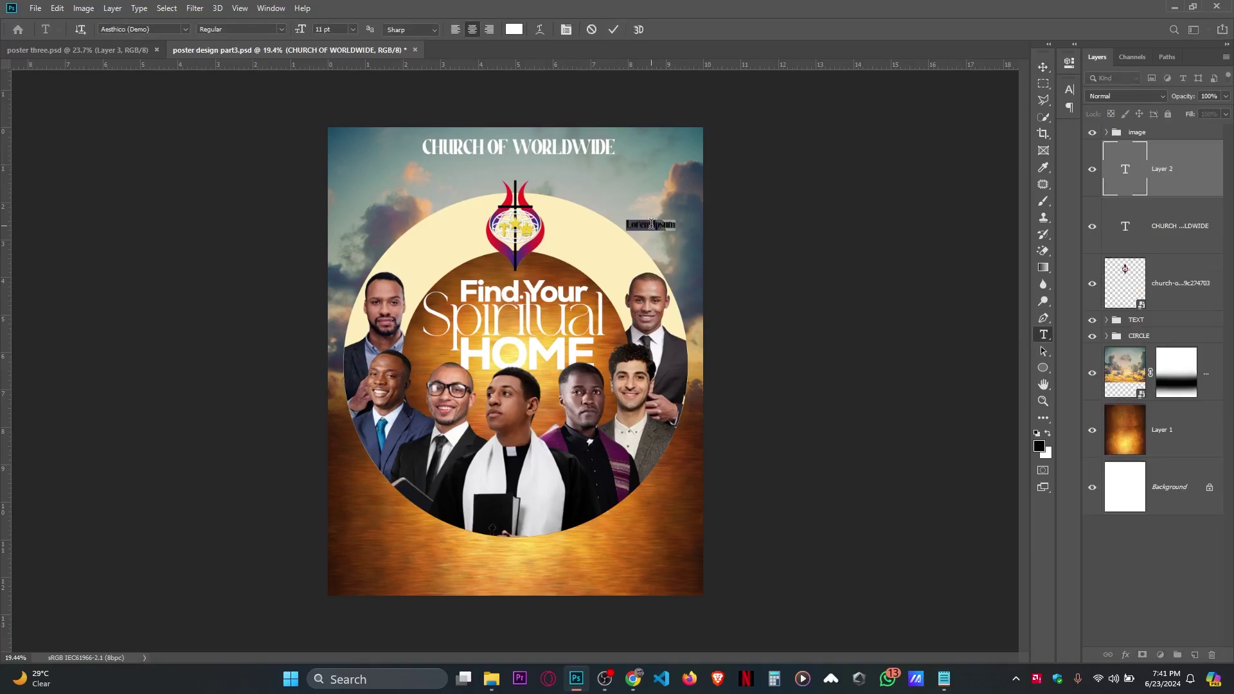
key(BackSpace)
click(613, 29)
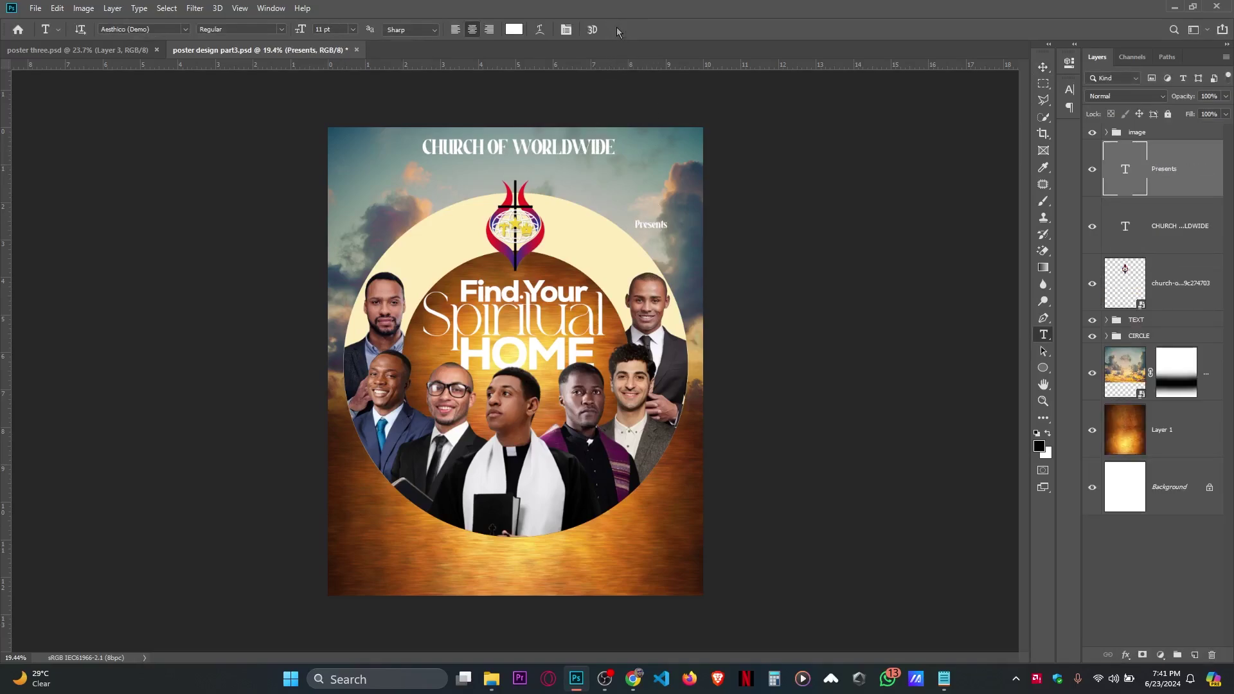
key(v)
drag(646, 212, 539, 118)
scroll(547, 145, up, 2)
key(ctrl+t)
key(Return)
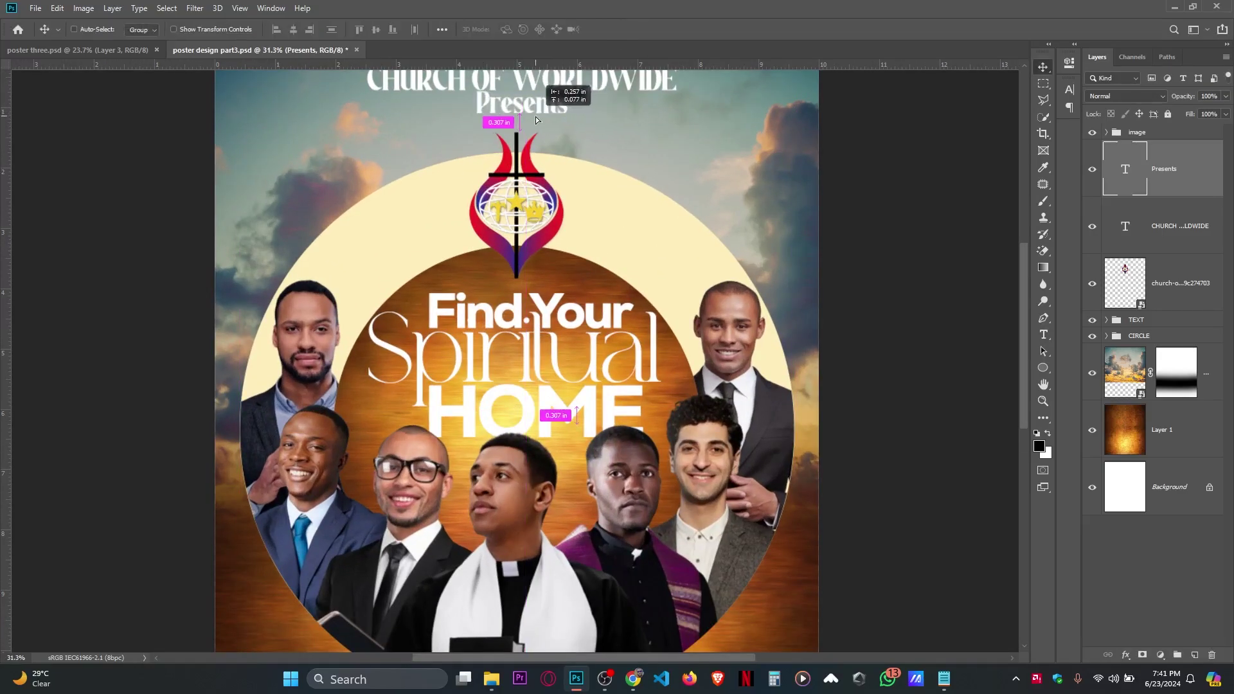
Change the font of the "Presents" text to EngraversGothic BT.
scroll(539, 119, down, 3)
click(1042, 335)
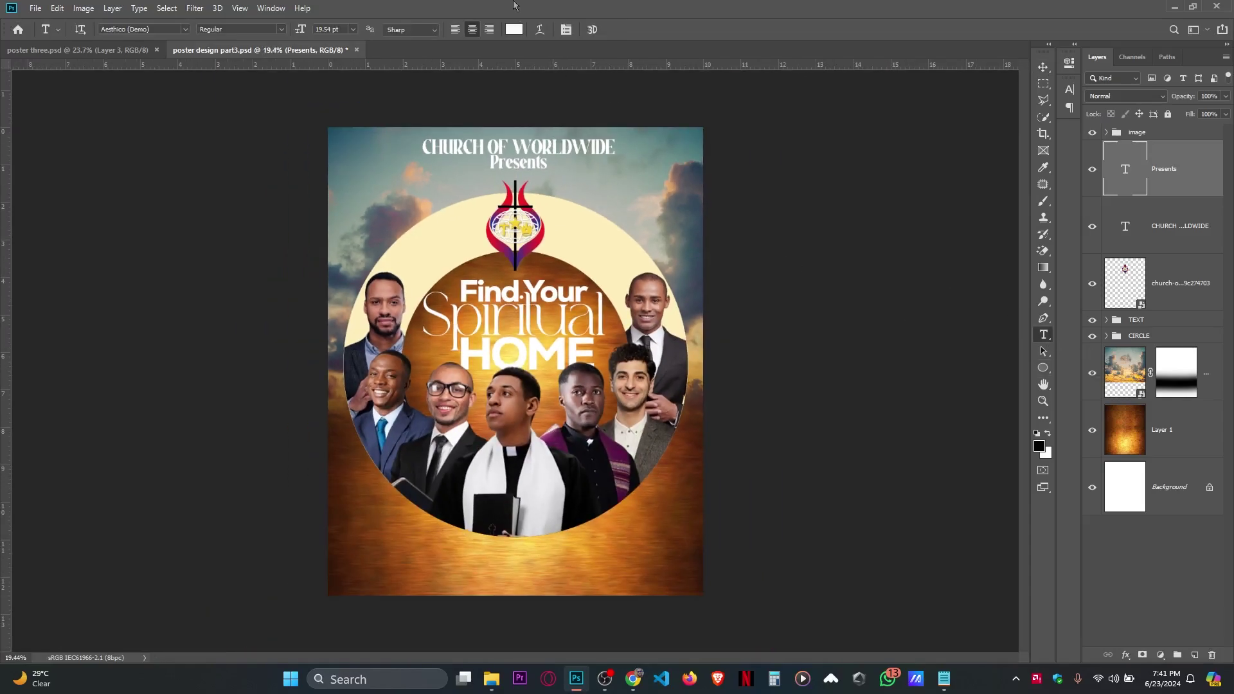
click(565, 30)
click(992, 107)
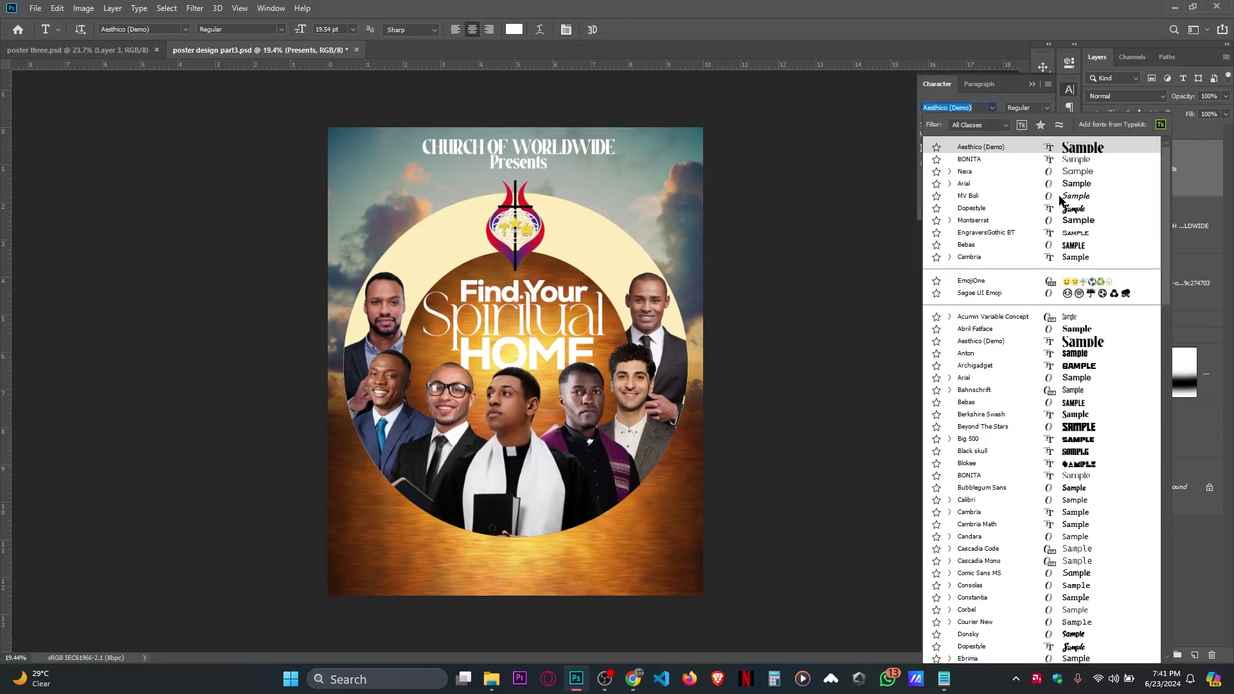
click(1082, 234)
click(1031, 85)
scroll(574, 127, up, 10)
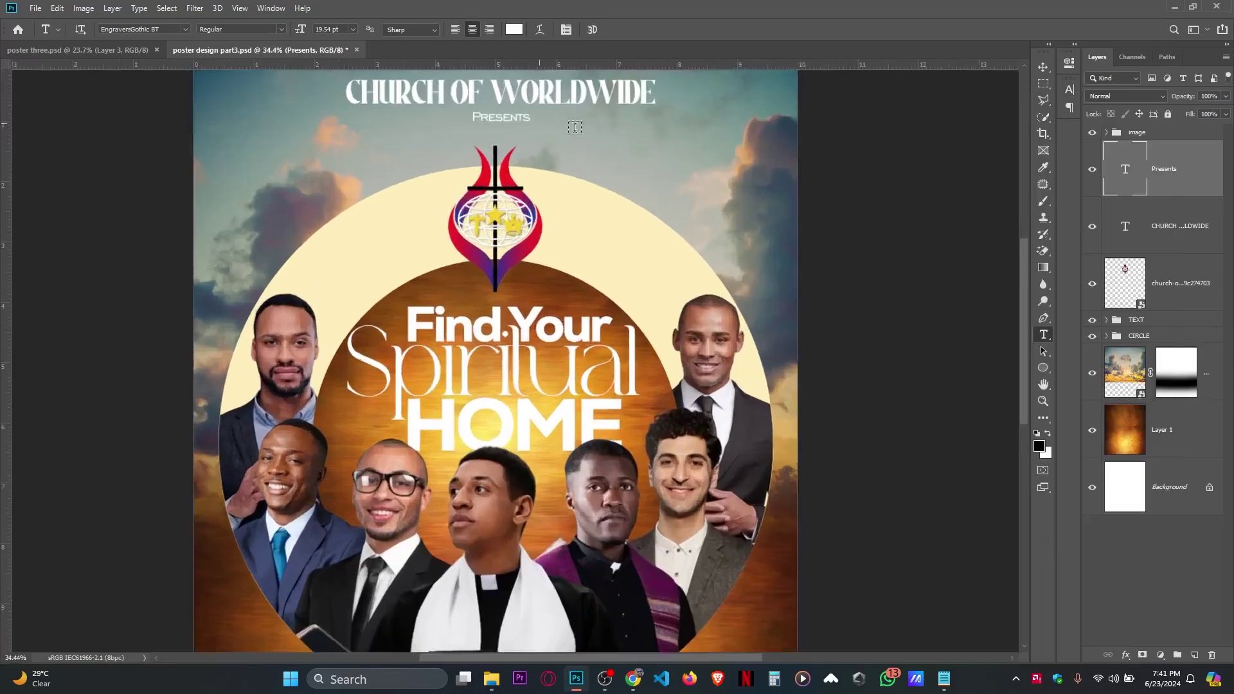
Scale the "Presents" text up to about 34 pt beneath the church name.
key(v)
scroll(518, 148, down, 5)
key(ctrl+t)
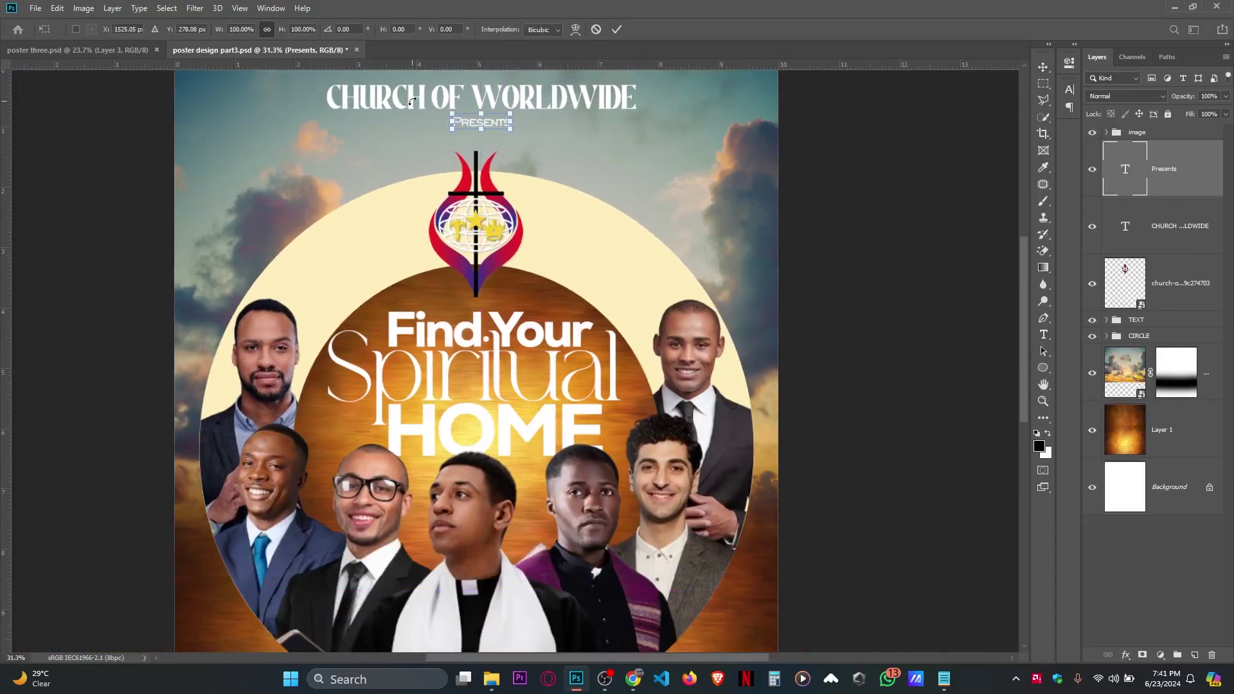
drag(447, 118, 409, 122)
key(Return)
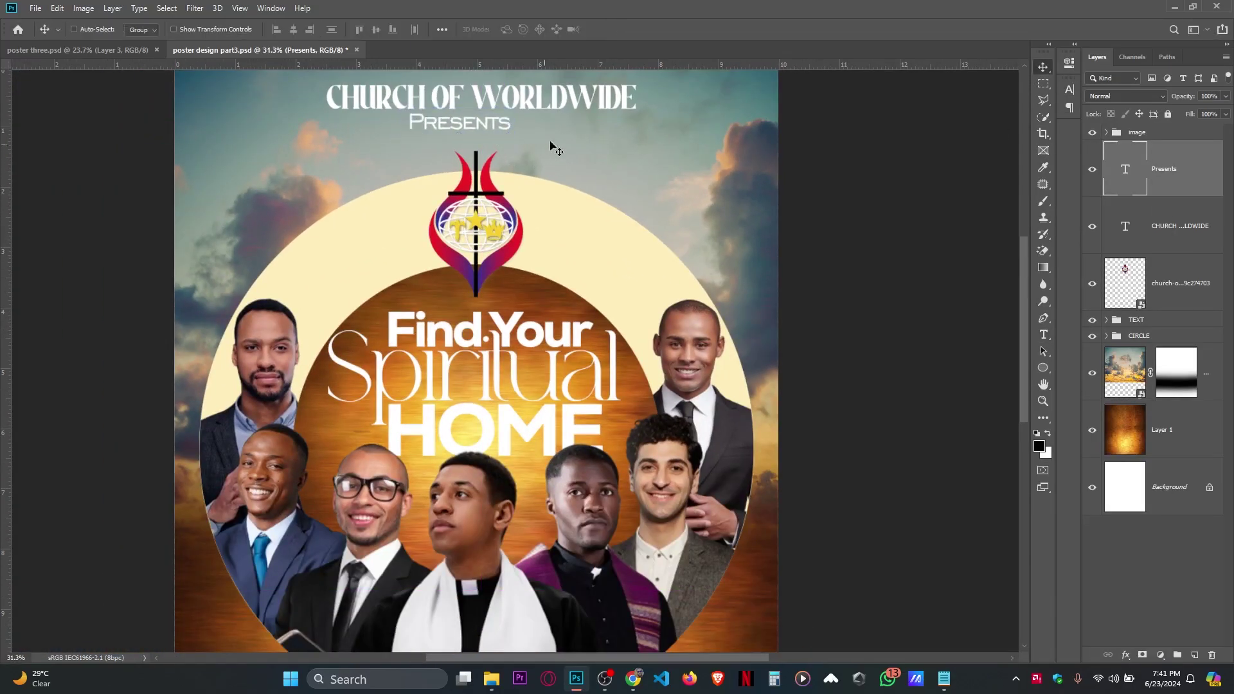
Preview other fonts on the "Presents" text and set it to BONITA.
key(t)
click(566, 30)
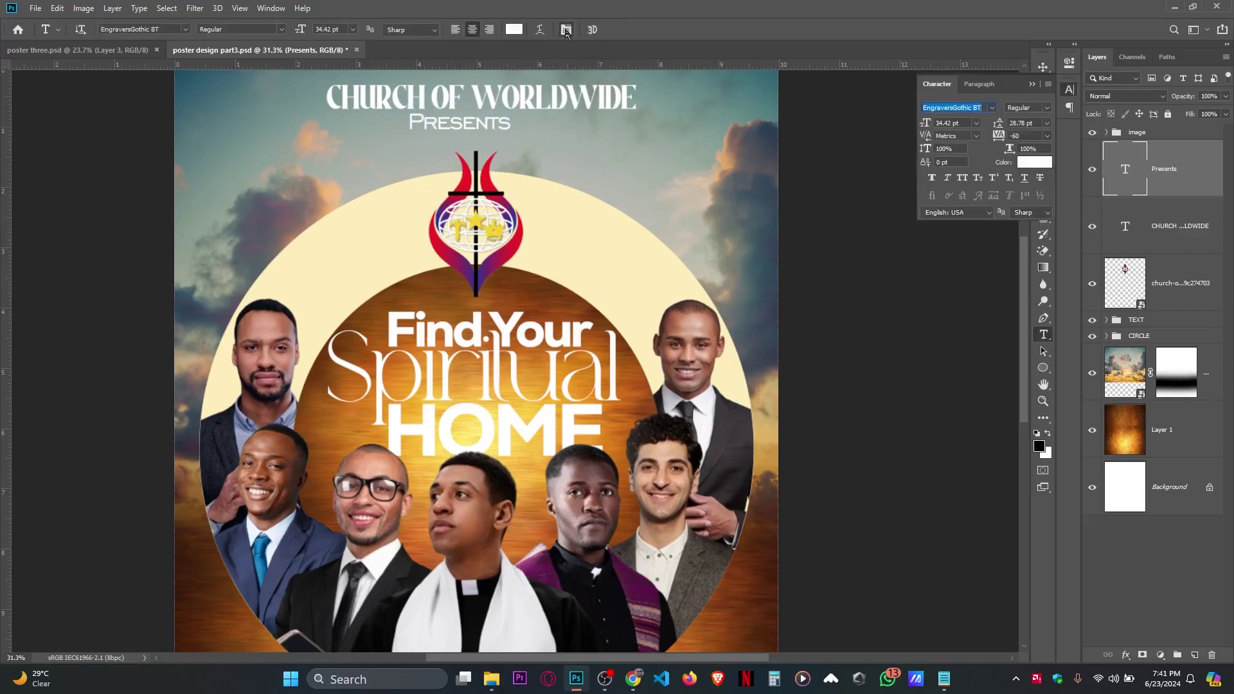
click(991, 107)
key(Down)
key(Down)
key(Down)
key(Down)
key(Down)
key(Down)
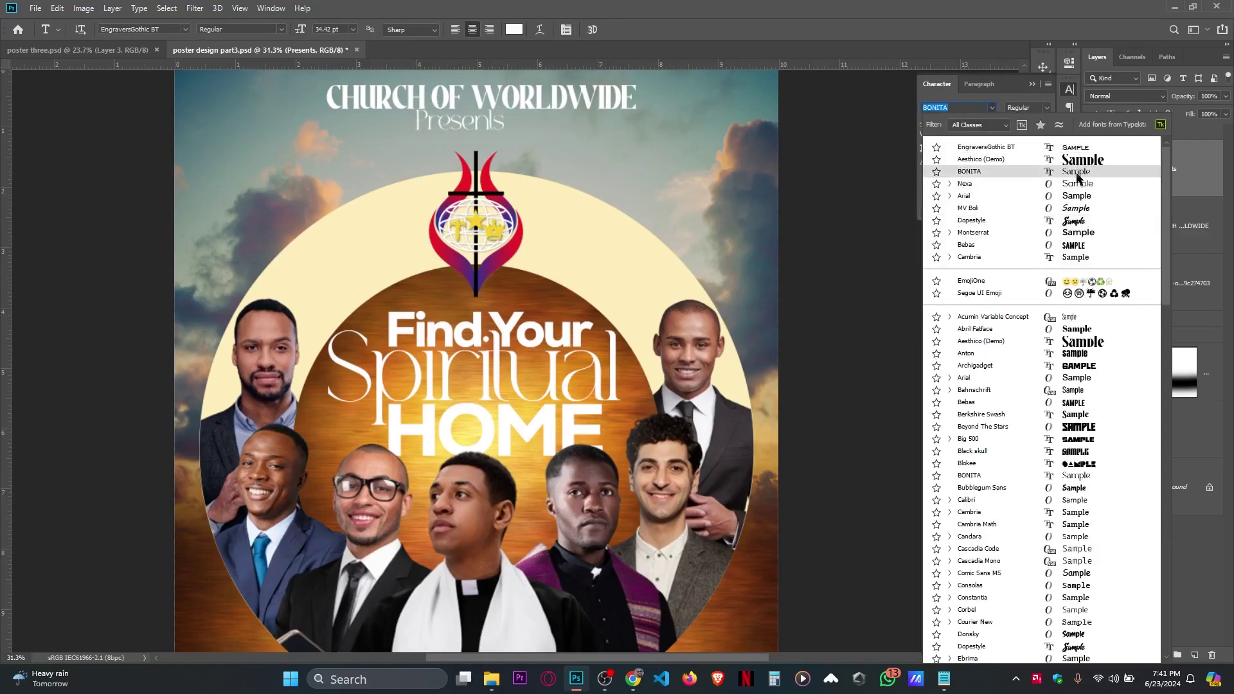
click(1077, 174)
Centre the "Presents" text beneath the church name above the logo and save the poster.
scroll(536, 147, up, 4)
key(v)
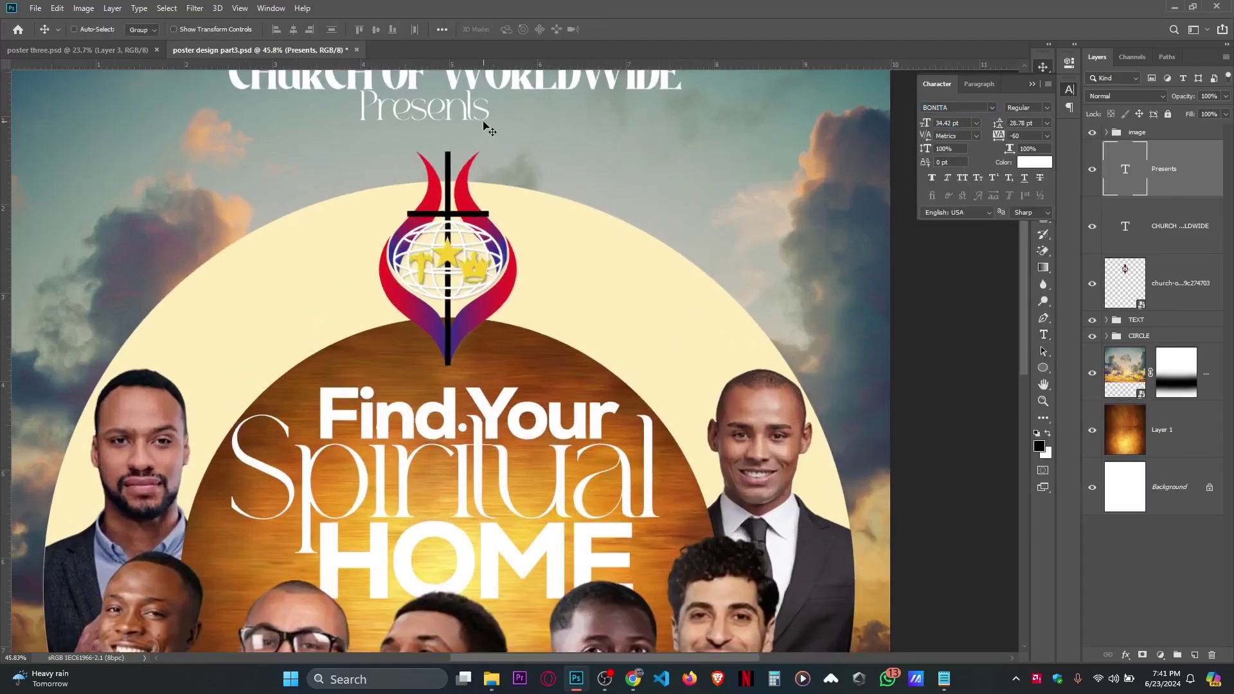
drag(493, 126, 516, 137)
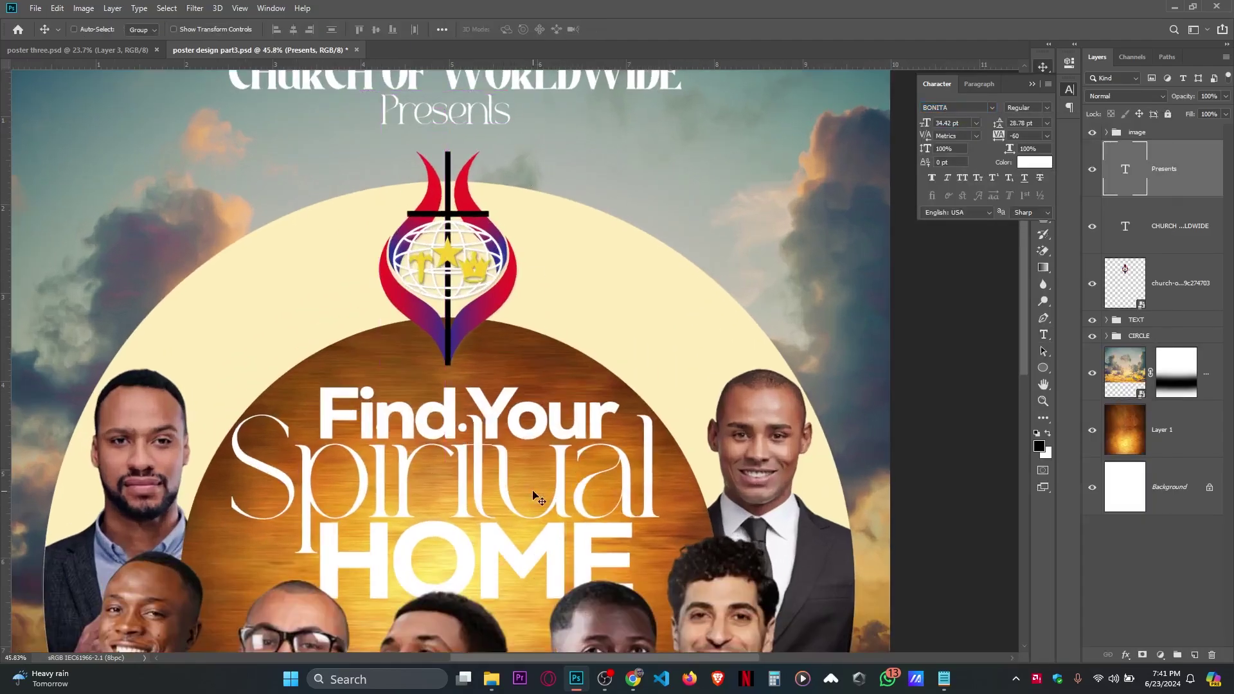
scroll(551, 484, down, 2)
scroll(552, 484, down, 3)
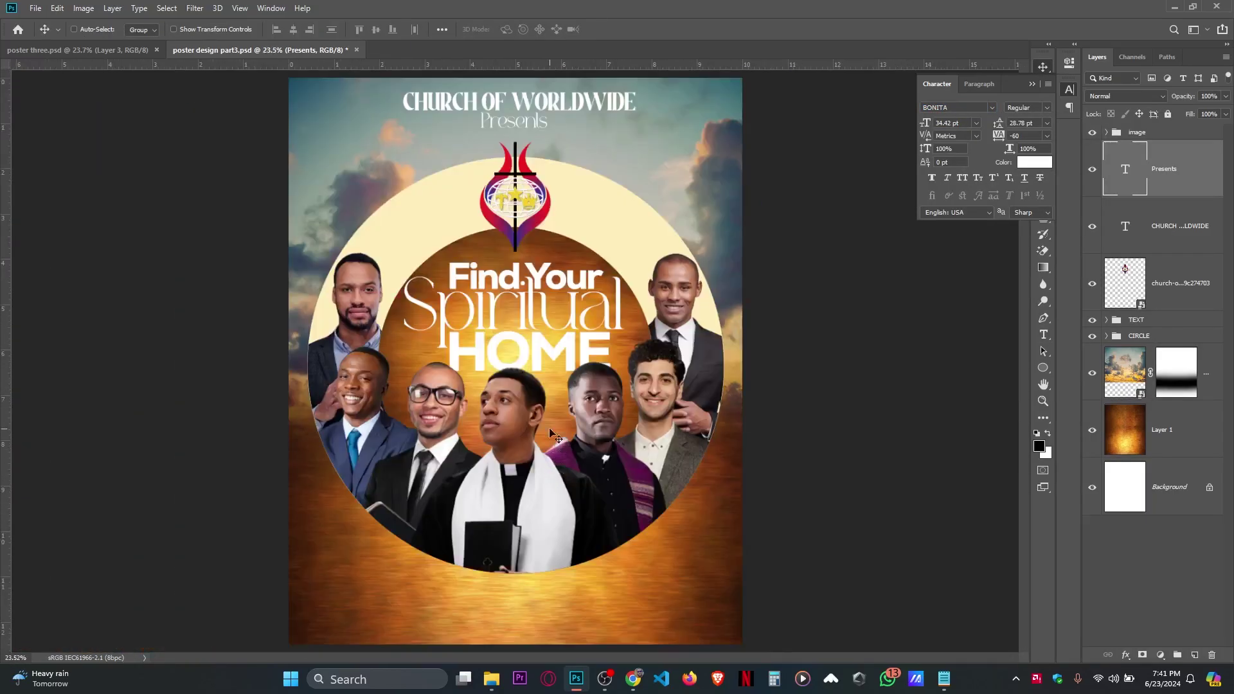
scroll(563, 203, down, 2)
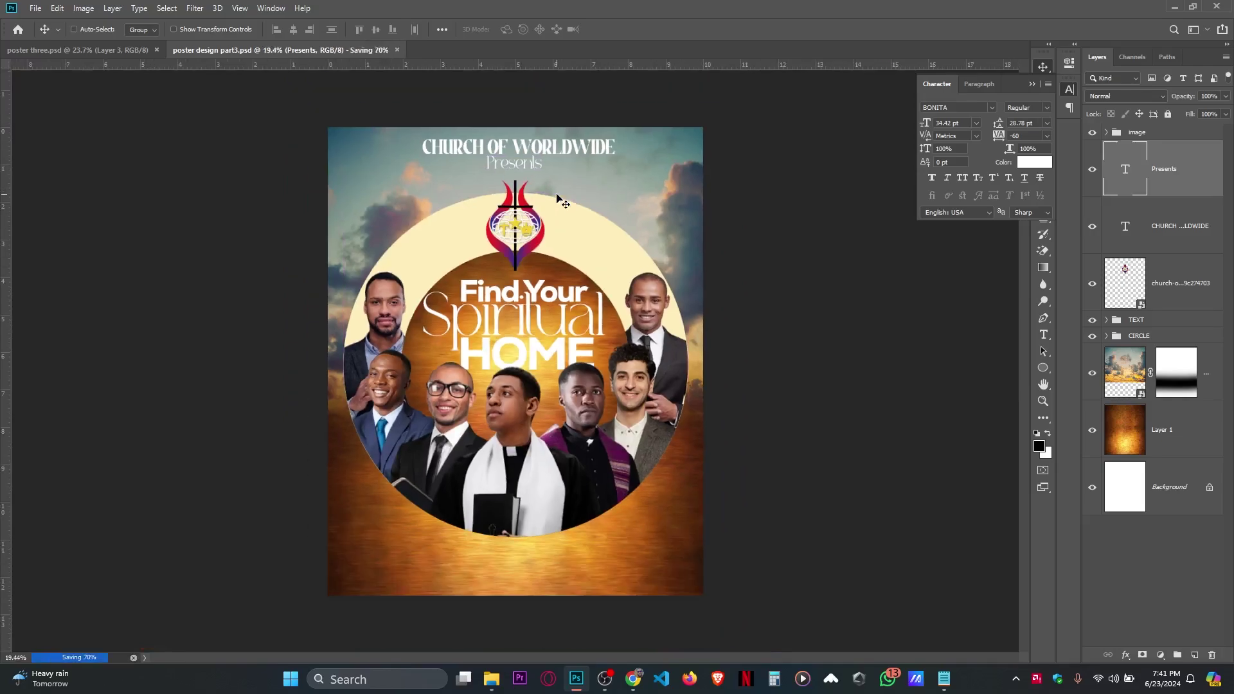
scroll(608, 321, up, 1)
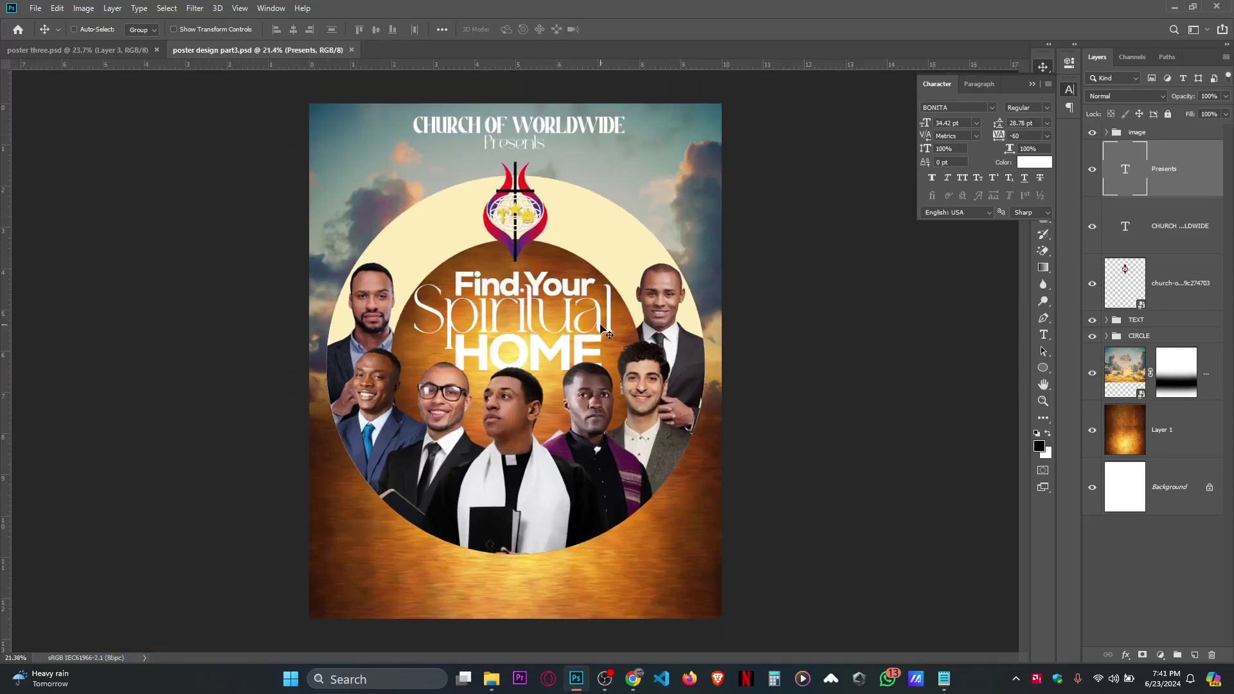
scroll(584, 342, down, 1)
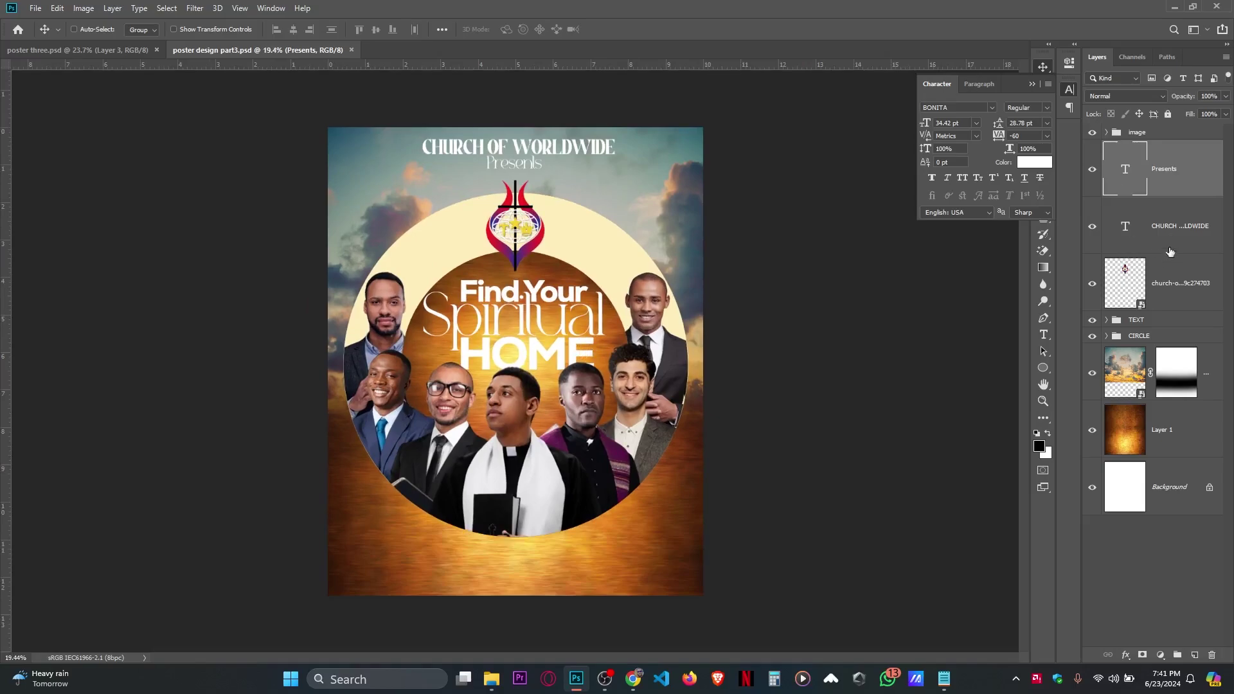
Try to move the CIRCLE group slightly upward on its own.
click(1170, 335)
drag(623, 366, 622, 354)
key(ctrl+z)
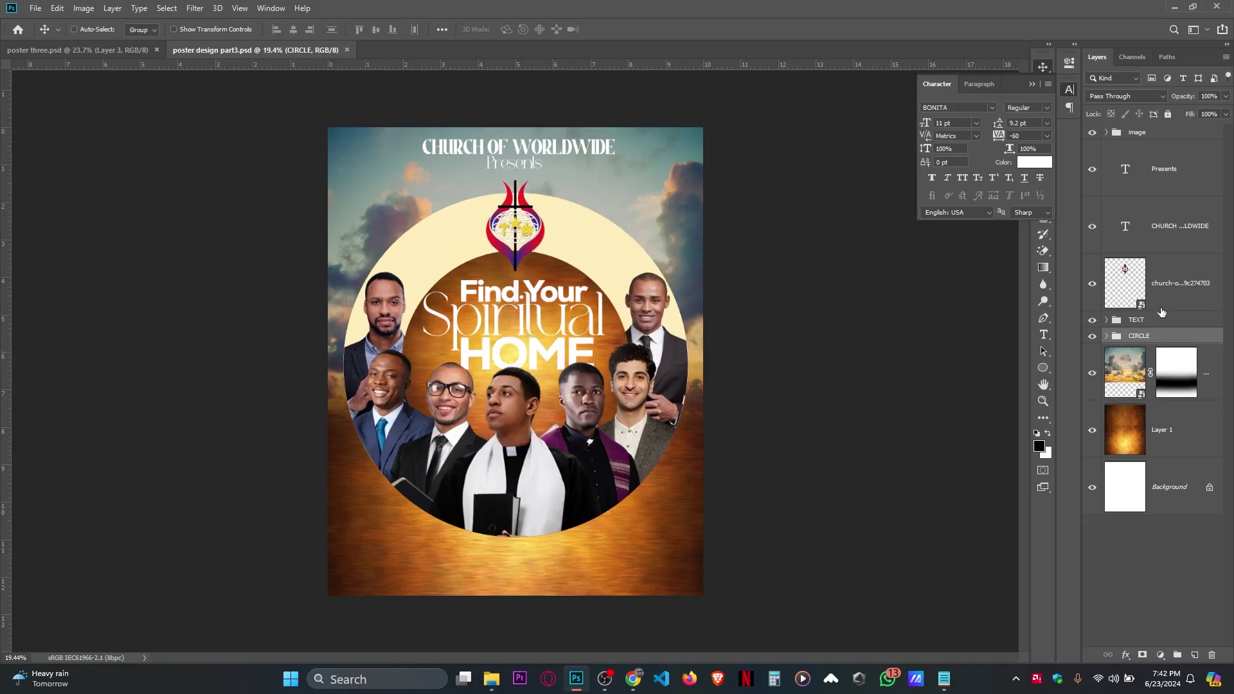
Select the image, TEXT and CIRCLE groups together and move them slightly upward on the poster.
ctrl+click(1168, 137)
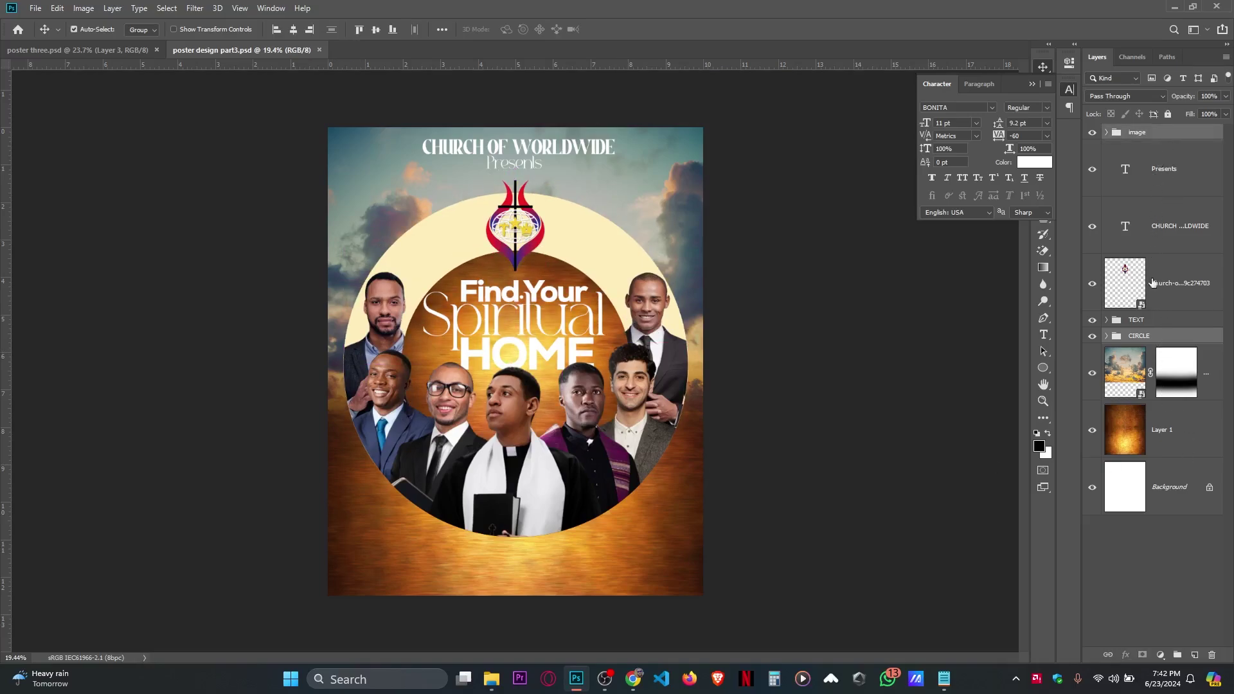
ctrl+click(1153, 326)
drag(634, 342, 632, 329)
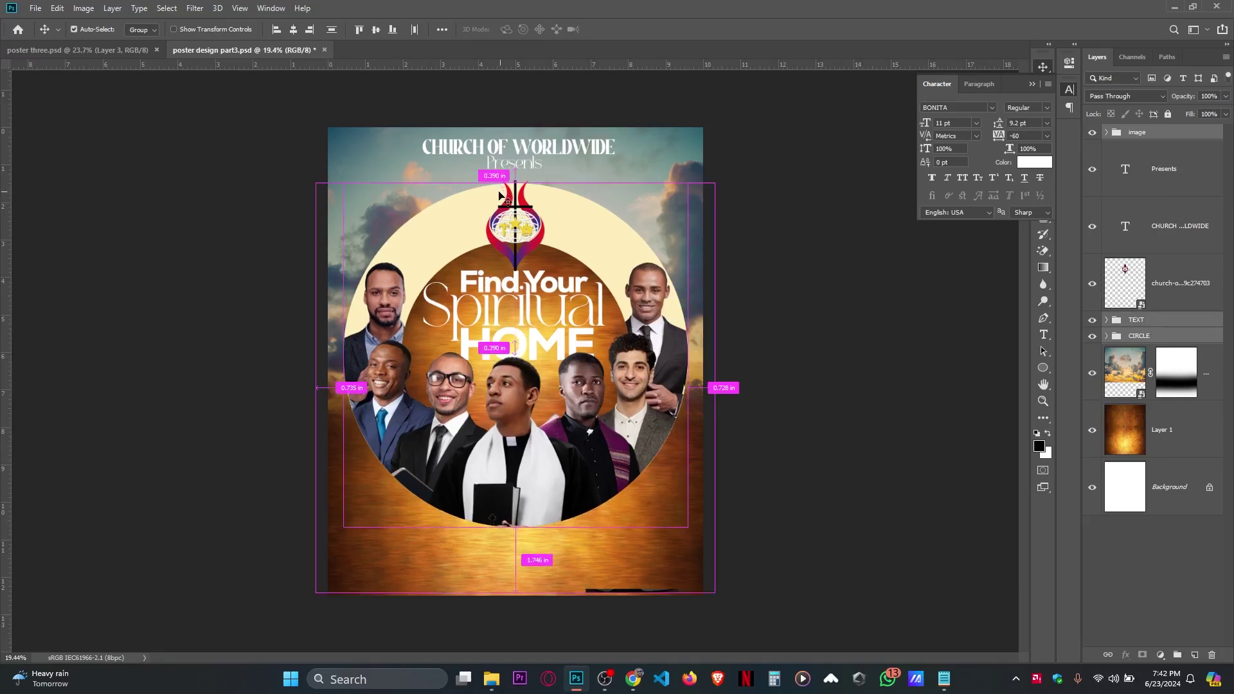
drag(515, 241, 516, 230)
key(ctrl+z)
key(ctrl+z)
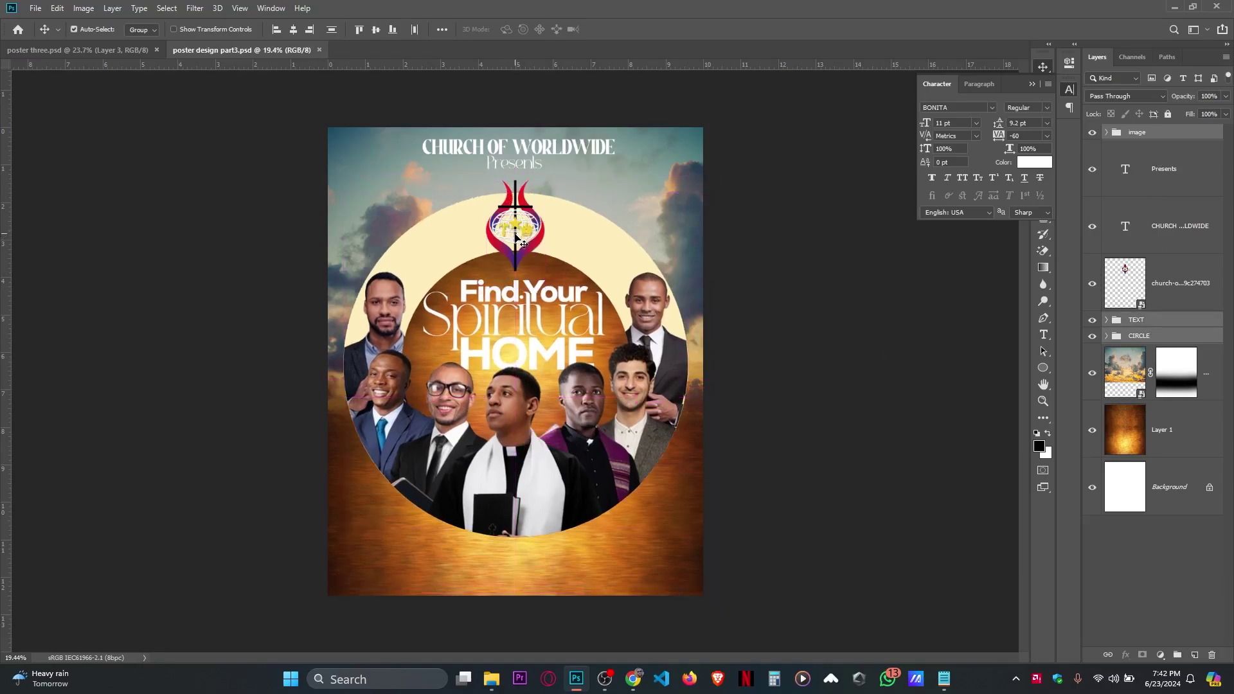
drag(601, 262, 601, 248)
Move the church logo slightly upward and scale it down to fit between the "Presents" text and the headline.
ctrl+click(520, 230)
drag(520, 230, 521, 221)
key(ctrl+t)
drag(518, 172, 519, 181)
key(Return)
scroll(521, 307, up, 1)
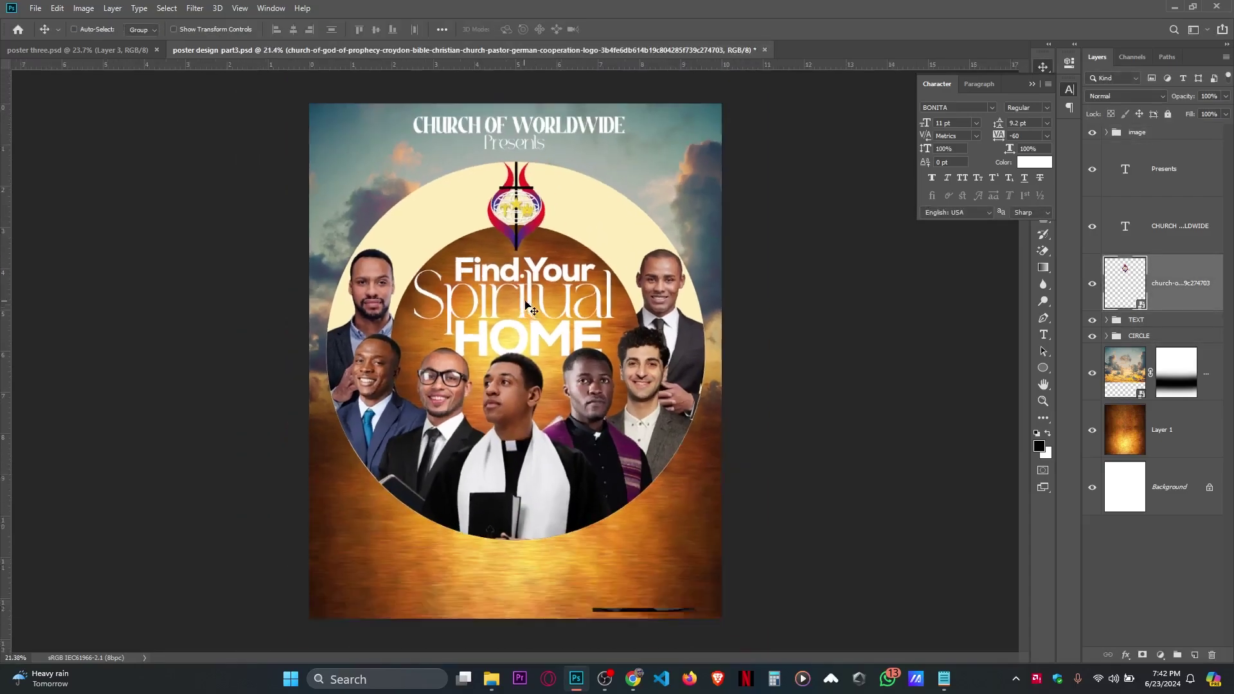
Examine the masked portrait layers in the image group for the source of the dark streak at the poster's lower edge.
key(ctrl+minus)
ctrl+click(676, 596)
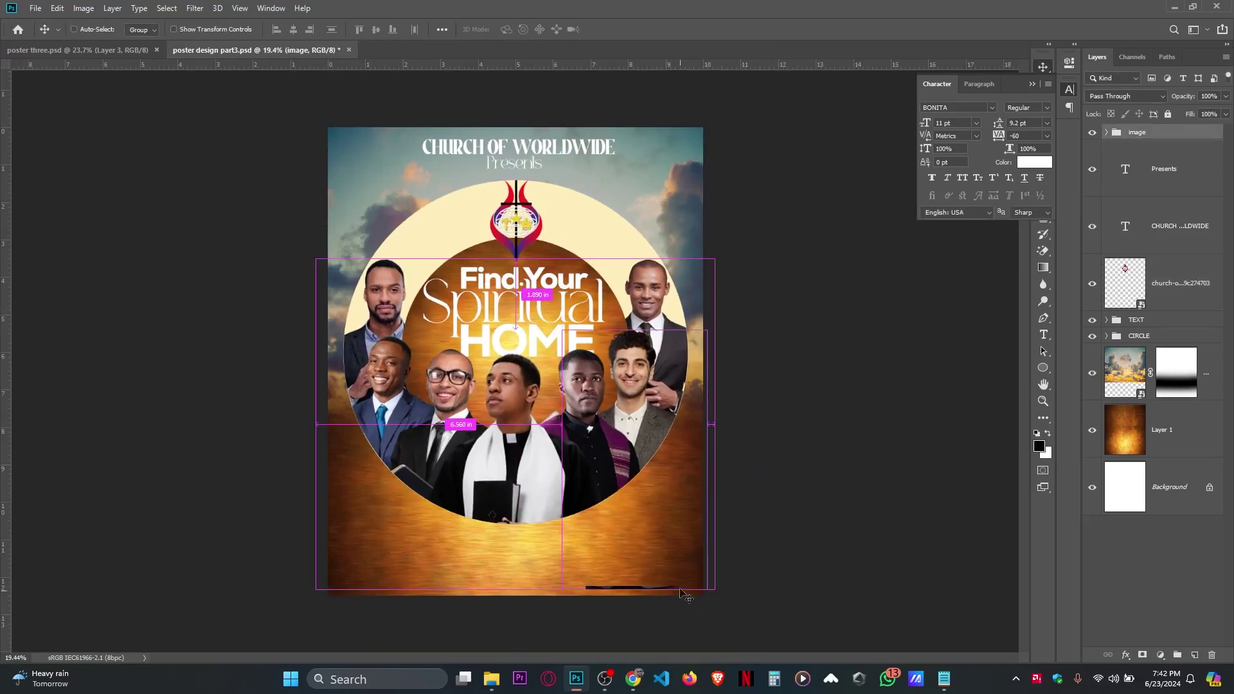
click(1107, 133)
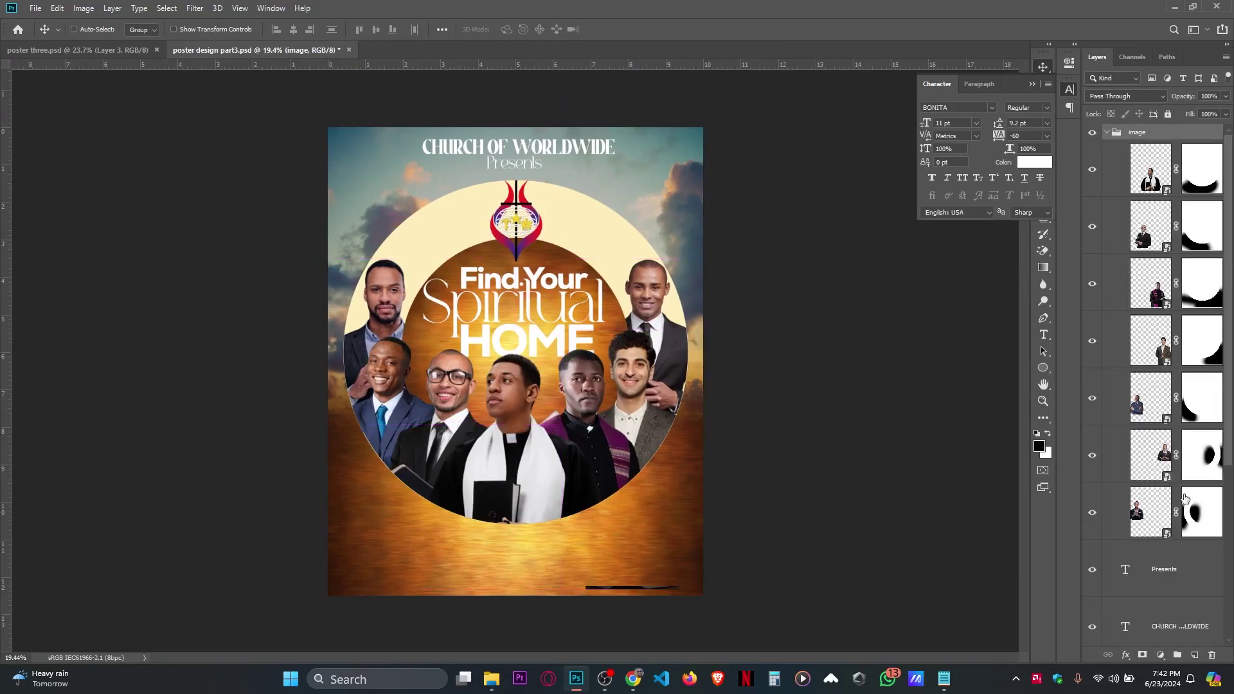
click(1193, 471)
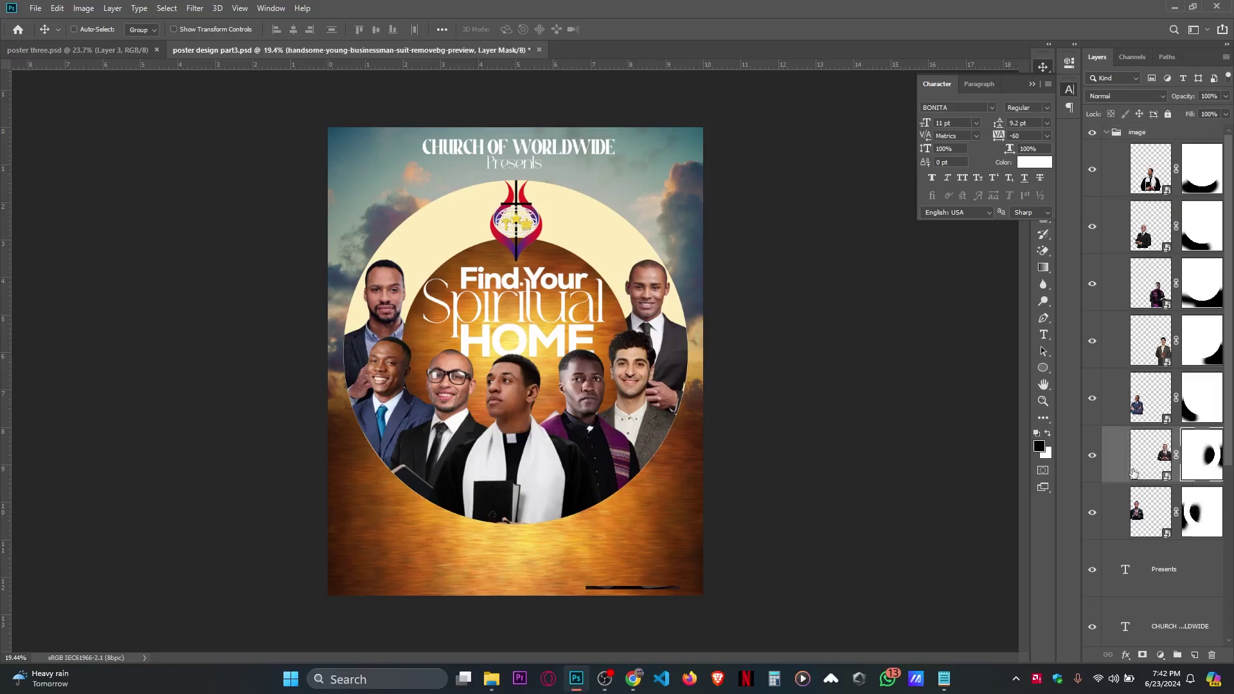
click(1094, 455)
click(1094, 456)
click(1091, 512)
click(1092, 512)
ctrl+click(632, 590)
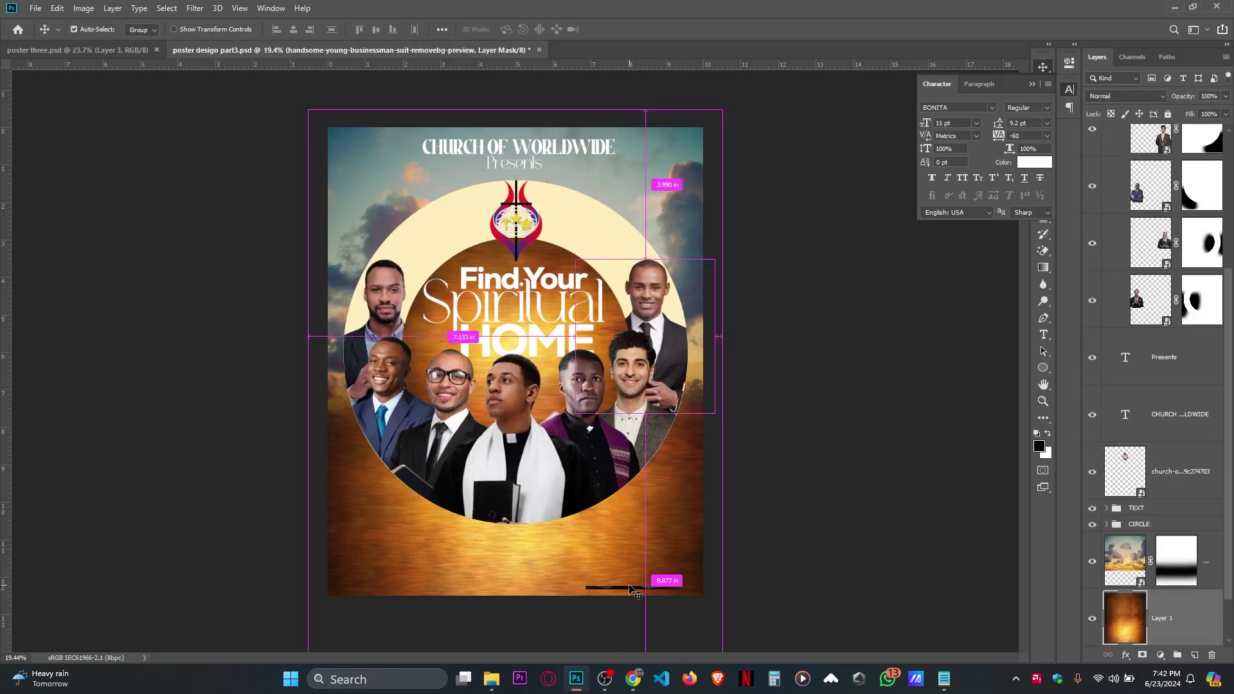
ctrl+click(636, 363)
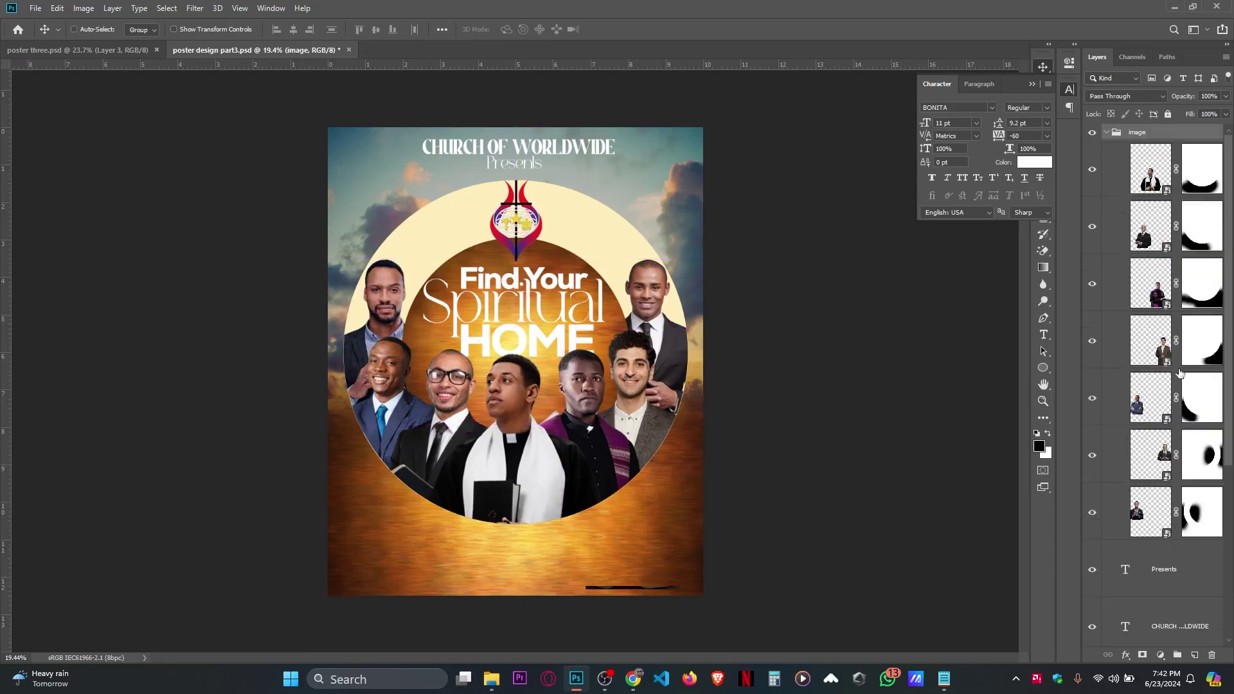
Paint black with the Brush on the mask of the bearded Bible-holding pastor's layer to hide the dark streak near the poster's lower edge.
click(1147, 350)
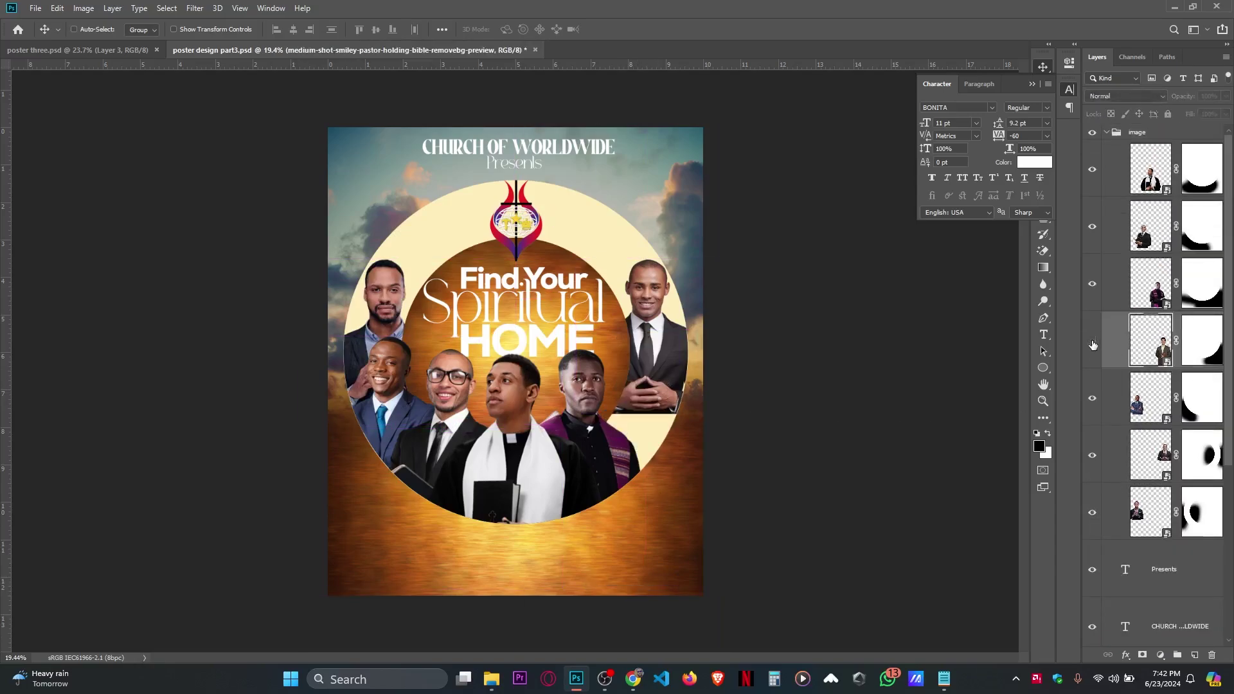
click(1192, 340)
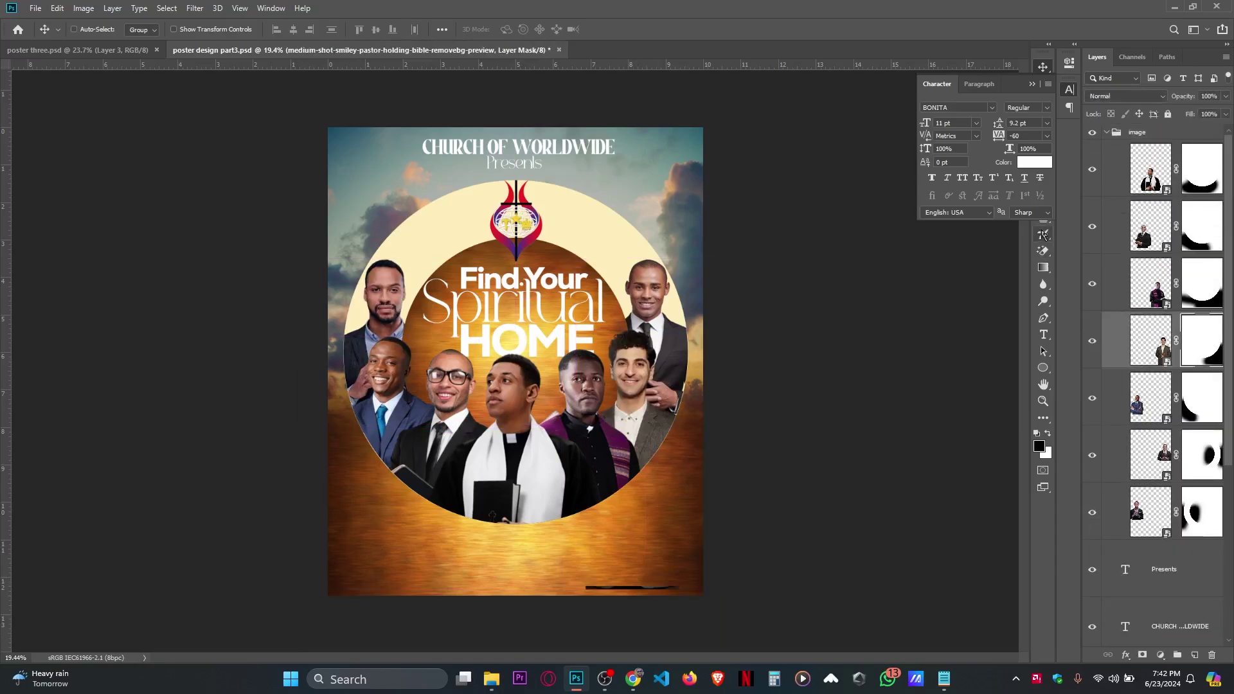
click(1032, 85)
key(b)
mouse_move(707, 620)
mouse_down()
mouse_move(680, 625)
mouse_move(553, 587)
mouse_up()
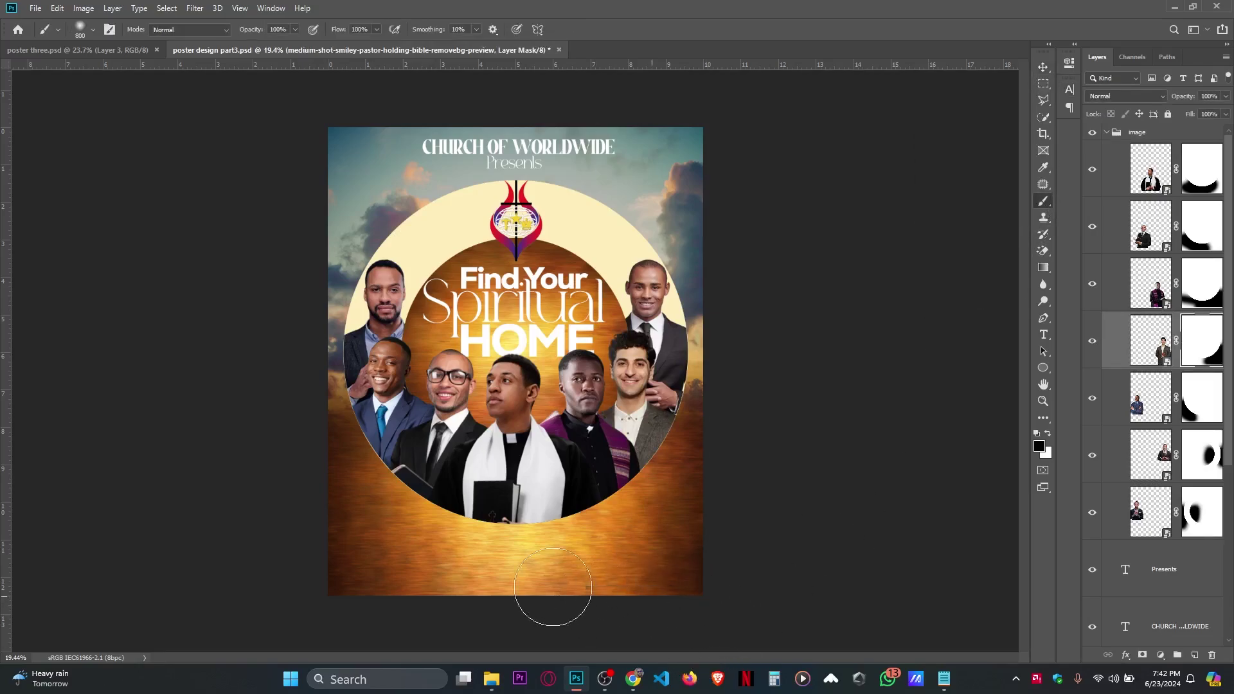
Collapse the image group and save the poster.
click(1105, 133)
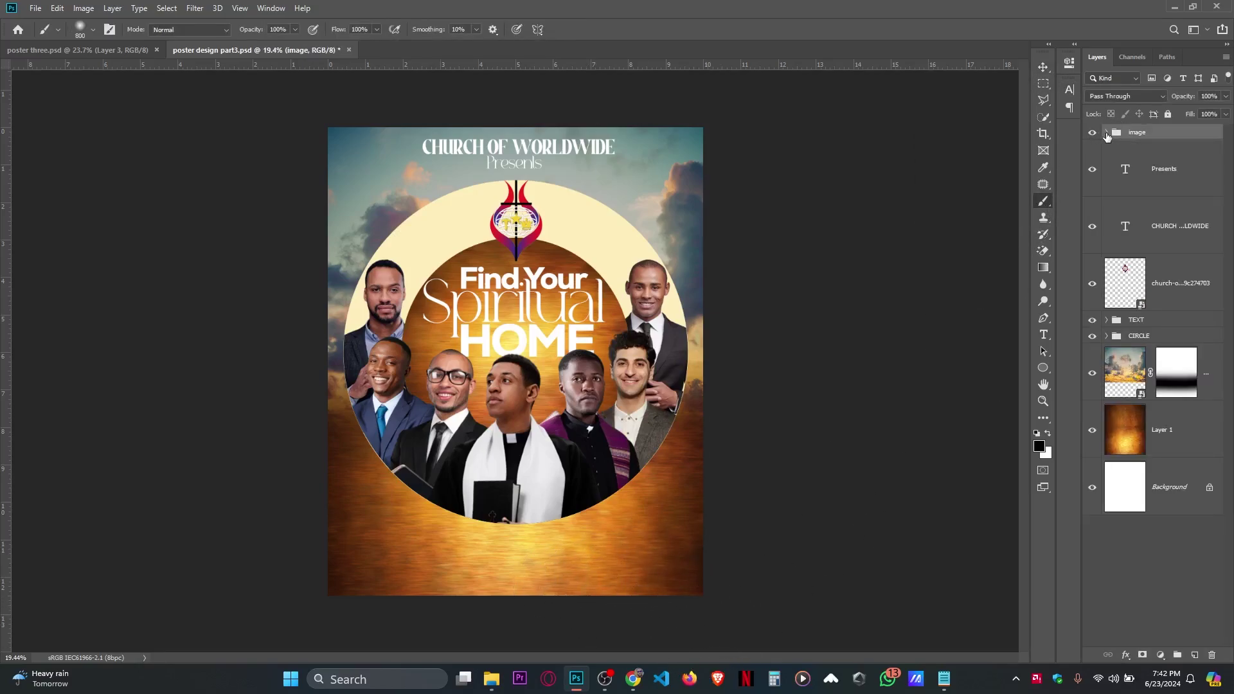
click(1043, 67)
scroll(453, 254, up, 1)
key(ctrl+s)
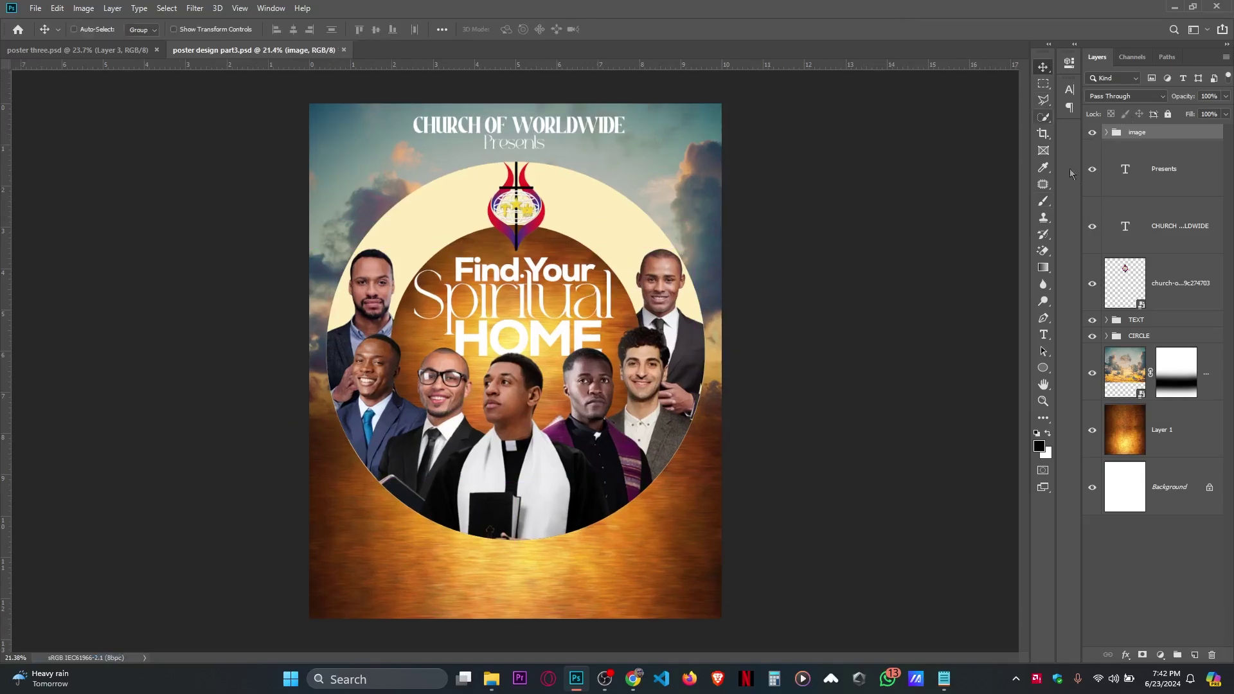
Add the text "DISCOVER YOUR PURPOSE AND DIVINE CALLING IN COMMUNITY" on one line beneath the circle.
click(1043, 335)
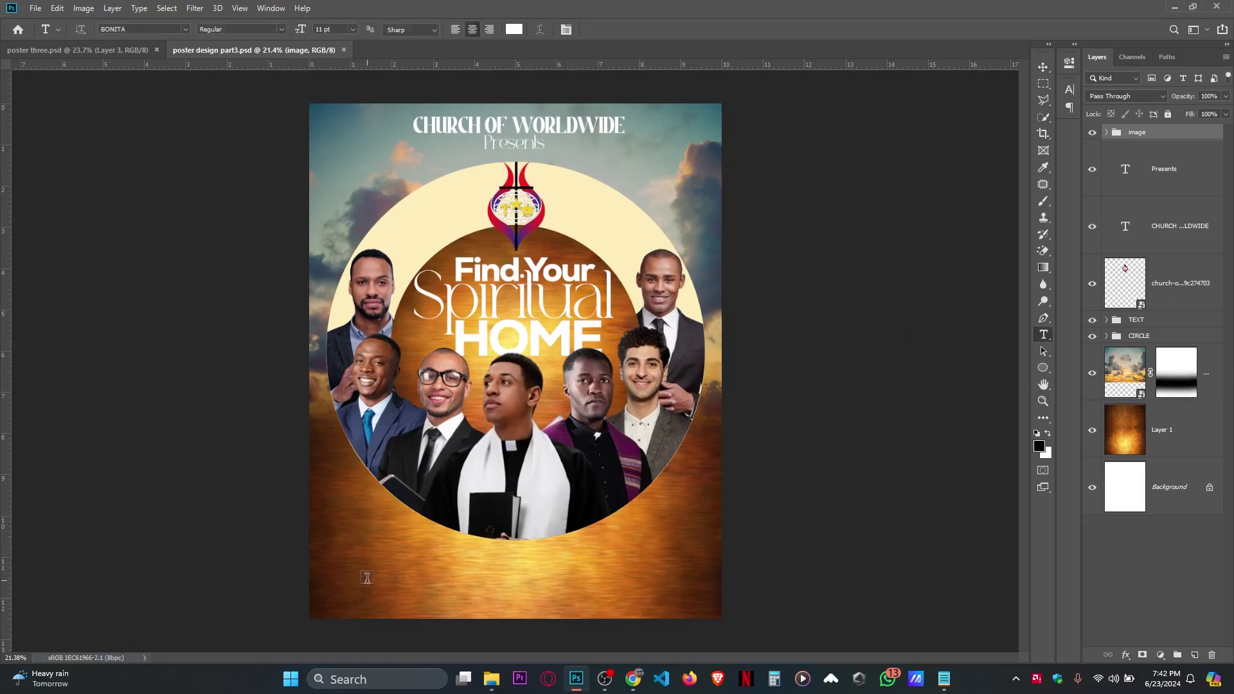
click(366, 575)
key(BackSpace)
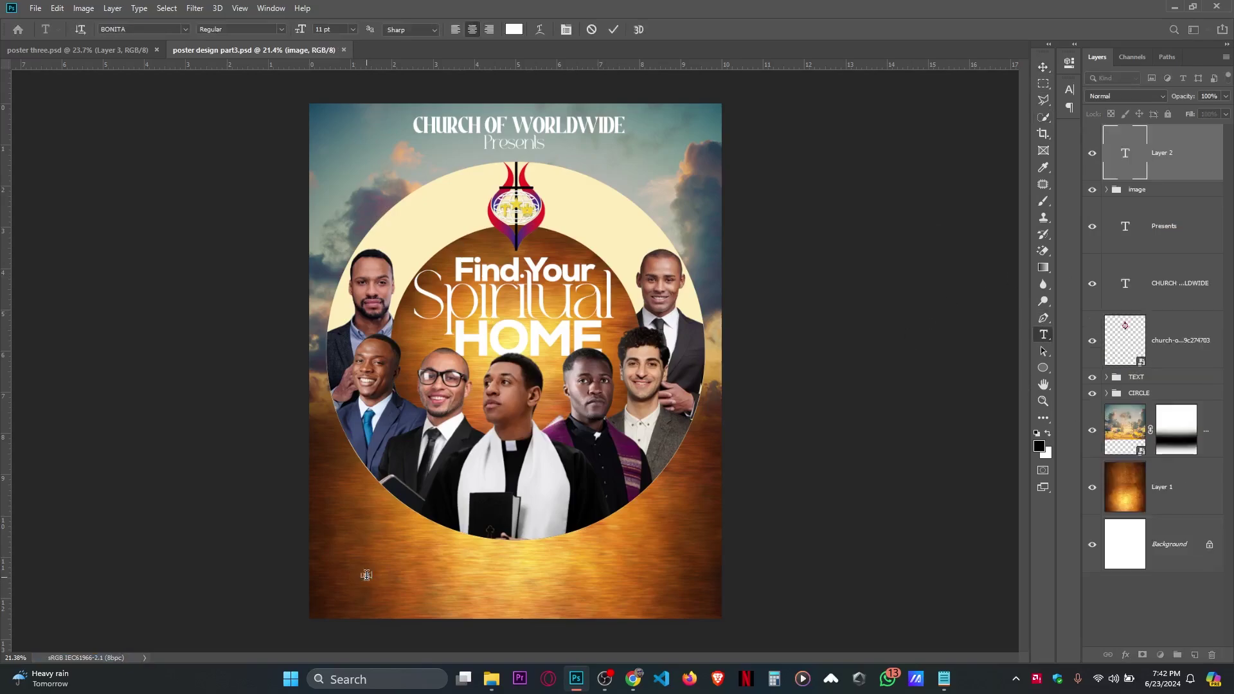
text(DISCOVER YOUR PURPOSE AND DIVINE)
text(CALLING IN COMMUNITY)
click(613, 30)
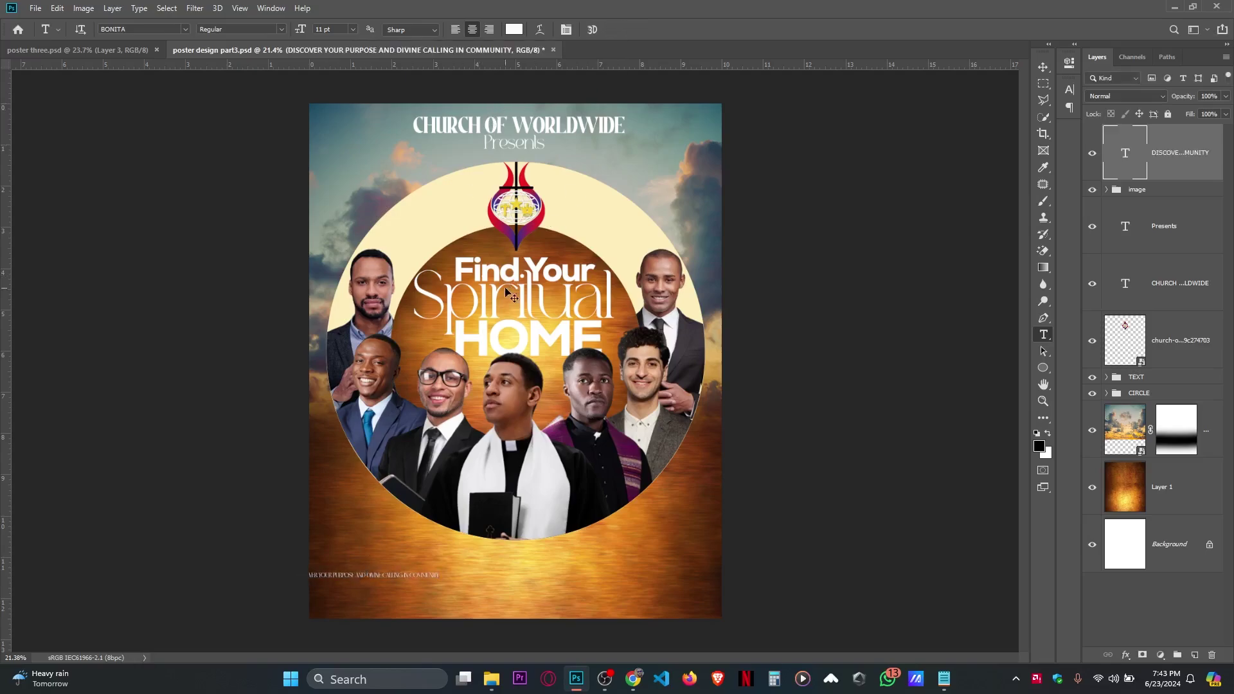
Scale the "DISCOVER YOUR PURPOSE" line up to about 25 pt and place it just beneath the circle.
key(ctrl+t)
drag(447, 564, 608, 559)
key(Return)
key(c)
key(v)
key(t)
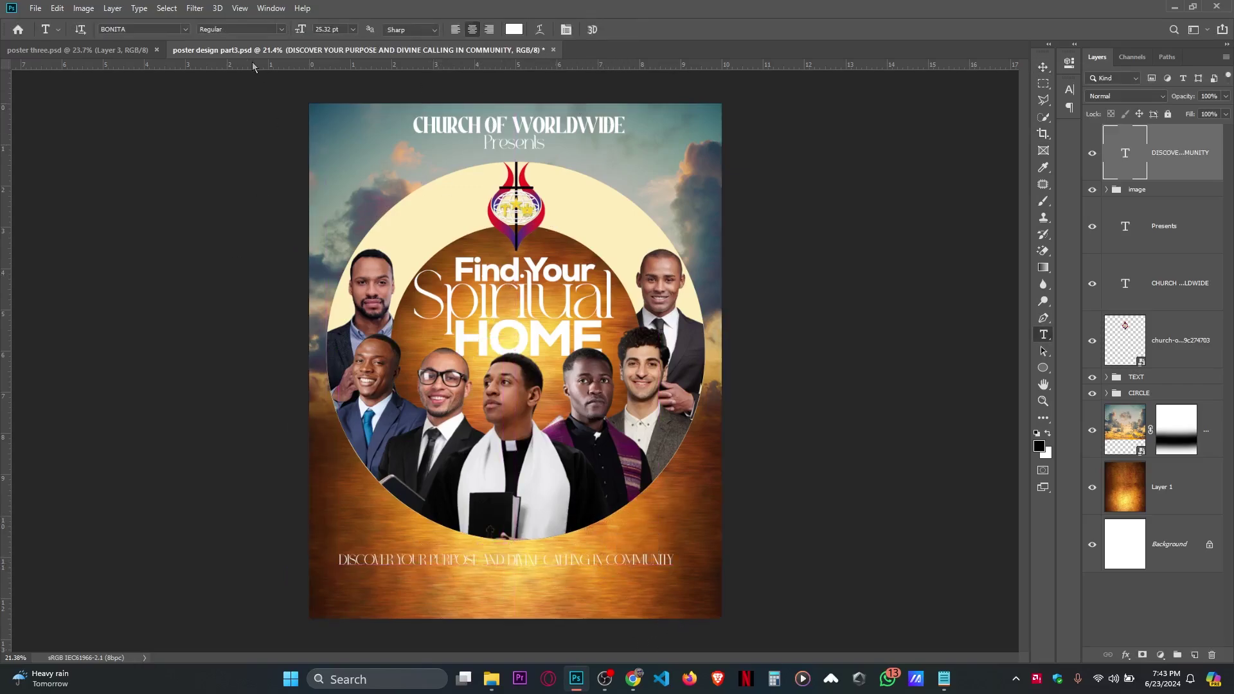
Set the "DISCOVER YOUR PURPOSE" line to the Nexa font in the Heavy style.
click(185, 29)
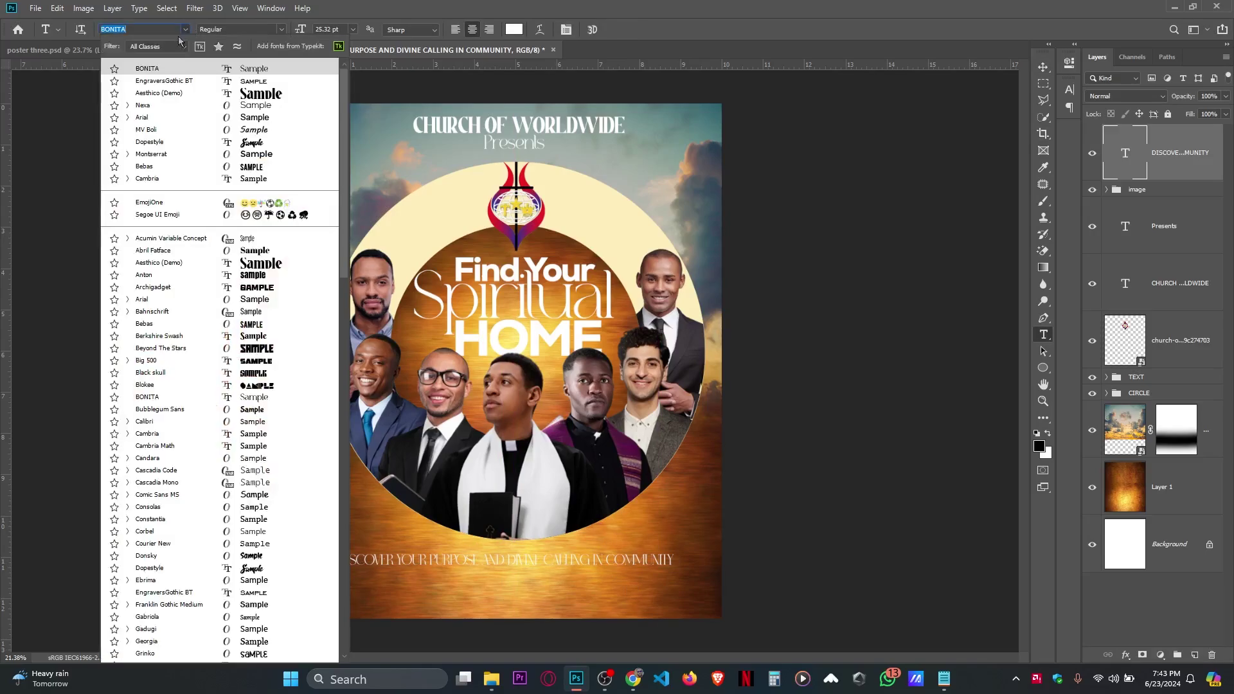
click(163, 106)
click(275, 29)
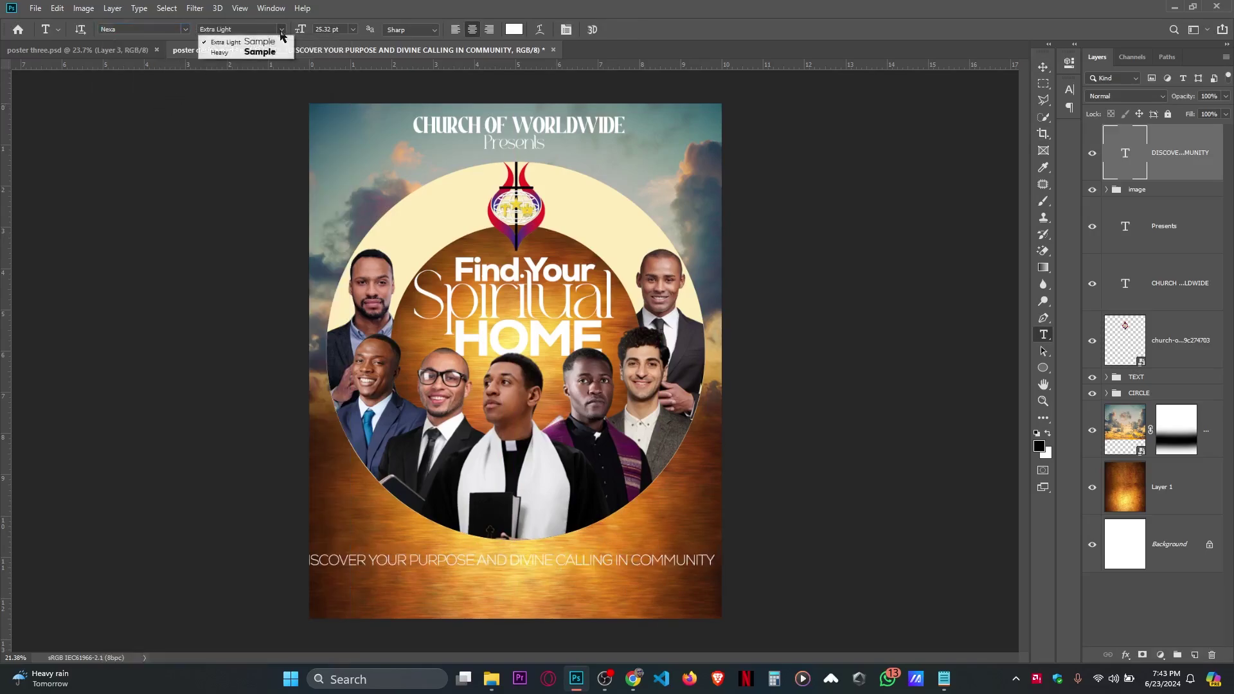
click(238, 45)
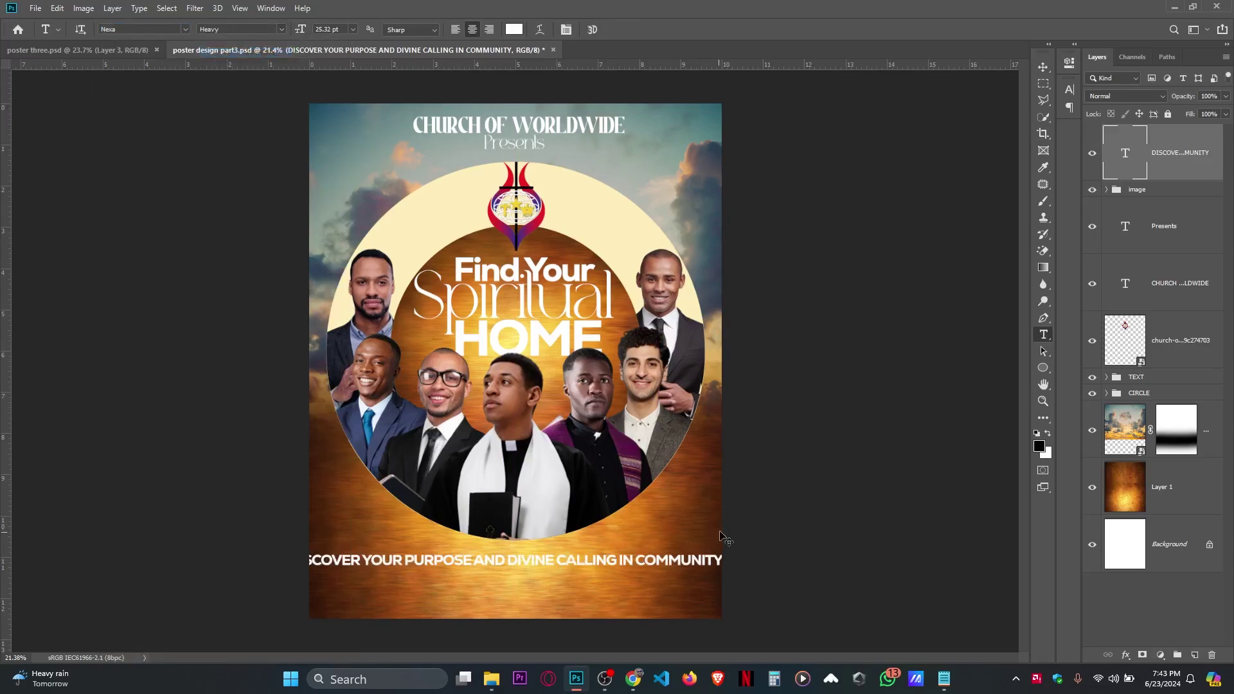
Scale the "DISCOVER YOUR PURPOSE" line down to about 21.5 pt to fit the poster's width, centre it, and save the poster.
key(ctrl+t)
drag(730, 565, 651, 560)
key(Return)
key(v)
key(ctrl+s)
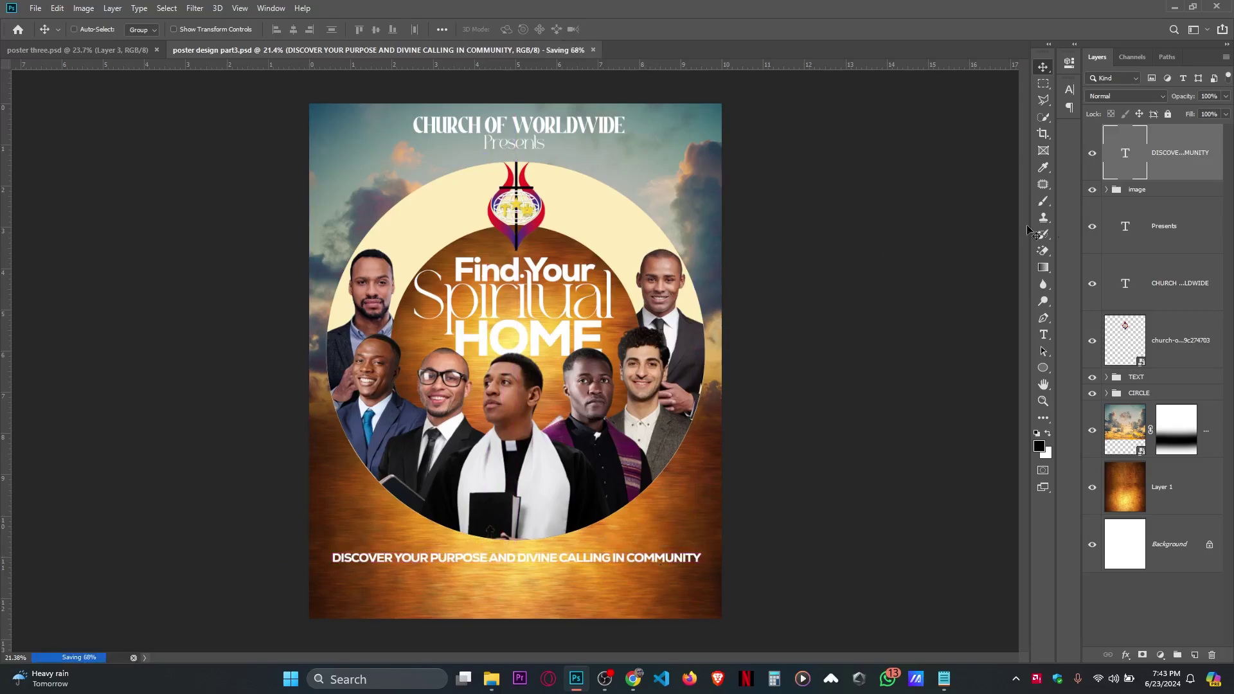
Add a wide paragraph text box with Lorem ipsum placeholder text beneath the "DISCOVER YOUR PURPOSE" line and set it to 16 pt.
click(1043, 334)
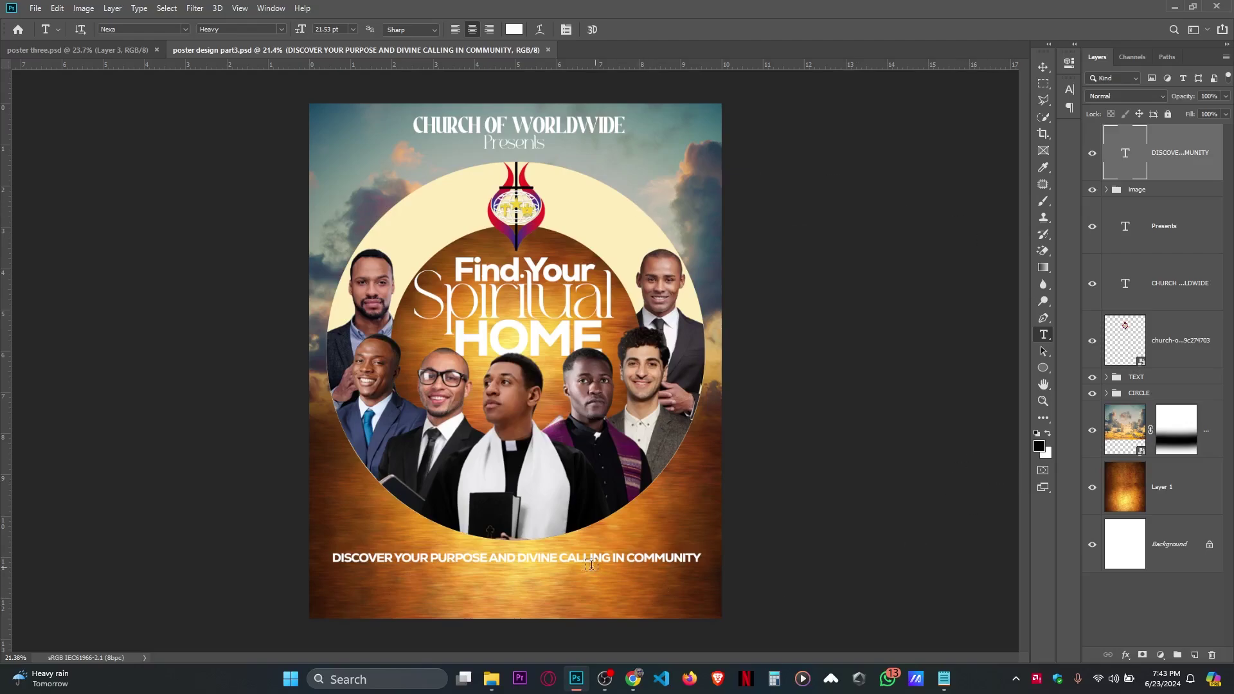
drag(349, 574, 654, 605)
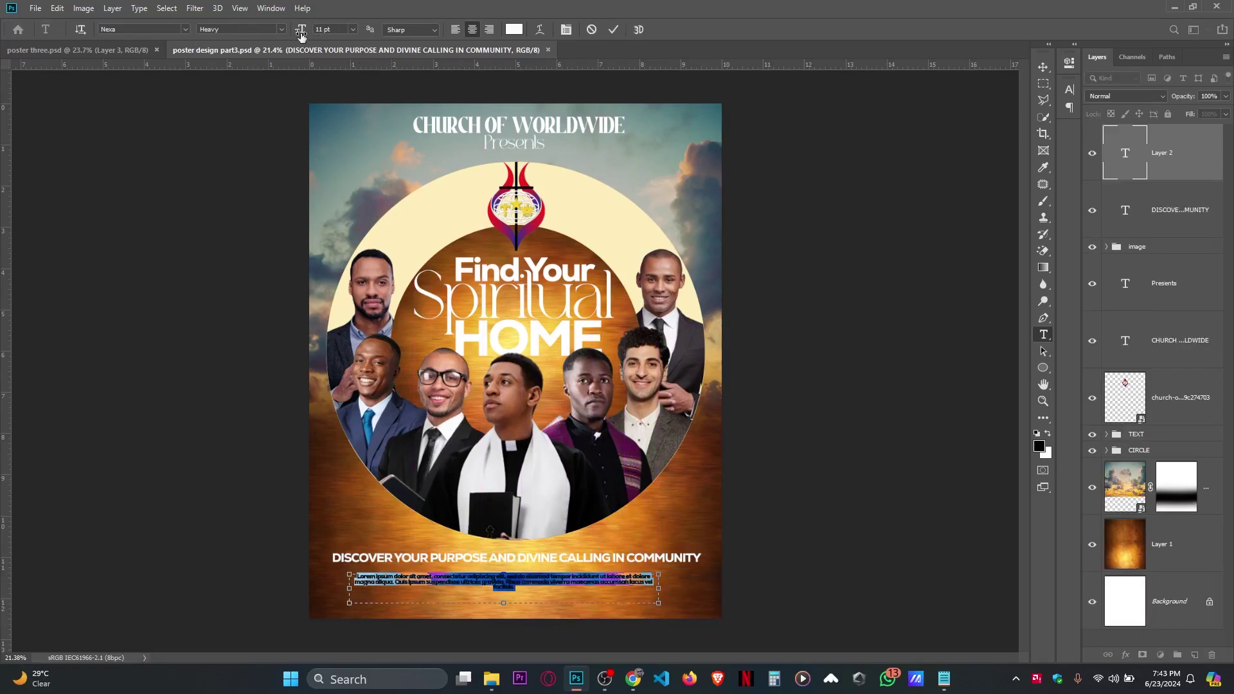
drag(301, 37, 304, 30)
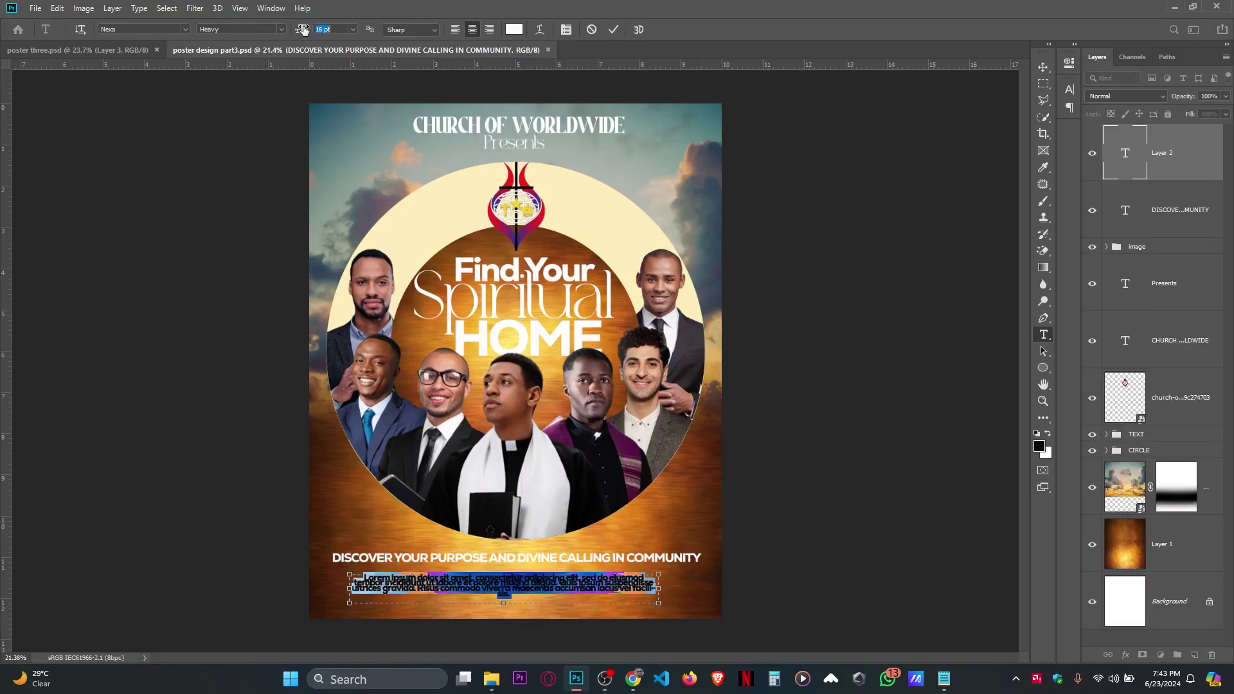
Format the Lorem ipsum paragraph in Arial Bold with 14.2 pt leading.
click(185, 29)
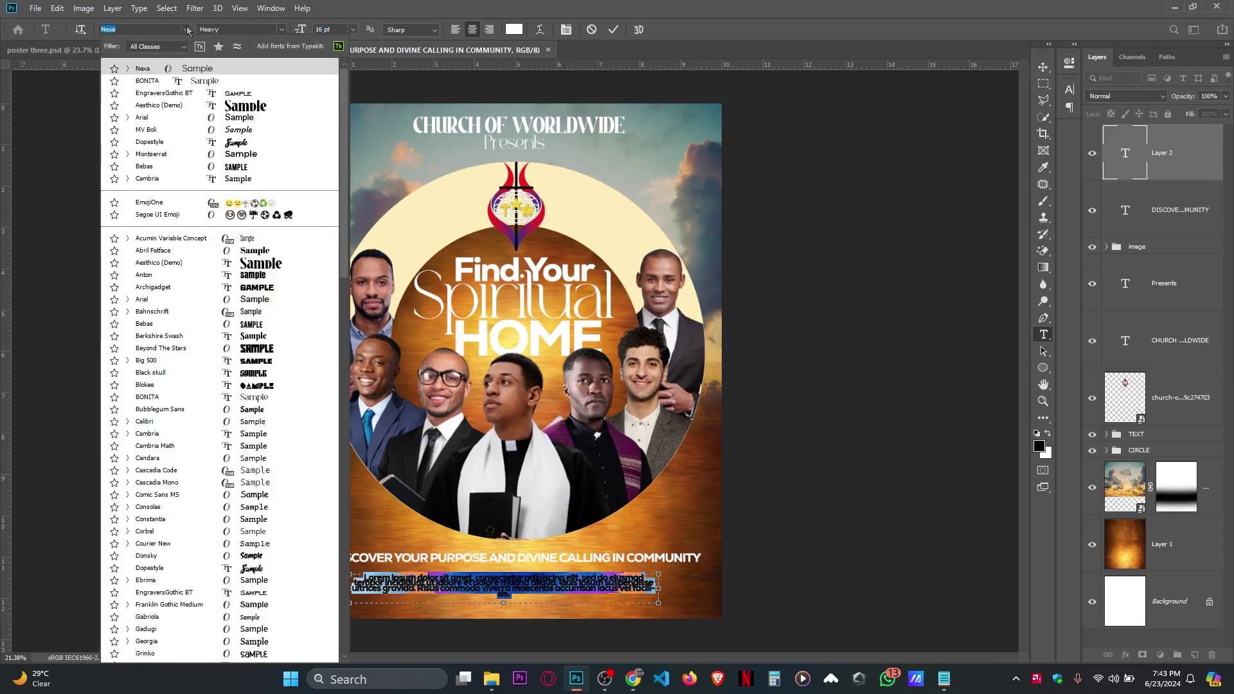
click(149, 118)
click(566, 29)
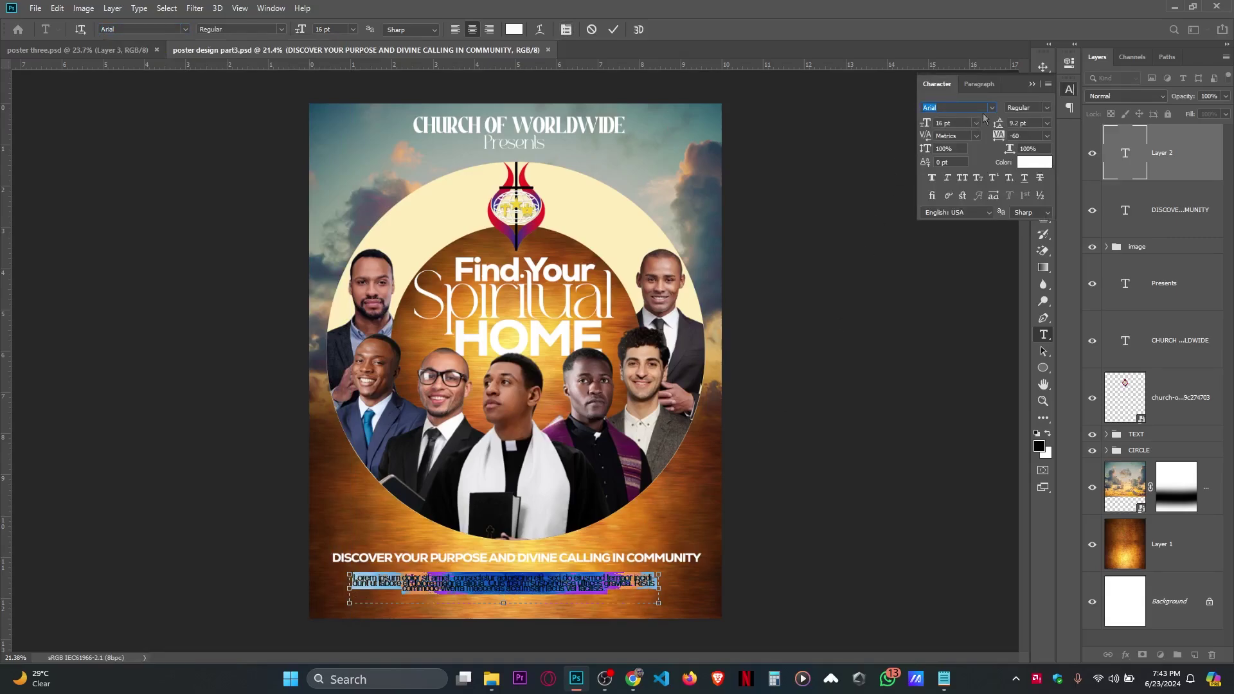
drag(998, 123, 1001, 126)
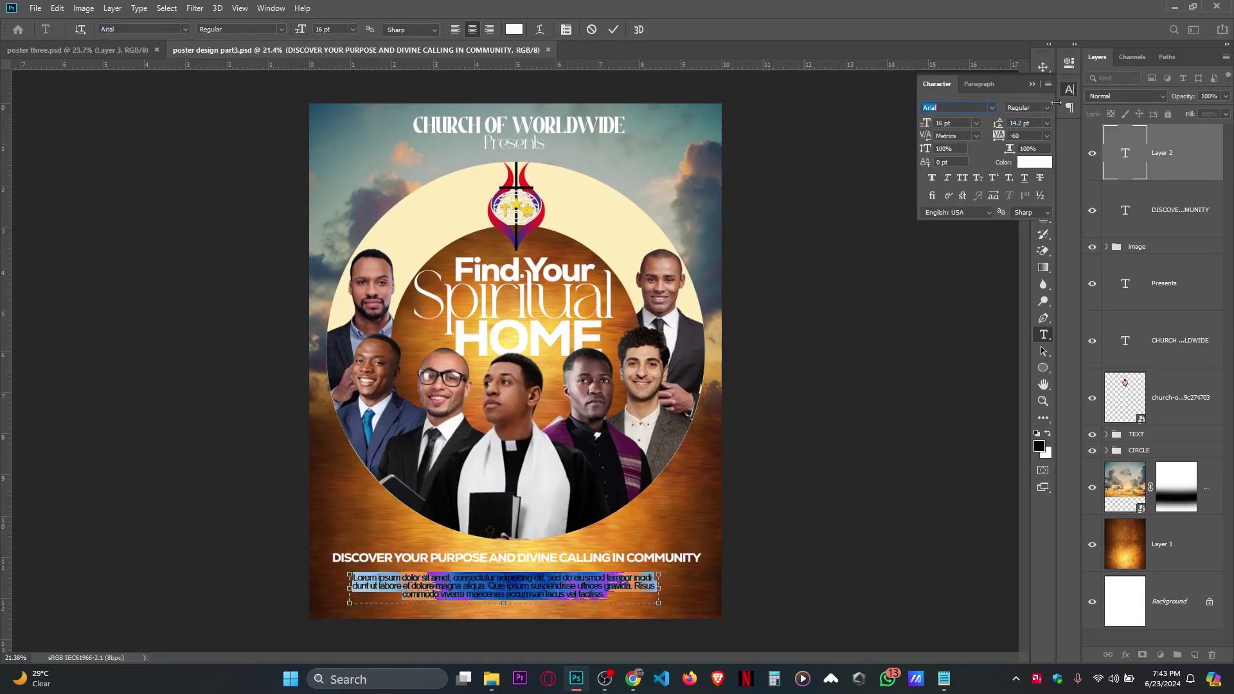
click(1026, 108)
click(1024, 145)
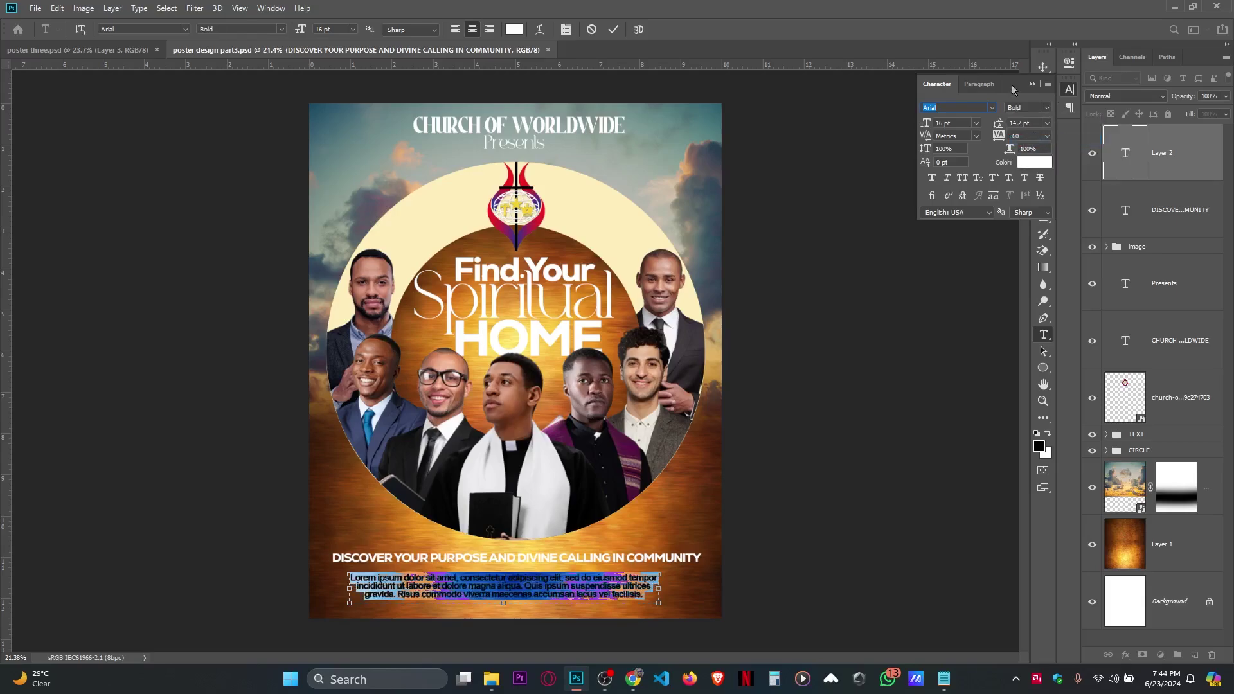
Move the Lorem ipsum paragraph closer to the poster's centre line beneath the tagline and save the poster.
click(1031, 84)
click(1042, 66)
scroll(598, 619, up, 1)
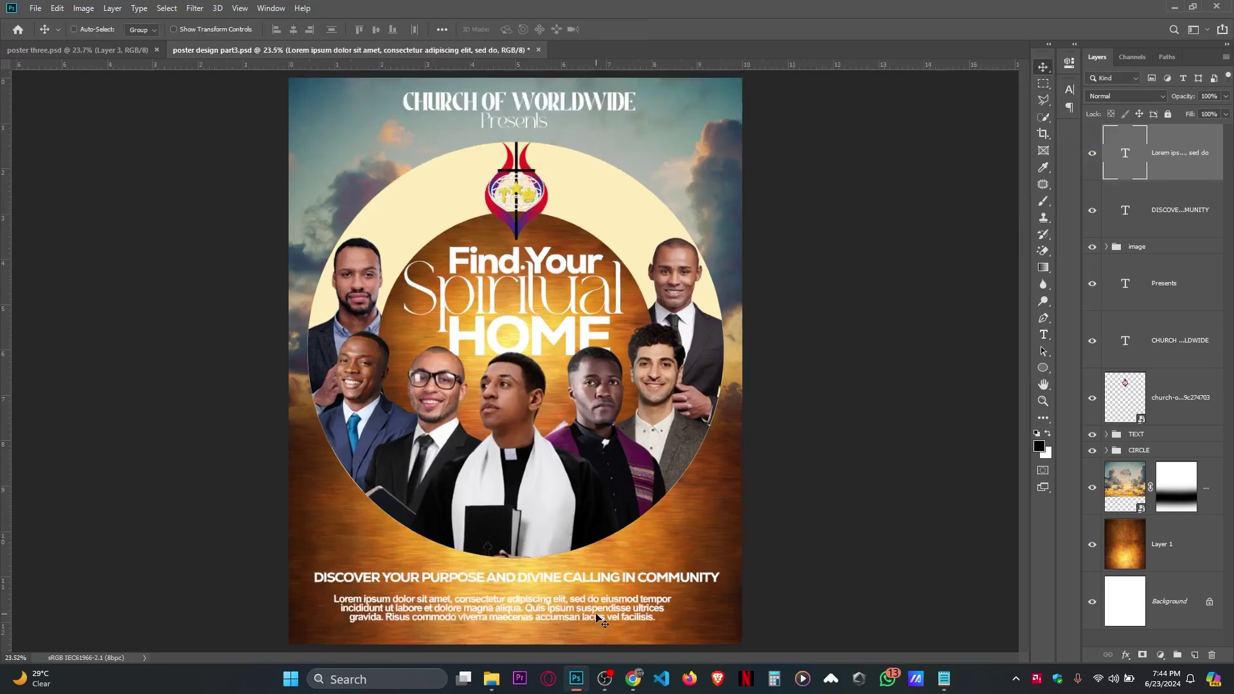
scroll(597, 618, up, 1)
scroll(626, 588, down, 2)
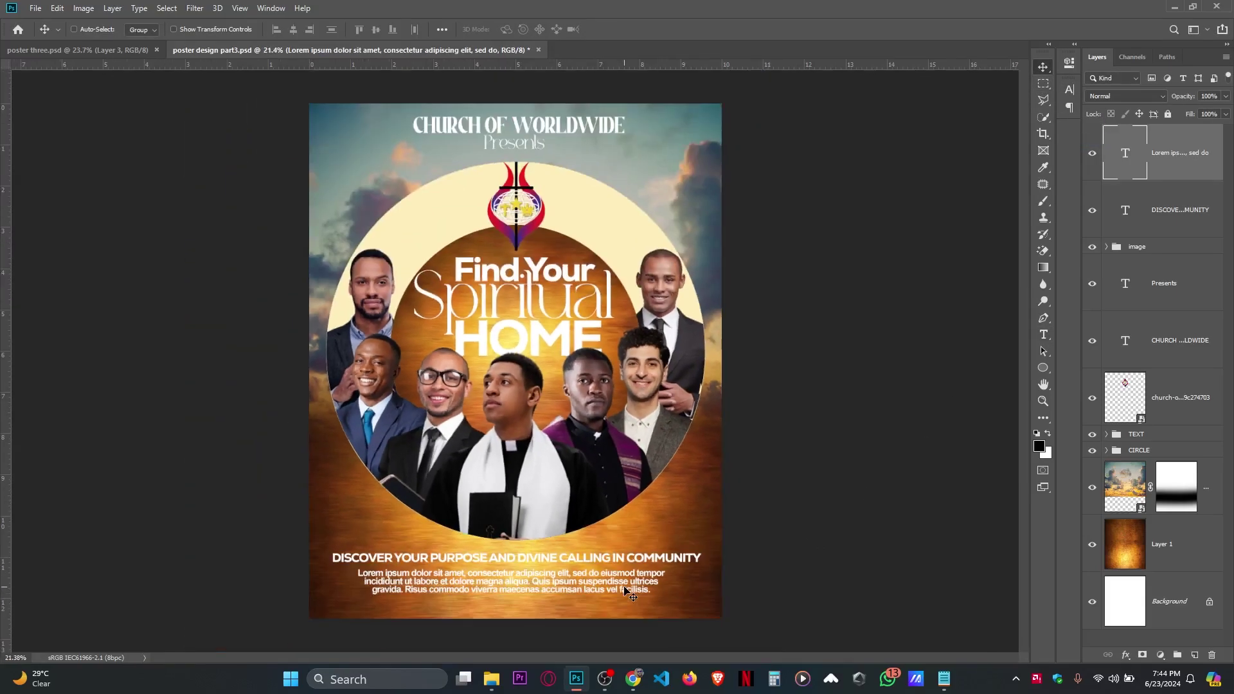
key(ctrl+s)
Add the two-line date text "25TH JUNE" beside the circle's lower-left edge and enlarge it to roughly double size.
click(1043, 334)
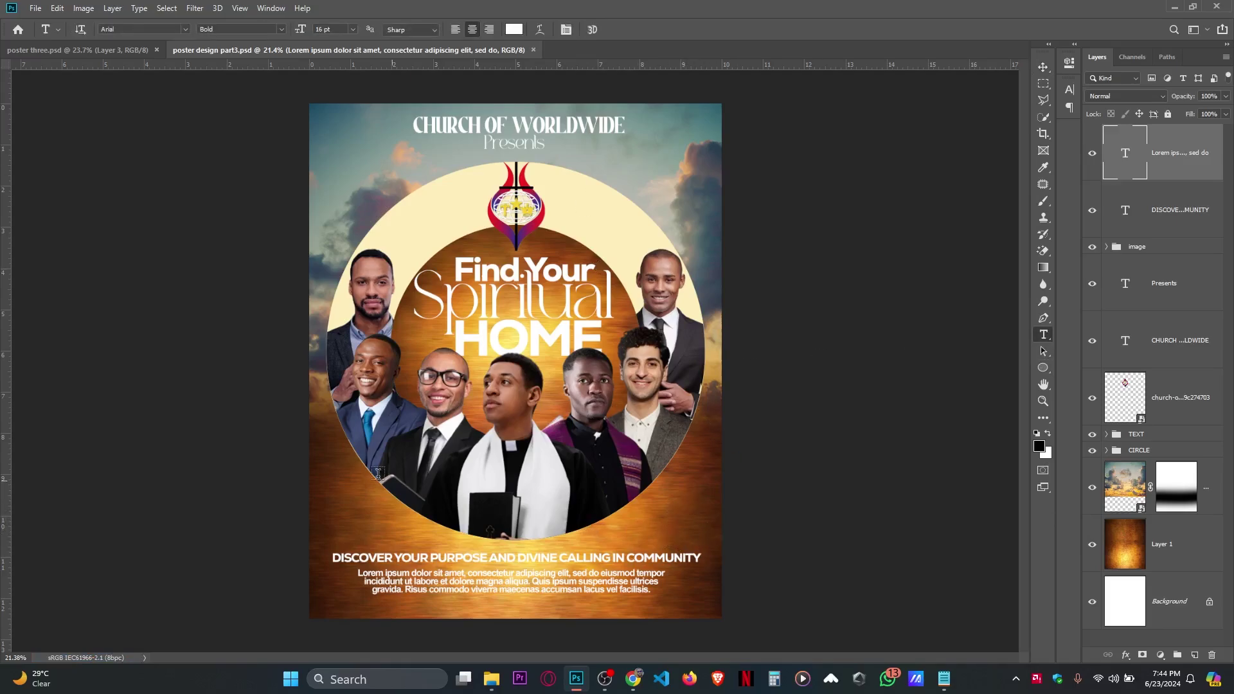
click(338, 502)
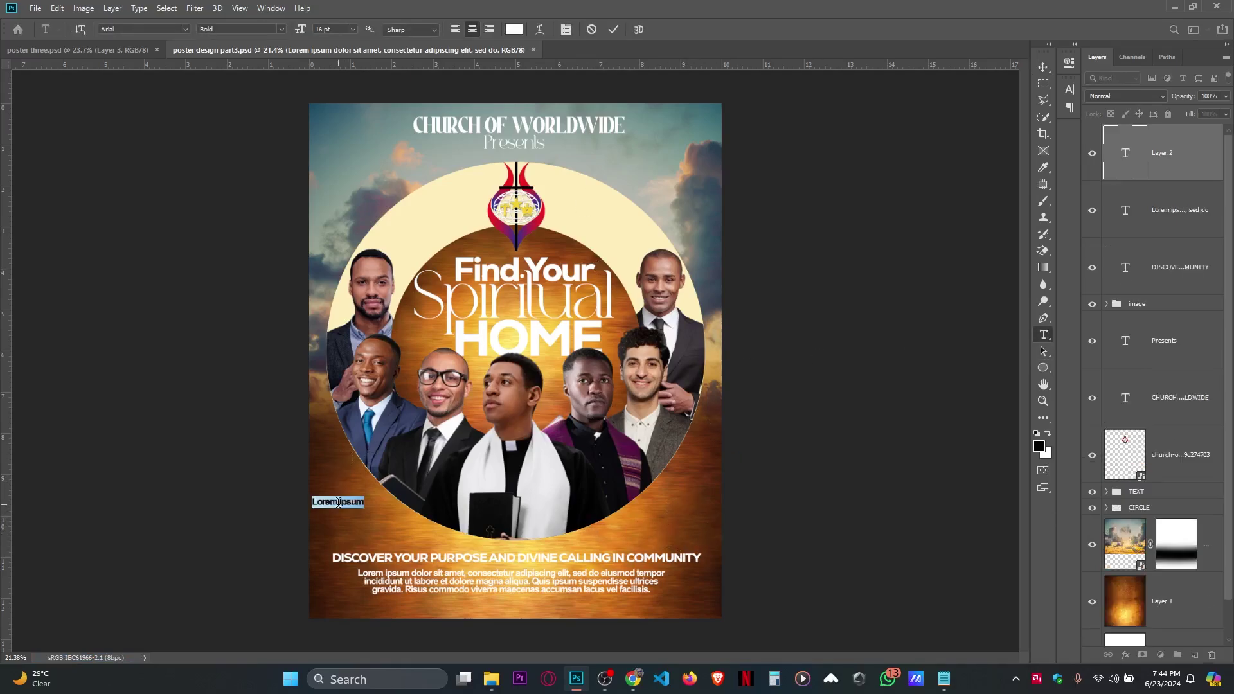
text(25TH)
key(ctrl+t)
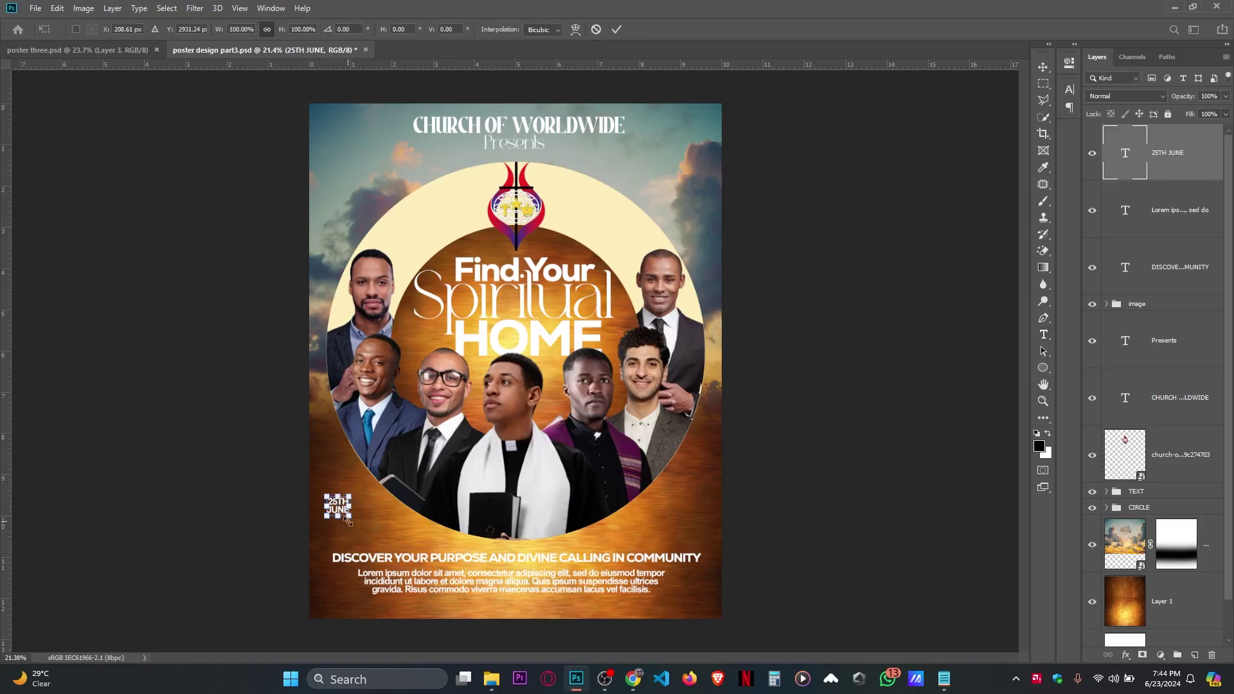
drag(349, 515, 377, 540)
key(Return)
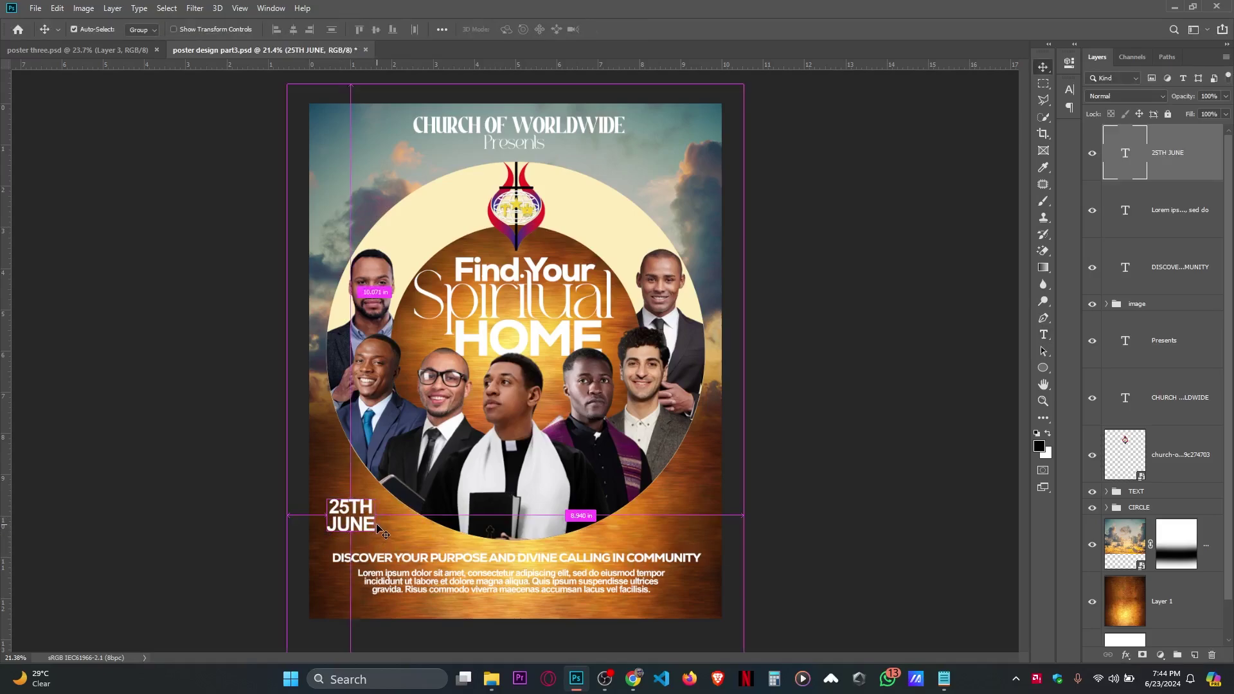
Duplicate the date text to the circle's lower-right edge, change it to "9AM" above "6PM" and save the poster.
drag(378, 530, 709, 531)
key(t)
text(9AM)
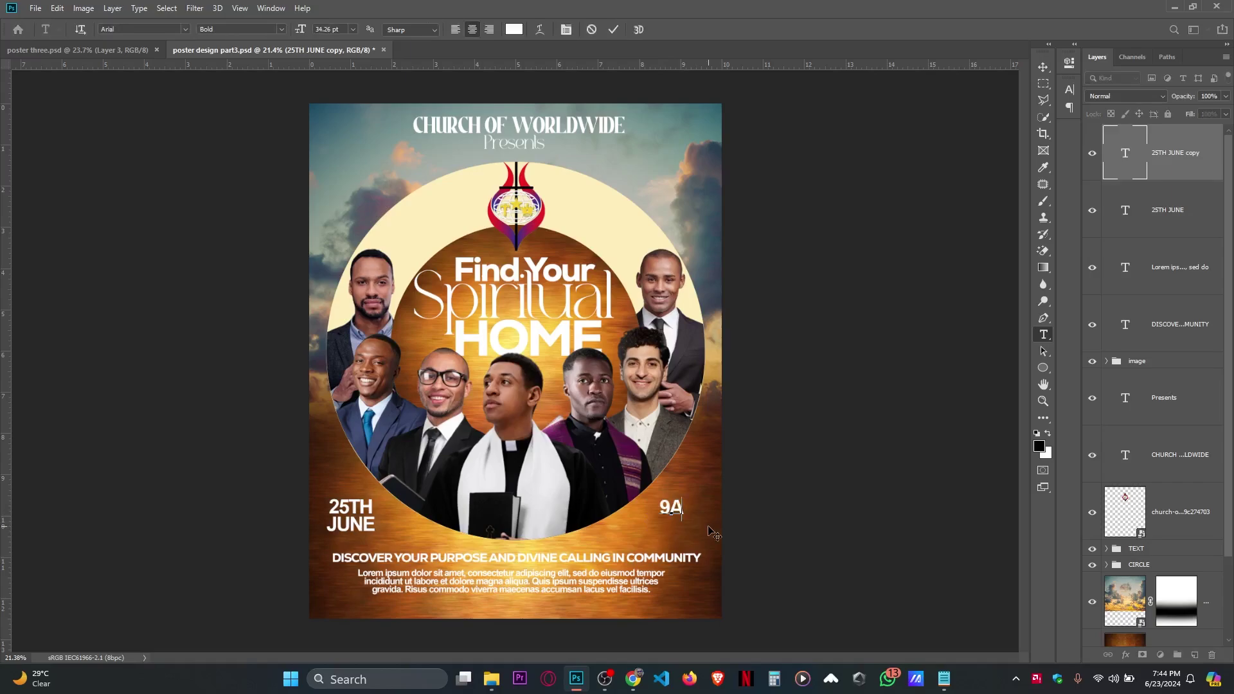
click(613, 29)
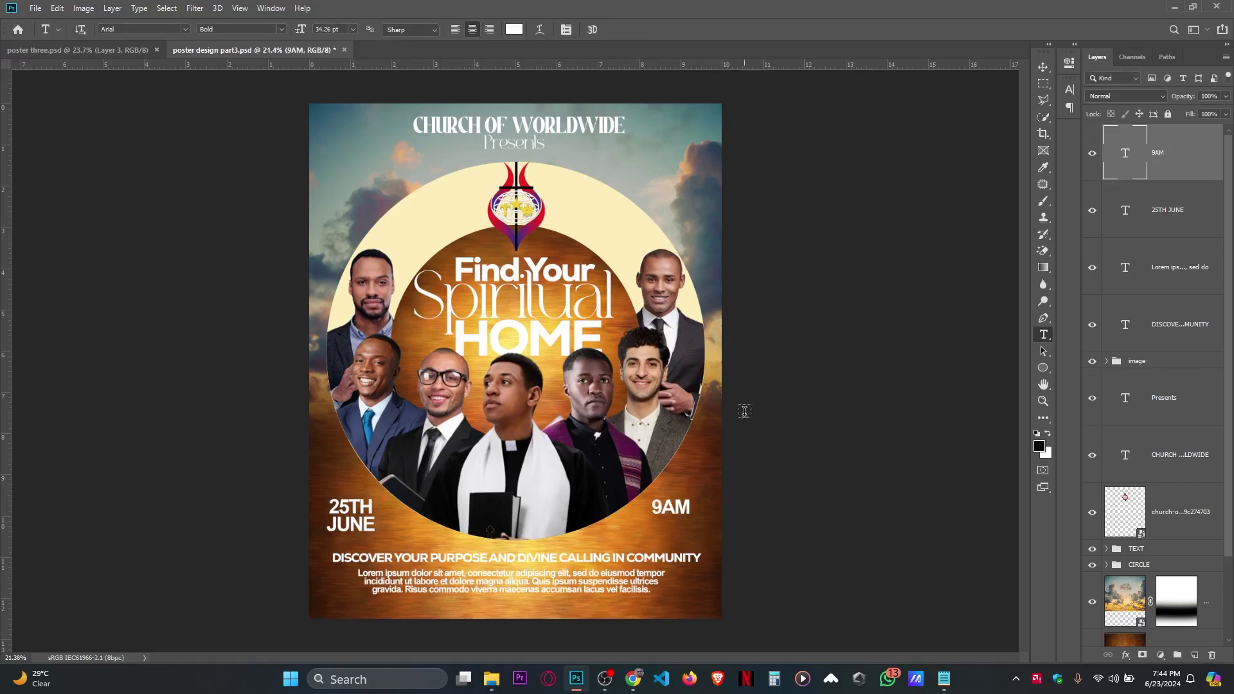
click(687, 508)
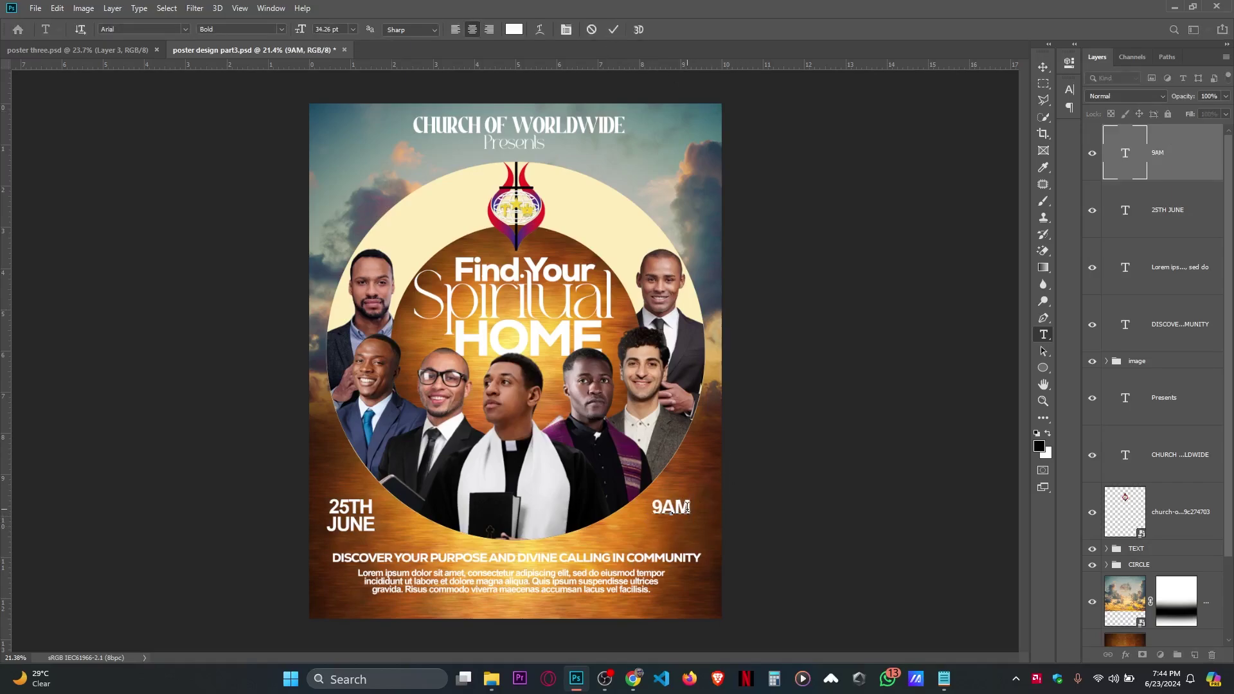
text(6PM)
key(ctrl+Return)
key(v)
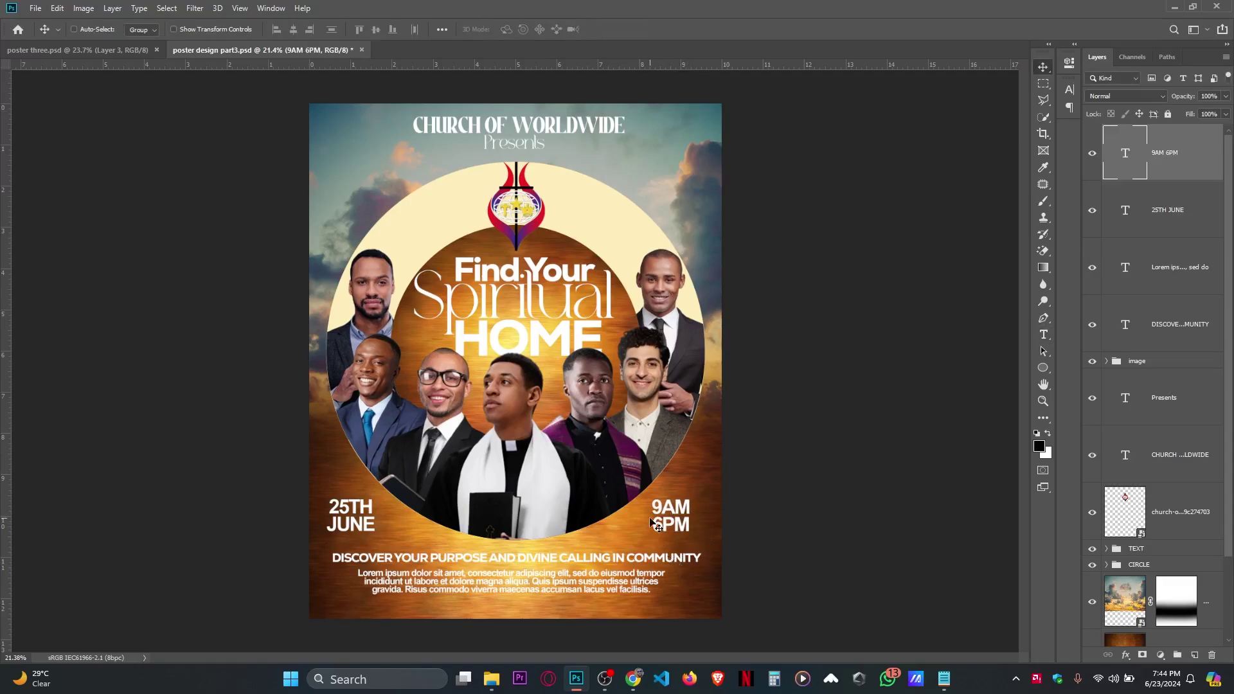
key(ctrl+s)
Stamp all visible layers into a new top layer and set its Clarity to +21 in the Camera Raw Filter.
key(ctrl+shift+alt+e)
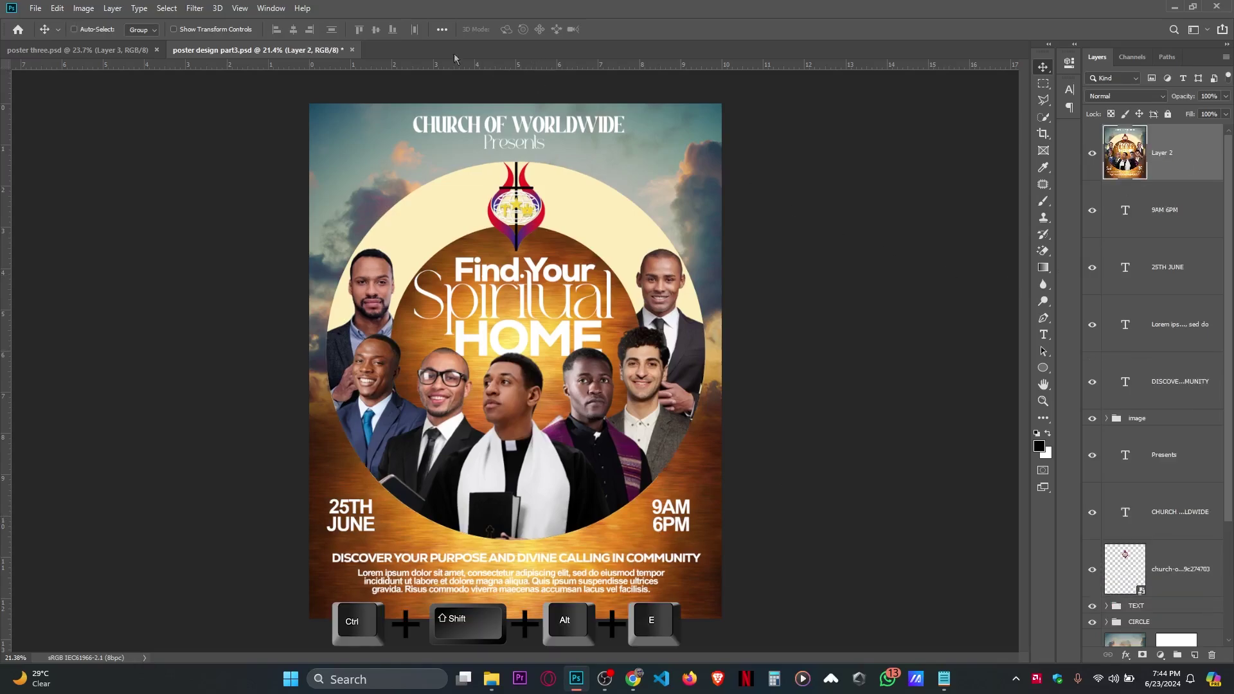
click(199, 8)
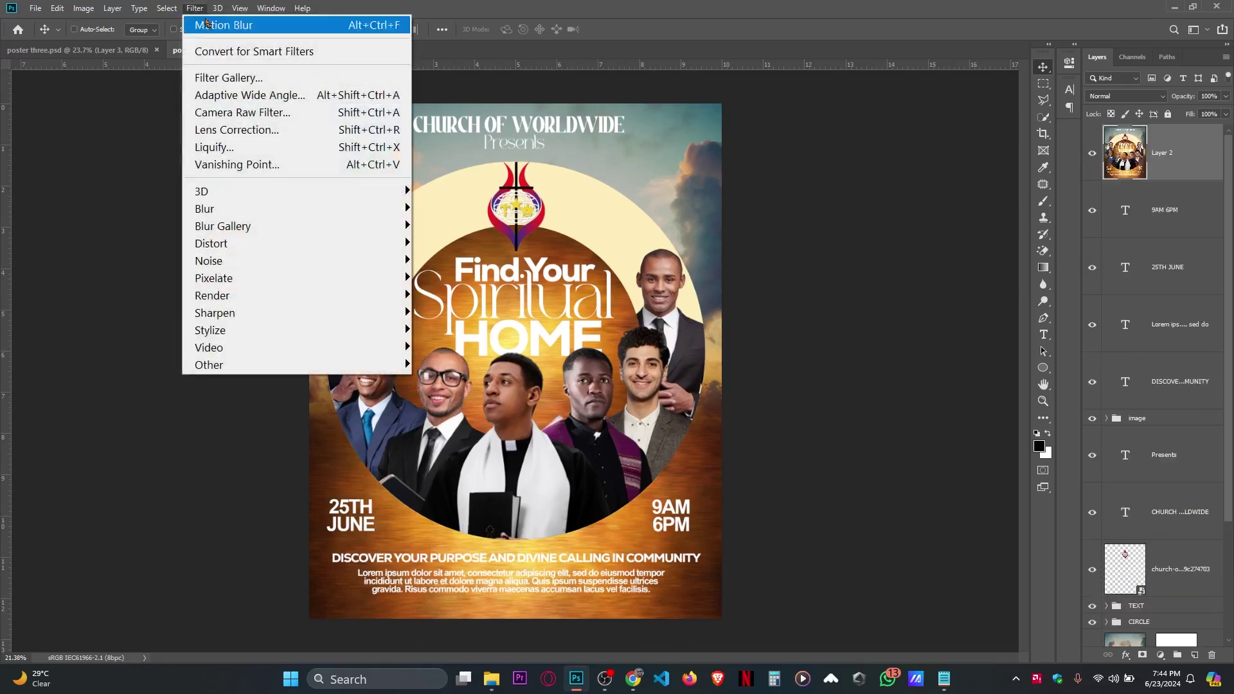
click(225, 112)
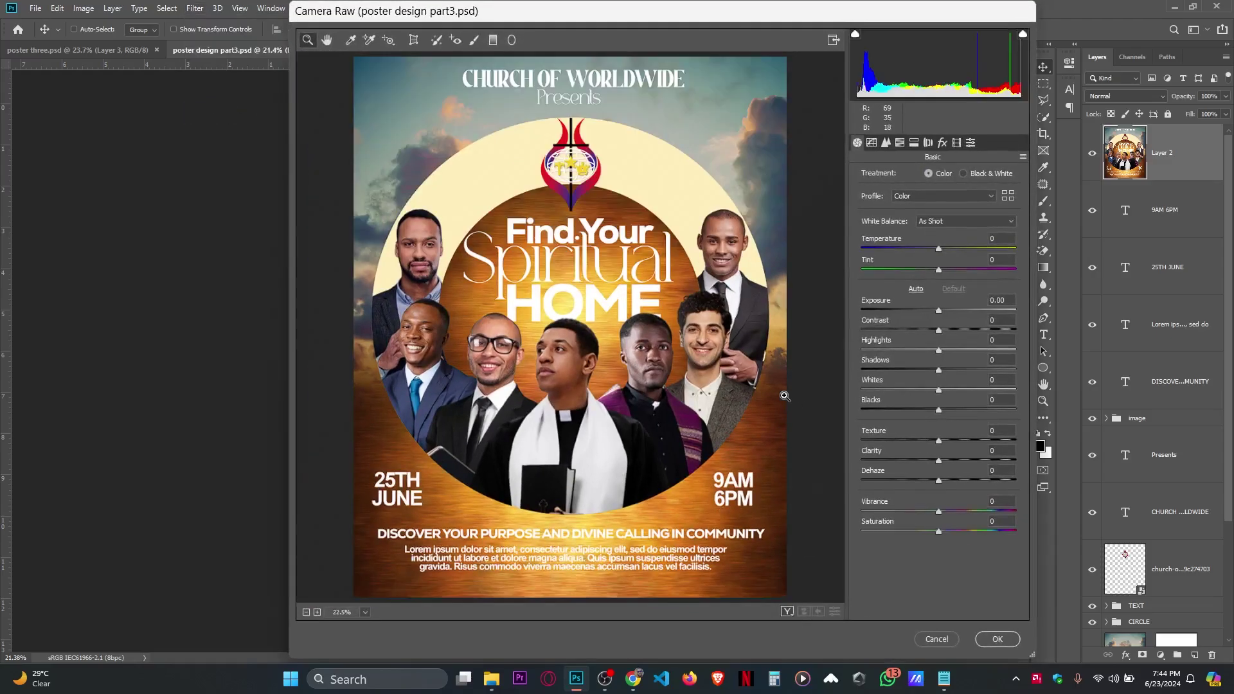
click(955, 460)
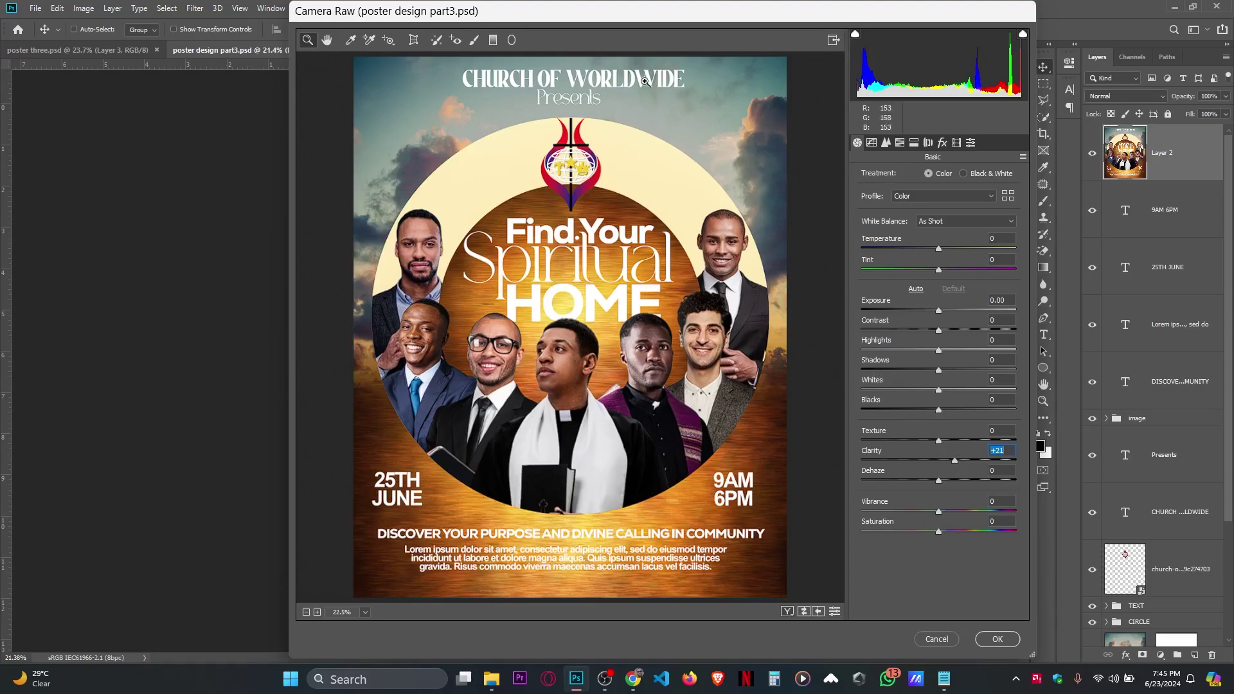
Set the Blues saturation to +84 in the HSL adjustments and apply the Camera Raw filter.
click(901, 144)
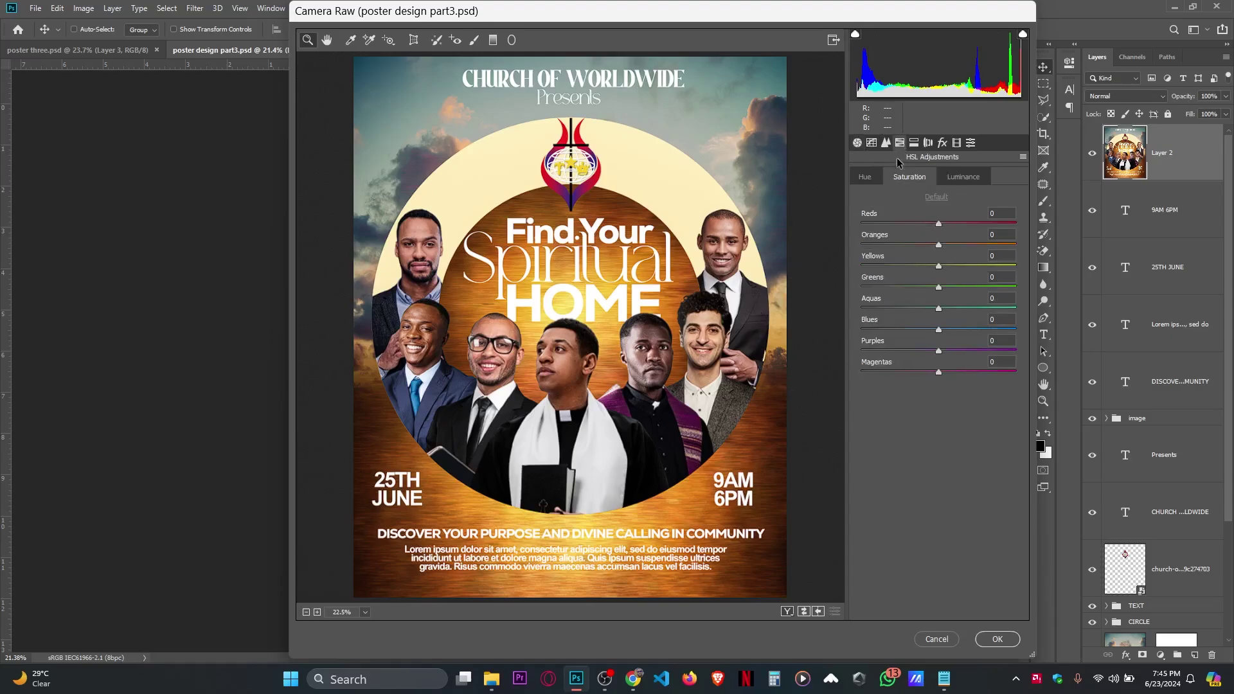
drag(985, 329, 1004, 328)
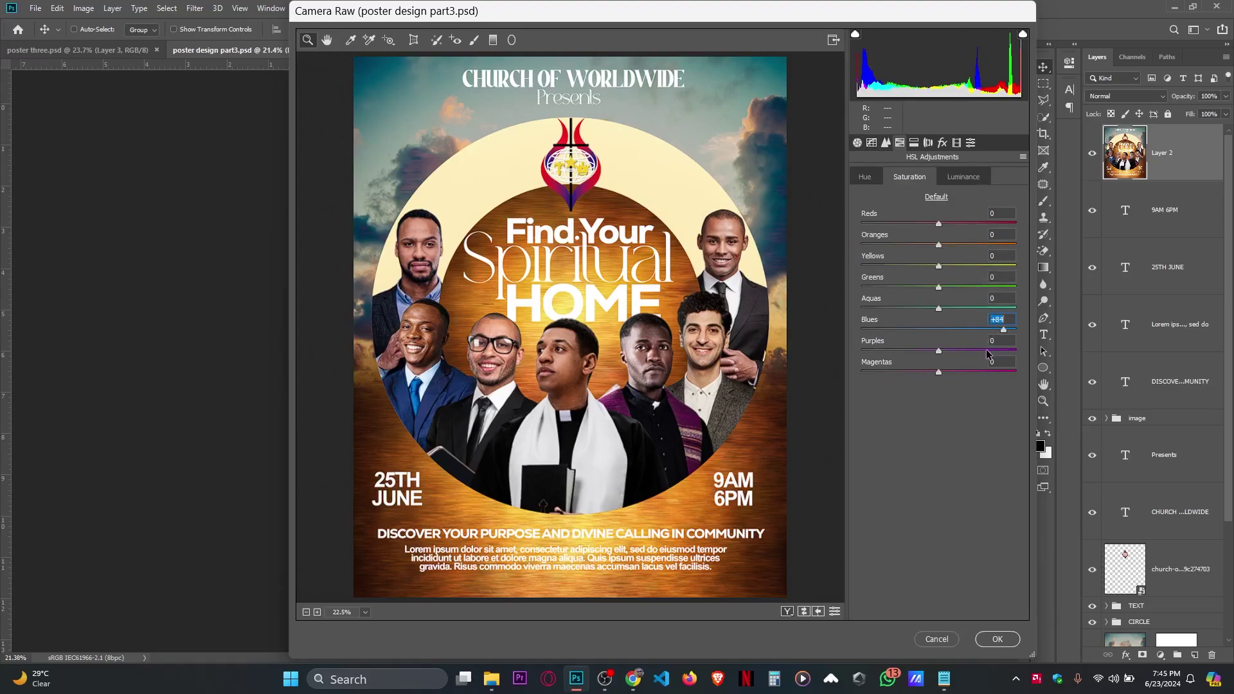
click(998, 638)
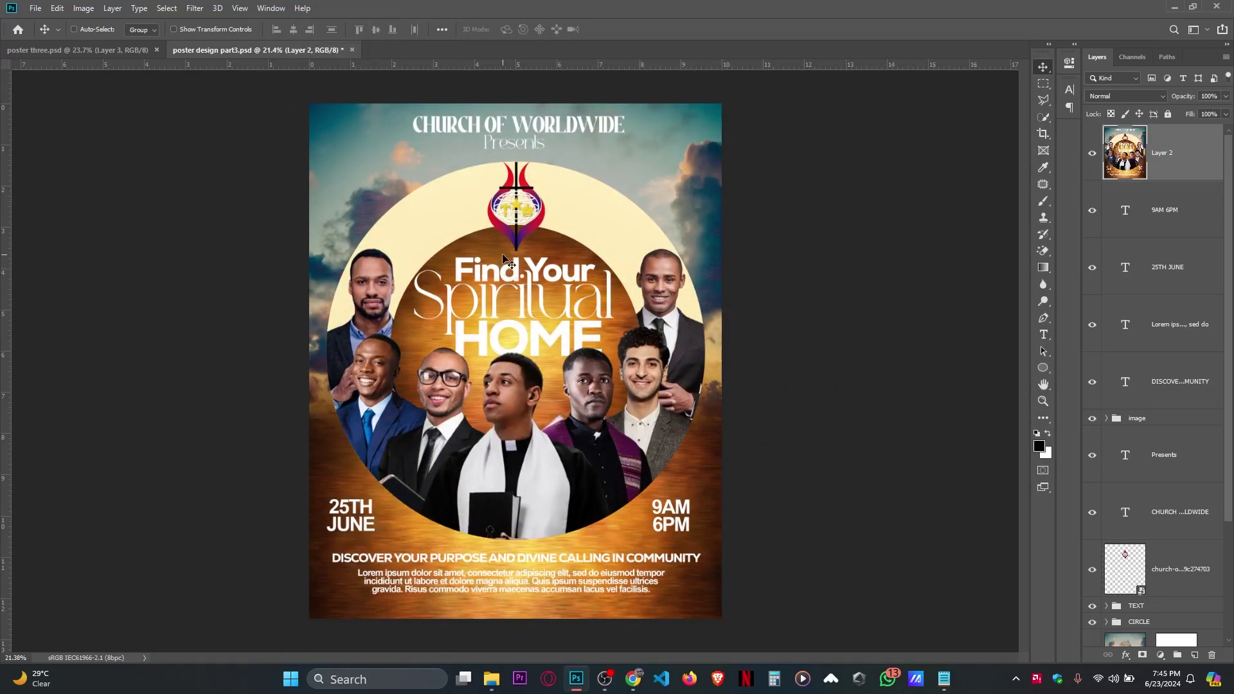
Save the poster and export a JPEG copy named "poster design part3" to the Desktop.
key(ctrl+s)
click(35, 9)
click(67, 208)
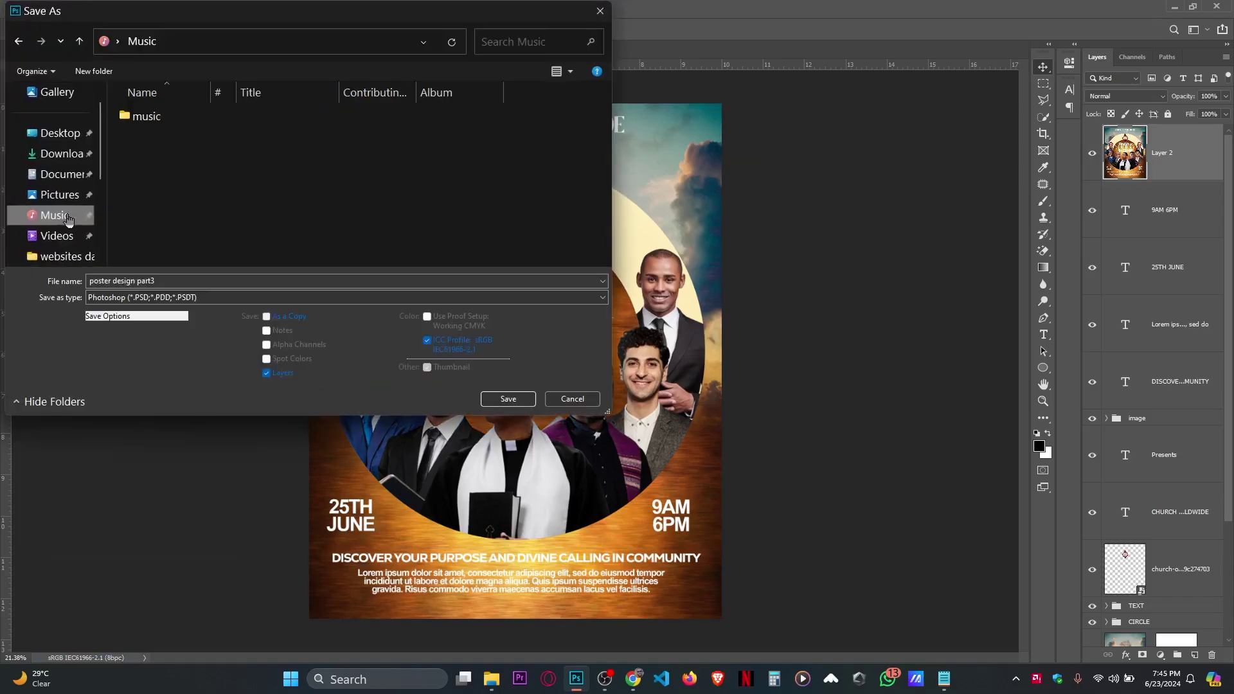
click(157, 298)
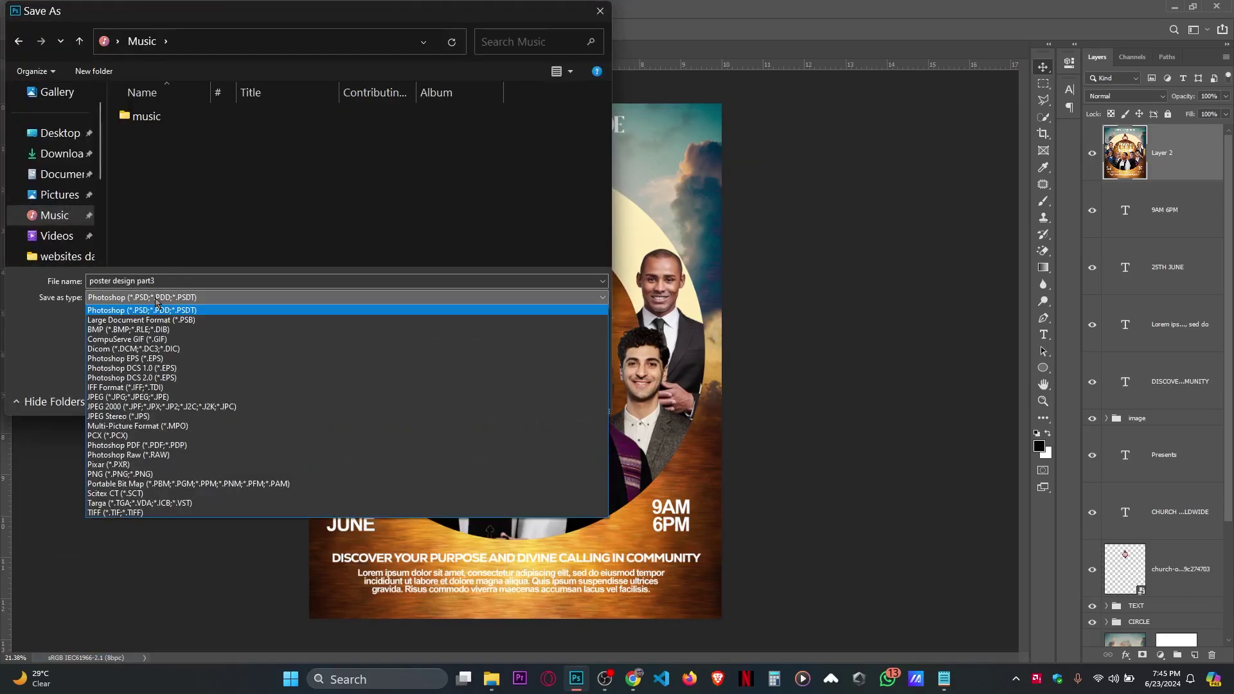
click(141, 397)
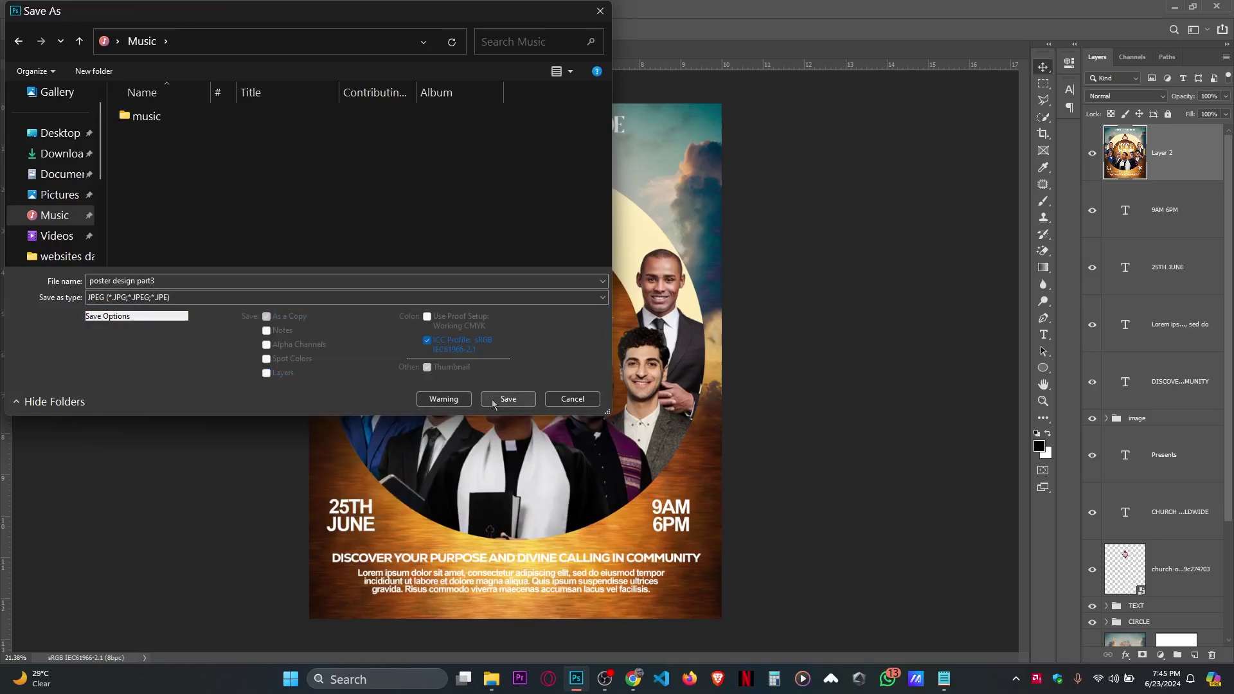
click(38, 135)
click(508, 399)
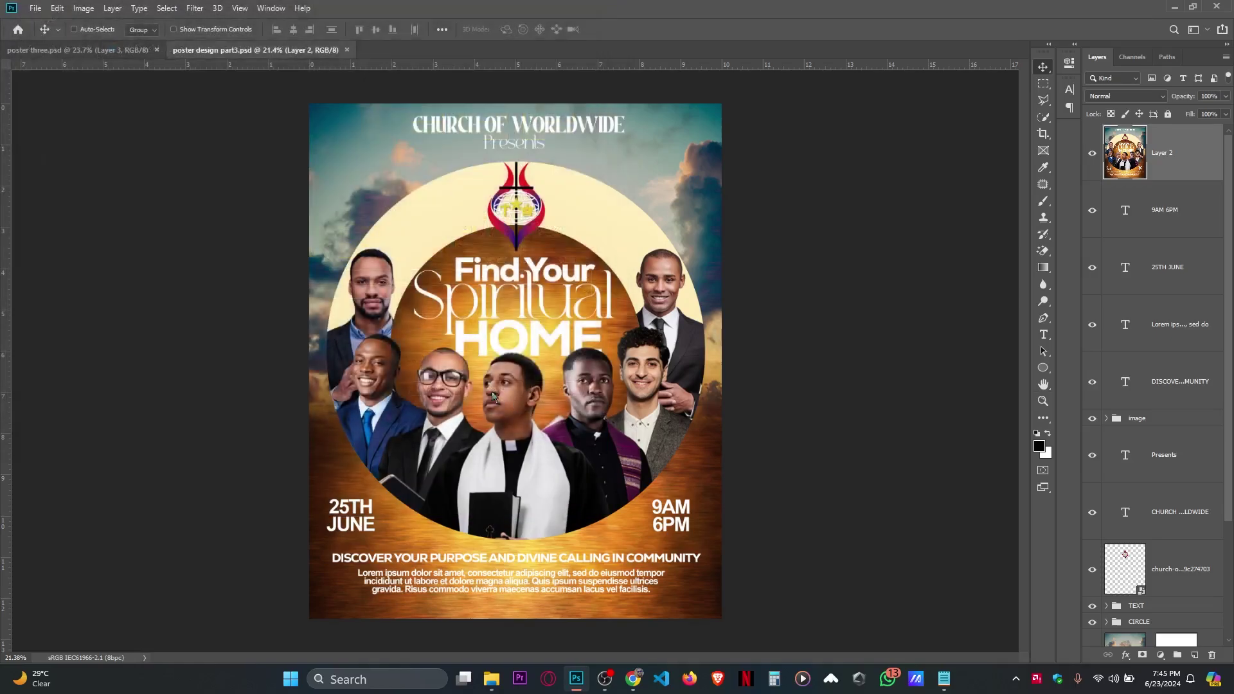
click(689, 168)
Open the exported "poster design part3" JPEG from the Desktop folder in File Explorer and view it in a maximized window.
click(491, 678)
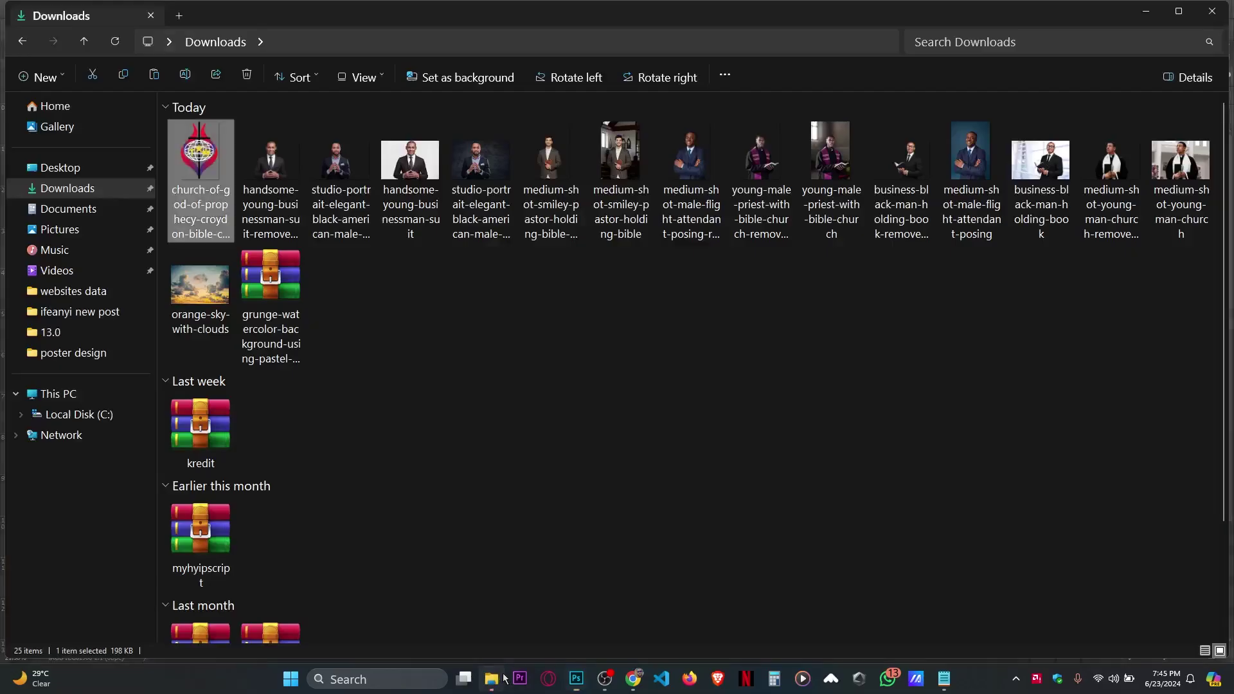
click(58, 167)
scroll(629, 508, down, 5)
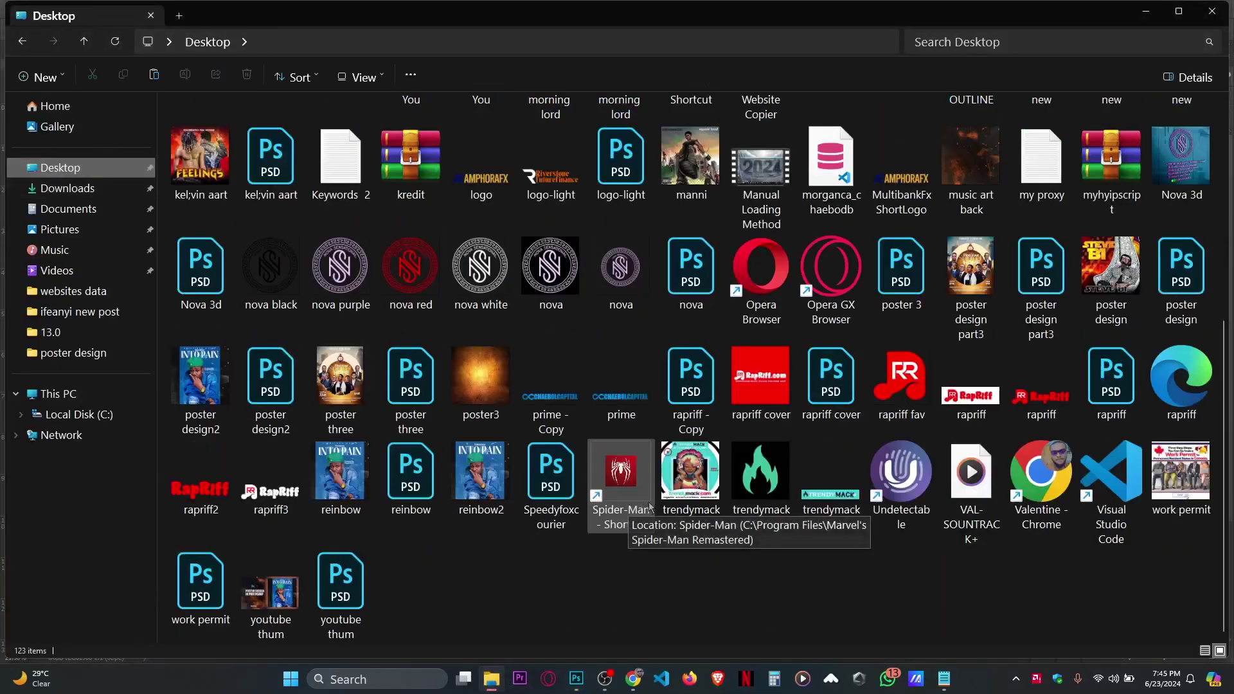
click(967, 259)
double_click(967, 260)
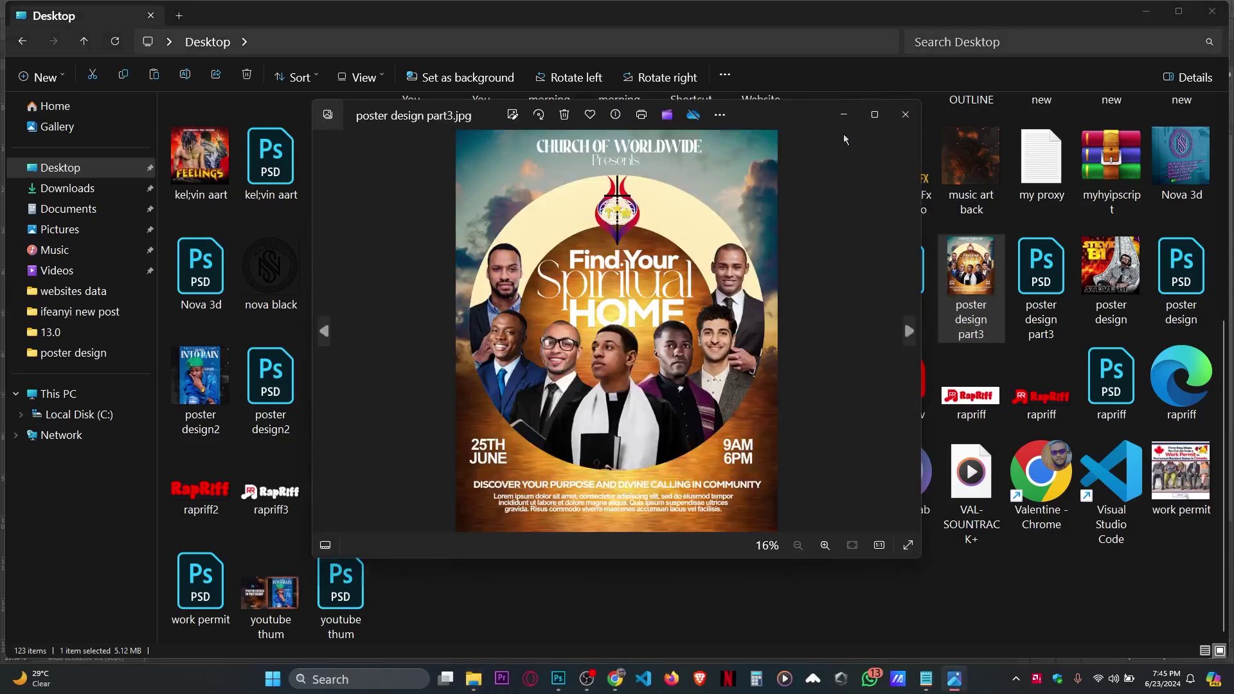
click(874, 114)
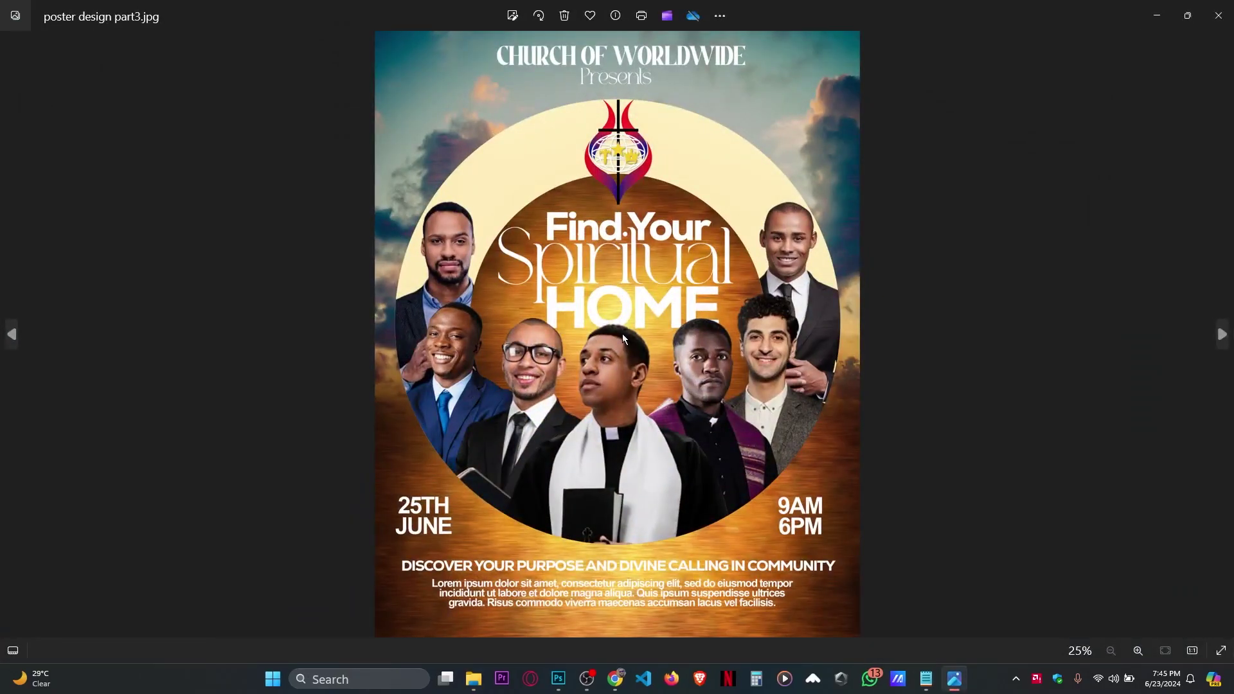